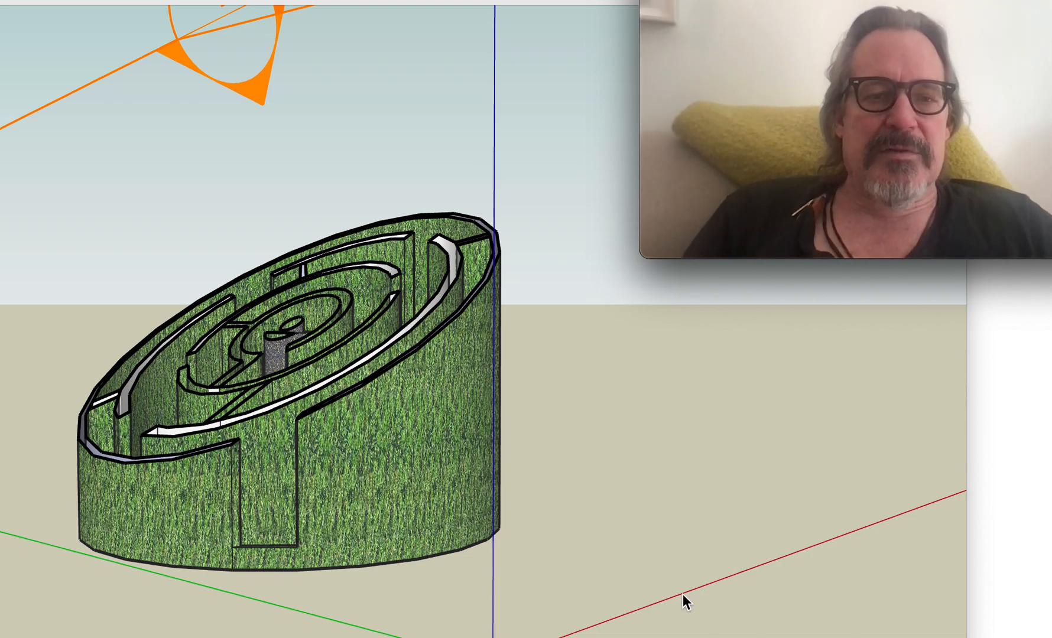
# Select the entire maze model with its section plane and bring the large tool set over the drawing area
pyautogui.hotkey('ctrl', 'a')
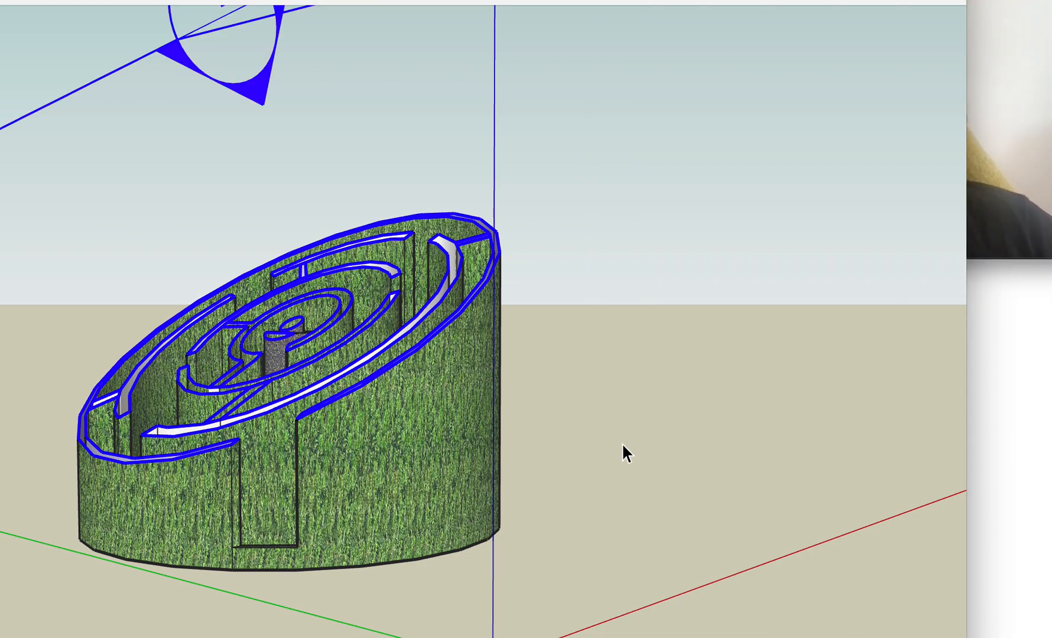
pyautogui.scroll(-8, 432, 360)
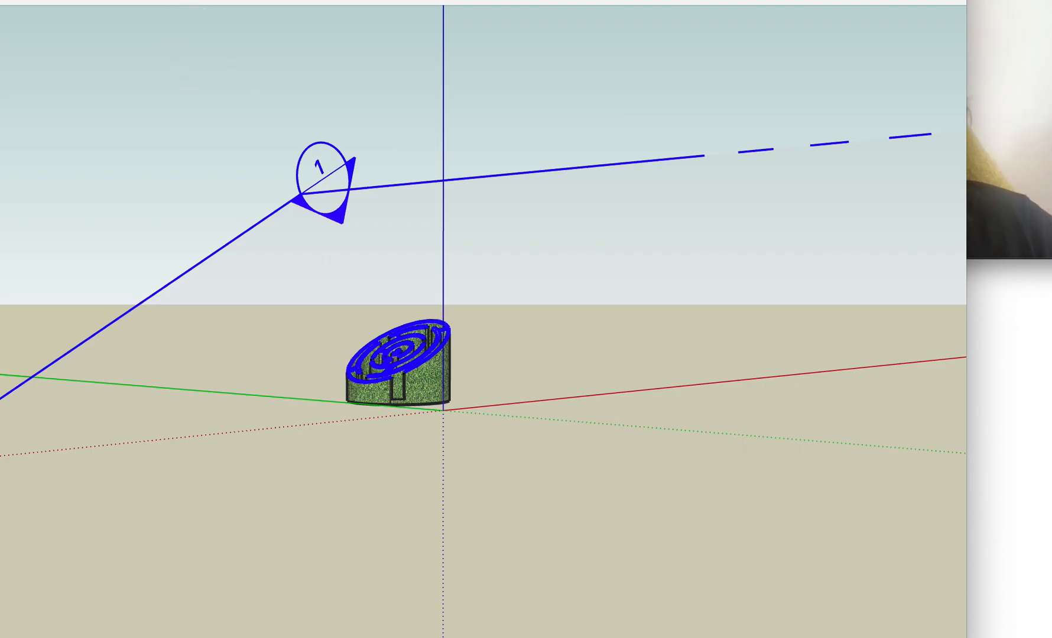
pyautogui.moveTo(1046, 62); pyautogui.dragTo(912, 28)
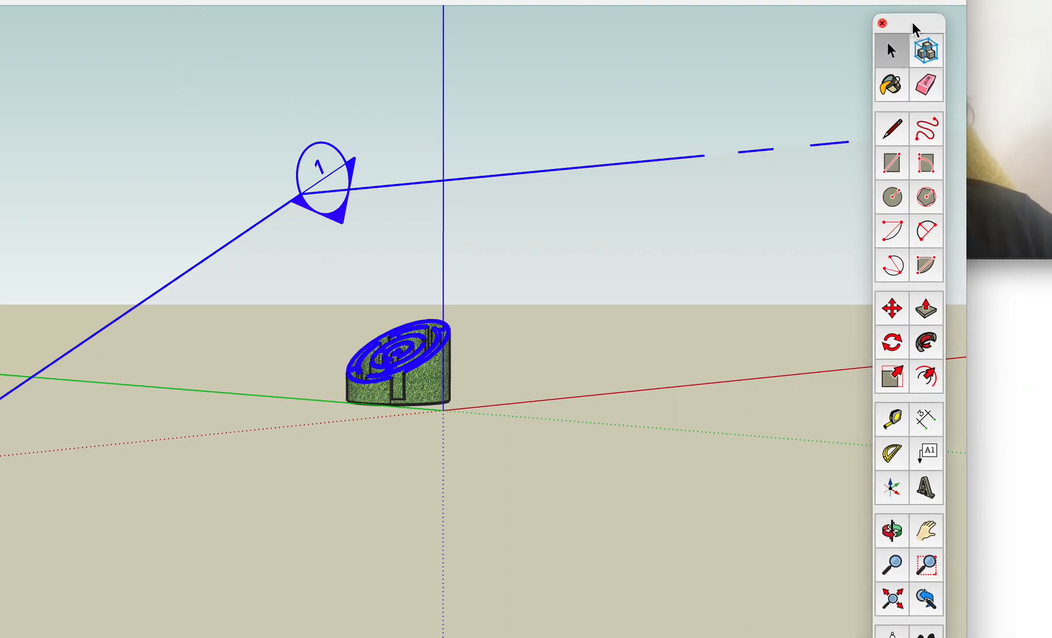
pyautogui.scroll(-5, 653, 341)
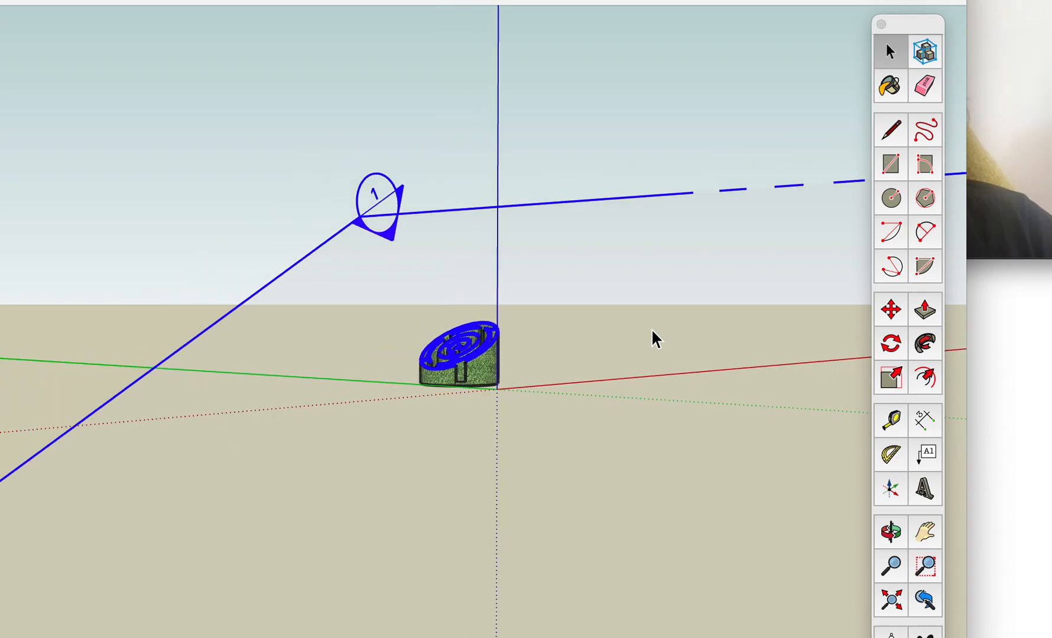
pyautogui.scroll(1, 653, 340)
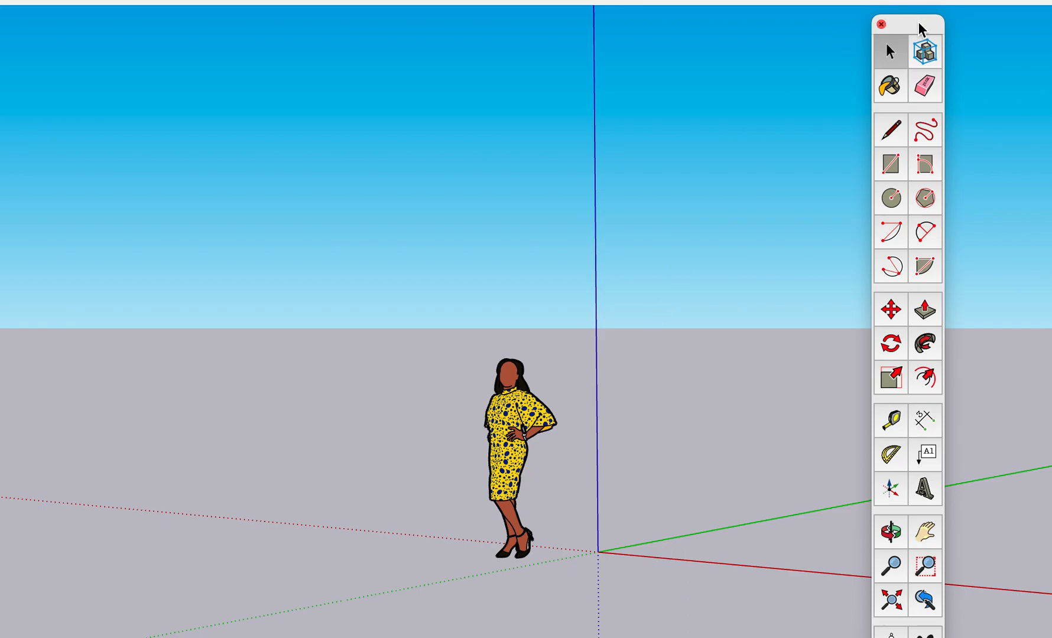
# Arrange the large tool set and the new model's window so that both sets of tools are accessible
pyautogui.moveTo(917, 21); pyautogui.dragTo(971, 13)
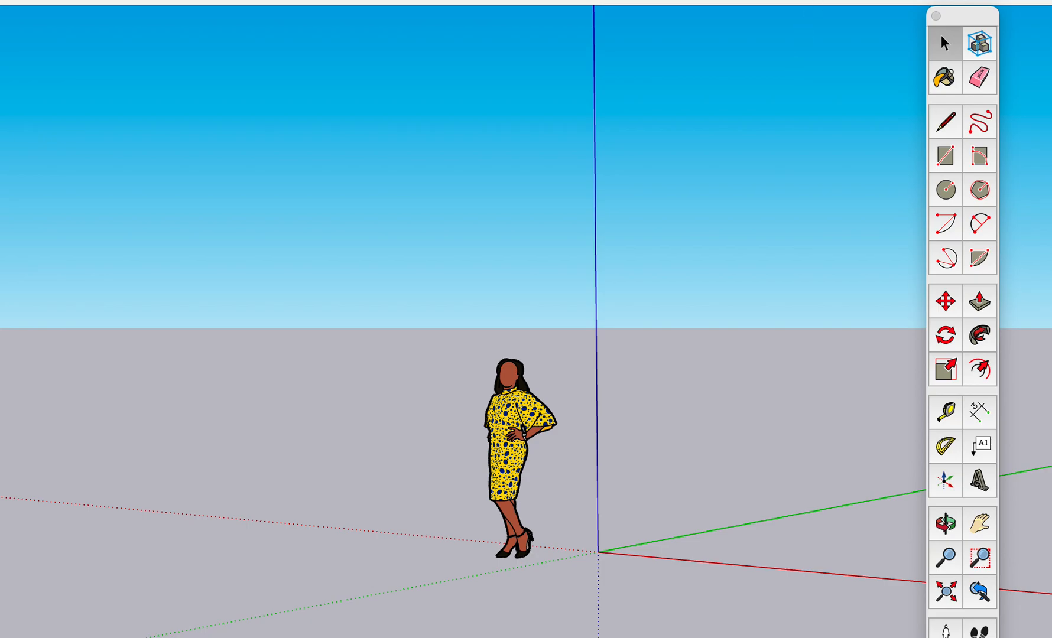
pyautogui.moveTo(864, 25)
pyautogui.moveTo(864, 25); pyautogui.dragTo(934, 17)
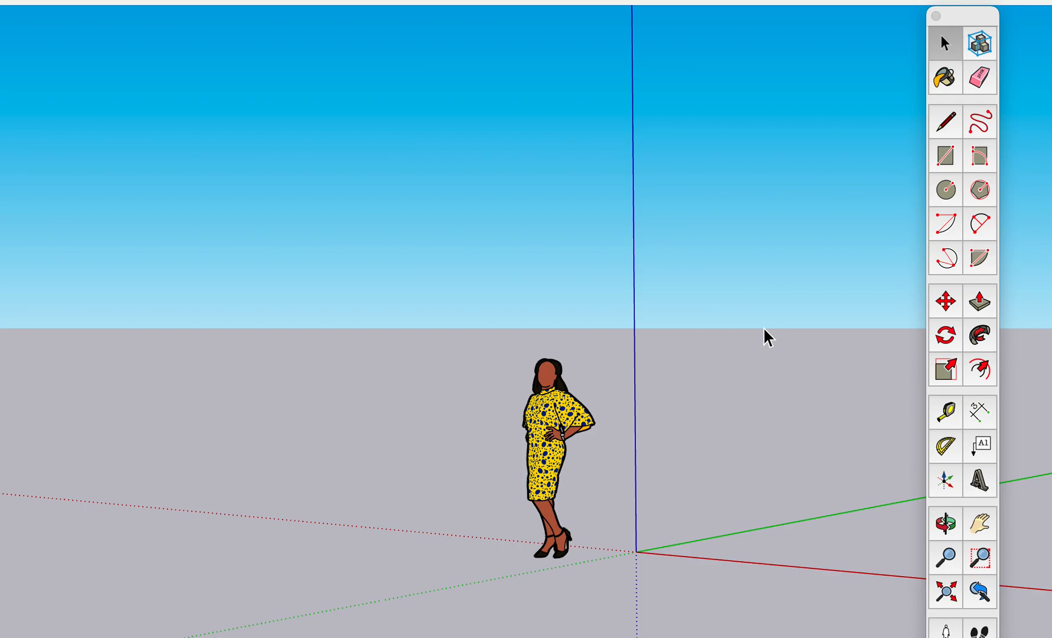
pyautogui.moveTo(917, 1)
pyautogui.mouseDown()
pyautogui.moveTo(694, 333)
pyautogui.moveTo(820, 2)
pyautogui.mouseUp()
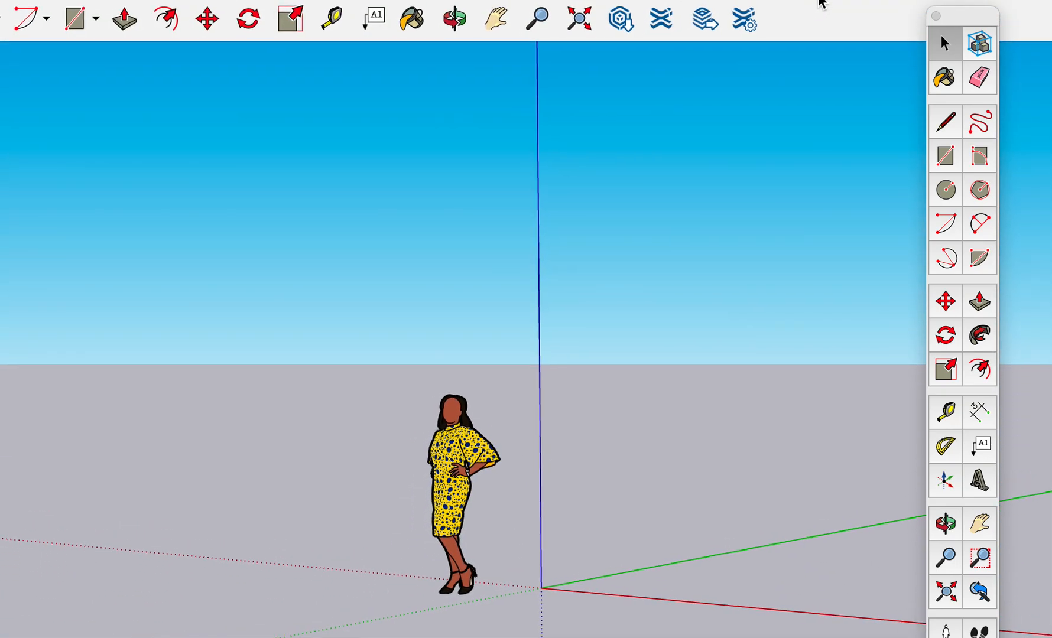
pyautogui.press('super+Tab')
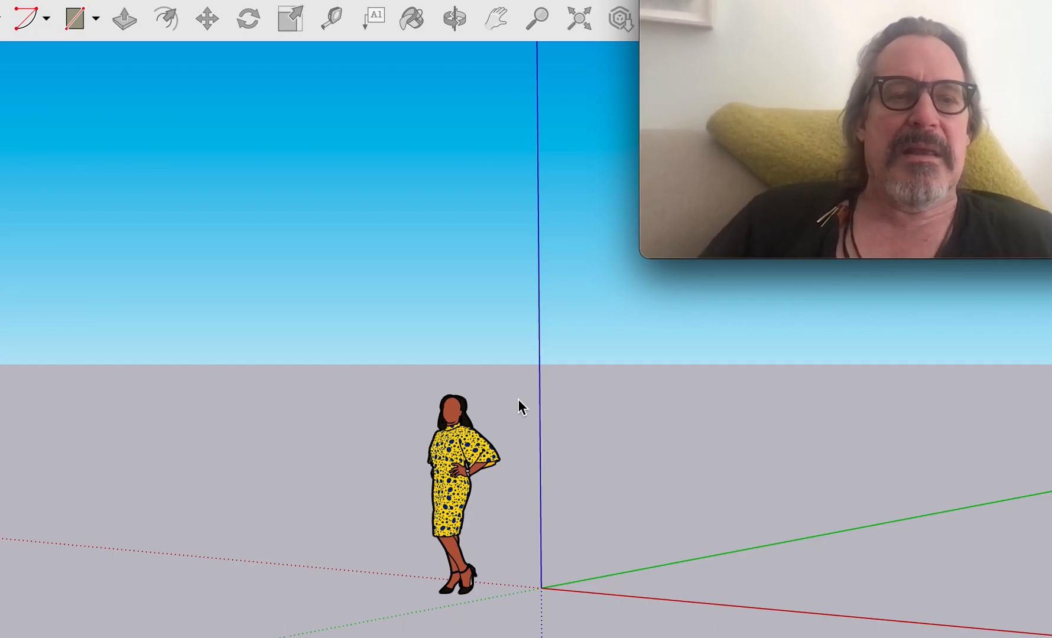
pyautogui.scroll(-5, 406, 455)
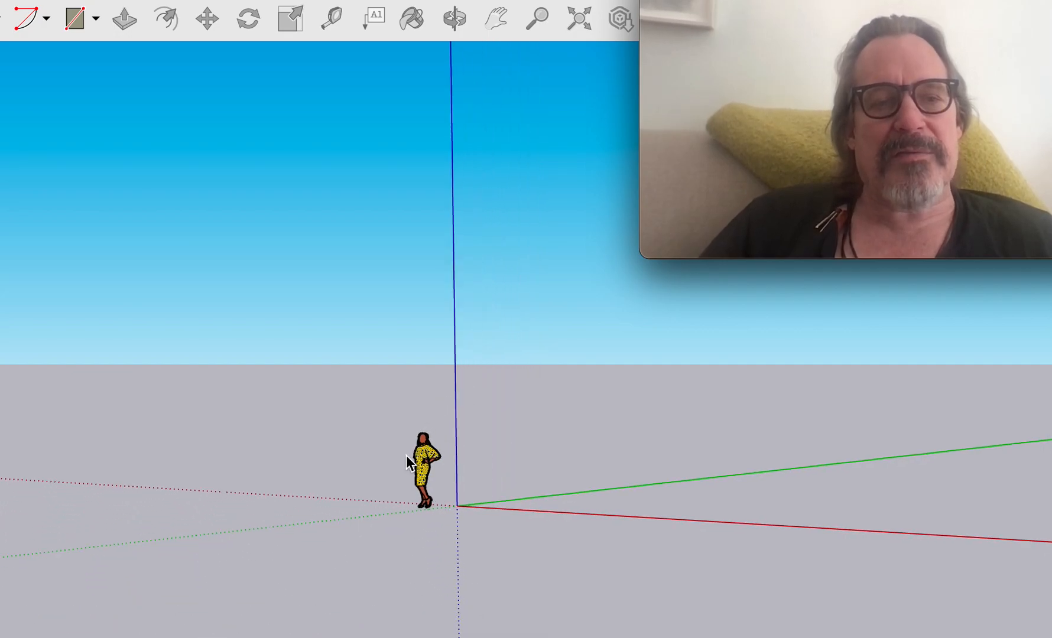
pyautogui.scroll(5, 406, 455)
pyautogui.scroll(-3, 406, 456)
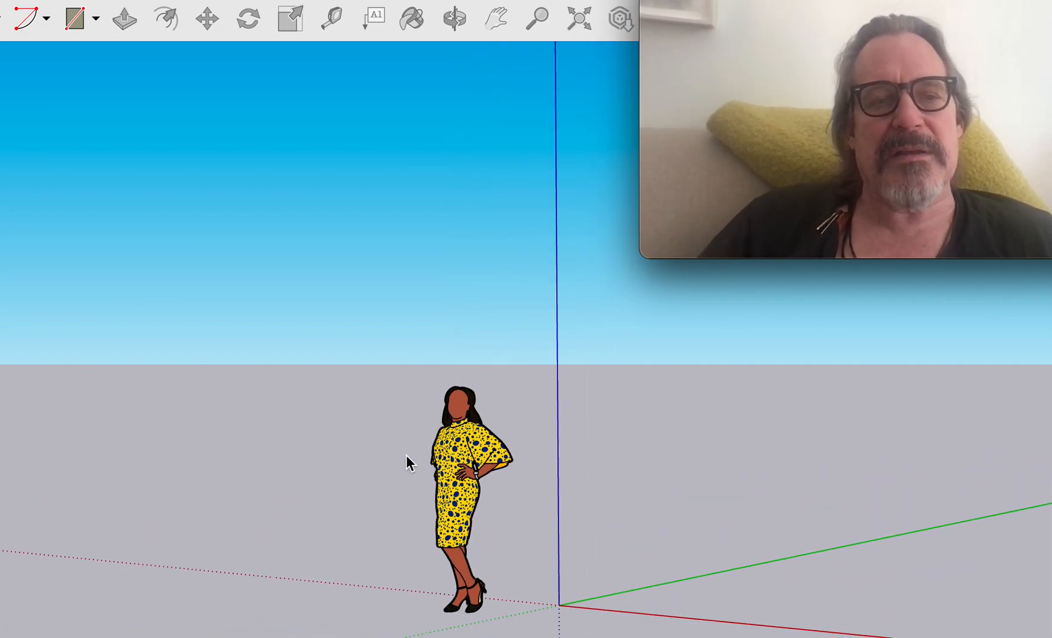
pyautogui.scroll(-1, 406, 457)
pyautogui.click(354, 422)
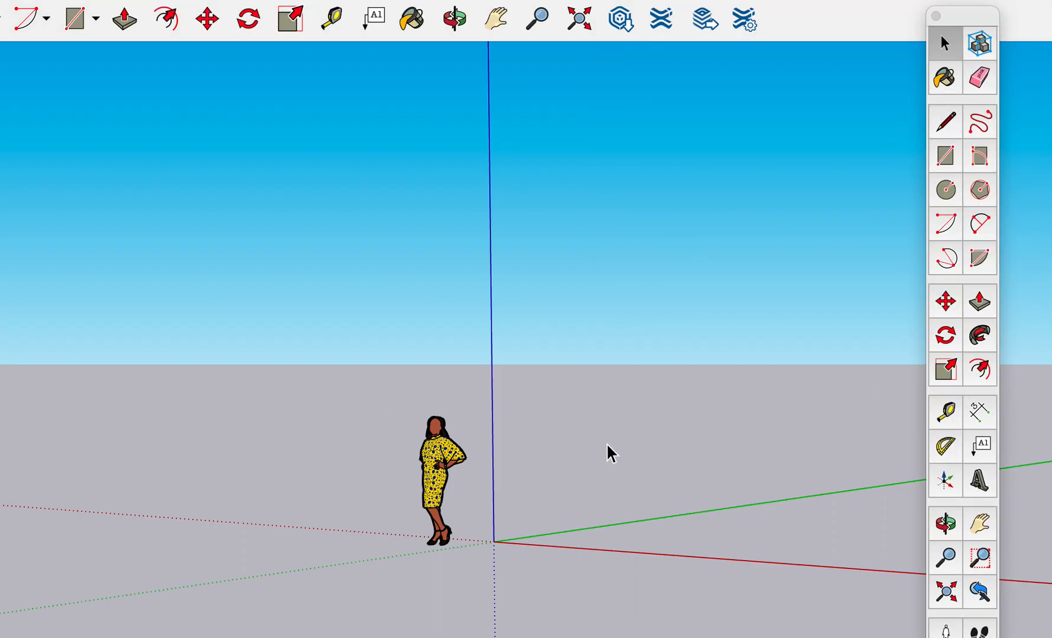
# Switch the new model to the top view and open the materials palette, parking it outside the drawing area
pyautogui.press('super+1')
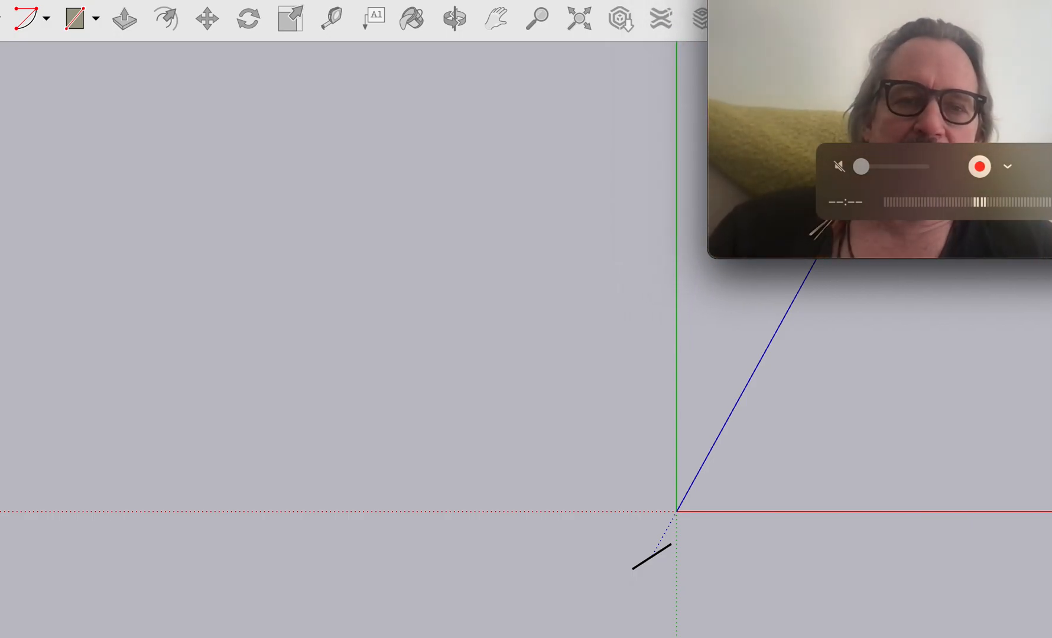
pyautogui.click(871, 328)
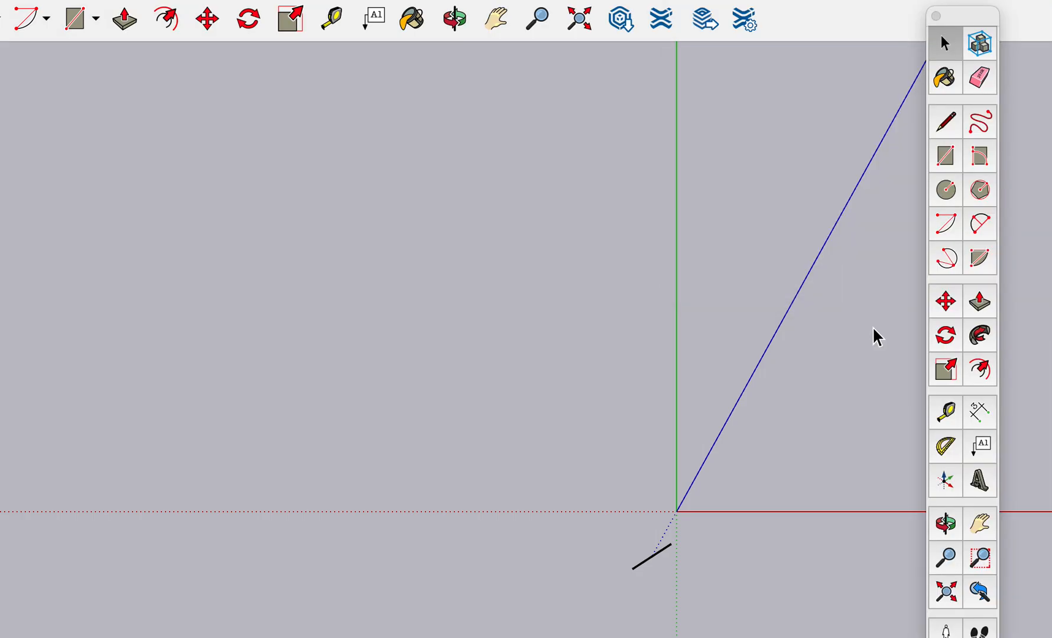
pyautogui.click(948, 75)
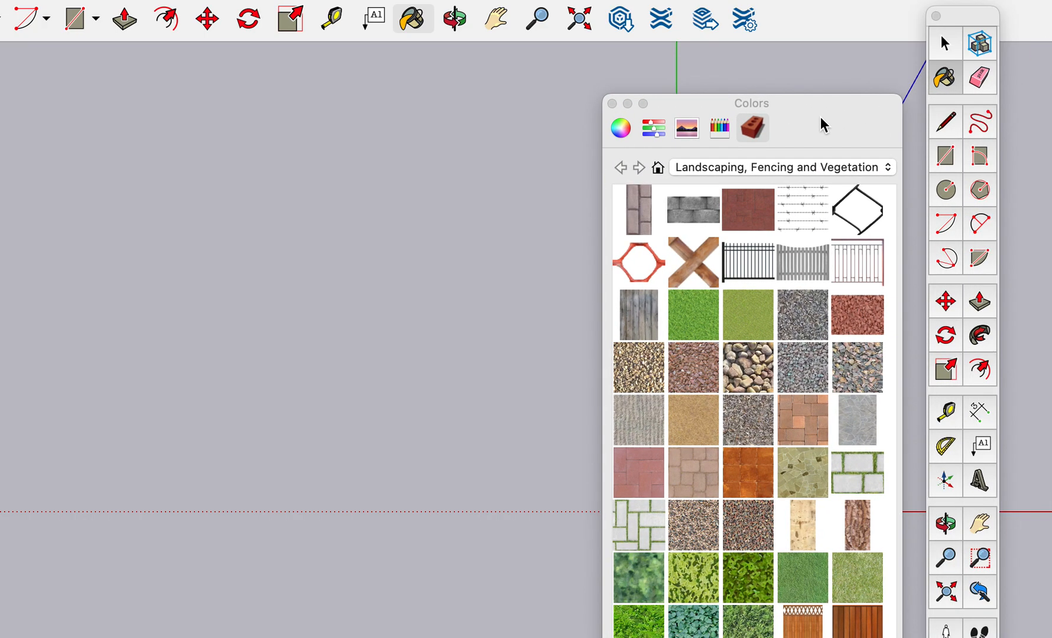
pyautogui.moveTo(820, 118); pyautogui.dragTo(1051, 122)
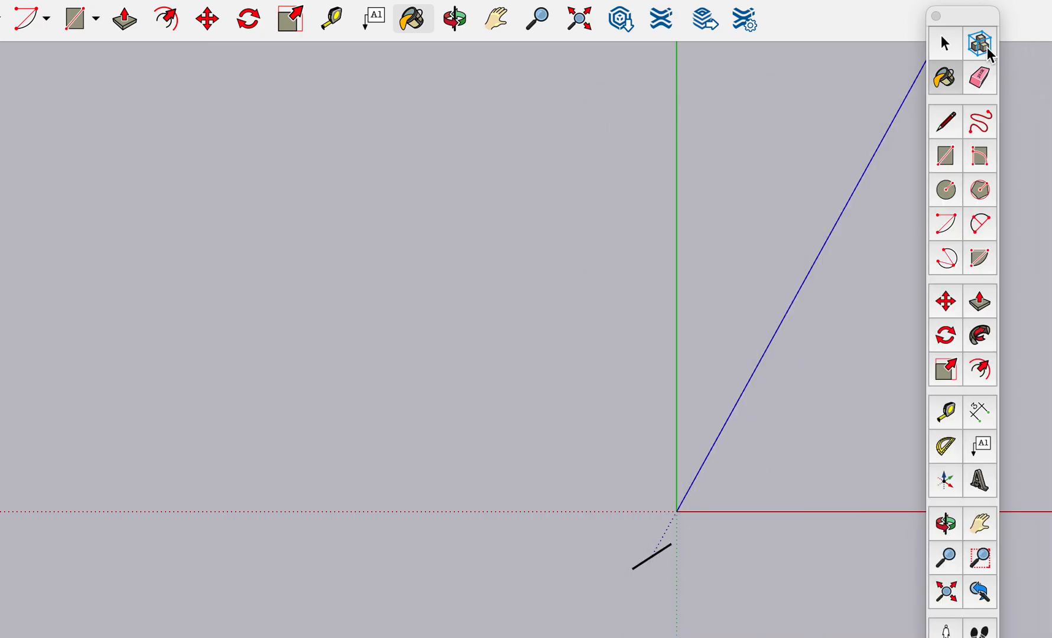
pyautogui.click(945, 44)
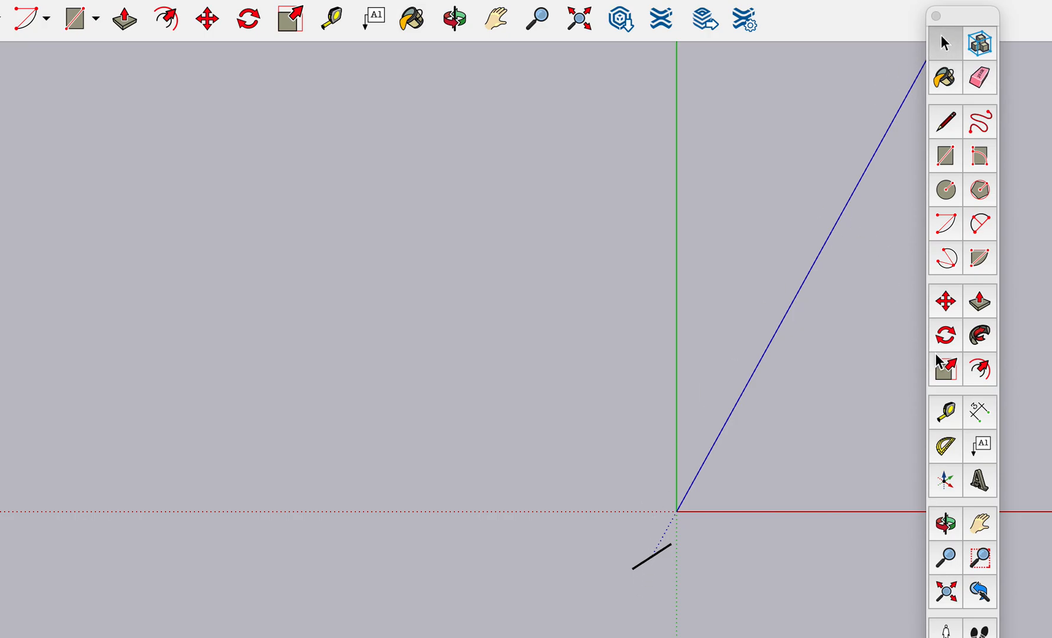
# Draw a rectangle flat on the ground on the negative red side, with one edge along the green axis
pyautogui.click(943, 155)
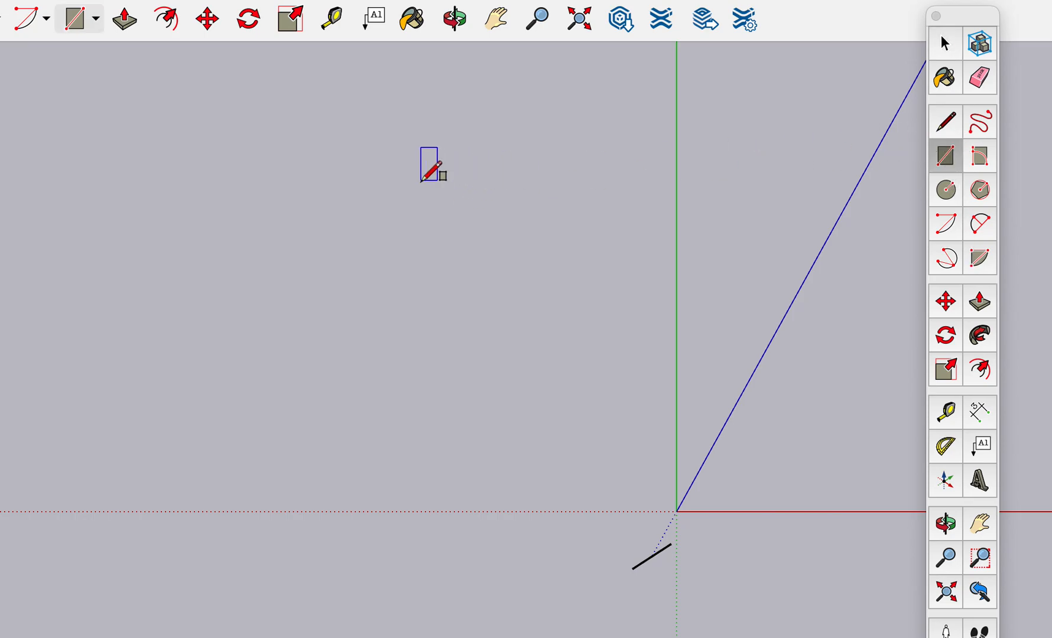
pyautogui.click(401, 169)
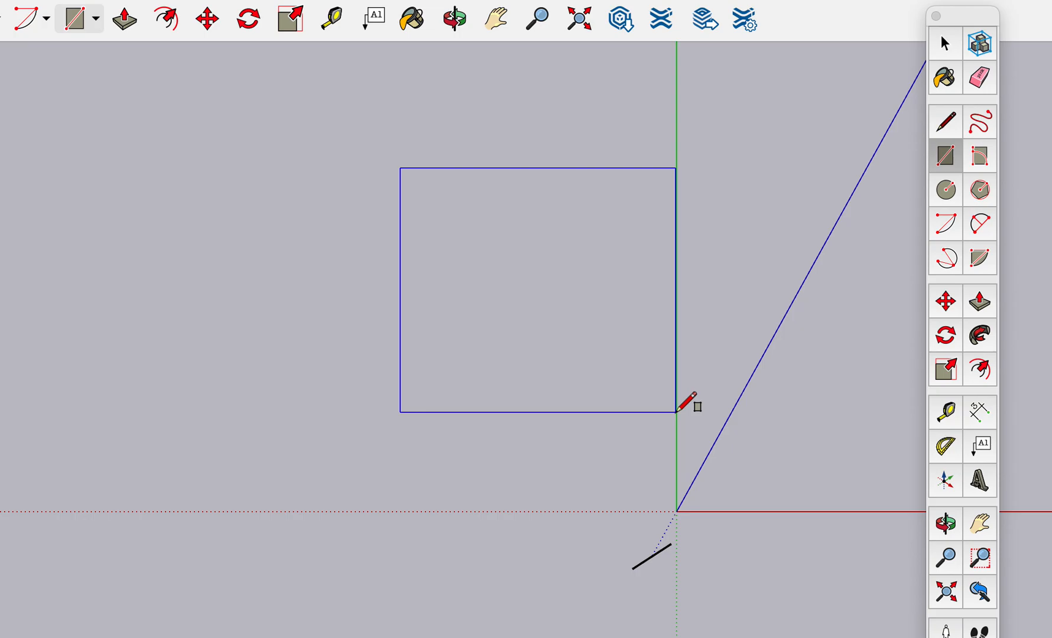
pyautogui.click(676, 414)
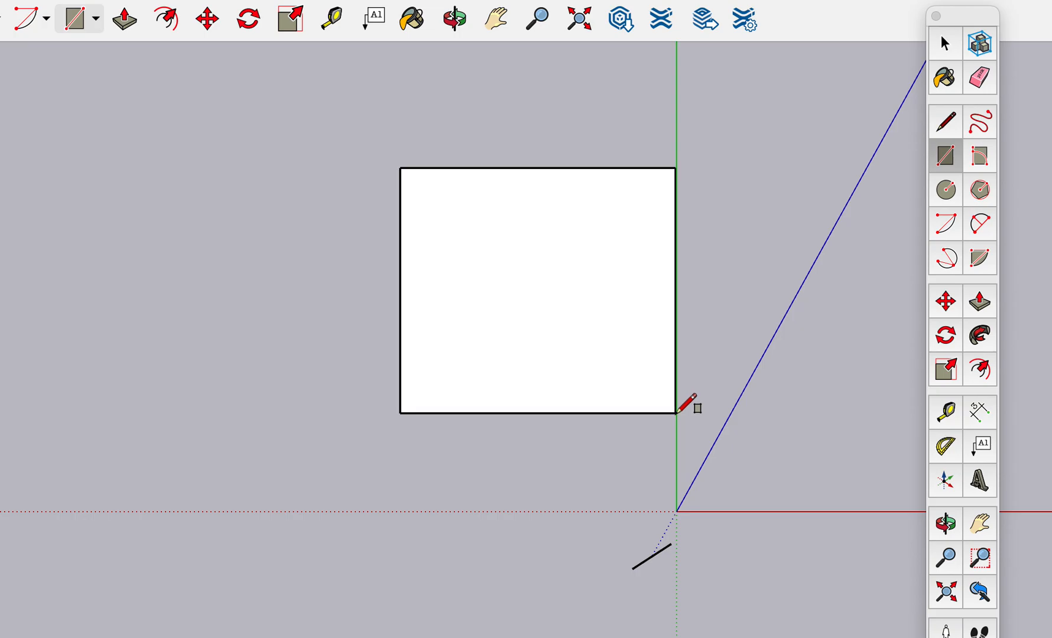
# Bring the materials palette back beside the rectangle and browse the Patterns collection
pyautogui.moveTo(852, 144); pyautogui.dragTo(904, 107)
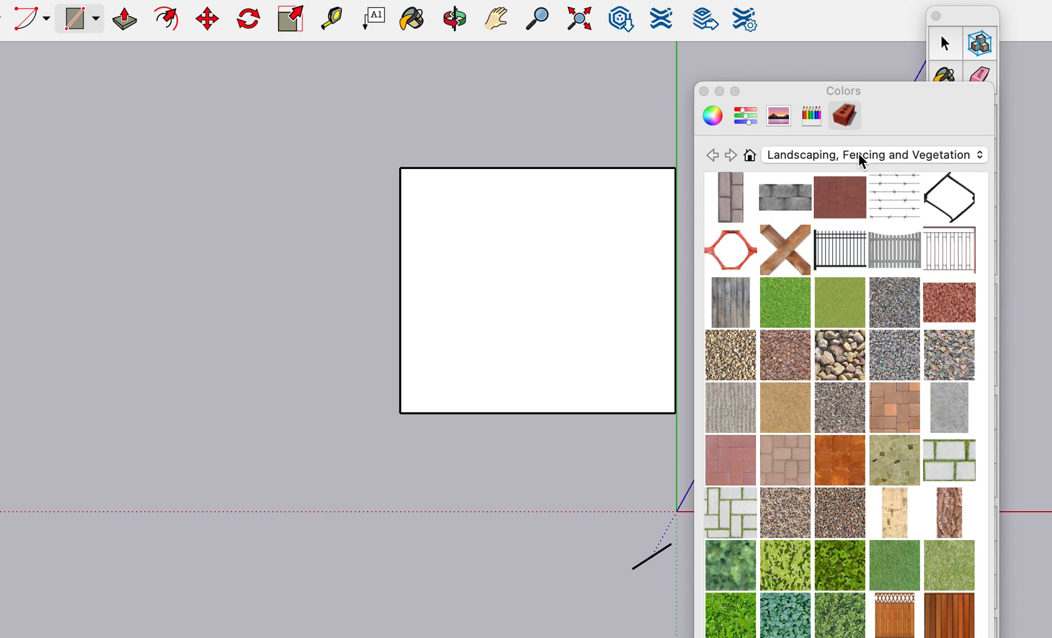
pyautogui.scroll(1, 912, 408)
pyautogui.scroll(-1, 913, 419)
pyautogui.click(857, 155)
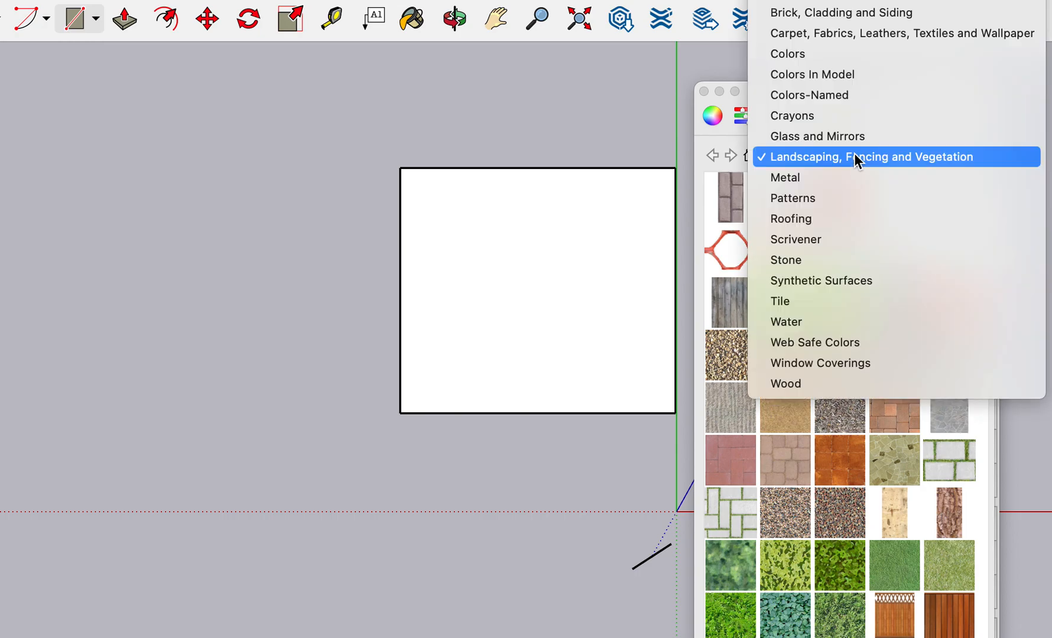
pyautogui.click(816, 199)
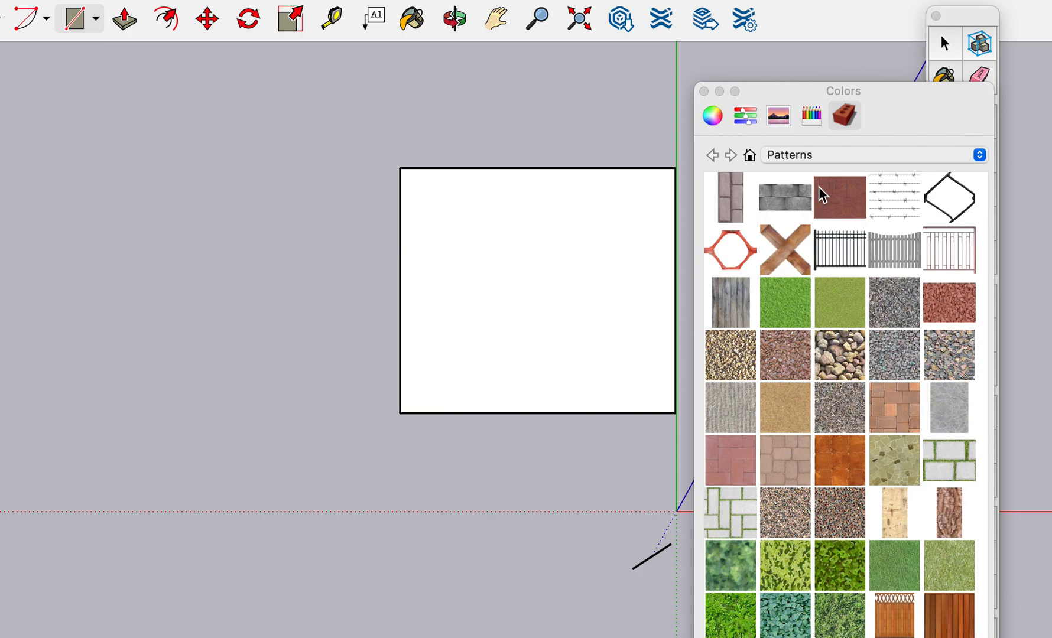
pyautogui.scroll(-10, 854, 392)
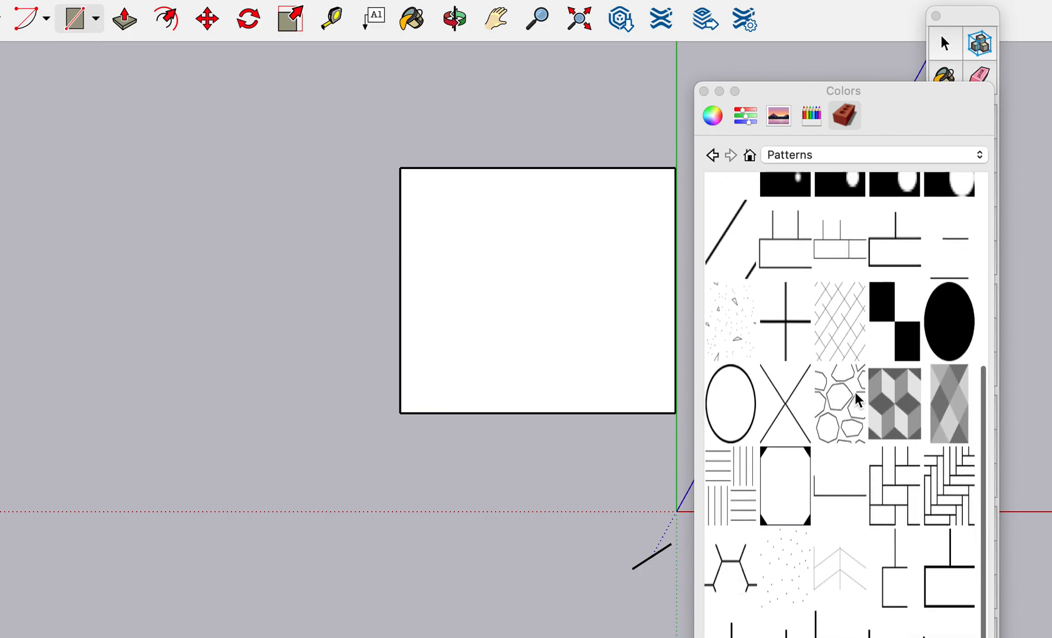
pyautogui.scroll(3, 855, 392)
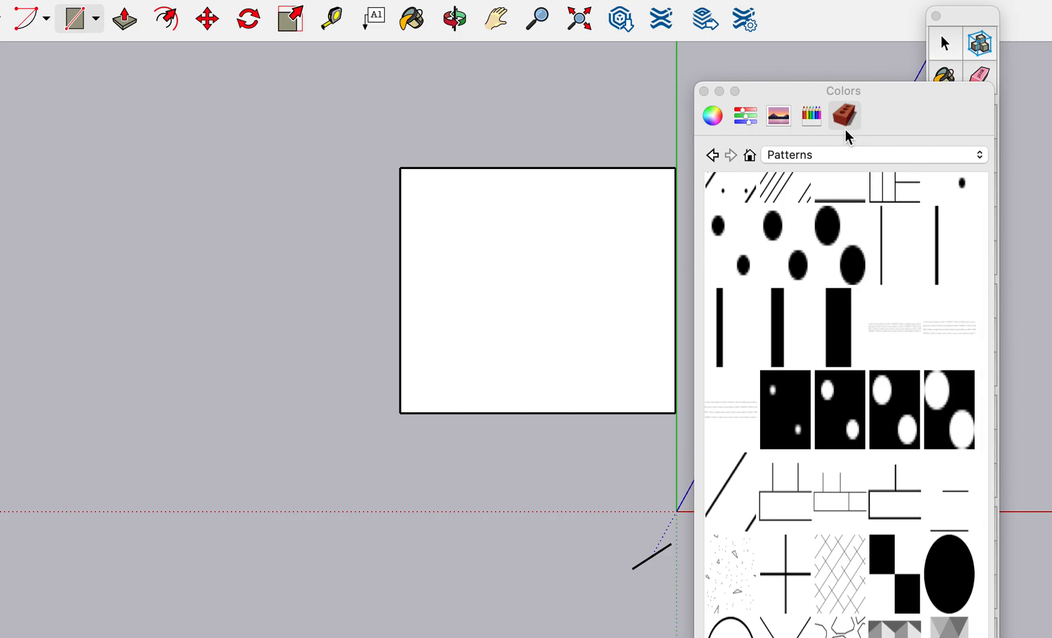
# Paint the rectangle's face with the bright orange swatch from the Colors collection
pyautogui.click(845, 155)
pyautogui.scroll(1, 848, 161)
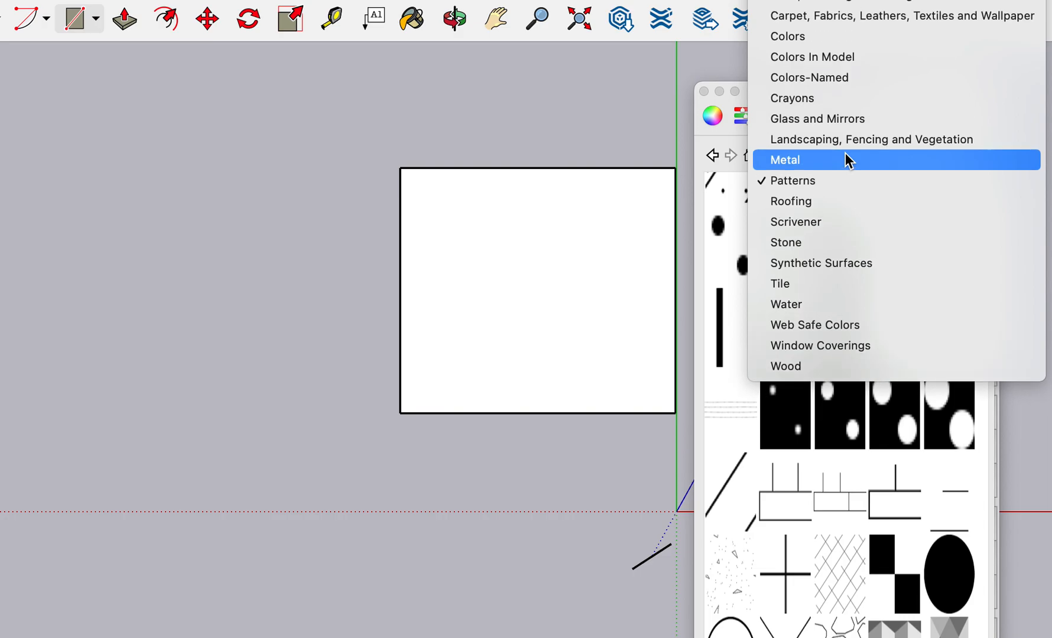
pyautogui.click(818, 38)
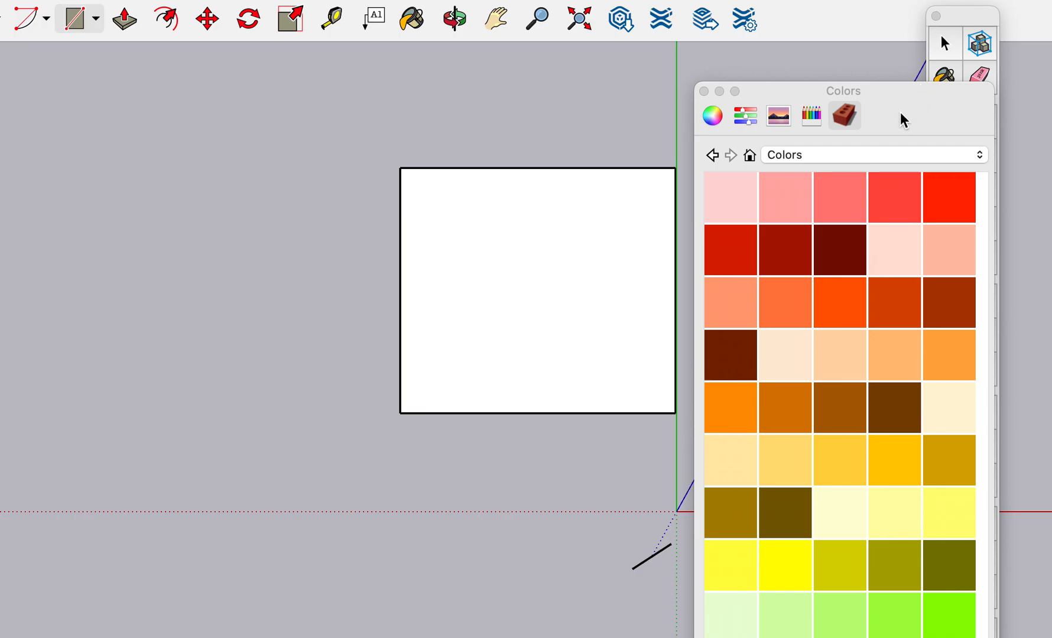
pyautogui.moveTo(892, 104); pyautogui.dragTo(1051, 158)
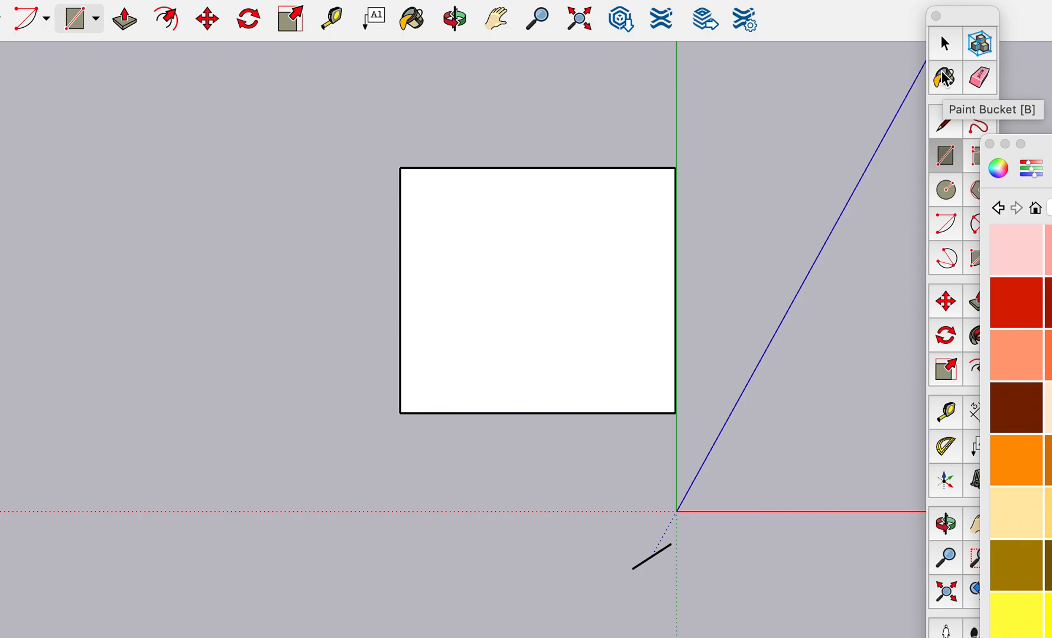
pyautogui.click(1022, 467)
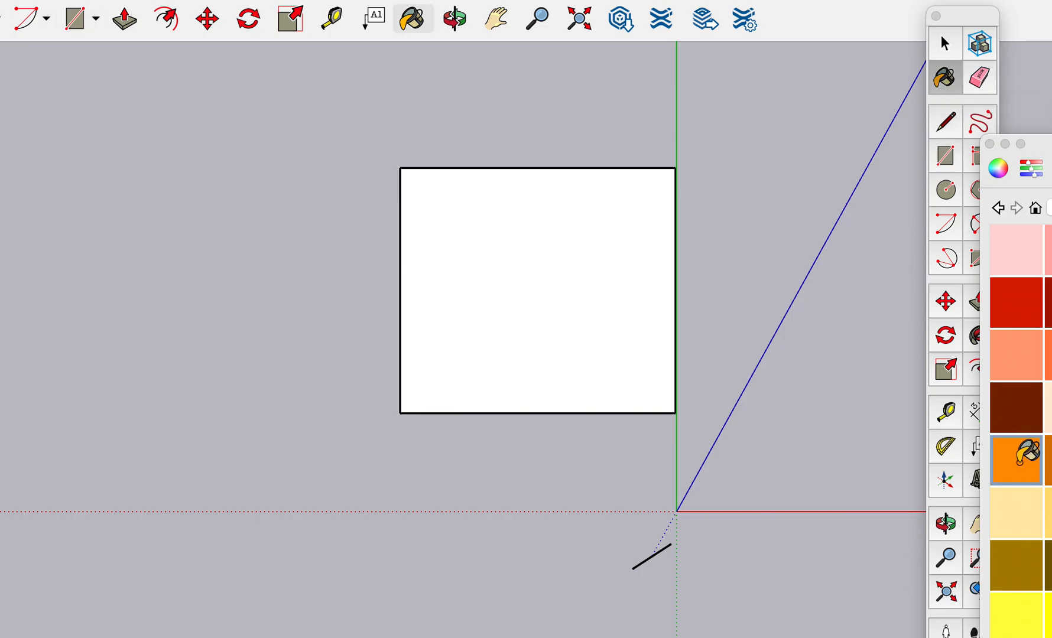
pyautogui.click(630, 337)
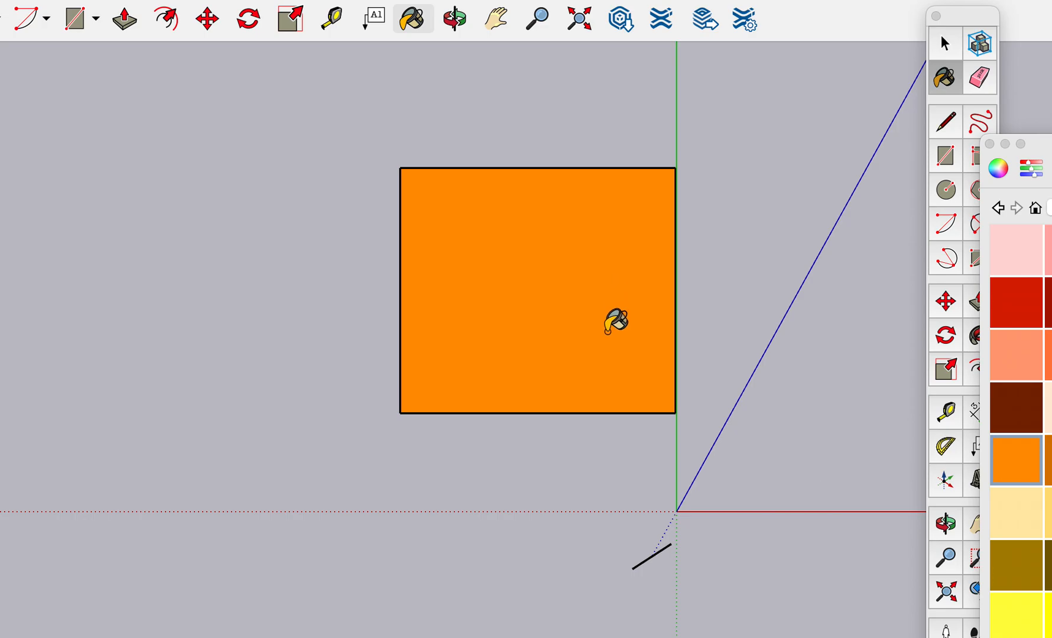
# Lower the opacity of the orange paint to 70%
pyautogui.moveTo(1047, 142); pyautogui.dragTo(826, 0)
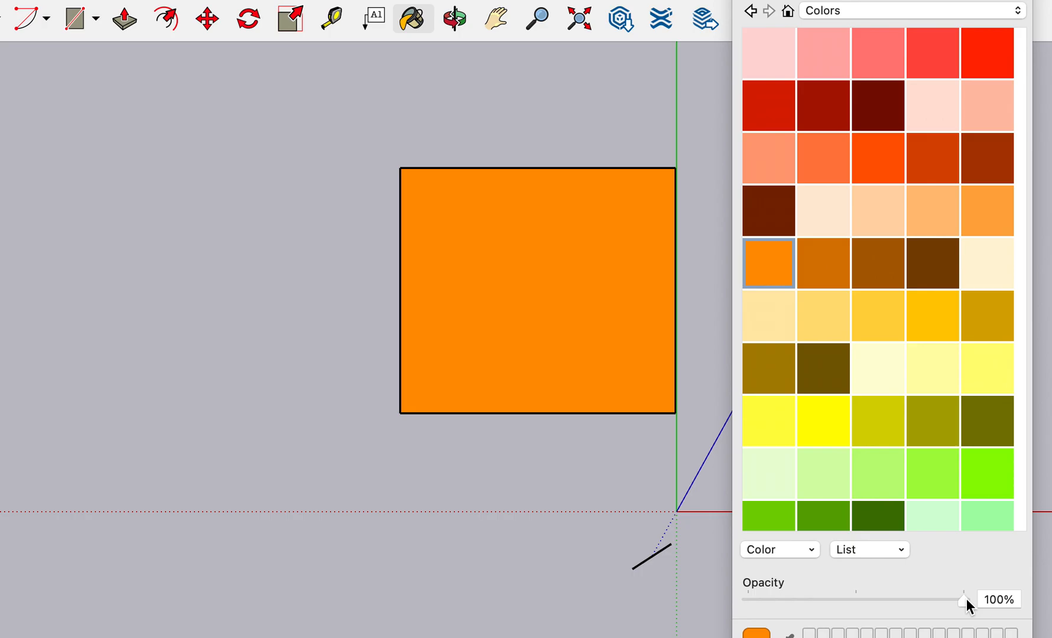
pyautogui.press('super+Tab')
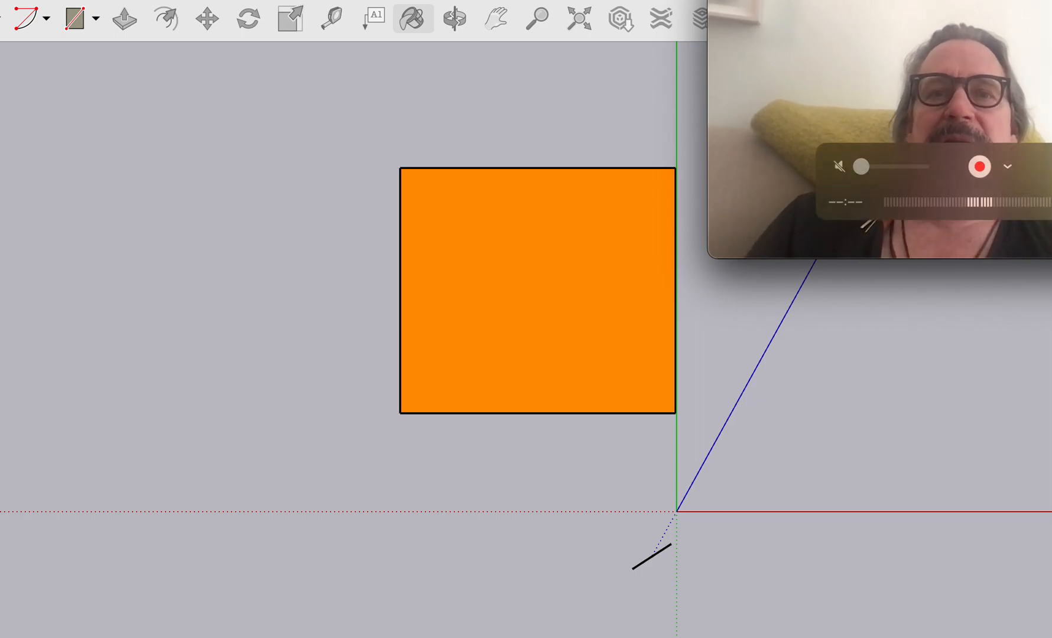
pyautogui.moveTo(887, 130); pyautogui.dragTo(889, 143)
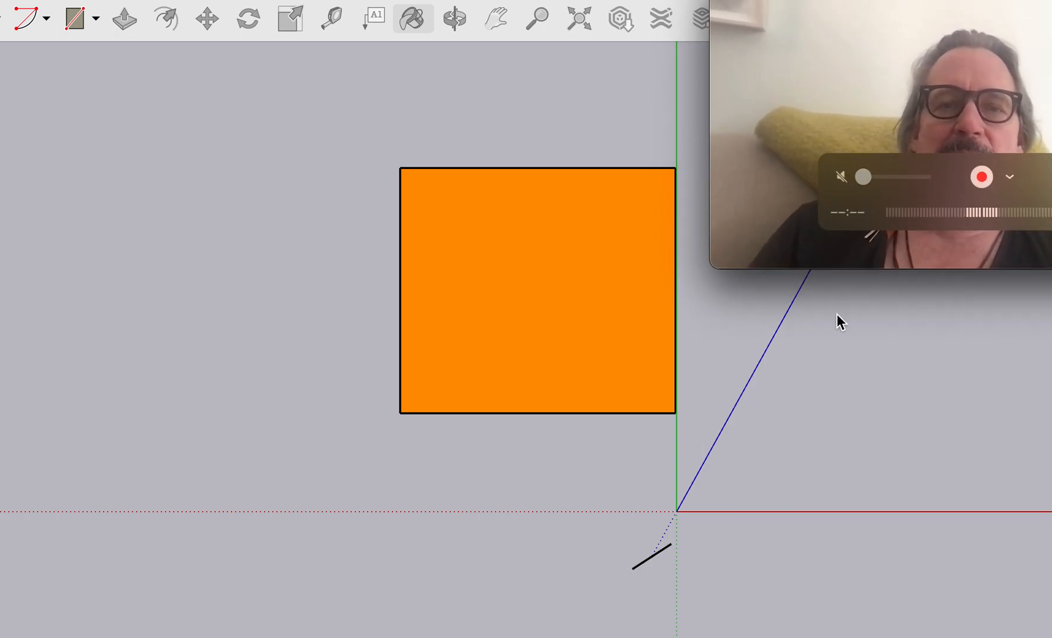
pyautogui.click(785, 463)
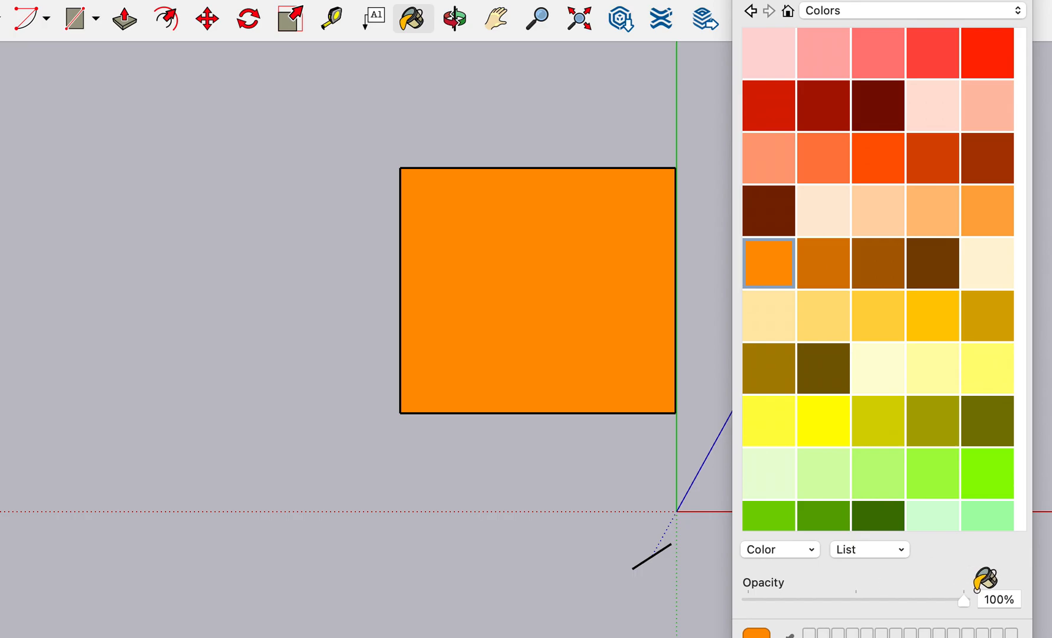
pyautogui.moveTo(971, 600); pyautogui.dragTo(904, 597)
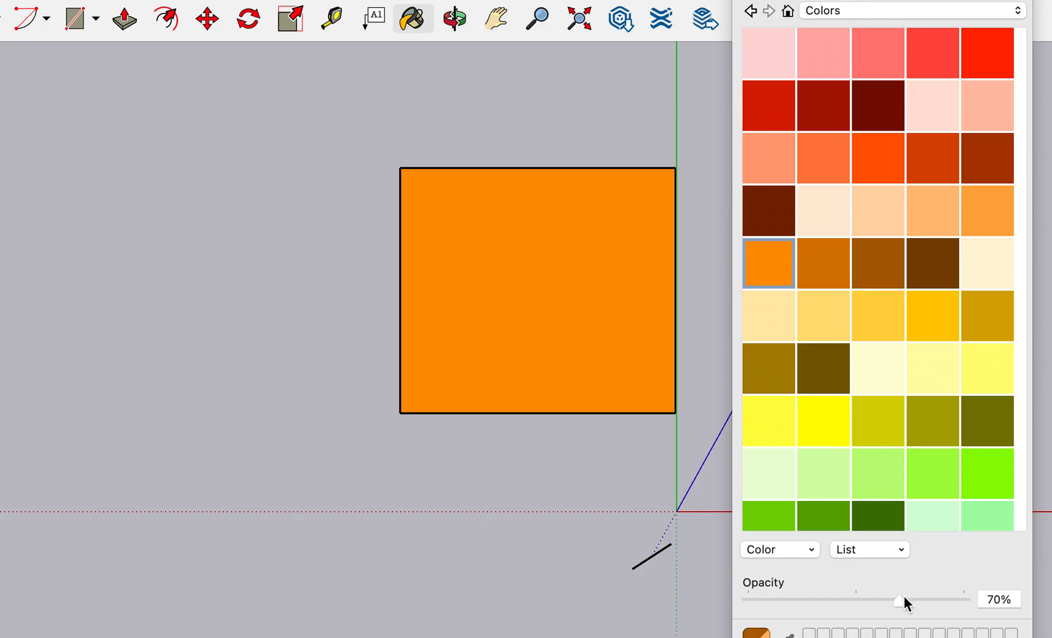
# Repaint the rectangle's face with the orange paint at 70% opacity and close the materials palette
pyautogui.click(571, 282)
pyautogui.press('super+w')
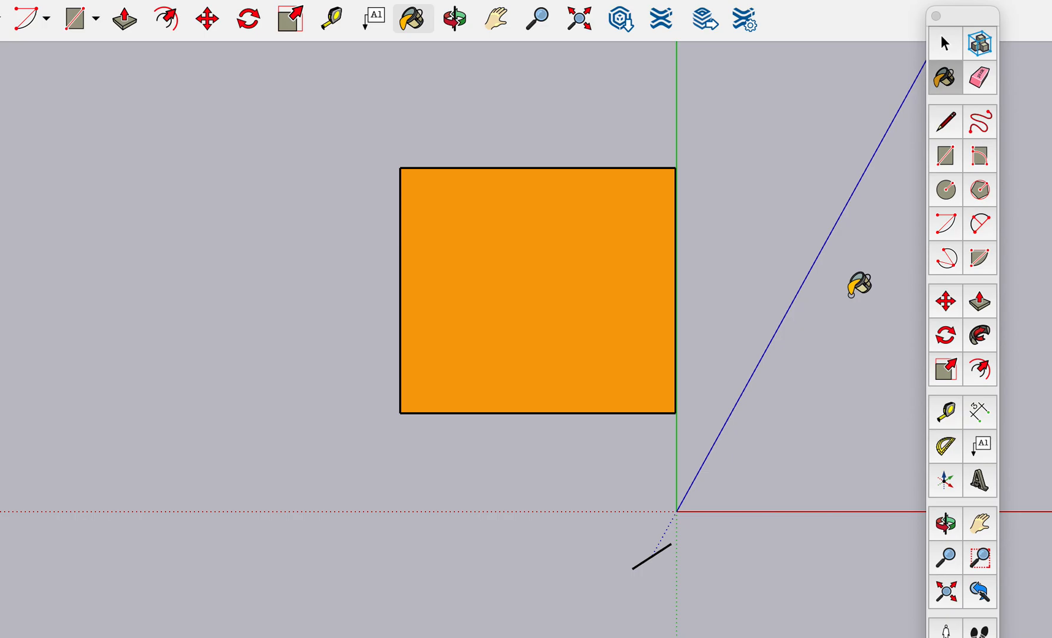
# Draw a closed irregular polygon from connected line segments on the positive red side, level with the far part of the orange rectangle
pyautogui.press('o')
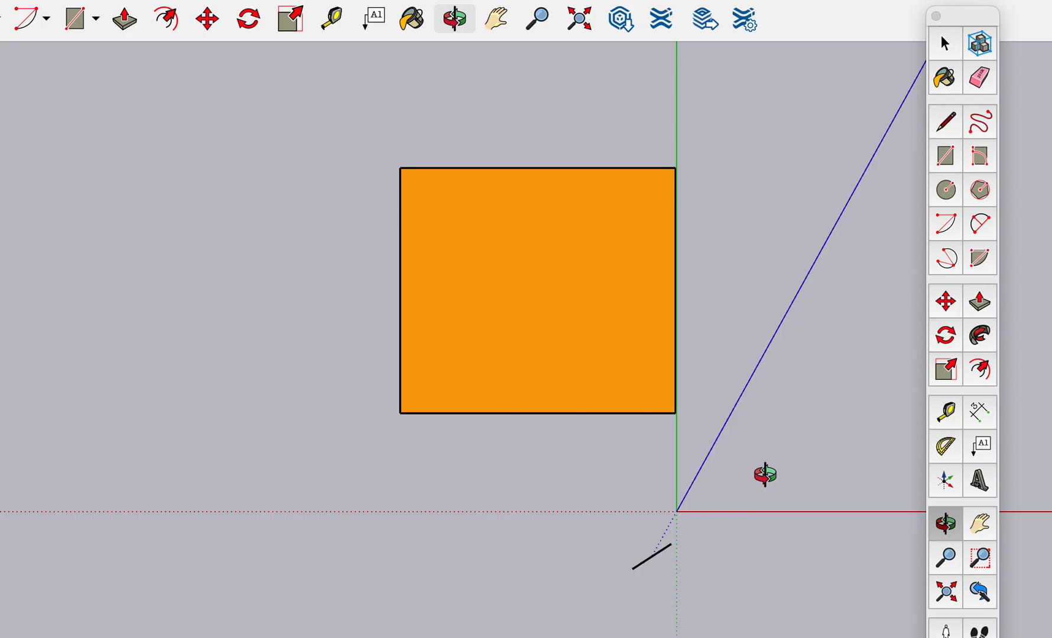
pyautogui.moveTo(766, 474); pyautogui.dragTo(854, 204)
pyautogui.moveTo(538, 526); pyautogui.dragTo(853, 364)
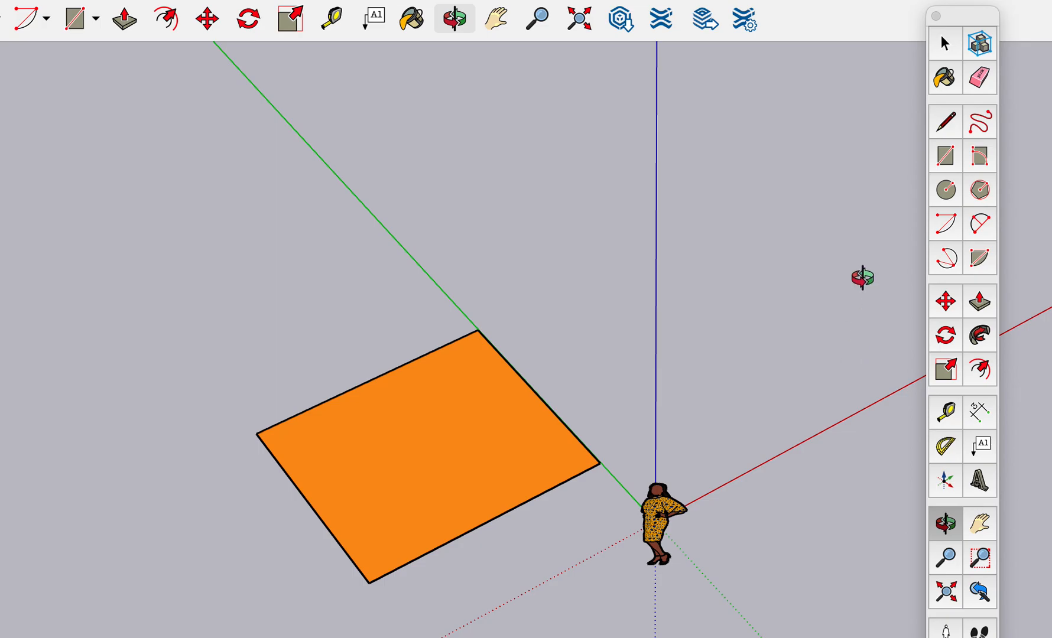
pyautogui.click(946, 123)
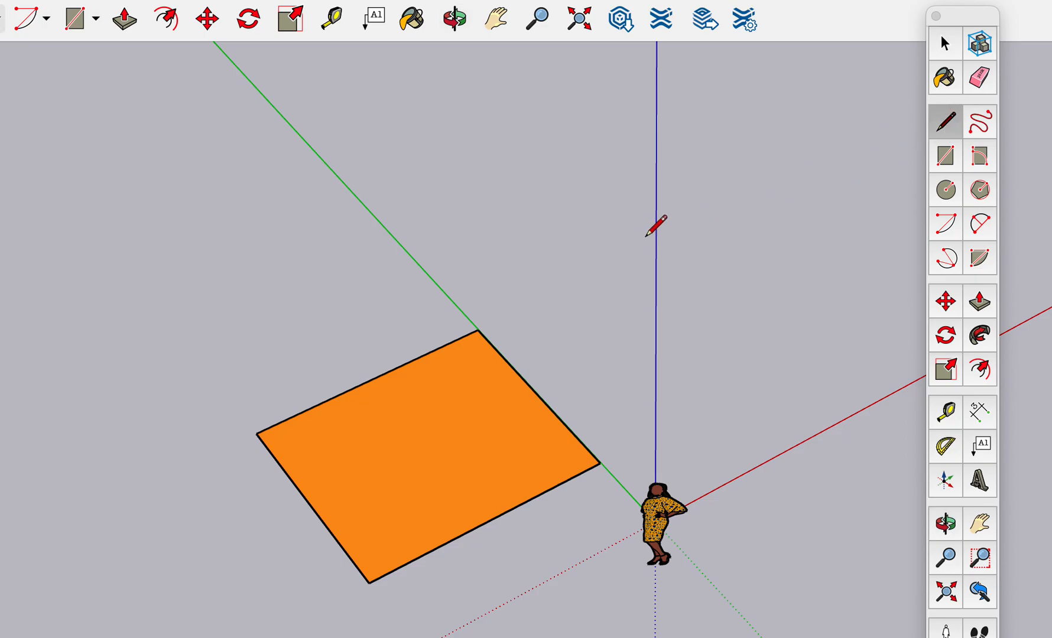
pyautogui.click(605, 239)
pyautogui.click(643, 322)
pyautogui.click(738, 301)
pyautogui.click(699, 266)
pyautogui.click(654, 287)
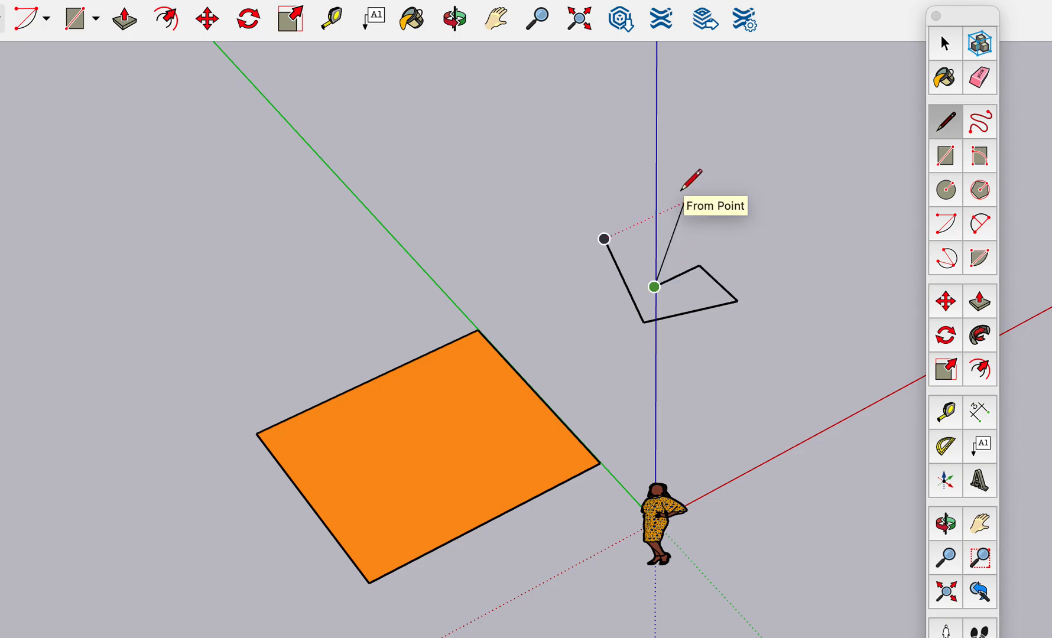
pyautogui.click(684, 202)
pyautogui.click(590, 188)
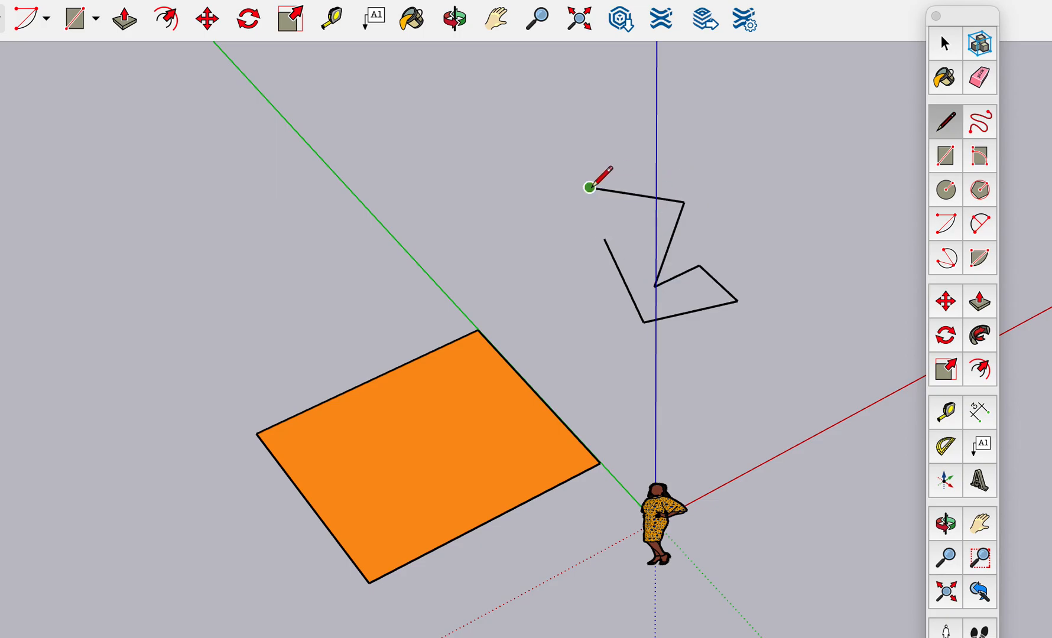
pyautogui.click(604, 239)
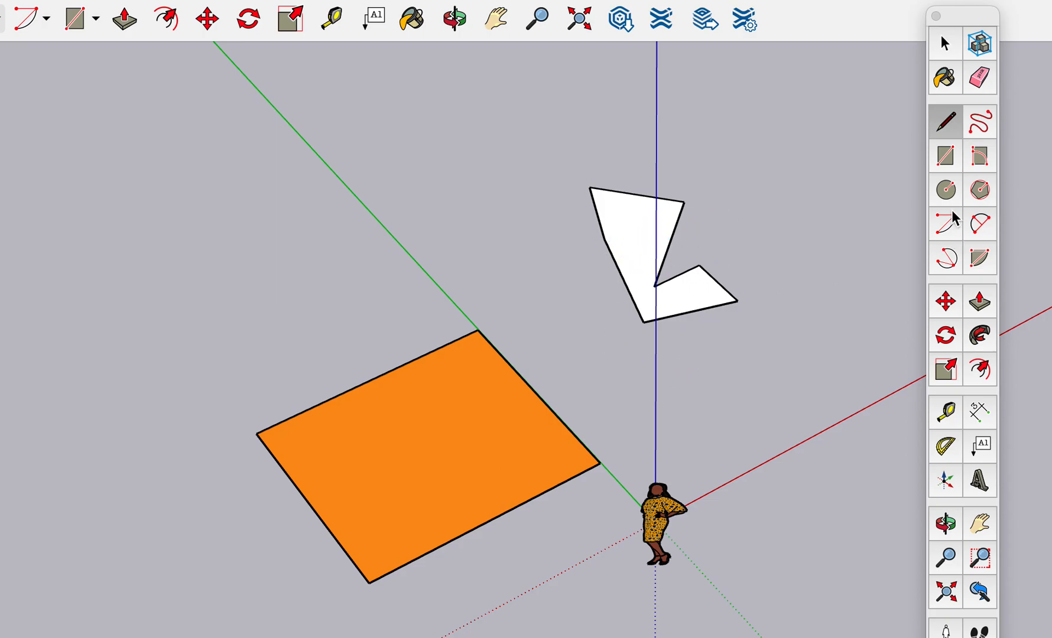
# Paint the irregular polygon with the light green swatch from the Colors collection and put the palette away
pyautogui.click(945, 78)
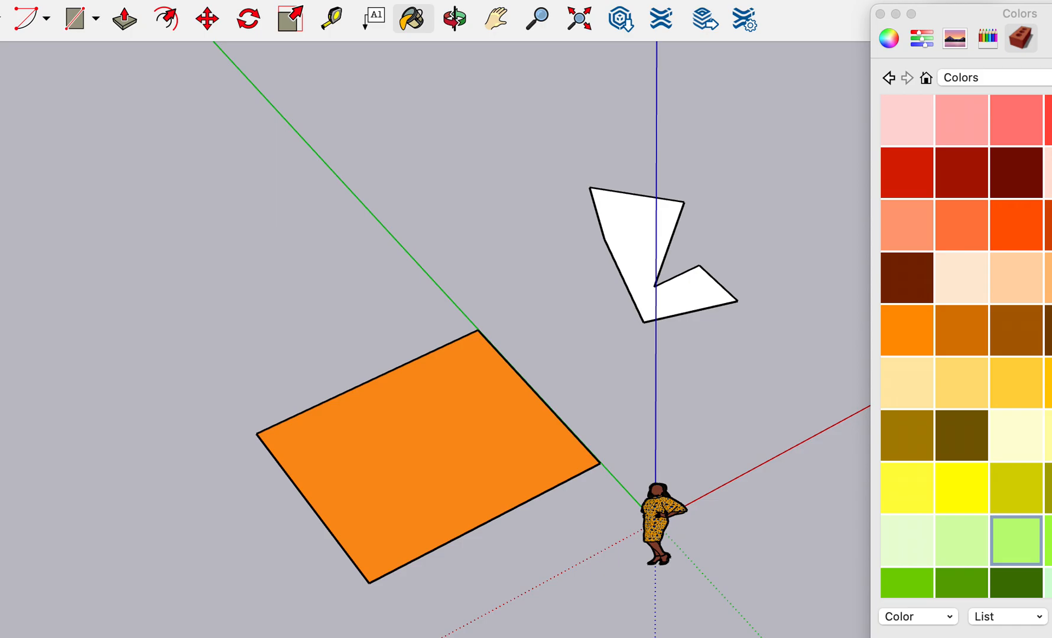
pyautogui.click(640, 215)
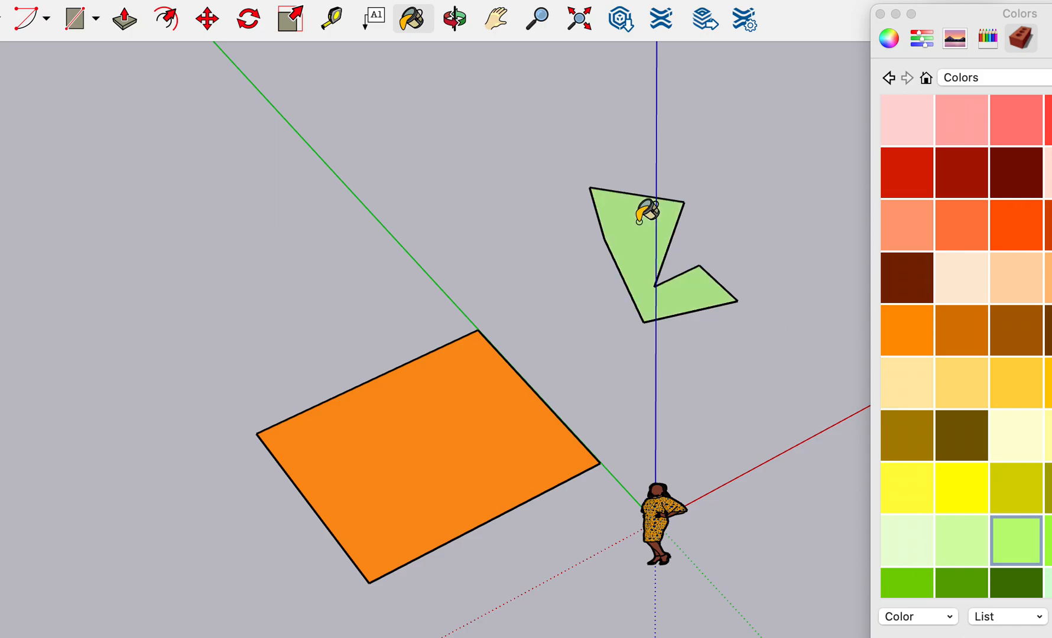
pyautogui.doubleClick(971, 9)
# Draw a second closed zigzag outline of eight line segments beside the red axis, ending at its starting point
pyautogui.click(946, 121)
pyautogui.click(603, 239)
pyautogui.click(742, 371)
pyautogui.click(739, 437)
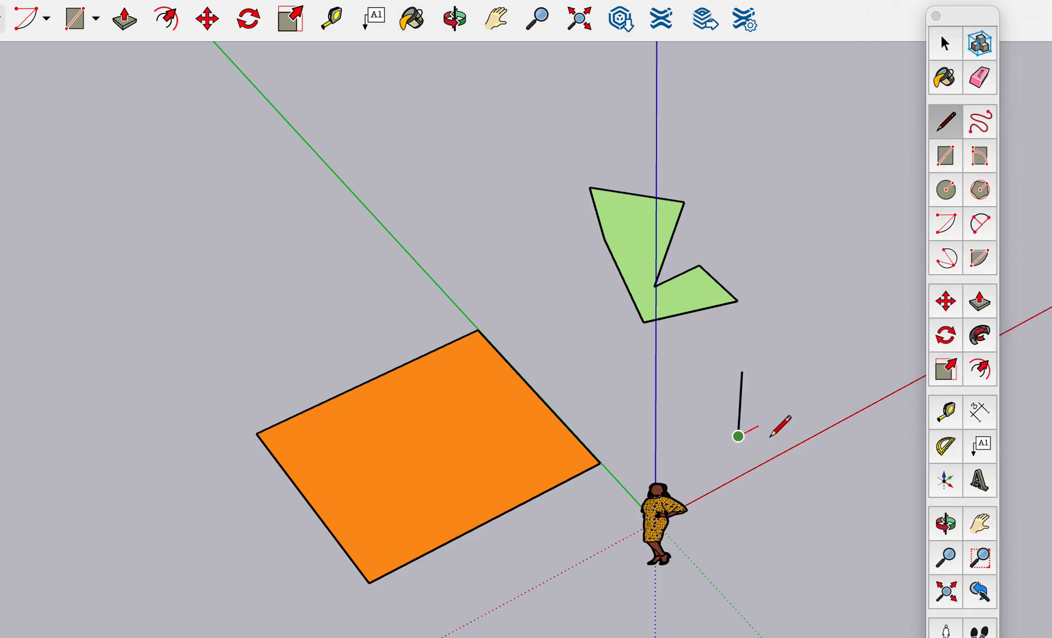
pyautogui.click(805, 433)
pyautogui.click(799, 497)
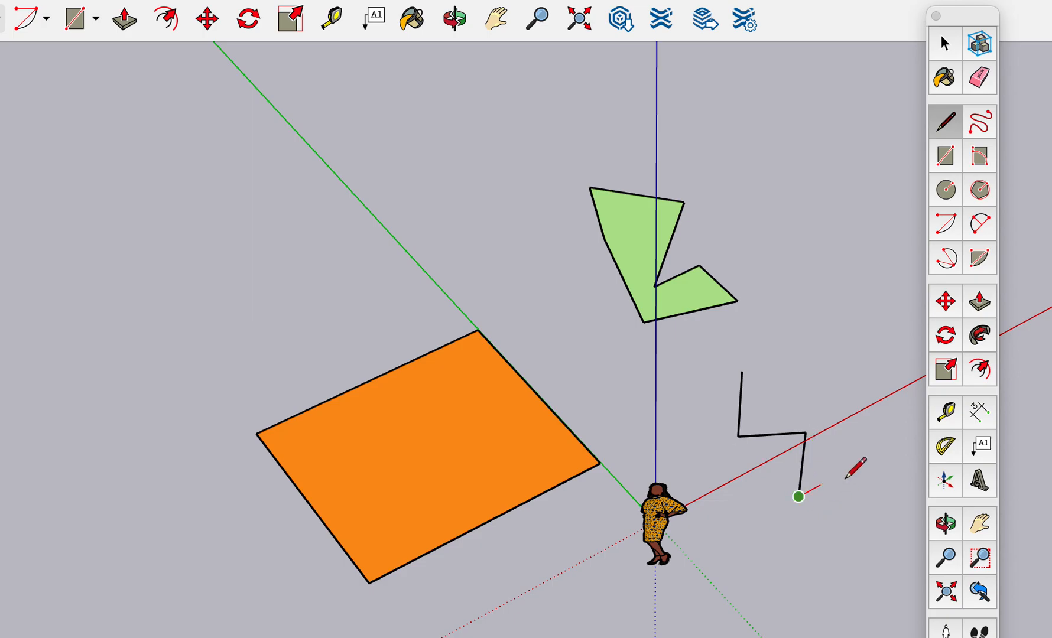
pyautogui.click(893, 473)
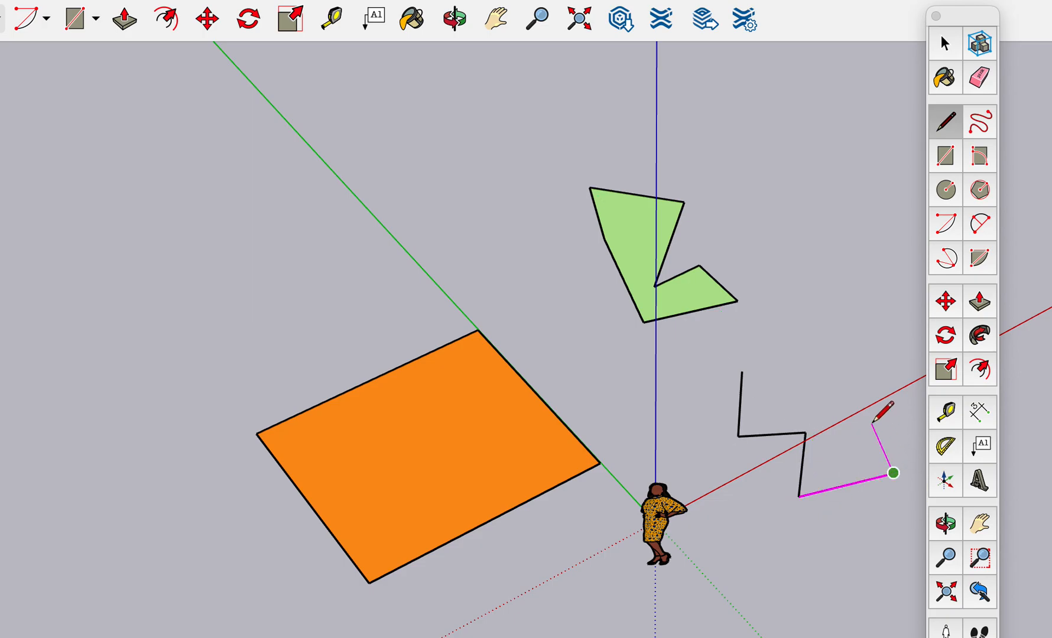
pyautogui.click(852, 382)
pyautogui.click(780, 420)
pyautogui.click(784, 374)
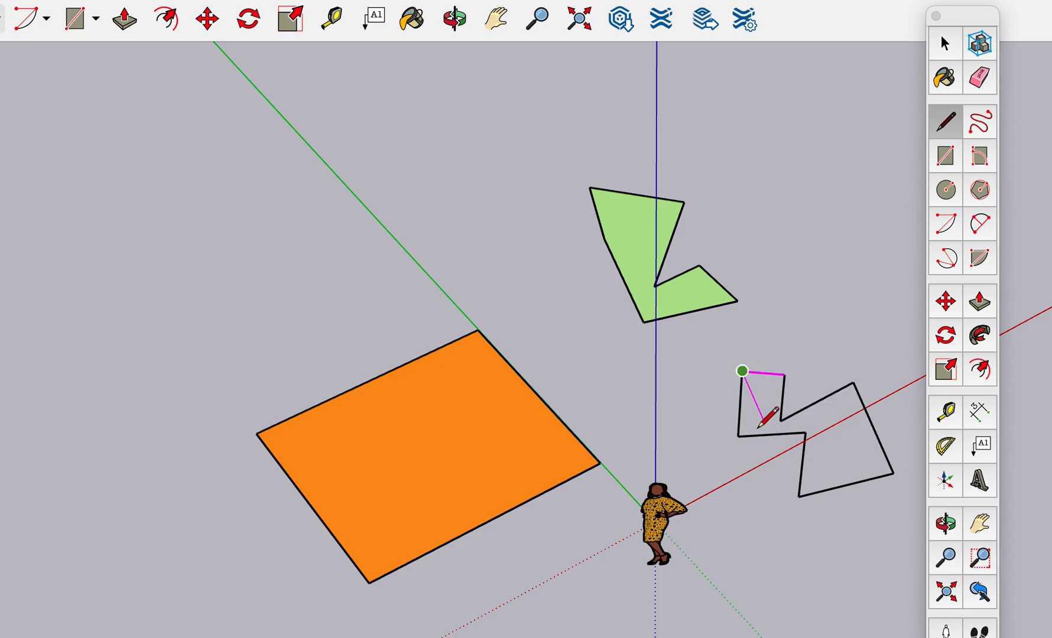
# Draw lines from the zigzag outline's starting corner across to its lower edge and up to its far corner, closing off a triangle
pyautogui.scroll(6, 741, 371)
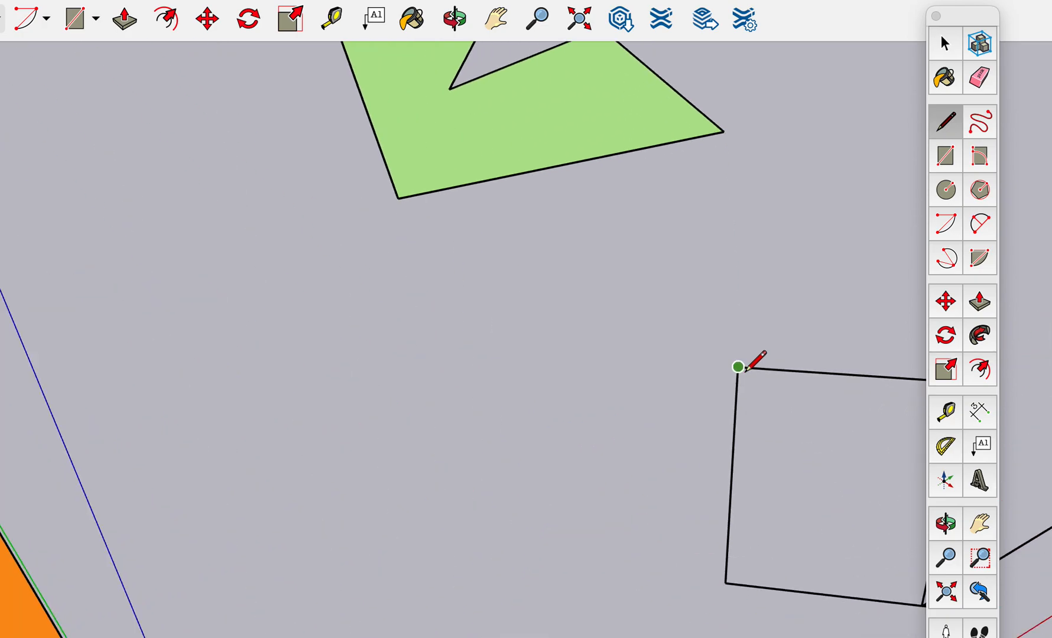
pyautogui.scroll(-6, 722, 350)
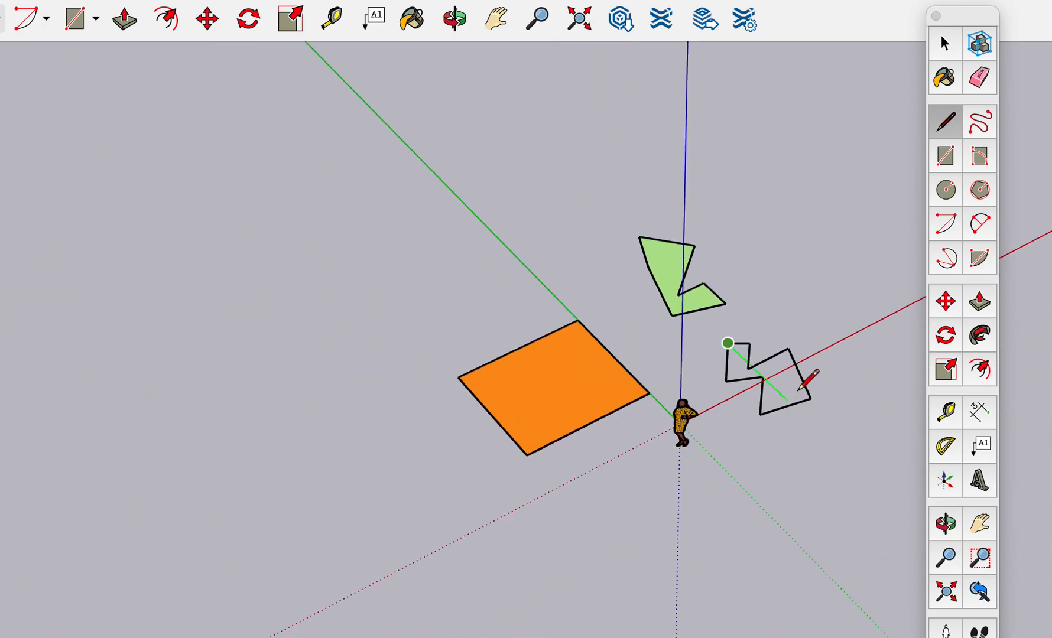
pyautogui.click(786, 406)
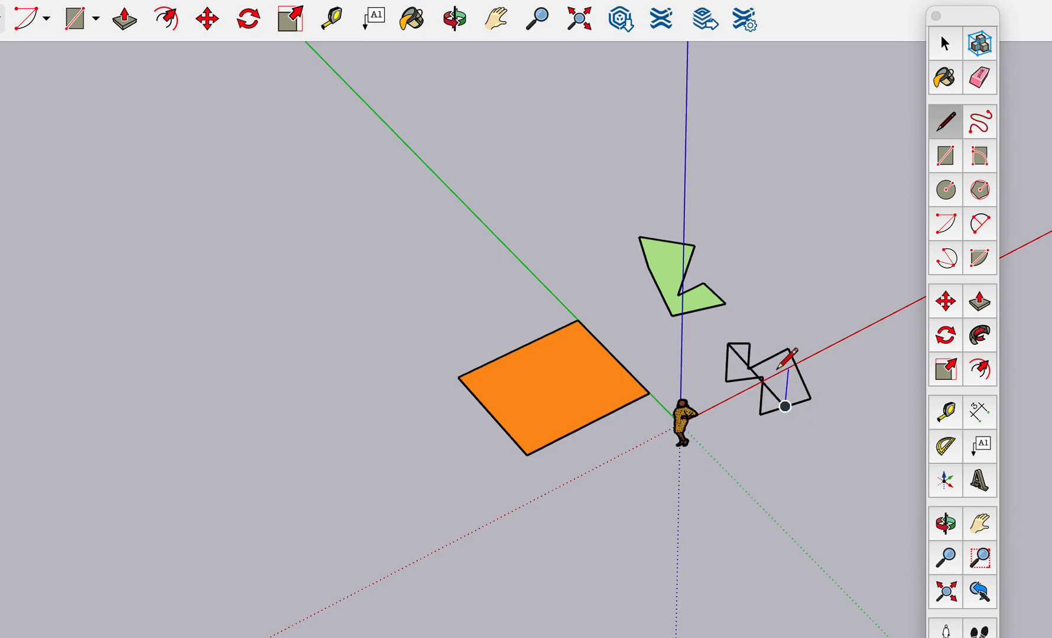
pyautogui.click(787, 350)
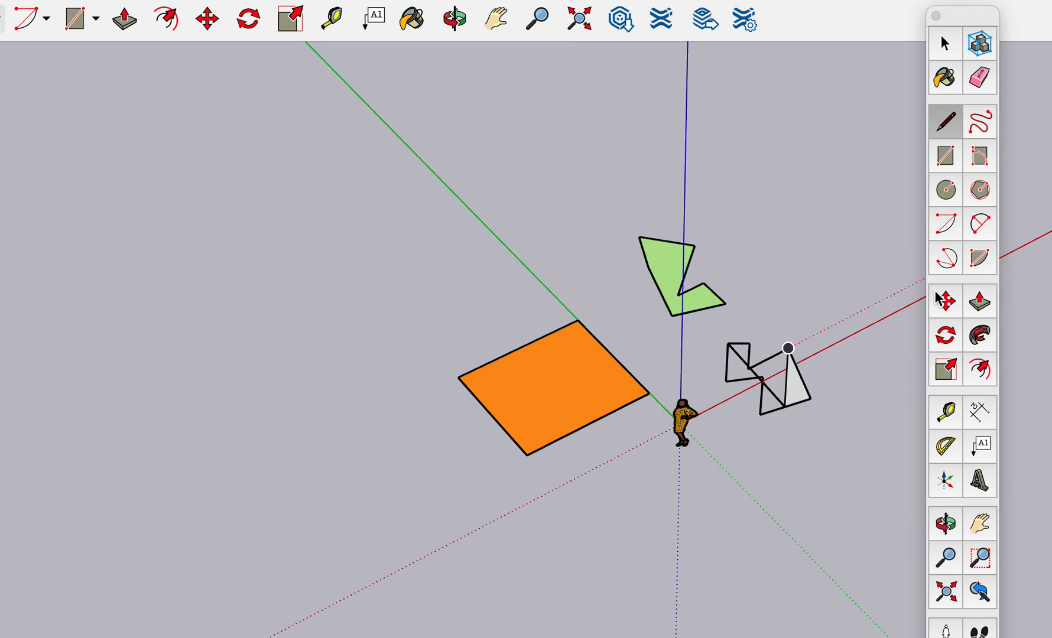
# Paint the triangular face of the zigzag outline with the same light green
pyautogui.click(944, 78)
pyautogui.click(797, 380)
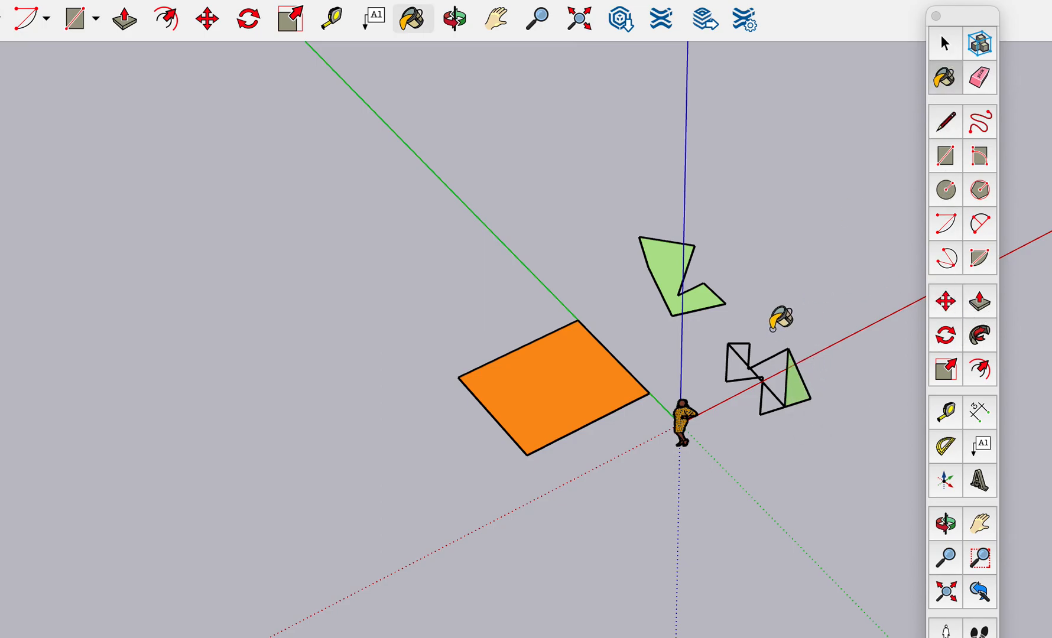
pyautogui.scroll(5, 792, 393)
pyautogui.scroll(-5, 797, 387)
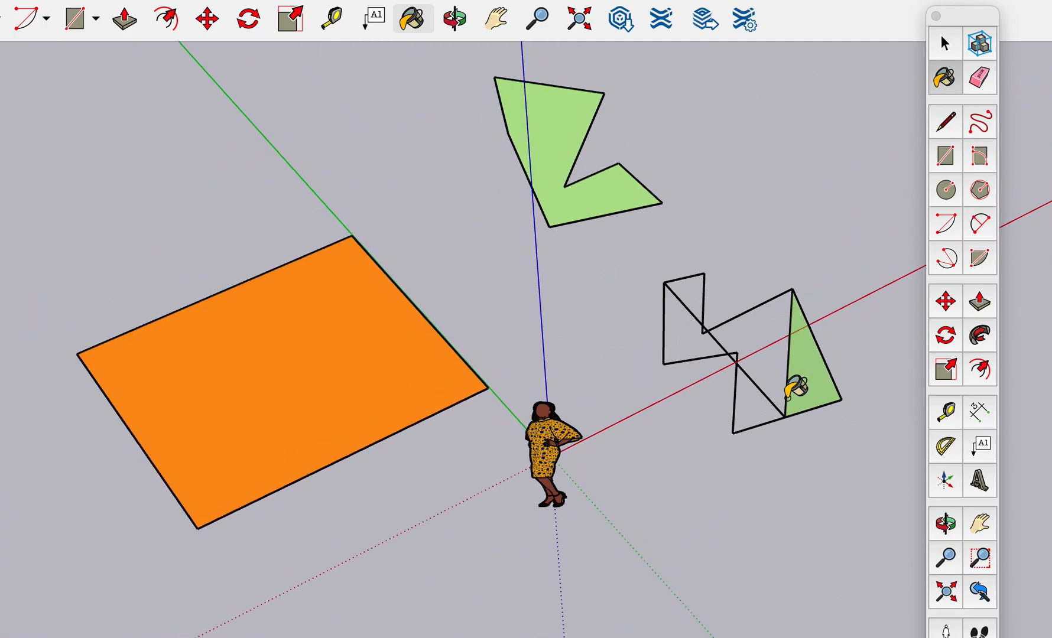
# Connect the zigzag outline's inner corner to the bottom point of the green triangle, forming an adjoining triangular face
pyautogui.press('o')
pyautogui.moveTo(784, 396); pyautogui.dragTo(728, 48)
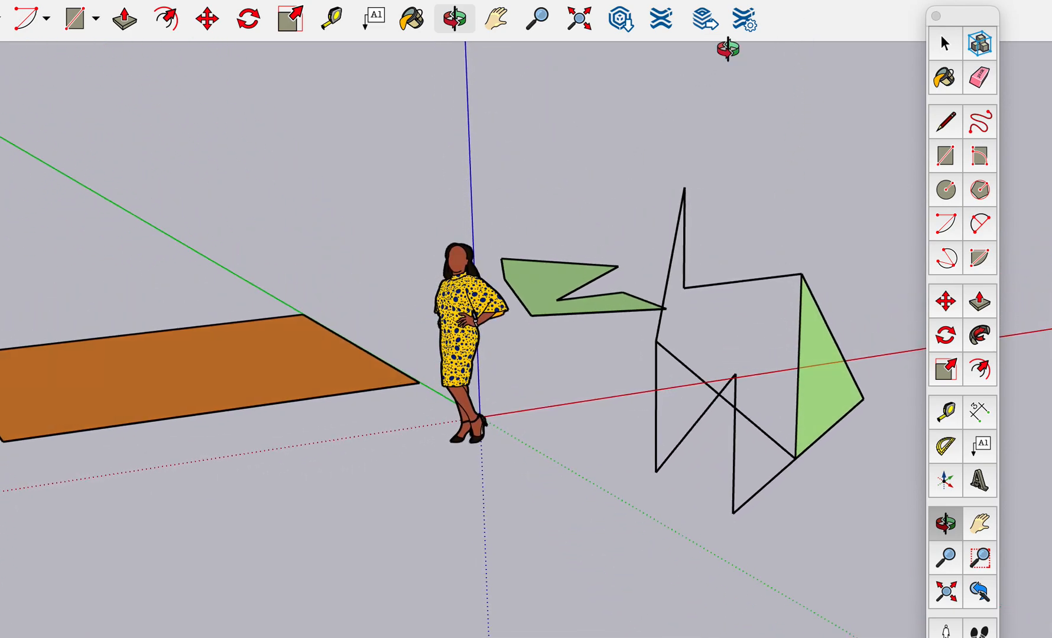
pyautogui.click(945, 121)
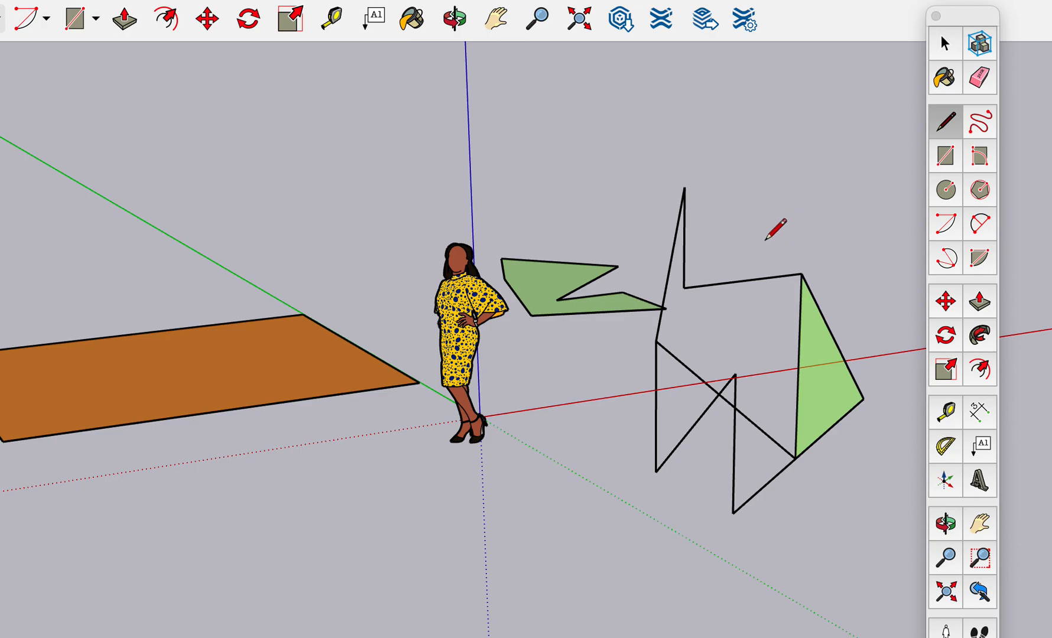
pyautogui.click(685, 288)
pyautogui.click(796, 457)
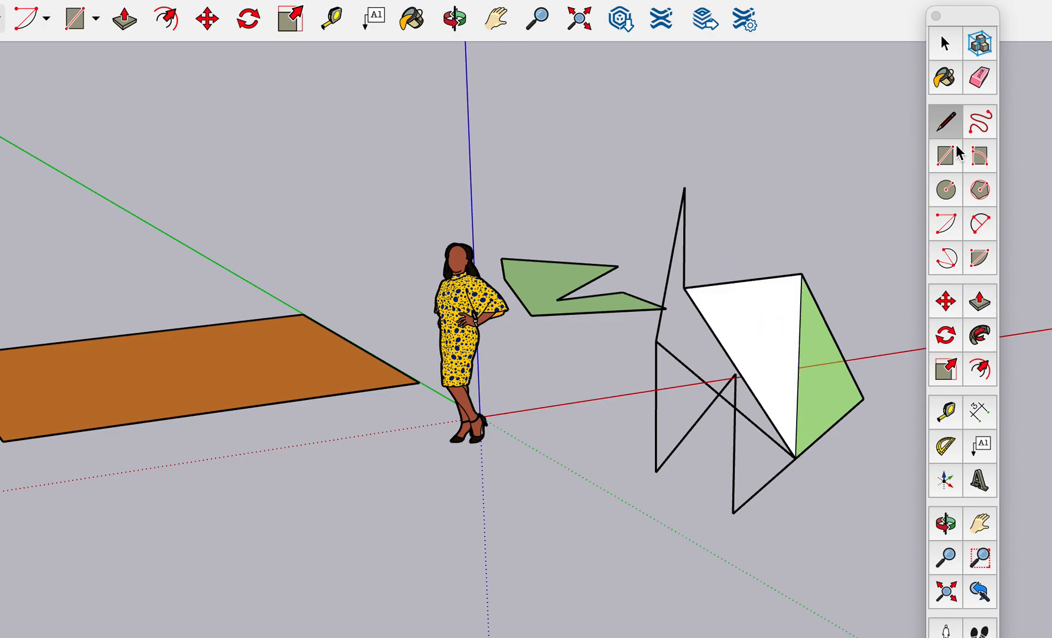
# Paint the adjoining white triangular face light green to match its neighbour
pyautogui.click(945, 77)
pyautogui.click(768, 320)
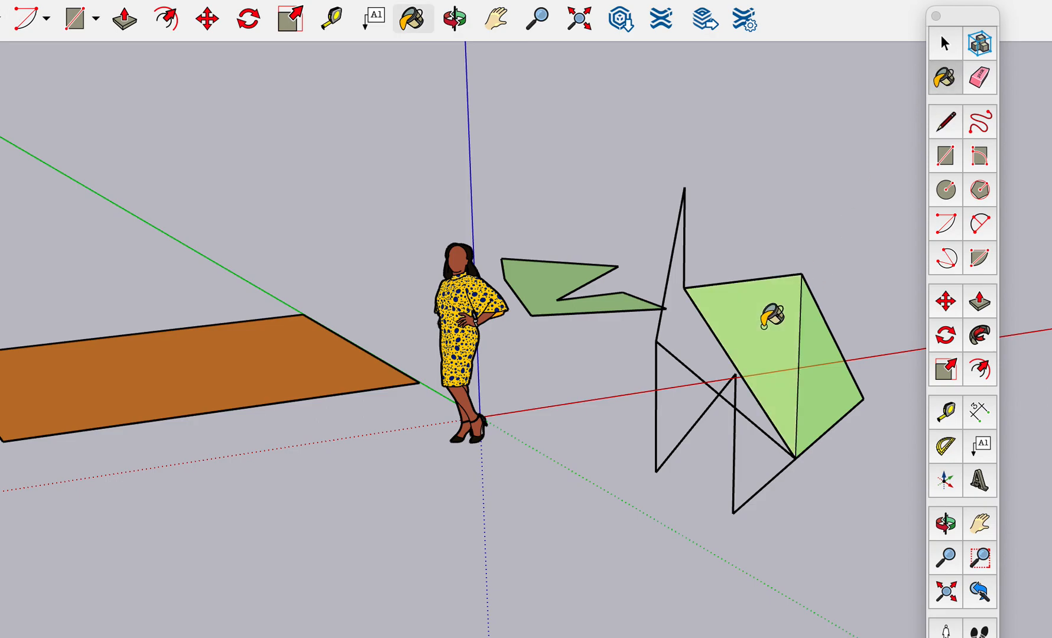
pyautogui.scroll(5, 771, 316)
pyautogui.scroll(-8, 771, 316)
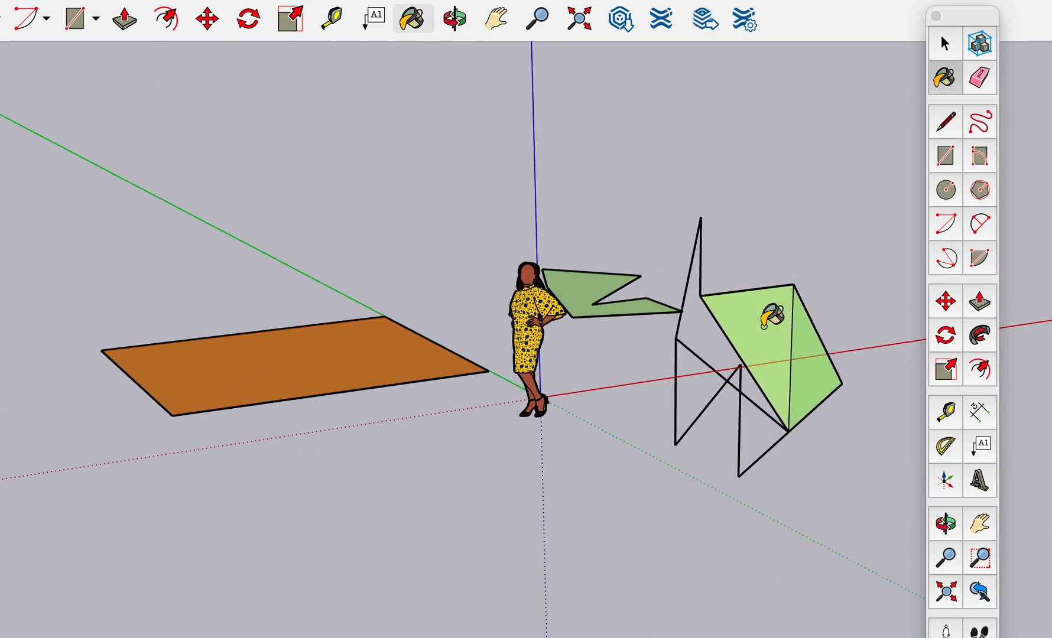
# Bring in the Shadow Settings window, turn on shadows for the model and move the window out of the way
pyautogui.press('o')
pyautogui.moveTo(538, 328); pyautogui.dragTo(480, 424)
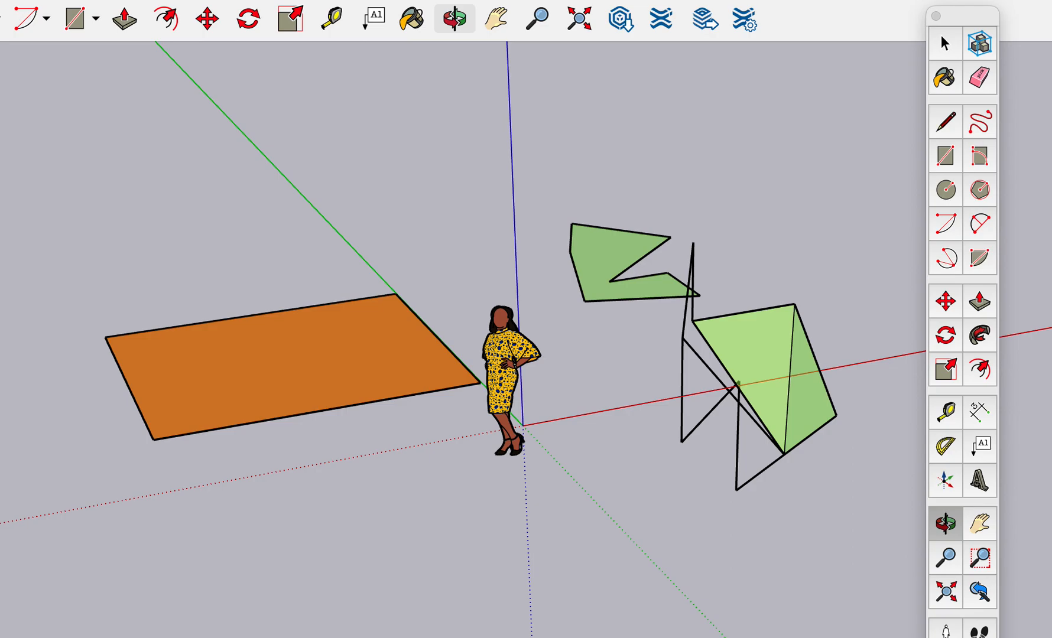
pyautogui.moveTo(1051, 295); pyautogui.dragTo(882, 154)
pyautogui.click(826, 169)
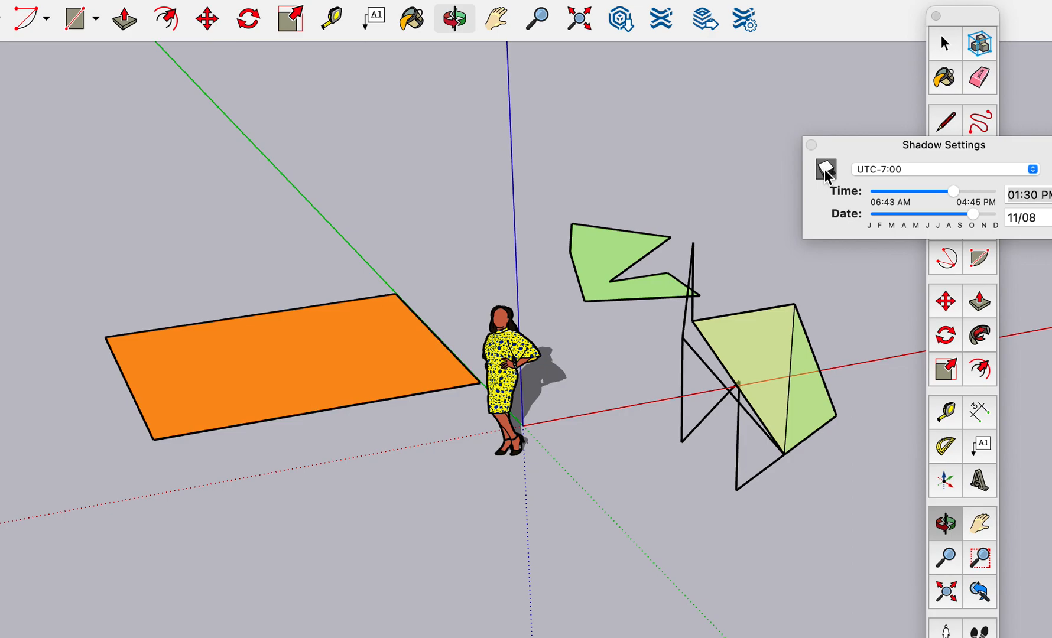
pyautogui.moveTo(875, 141); pyautogui.dragTo(1051, 179)
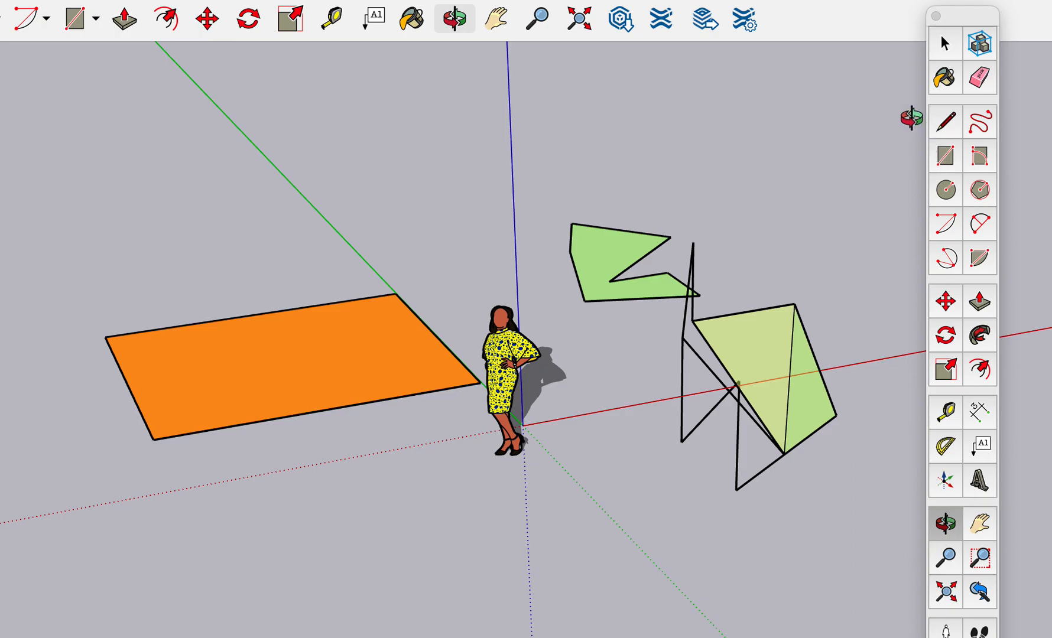
# Draw three small rectangles flat on the ground, far beyond the orange rectangle on the negative red side, two of them sharing an edge
pyautogui.click(946, 155)
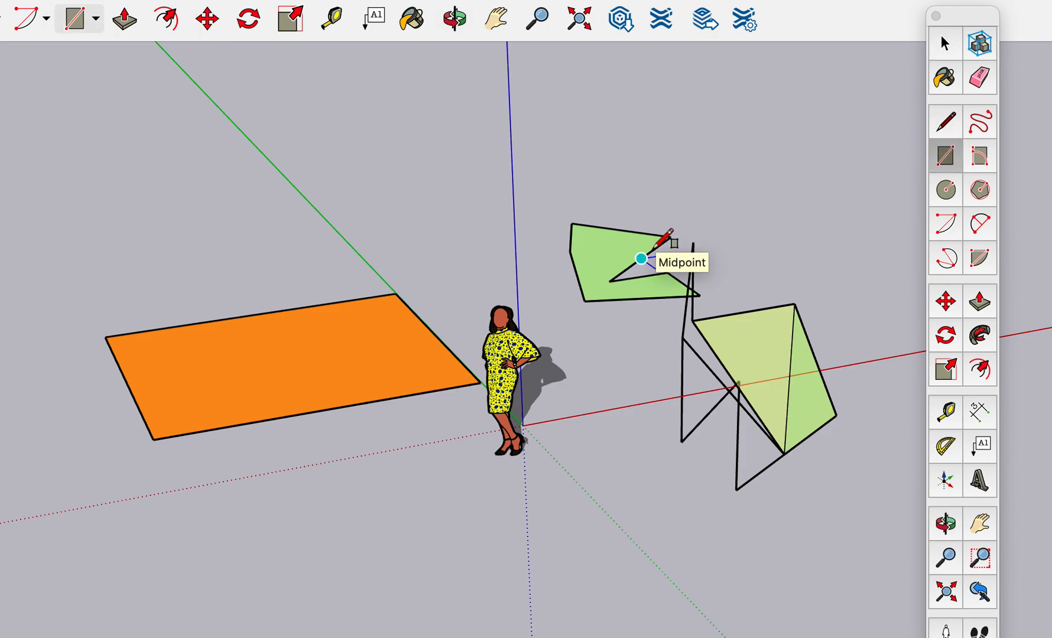
pyautogui.press('super+1')
pyautogui.scroll(-5, 652, 248)
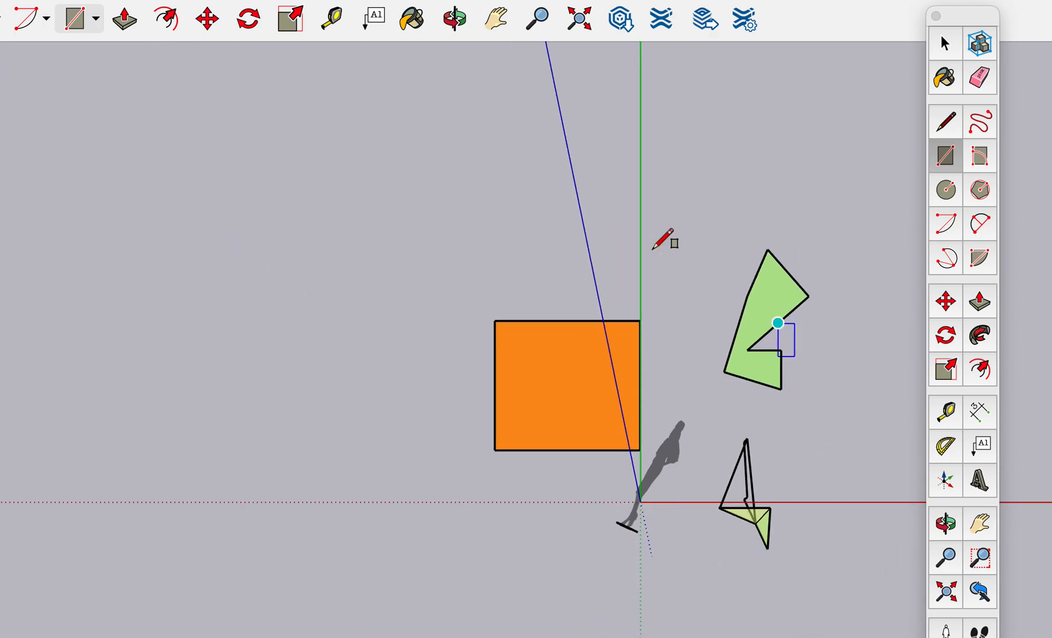
pyautogui.click(292, 190)
pyautogui.click(276, 234)
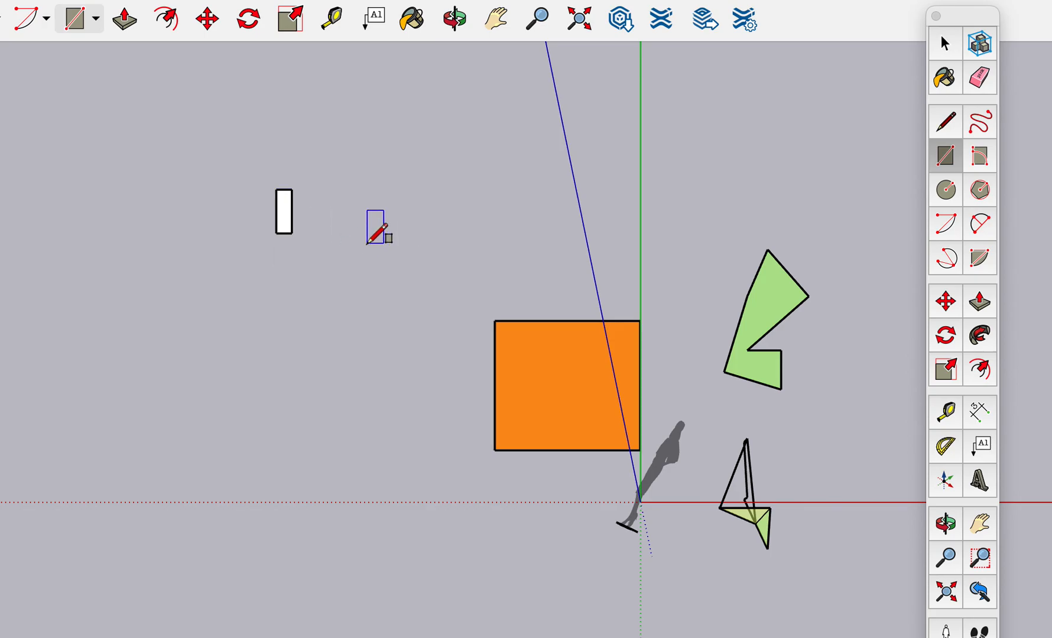
pyautogui.click(283, 136)
pyautogui.click(326, 179)
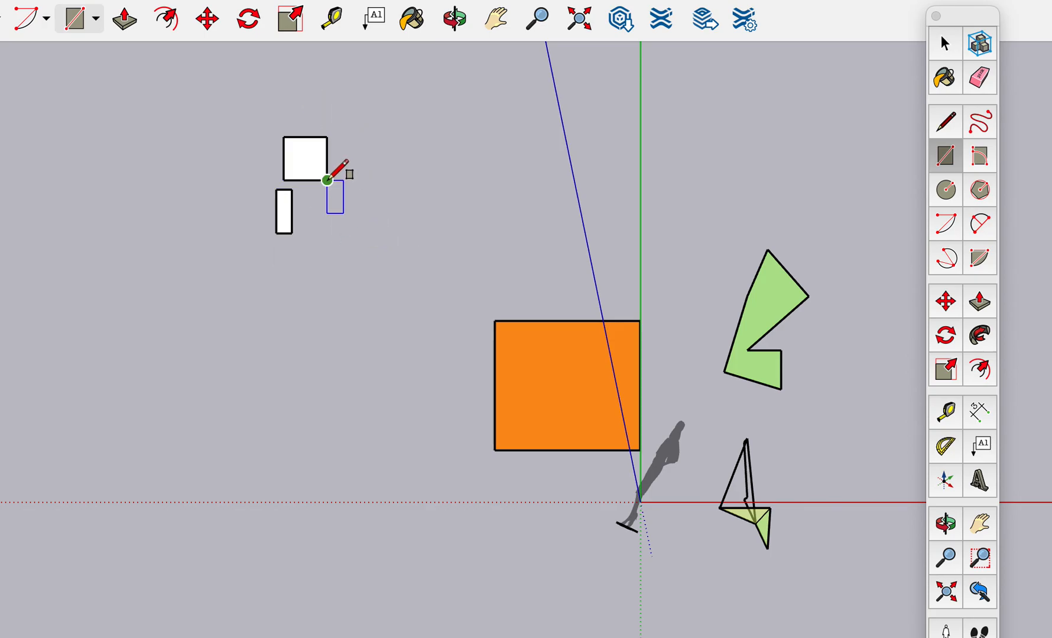
pyautogui.click(293, 180)
pyautogui.click(327, 212)
# Draw three more rectangles on the ground beside the white ones, two overlapping the existing group and one extending it toward the red axis
pyautogui.click(244, 130)
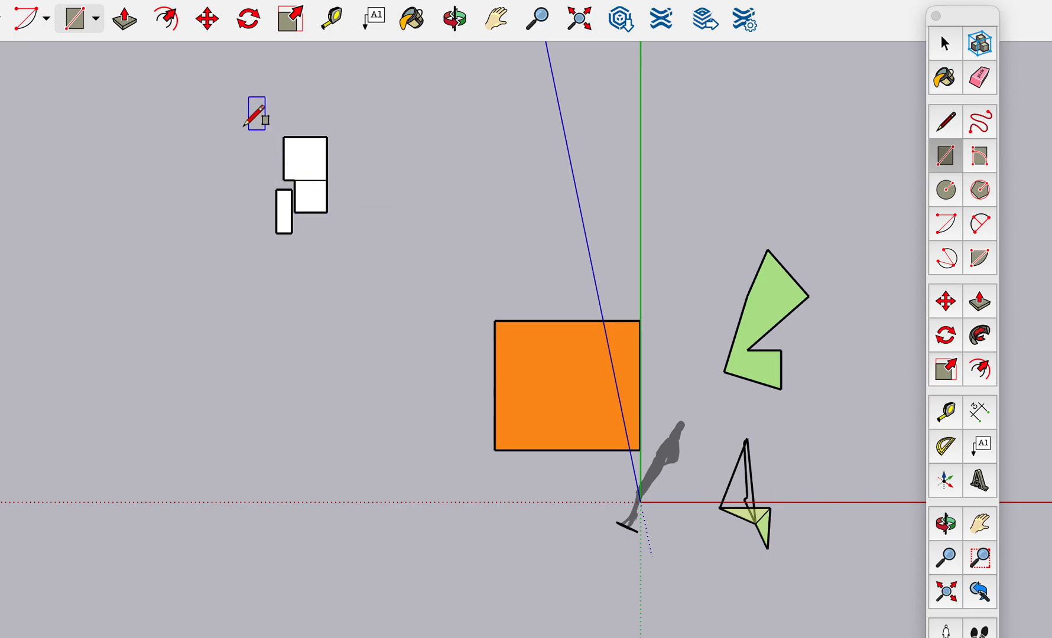
pyautogui.click(295, 211)
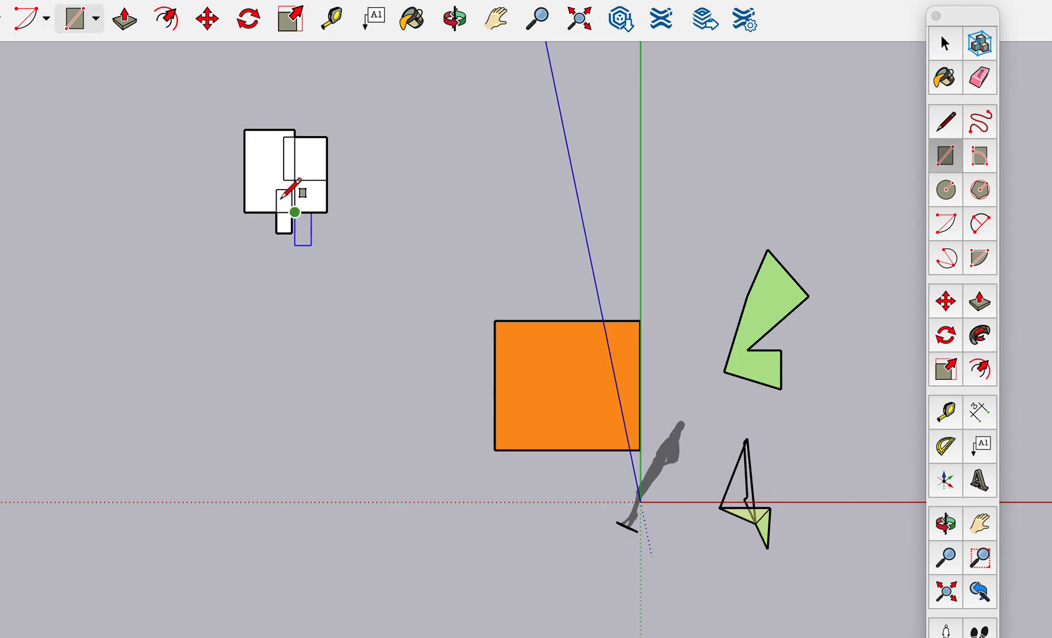
pyautogui.click(260, 176)
pyautogui.click(294, 284)
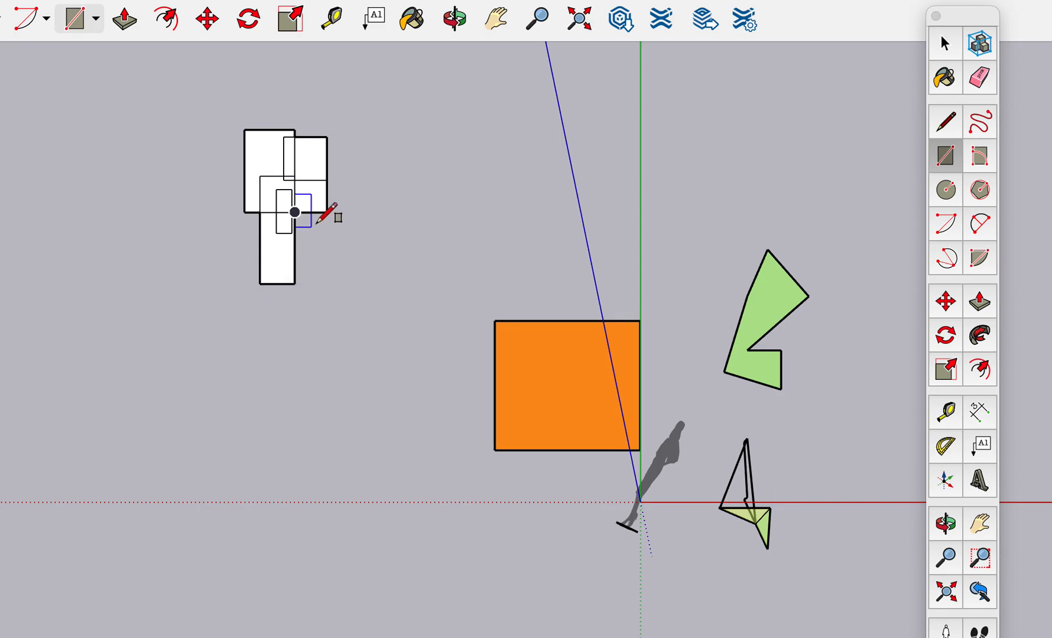
pyautogui.click(282, 253)
pyautogui.click(326, 319)
# Draw a square overlapping the end of the white group, a separate narrow rectangle, and a tall rectangle along the square's edge
pyautogui.click(311, 272)
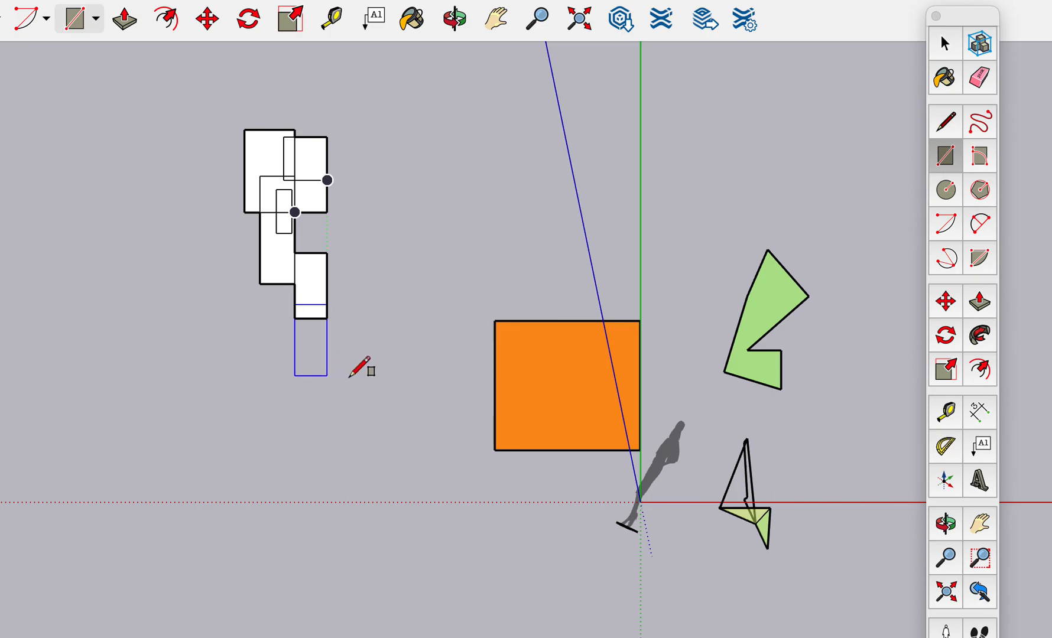
pyautogui.click(367, 376)
pyautogui.click(216, 257)
pyautogui.click(237, 331)
pyautogui.click(245, 354)
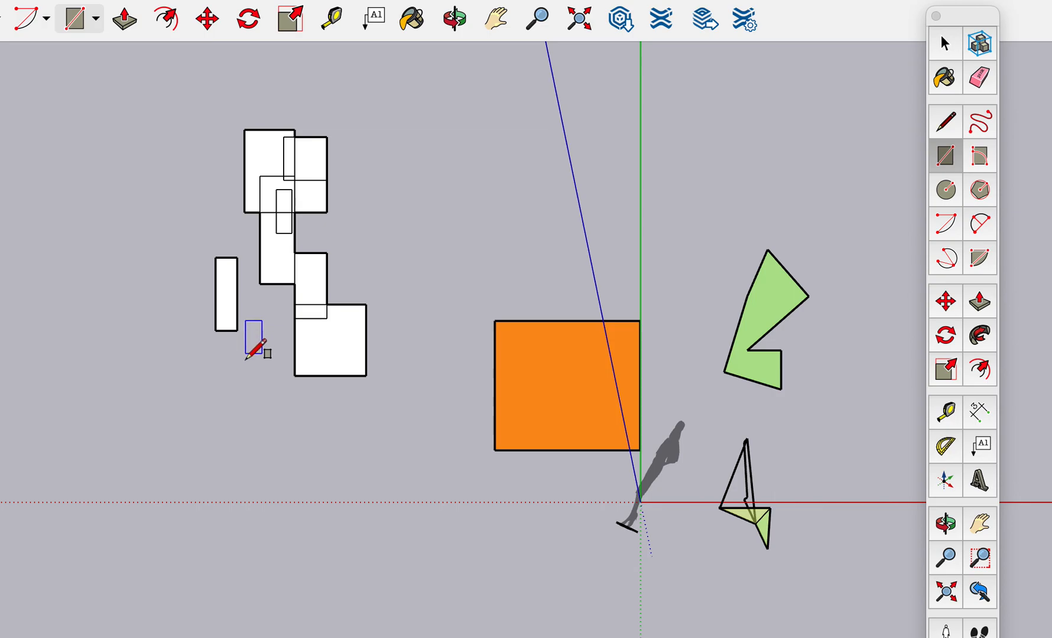
pyautogui.click(294, 453)
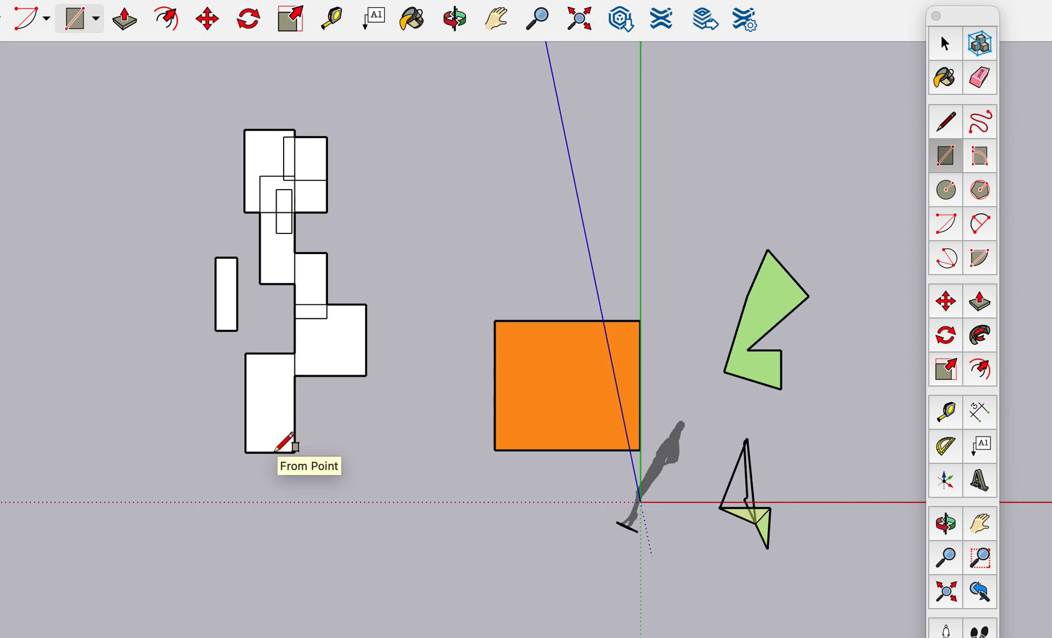
pyautogui.click(295, 314)
pyautogui.scroll(3, 274, 336)
pyautogui.scroll(-3, 274, 337)
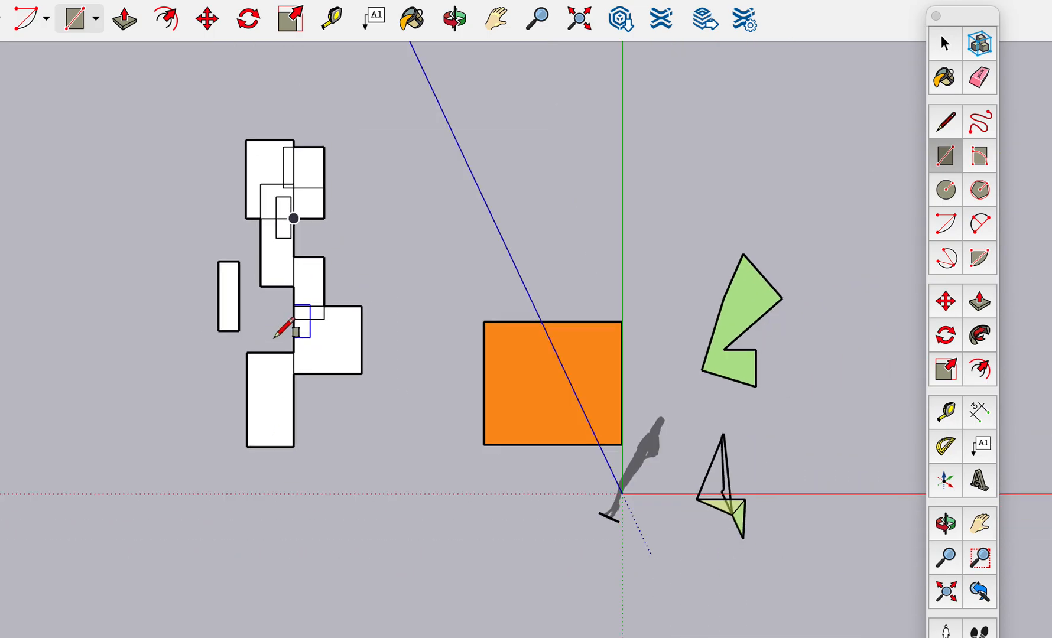
# Save the model to the desktop as a SketchUp file named STUDY SQUARE
pyautogui.press('super+s')
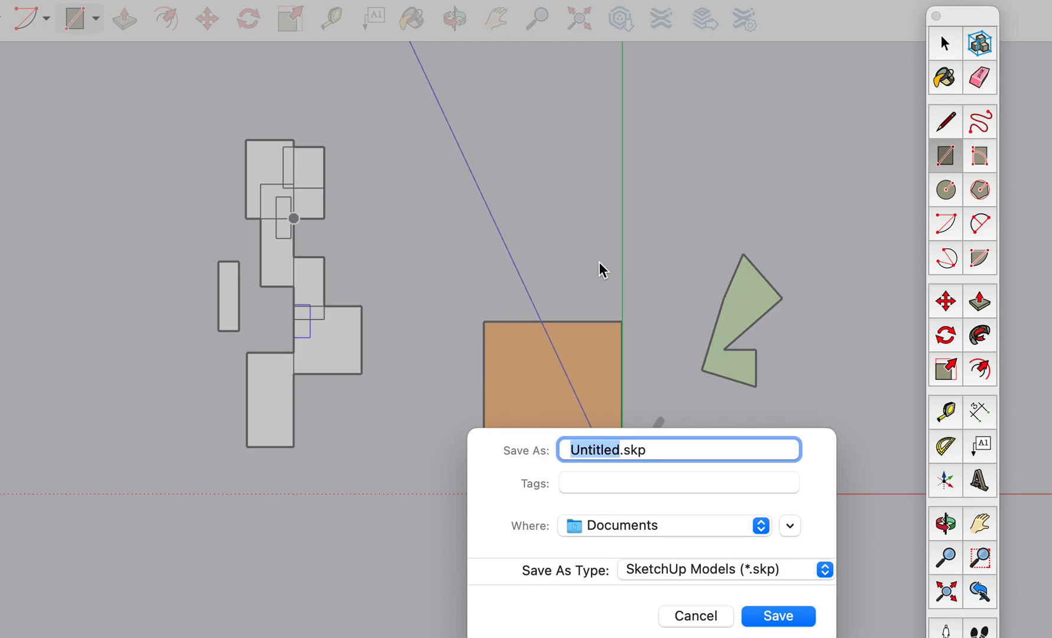
pyautogui.write('STUDY SQUA')
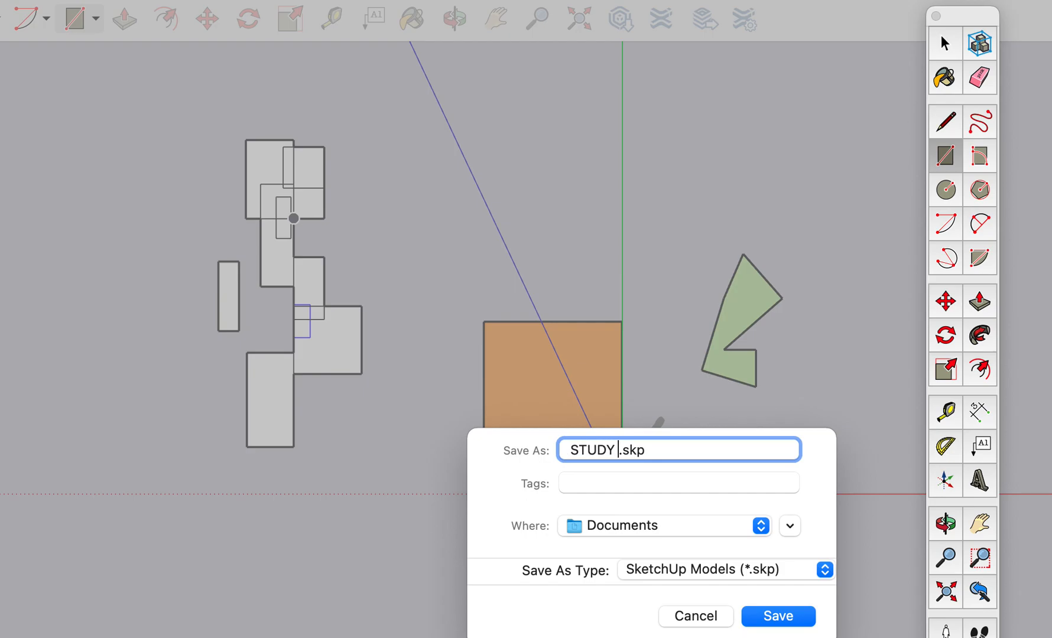
pyautogui.write('RE.')
pyautogui.press('super+d')
pyautogui.press('Return')
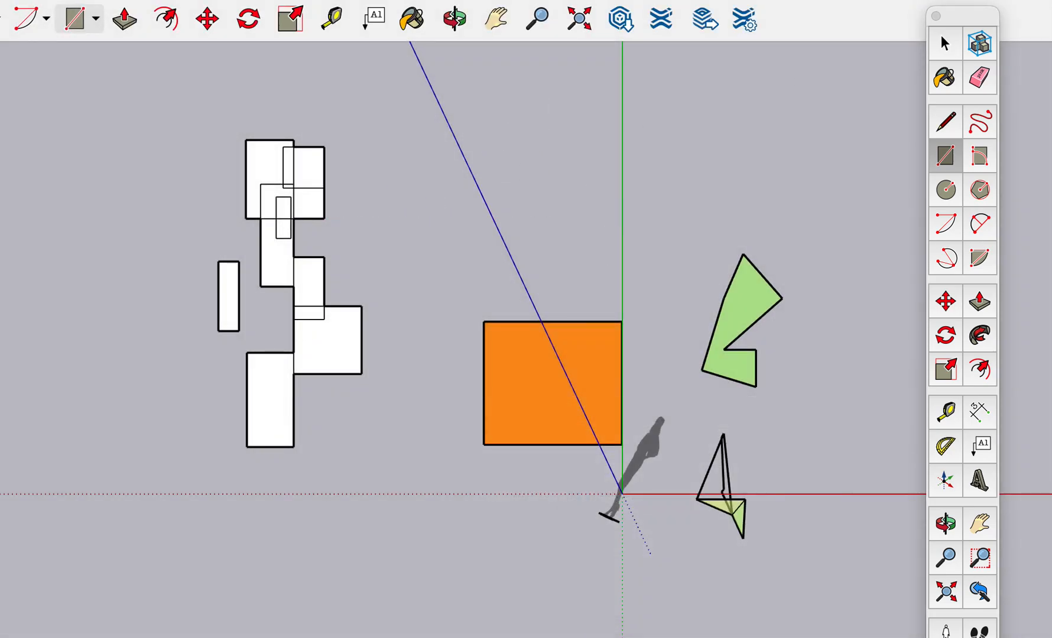
# Bring the Colors window into view and place it so the main drawing tools stay accessible
pyautogui.moveTo(1049, 12); pyautogui.dragTo(983, 25)
pyautogui.moveTo(952, 64); pyautogui.dragTo(948, 67)
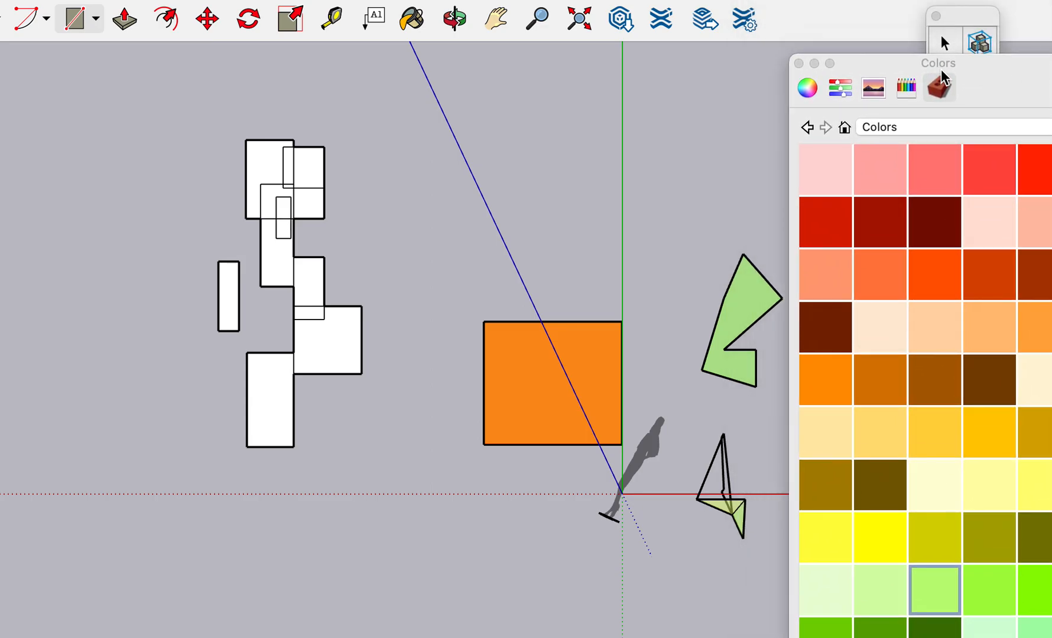
pyautogui.moveTo(1012, 77); pyautogui.dragTo(989, 298)
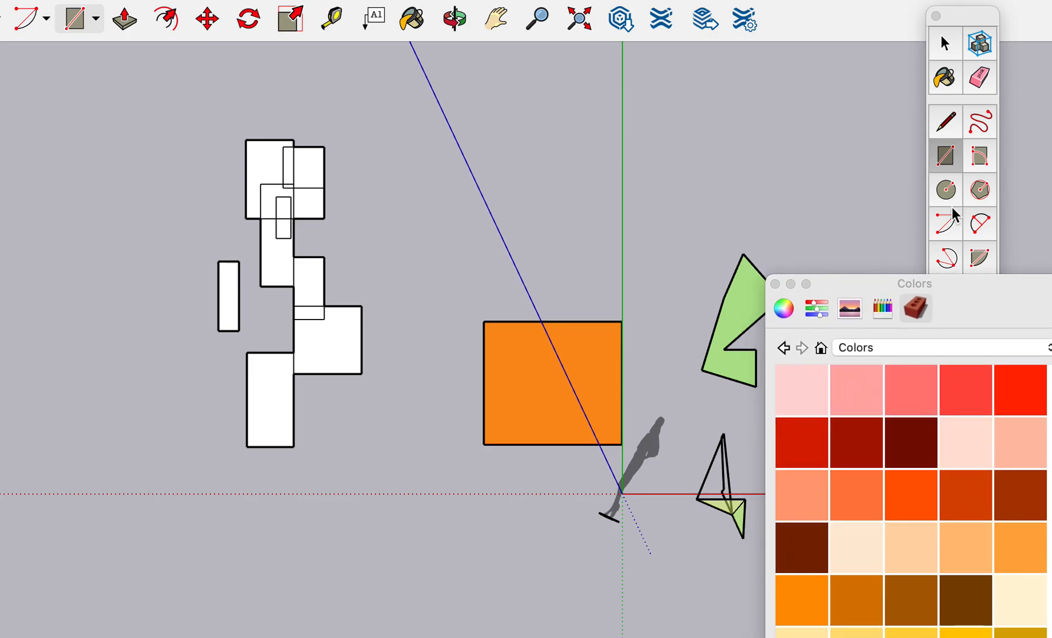
# Paint the square and two larger faces of the white group red, and the small rectangle adjoining the square light pink
pyautogui.click(945, 78)
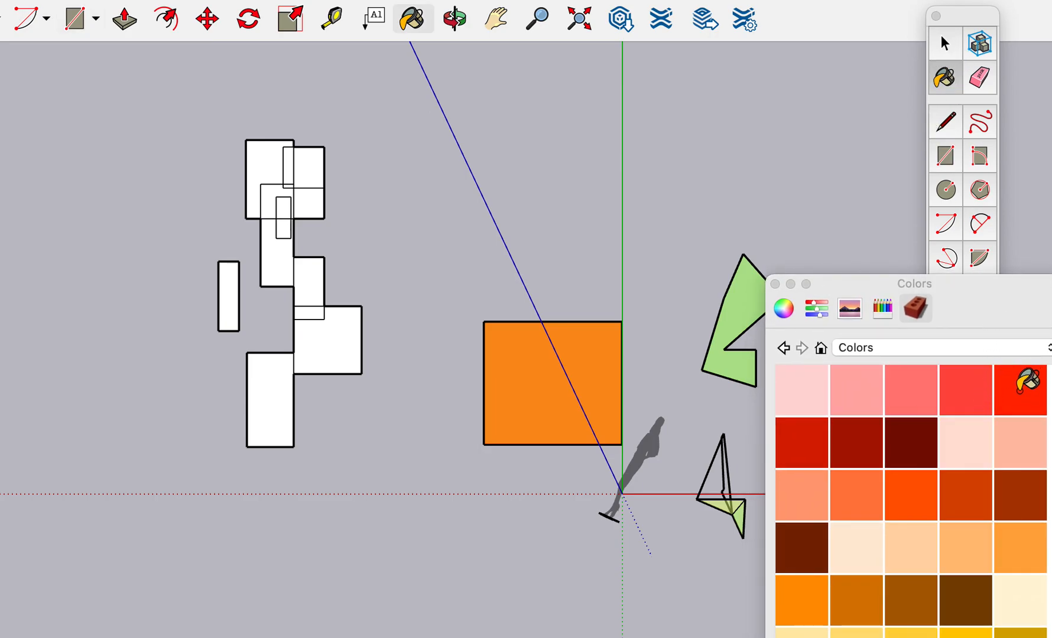
pyautogui.click(981, 388)
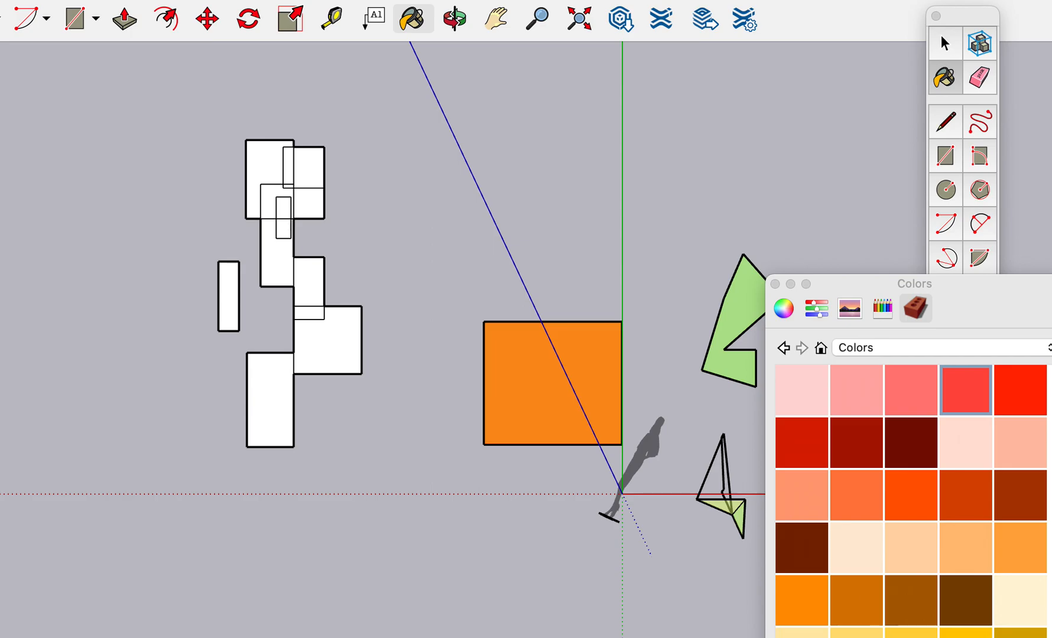
pyautogui.click(338, 324)
pyautogui.click(282, 246)
pyautogui.click(255, 163)
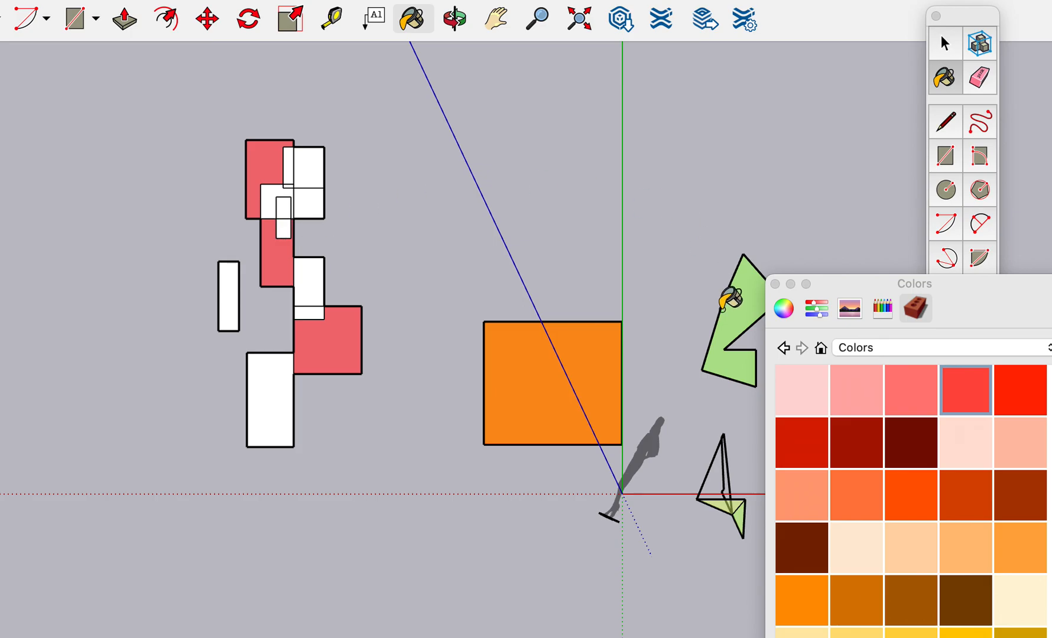
pyautogui.click(868, 390)
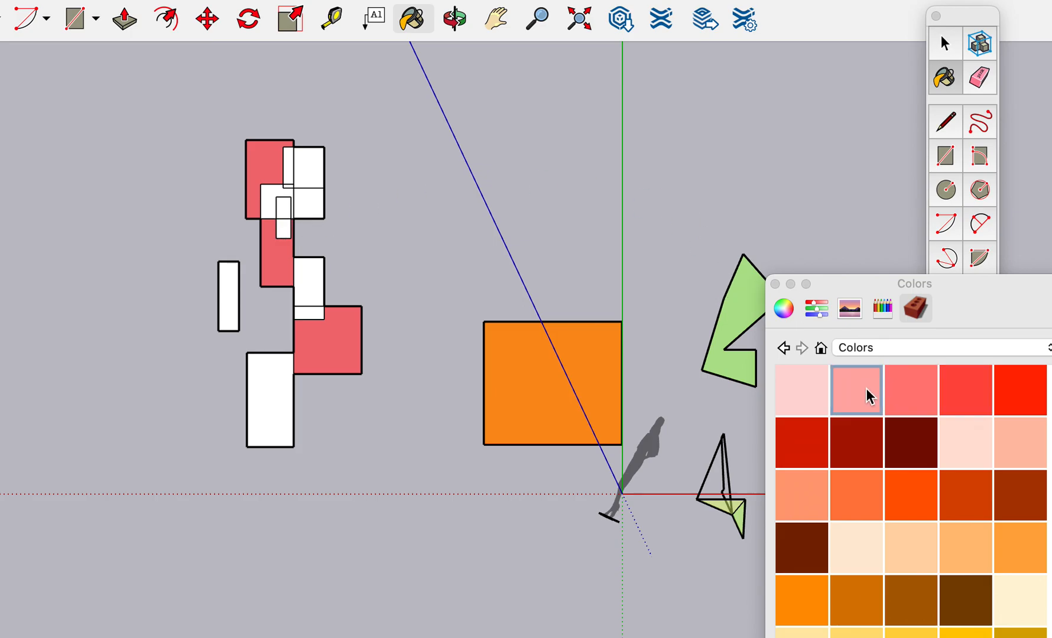
pyautogui.click(317, 273)
# Paint the tall rectangle, the separate narrow rectangle and the group's far corner face coral orange
pyautogui.click(864, 496)
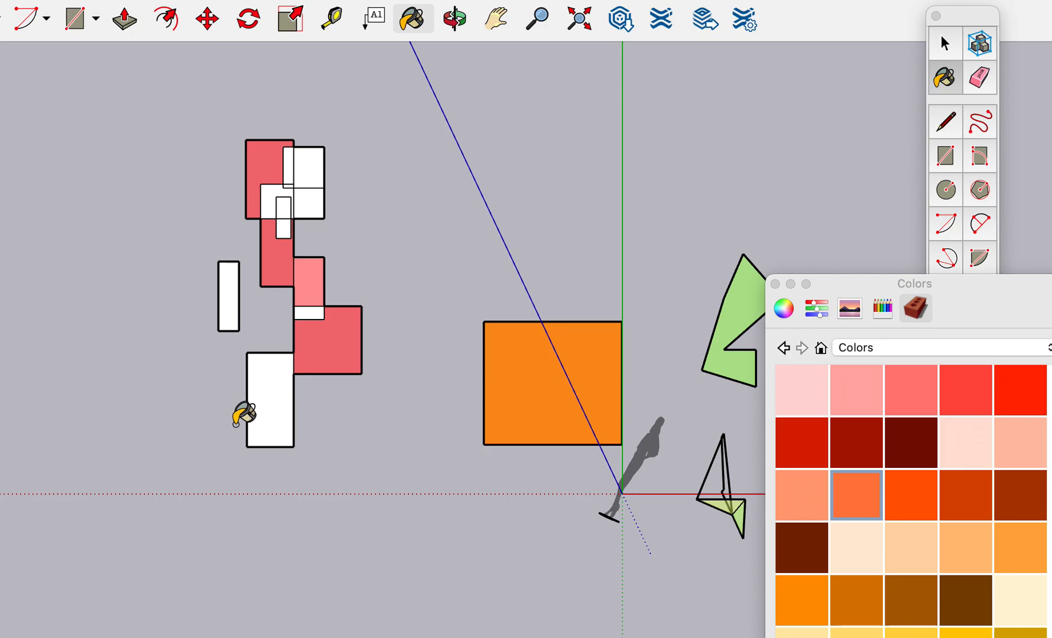
pyautogui.click(280, 410)
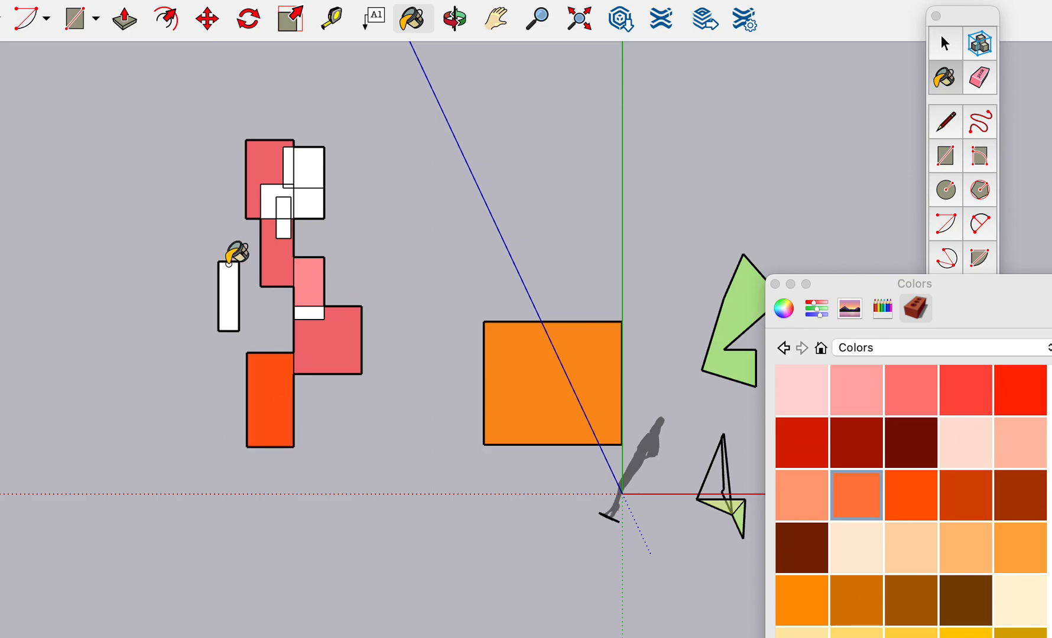
pyautogui.click(229, 292)
pyautogui.click(271, 375)
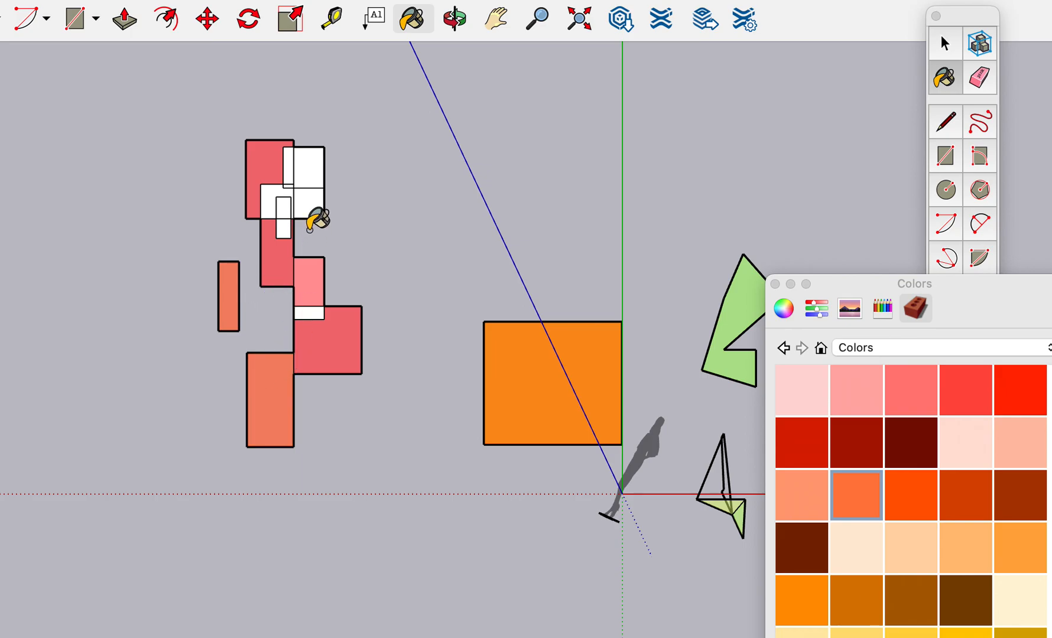
pyautogui.click(309, 168)
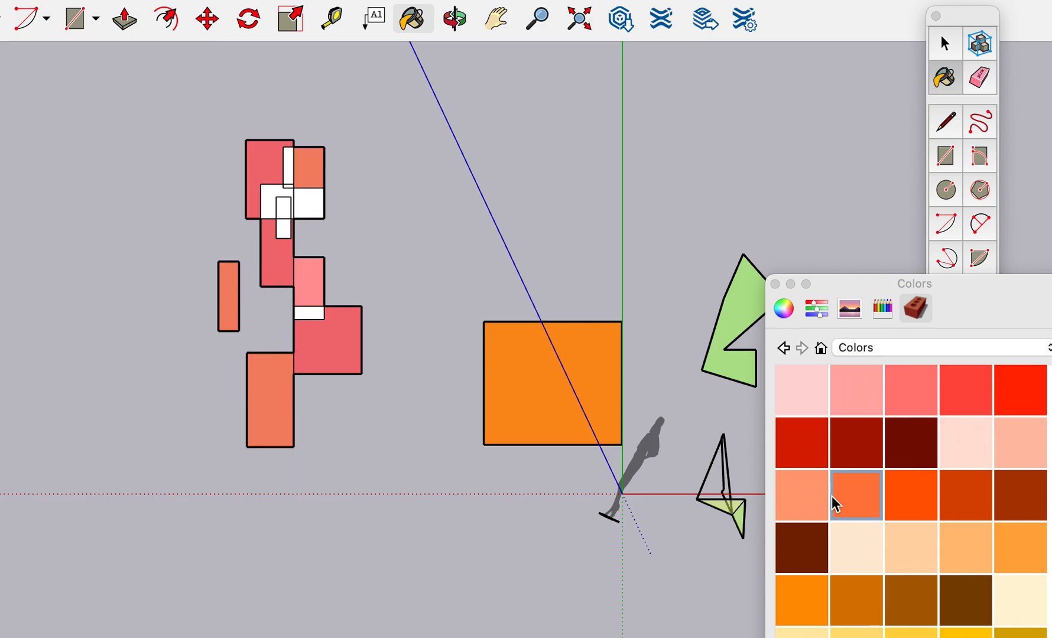
# Paint the face below the coral corner and three of the white overlap areas around it with the orange colour
pyautogui.click(811, 597)
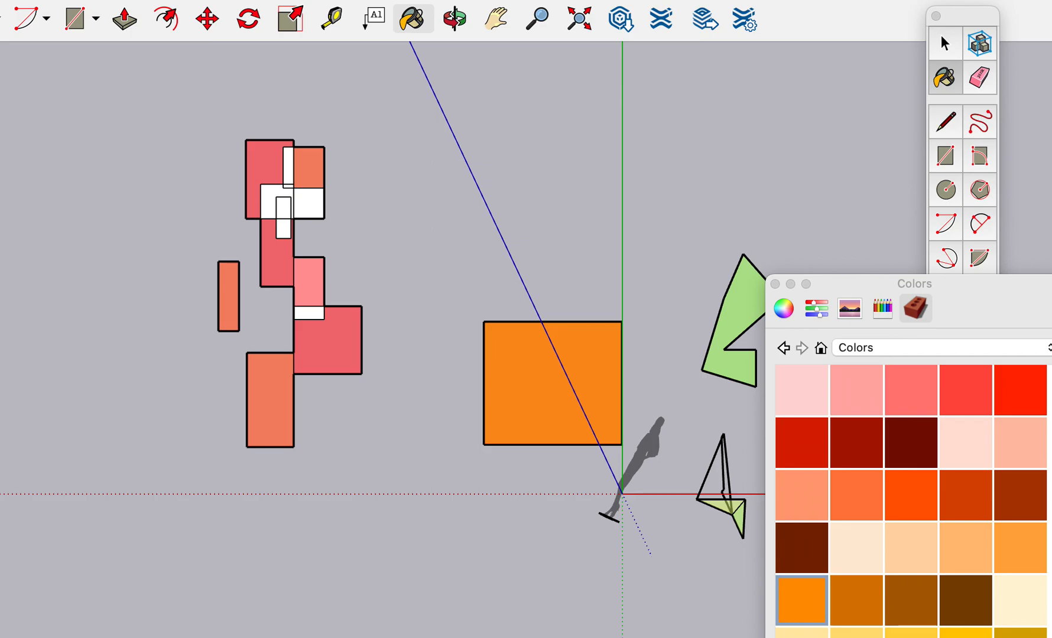
pyautogui.click(306, 201)
pyautogui.click(276, 199)
pyautogui.click(286, 165)
pyautogui.click(284, 228)
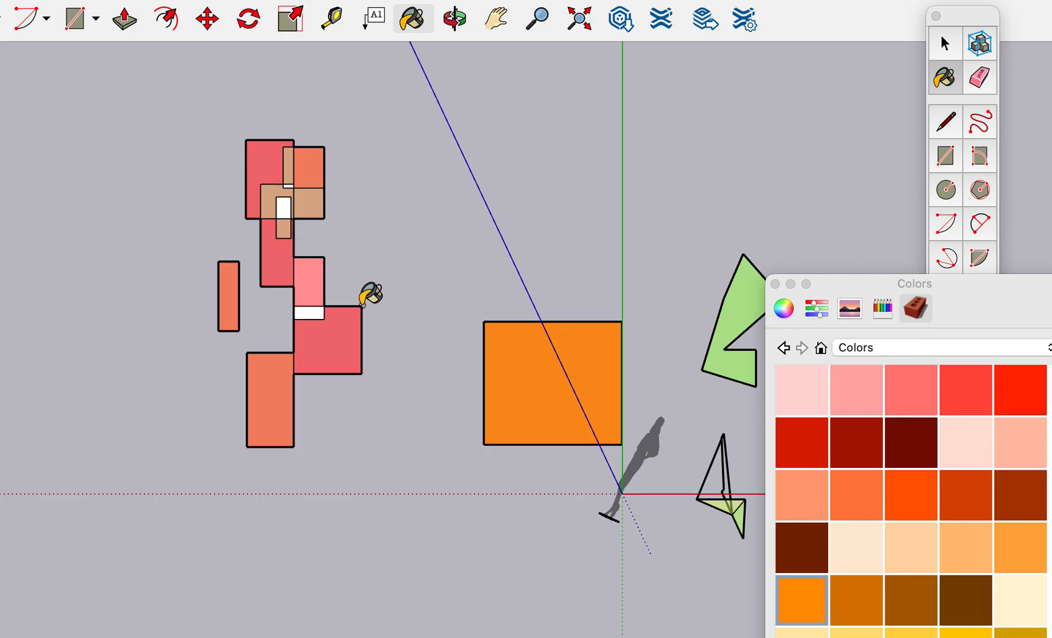
# Paint light cyan the overlap on the red square, the small inner rectangle in the far cluster and the face around it
pyautogui.scroll(-8, 911, 500)
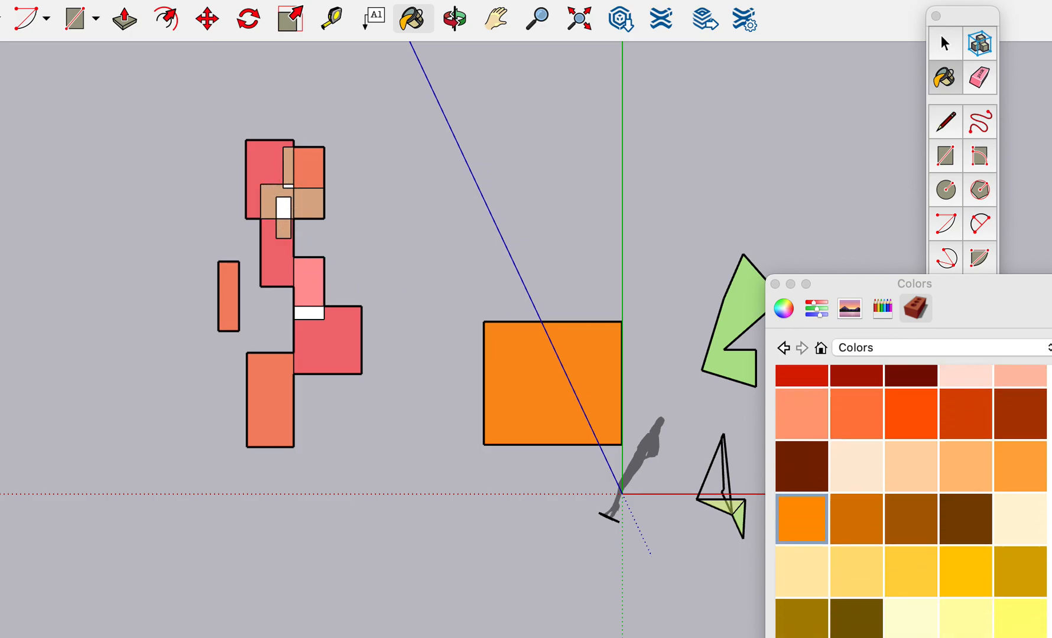
pyautogui.scroll(-1, 910, 534)
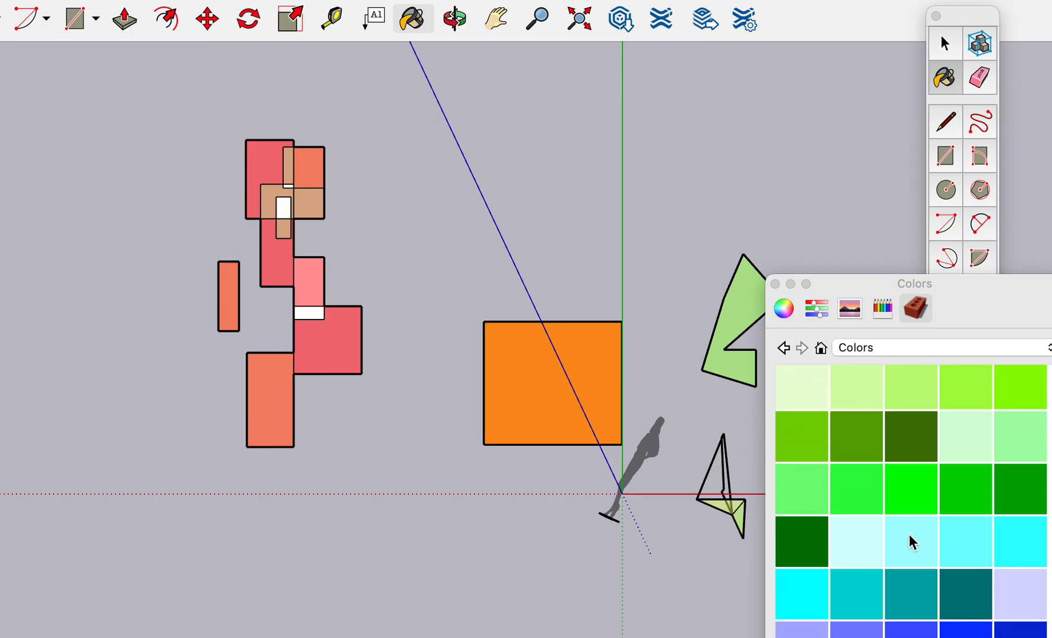
pyautogui.click(312, 312)
pyautogui.click(283, 209)
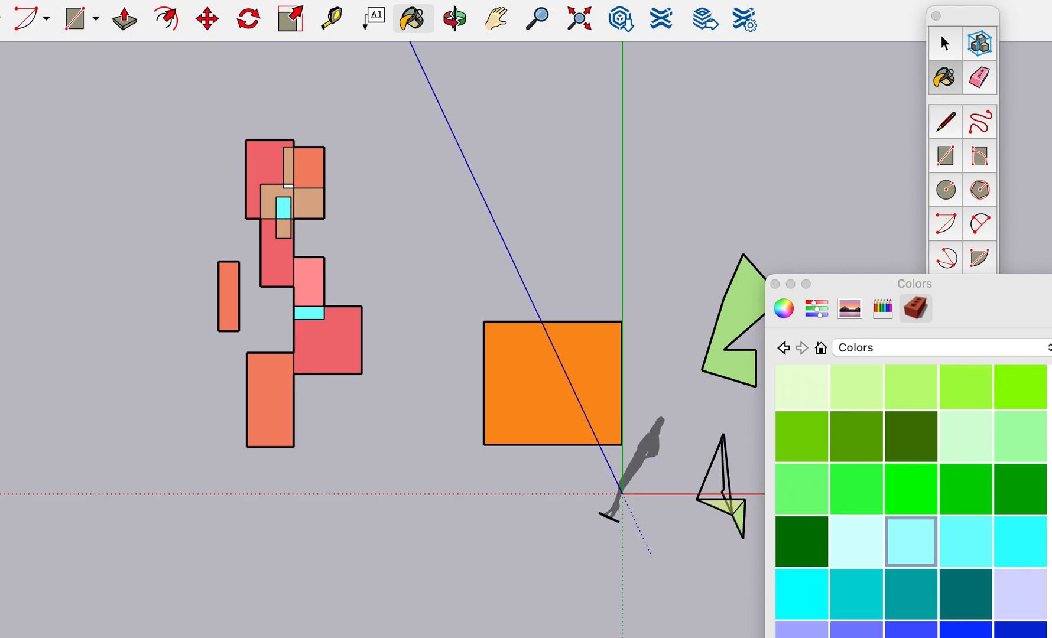
pyautogui.click(271, 194)
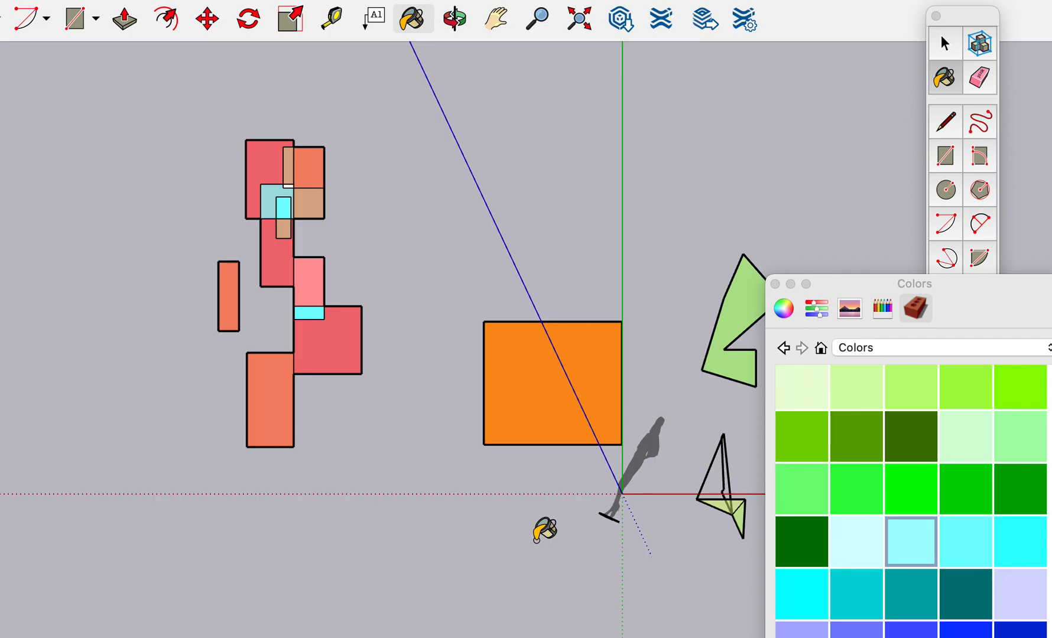
# Move the Colors window off the drawing area to uncover the whole composition
pyautogui.moveTo(855, 279); pyautogui.dragTo(1051, 302)
pyautogui.scroll(1, 553, 372)
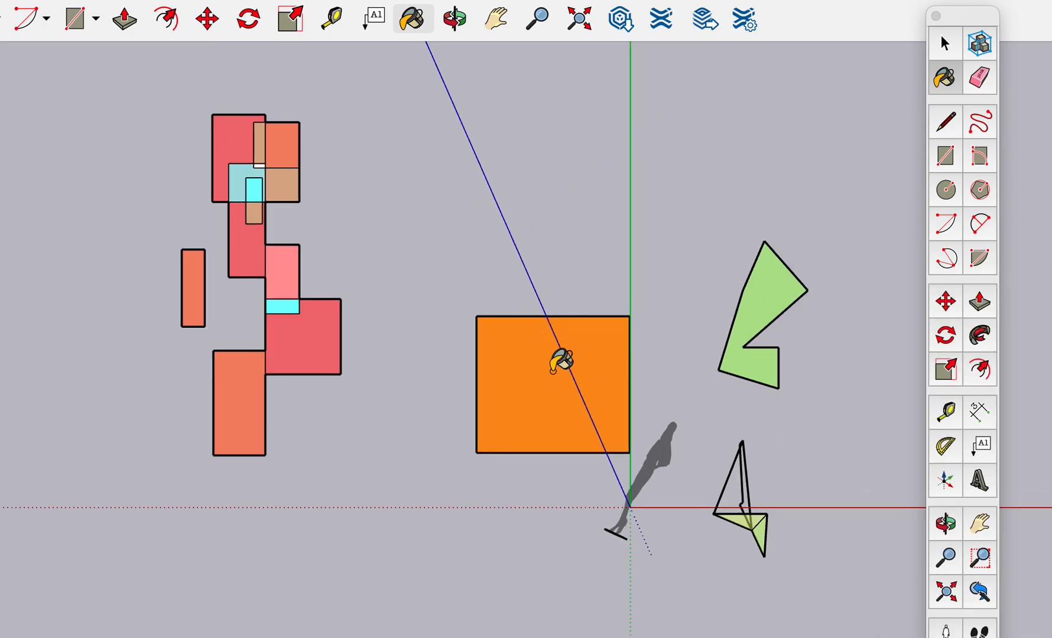
pyautogui.scroll(2, 561, 361)
pyautogui.scroll(-2, 561, 361)
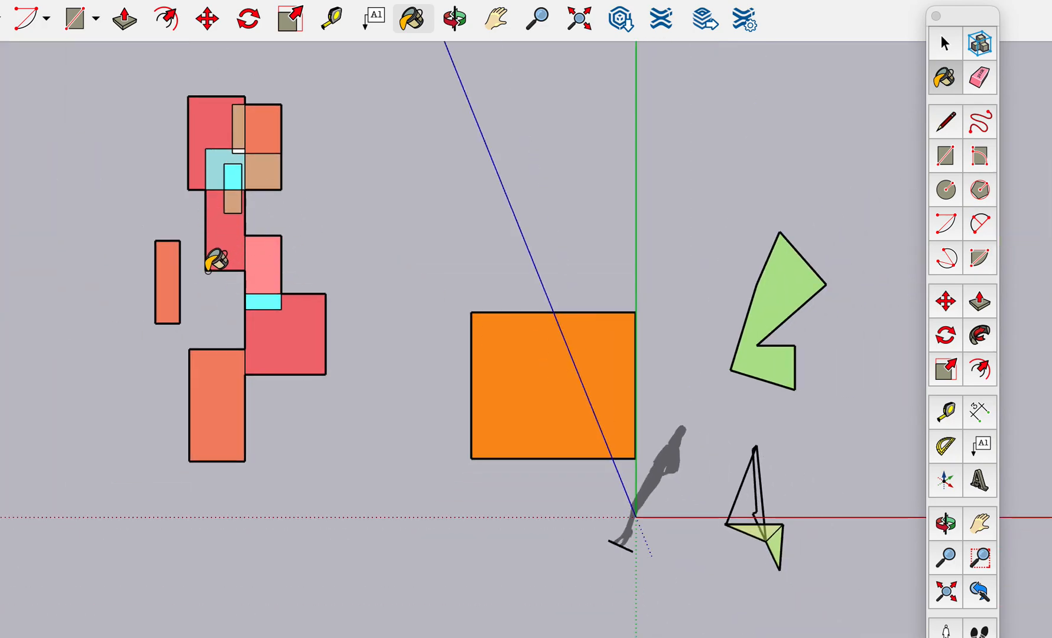
# Examine the green triangular faces, the open zigzag outline and the painted ground rectangles from several angles, ending near ground level
pyautogui.press('o')
pyautogui.moveTo(164, 458); pyautogui.dragTo(437, 7)
pyautogui.scroll(5, 760, 497)
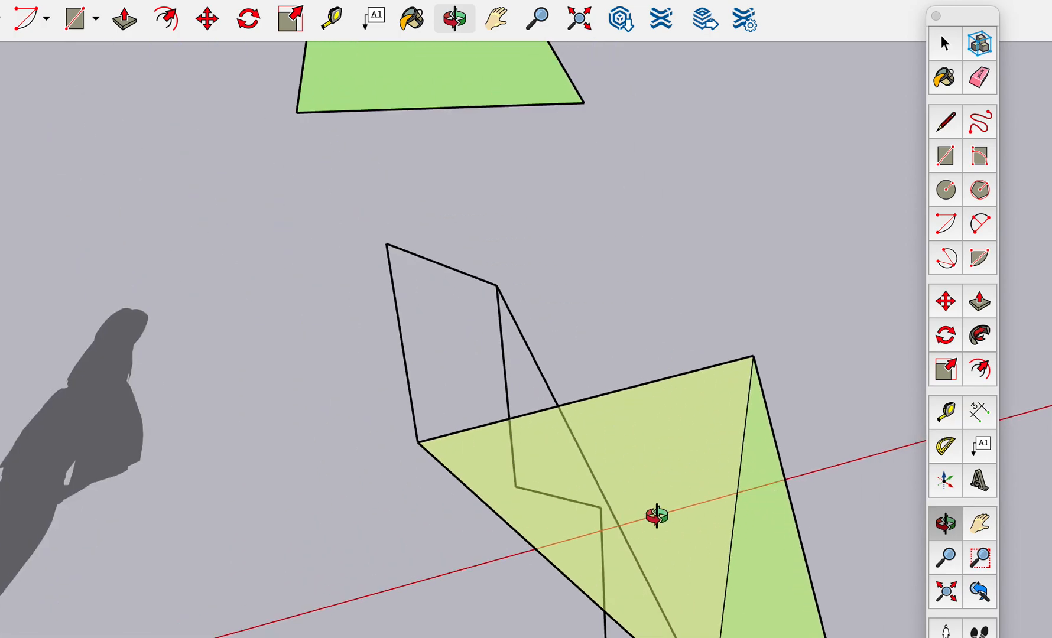
pyautogui.press('h')
pyautogui.moveTo(658, 514); pyautogui.dragTo(628, 315)
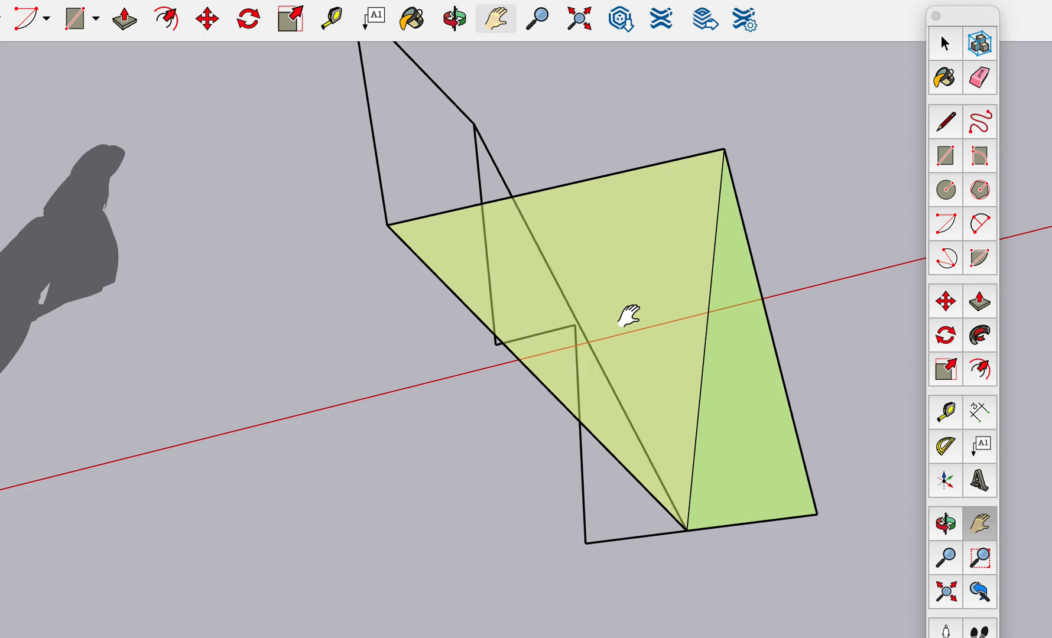
pyautogui.press('o')
pyautogui.moveTo(347, 379); pyautogui.dragTo(829, 145)
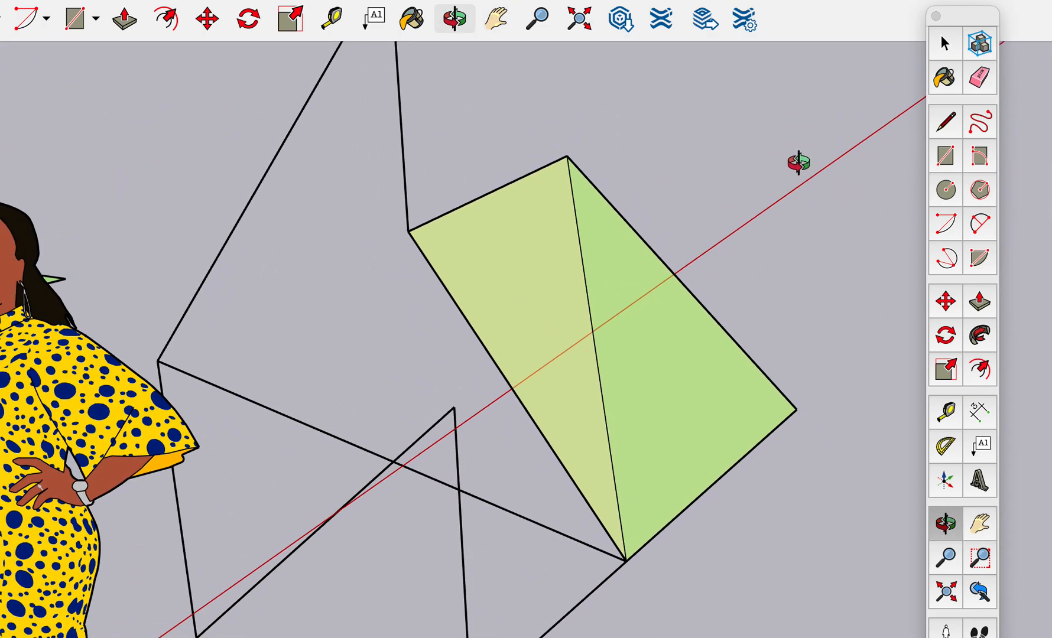
pyautogui.moveTo(336, 362); pyautogui.dragTo(617, 294)
pyautogui.scroll(-10, 616, 294)
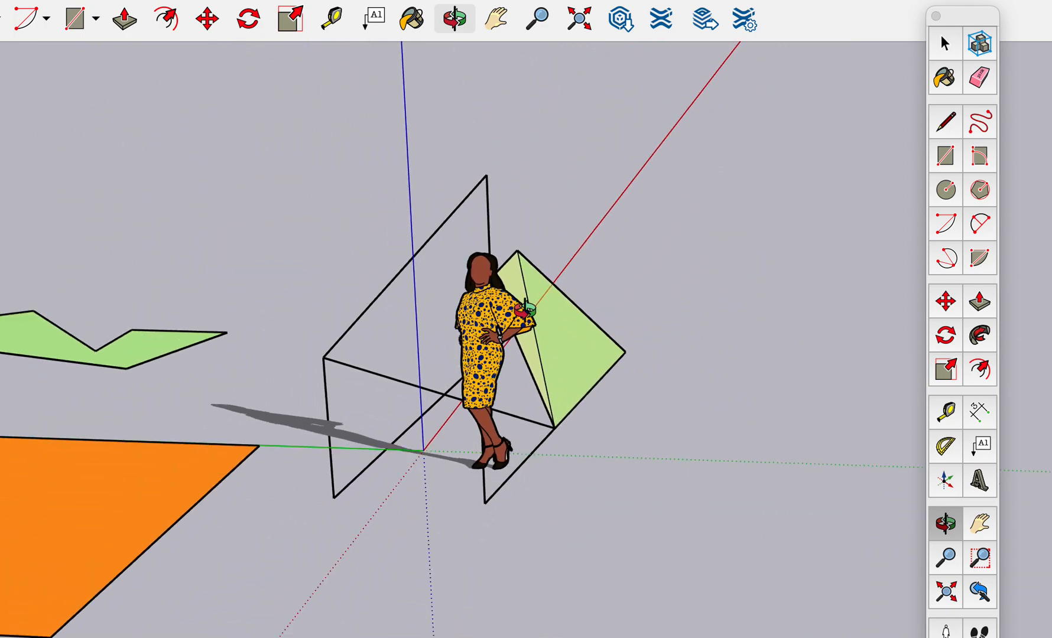
pyautogui.moveTo(281, 346); pyautogui.dragTo(798, 235)
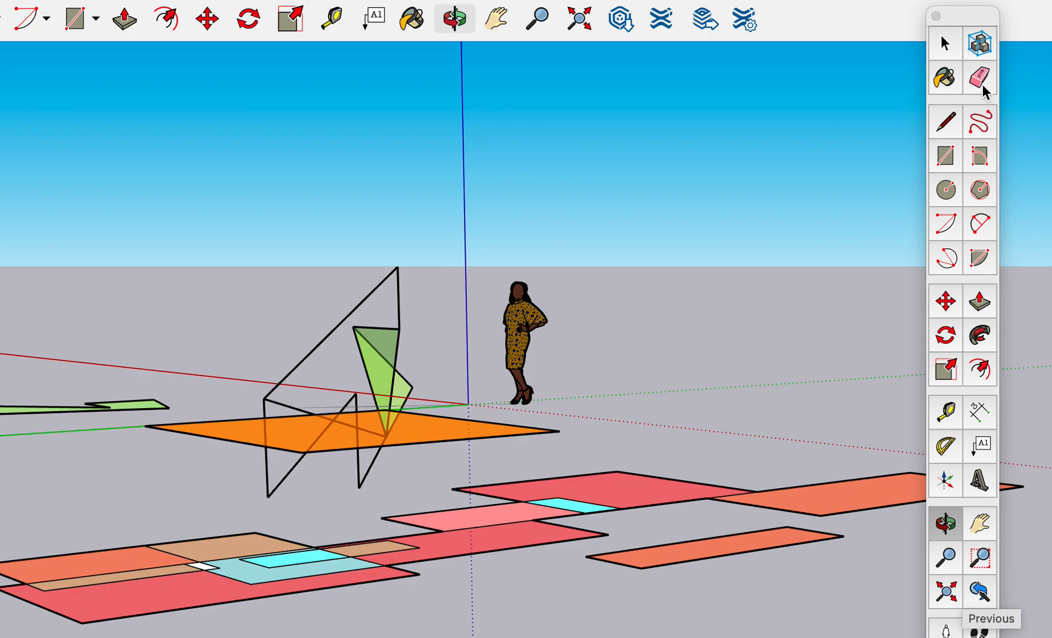
# Move the floating tool palette upward to reveal the tools at its lower end
pyautogui.moveTo(980, 16); pyautogui.dragTo(987, 0)
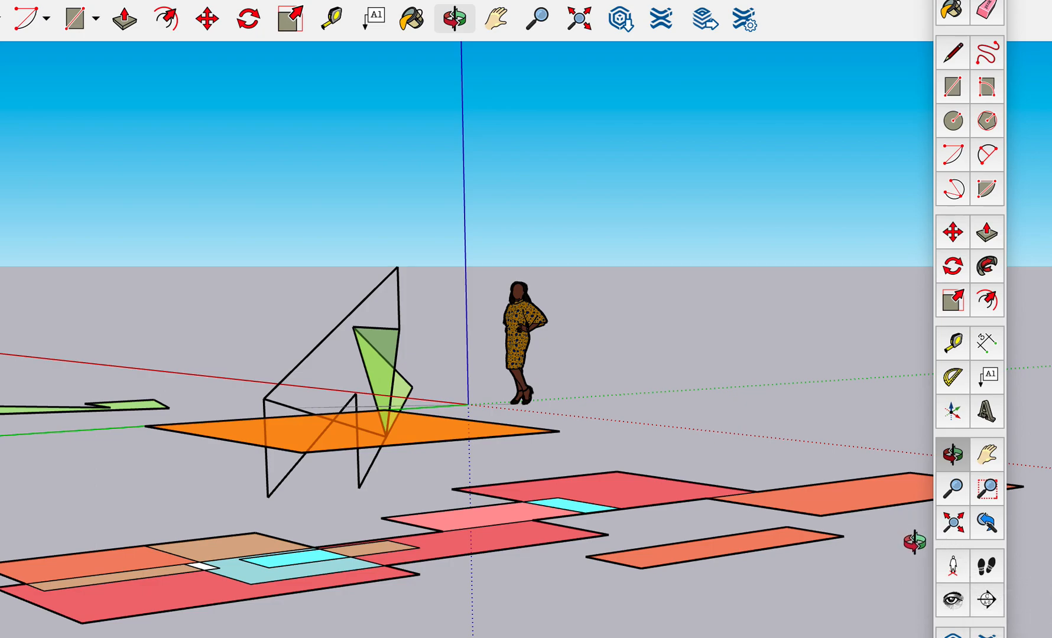
pyautogui.scroll(5, 914, 541)
pyautogui.scroll(-6, 914, 541)
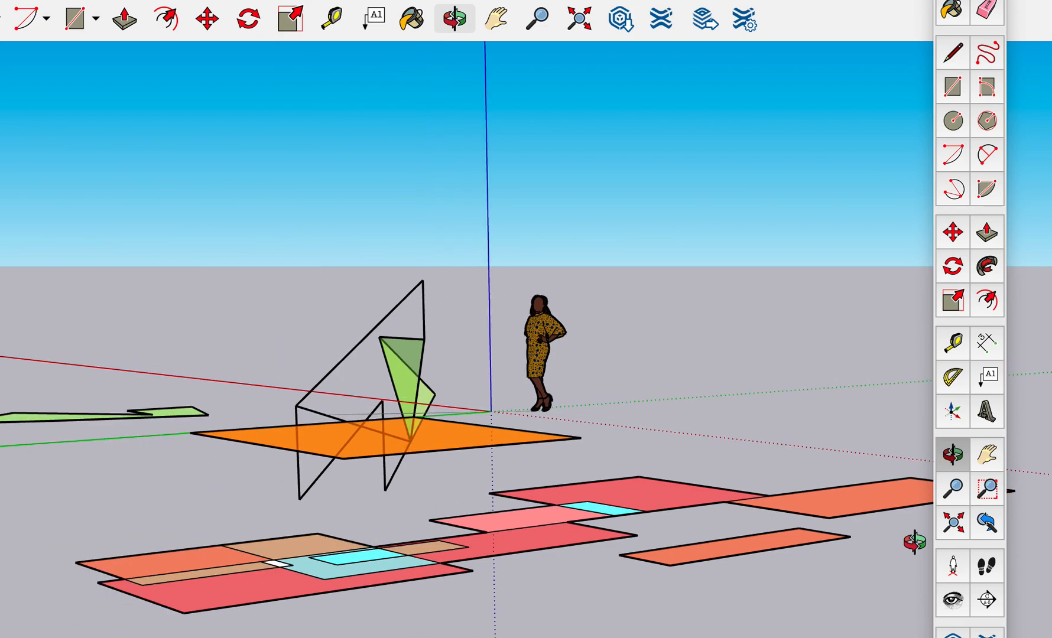
# Move the floating tool palette back down and Push/Pull the orange ground square up into a large cube-like box
pyautogui.scroll(-2, 915, 542)
pyautogui.moveTo(985, 1); pyautogui.dragTo(1020, 313)
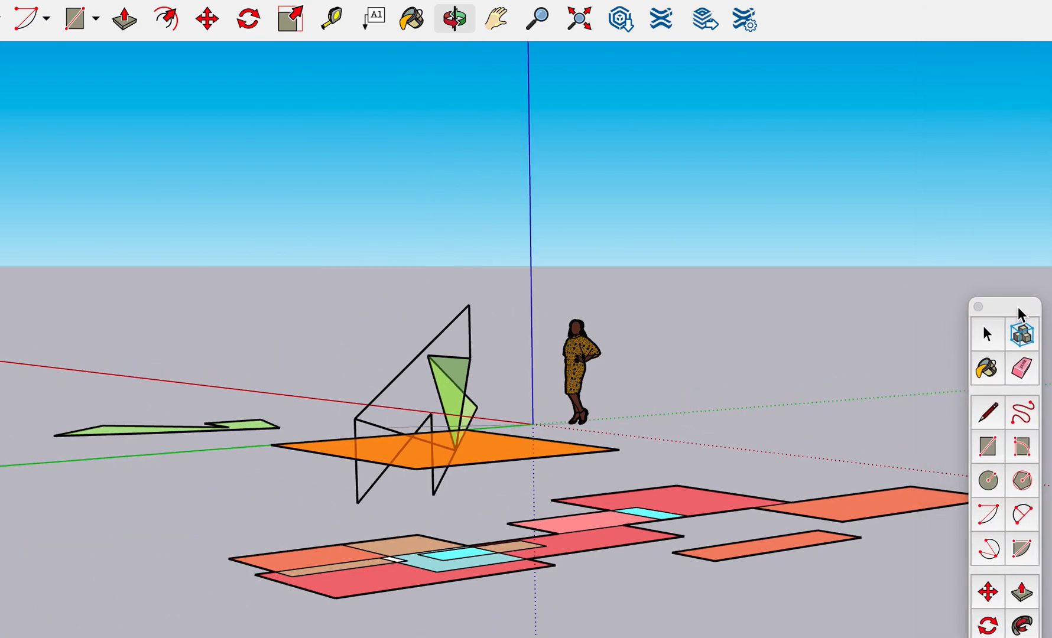
pyautogui.moveTo(801, 183); pyautogui.dragTo(800, 381)
pyautogui.scroll(-3, 801, 381)
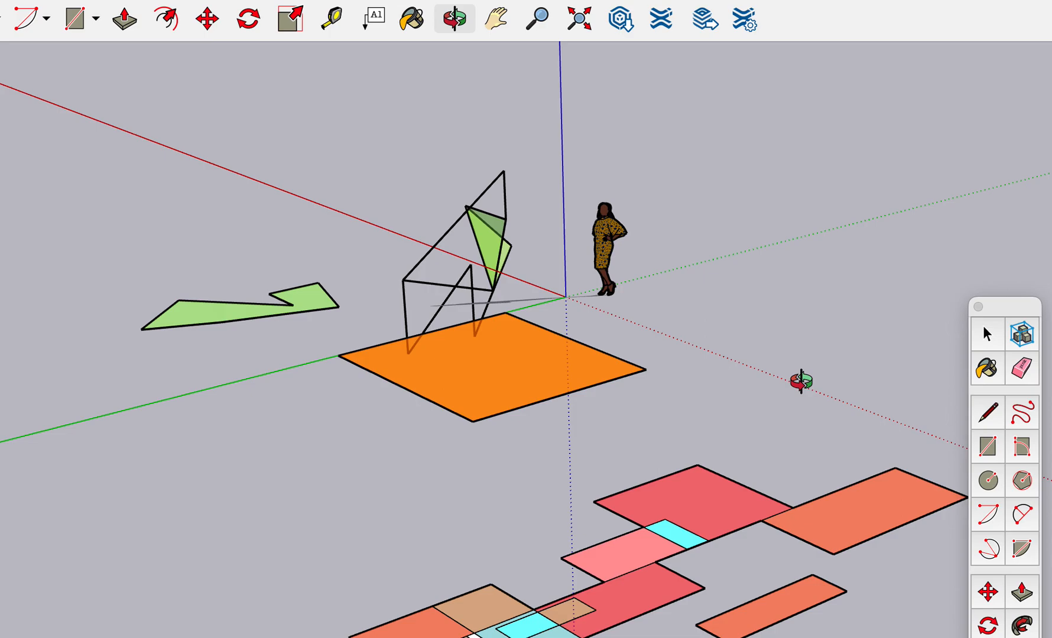
pyautogui.click(1022, 592)
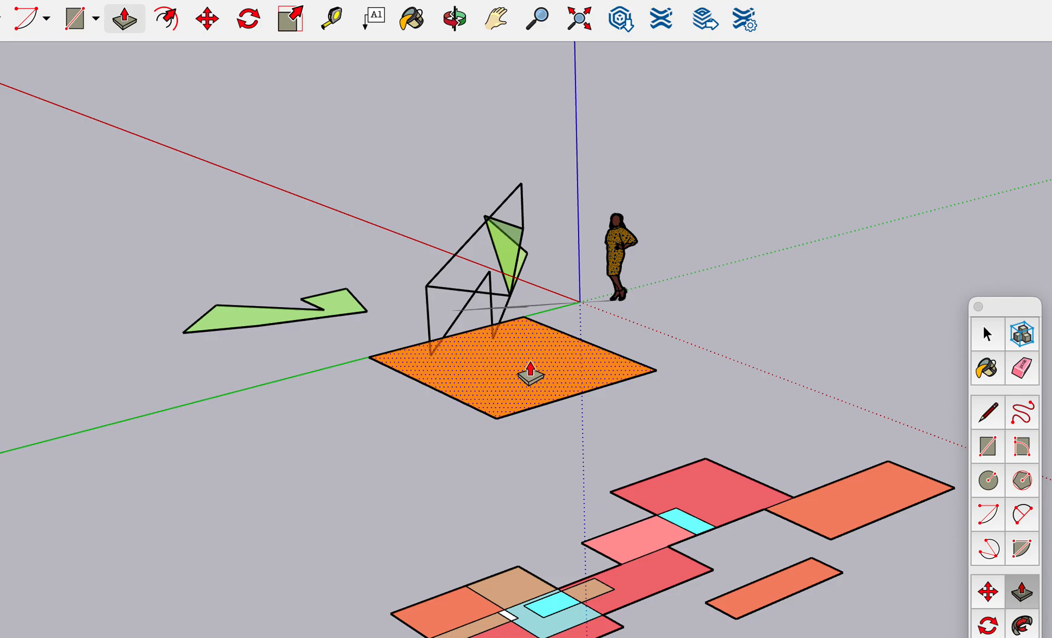
pyautogui.moveTo(530, 373); pyautogui.dragTo(511, 177)
pyautogui.scroll(5, 524, 280)
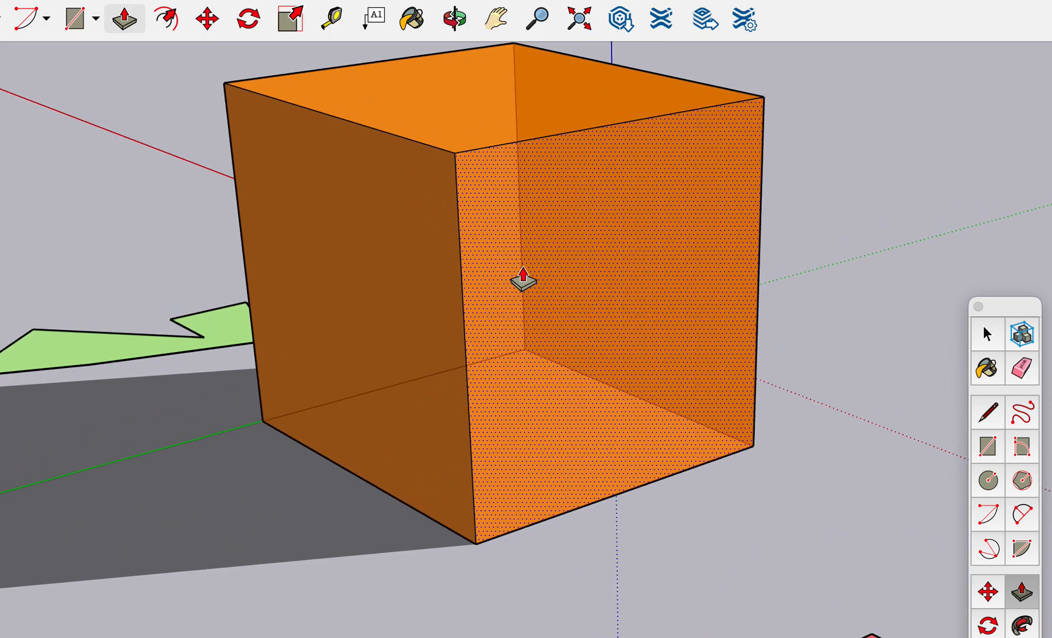
# Examine the extruded orange box and its shadow from above, from low angles and from several sides
pyautogui.scroll(-2, 523, 280)
pyautogui.press('o')
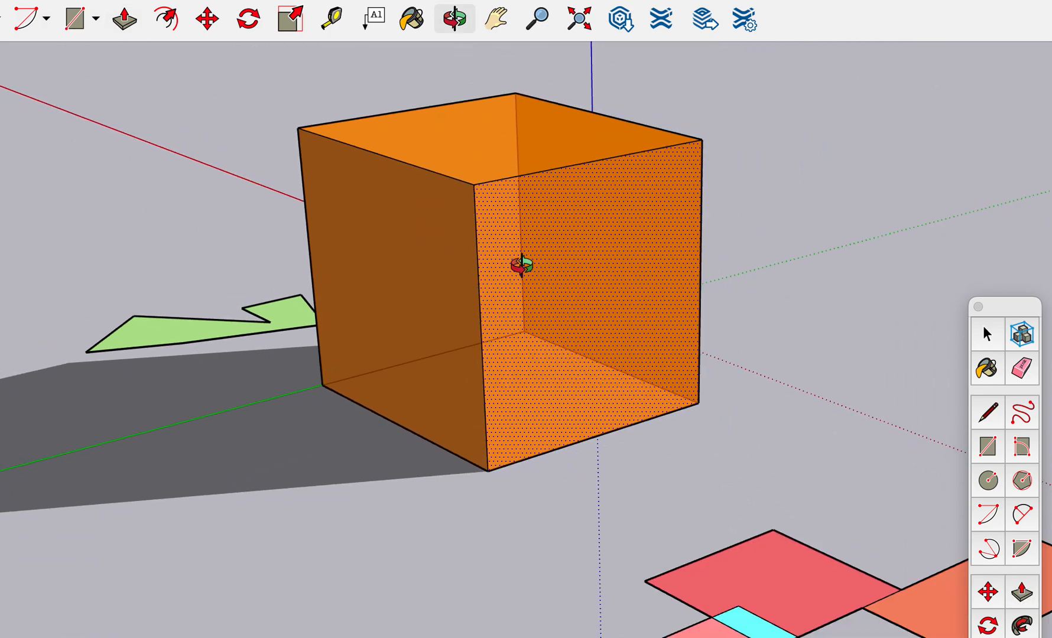
pyautogui.moveTo(700, 277); pyautogui.dragTo(739, 113)
pyautogui.moveTo(422, 329); pyautogui.dragTo(604, 431)
pyautogui.moveTo(312, 495); pyautogui.dragTo(186, 509)
pyautogui.moveTo(782, 440); pyautogui.dragTo(423, 444)
pyautogui.scroll(-5, 425, 444)
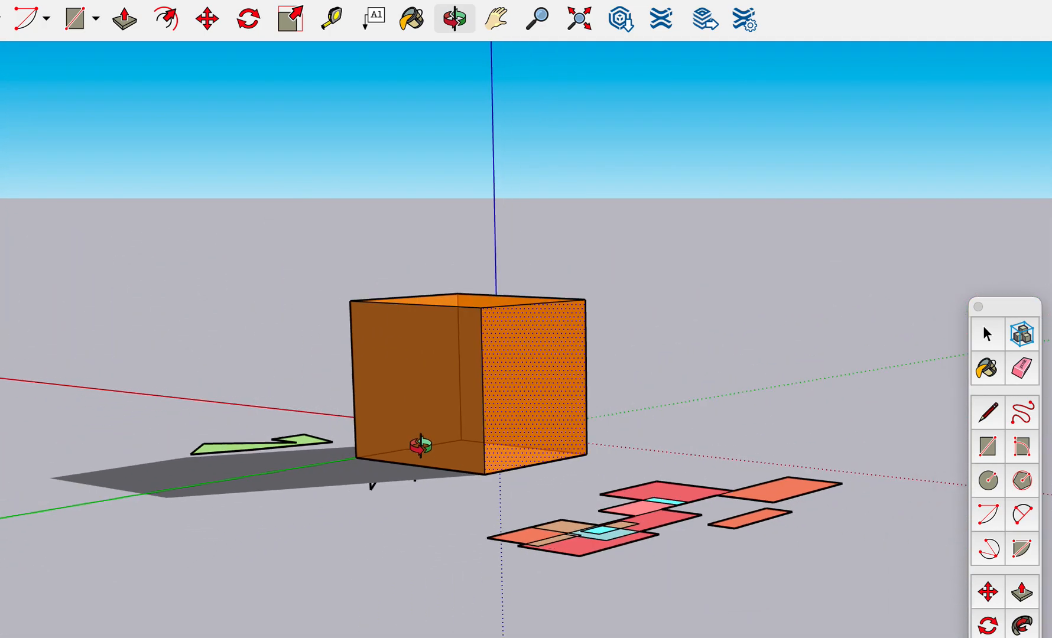
# Push/Pull the large coral rectangle into a medium box, its red neighbour into a taller block, and the separate orange strip into a low box
pyautogui.scroll(6, 637, 504)
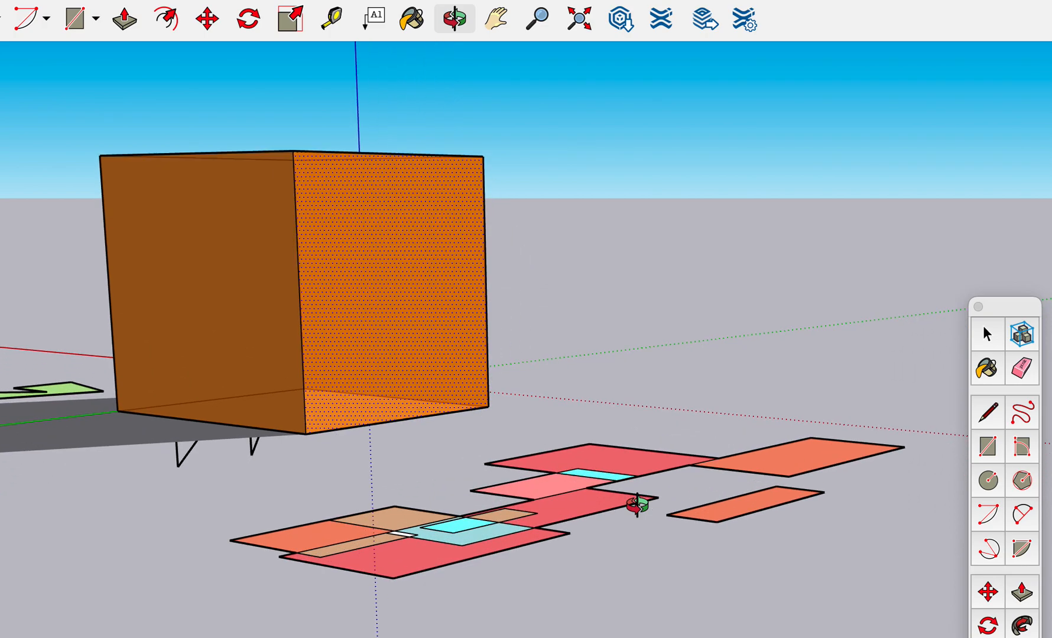
pyautogui.click(1022, 591)
pyautogui.moveTo(783, 464); pyautogui.dragTo(777, 381)
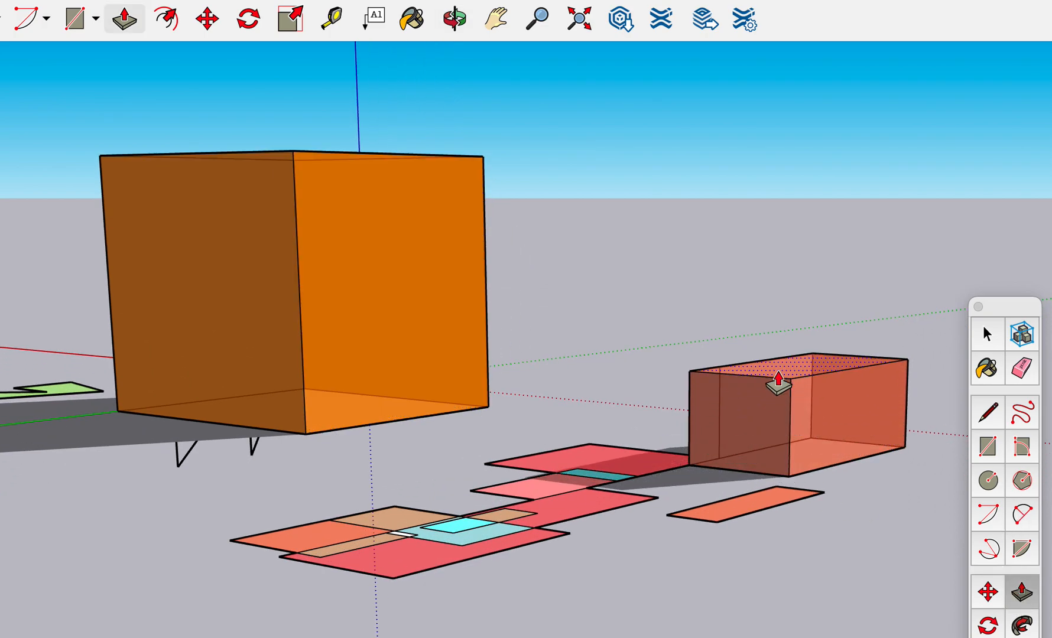
pyautogui.moveTo(636, 467); pyautogui.dragTo(639, 288)
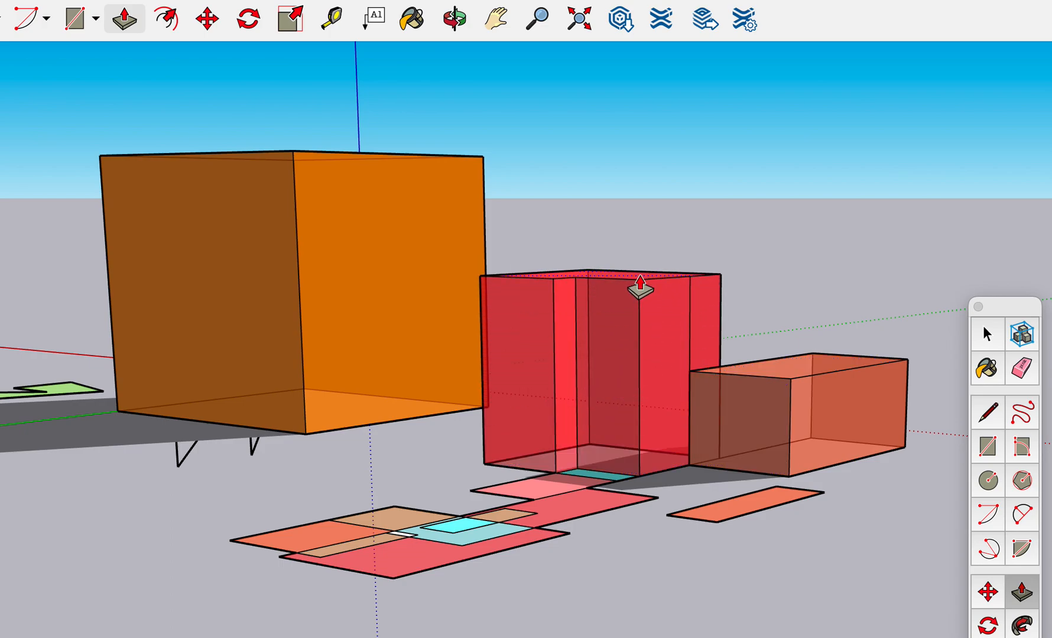
pyautogui.moveTo(728, 511); pyautogui.dragTo(726, 467)
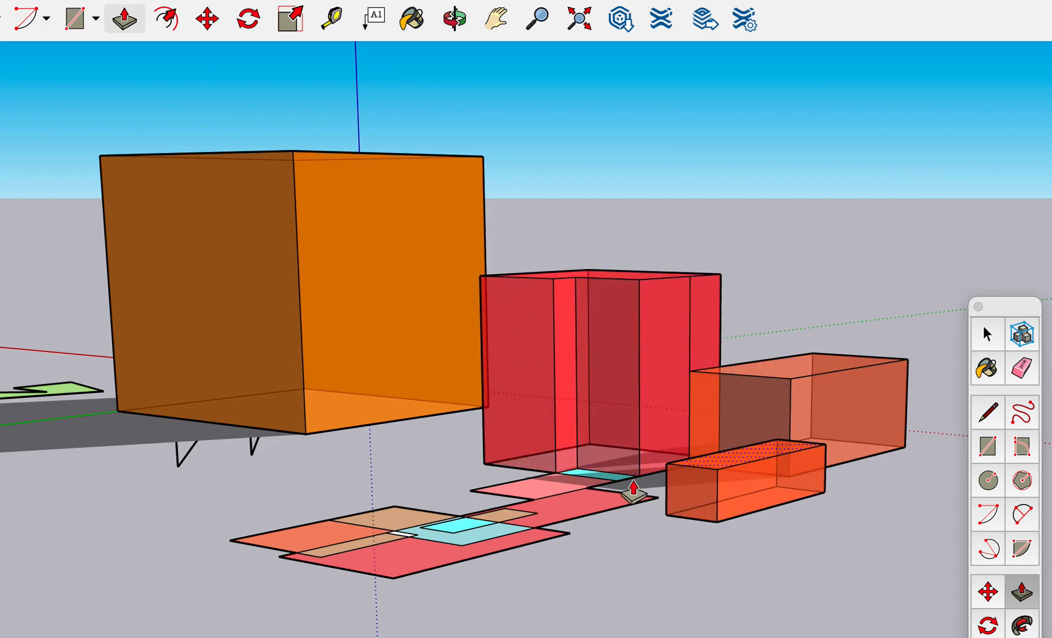
# Push/Pull the pink rectangle and both remaining red faces into low blocks, and the cyan inner rectangle into a tall tower
pyautogui.moveTo(544, 495); pyautogui.dragTo(541, 467)
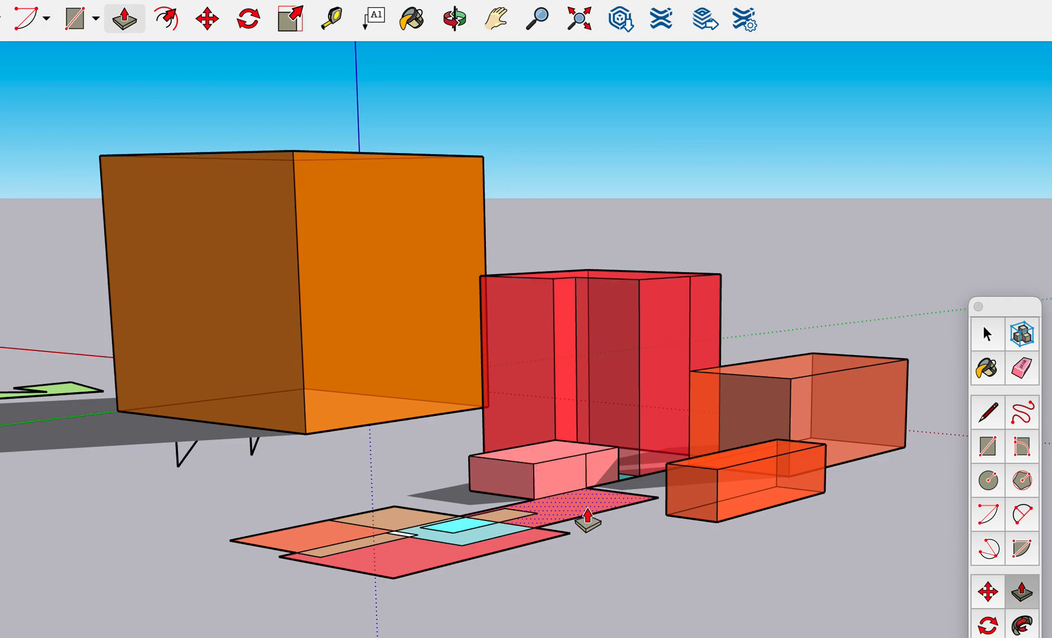
pyautogui.moveTo(587, 521); pyautogui.dragTo(581, 502)
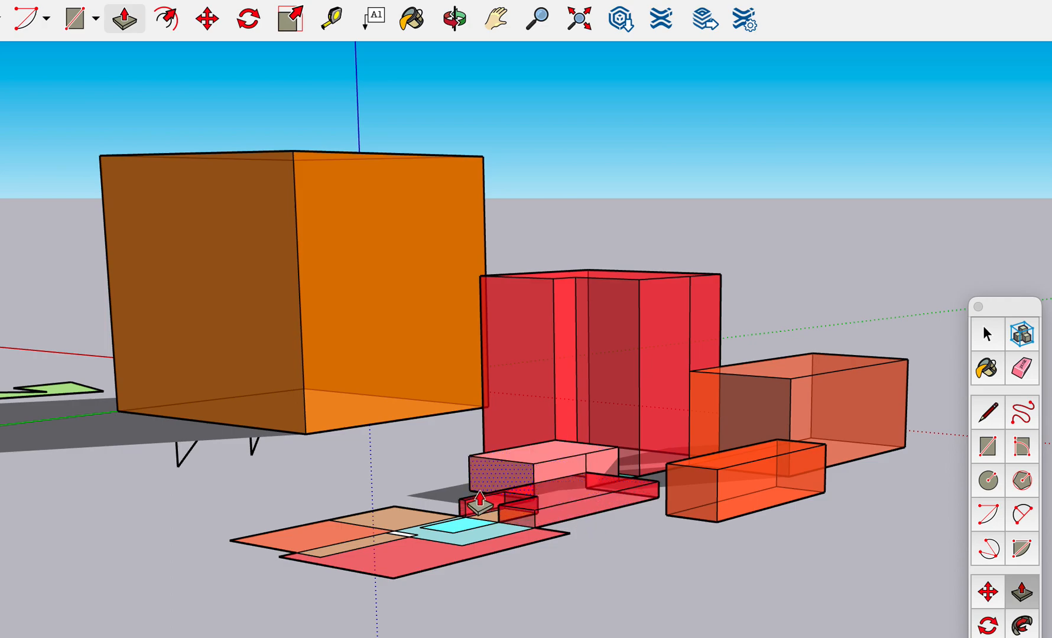
pyautogui.moveTo(461, 532); pyautogui.dragTo(453, 223)
pyautogui.moveTo(384, 559); pyautogui.dragTo(388, 547)
# Push/Pull the tan face and the adjoining orange face beside the cyan tower into low blocks
pyautogui.moveTo(366, 526); pyautogui.dragTo(772, 509, button='middle')
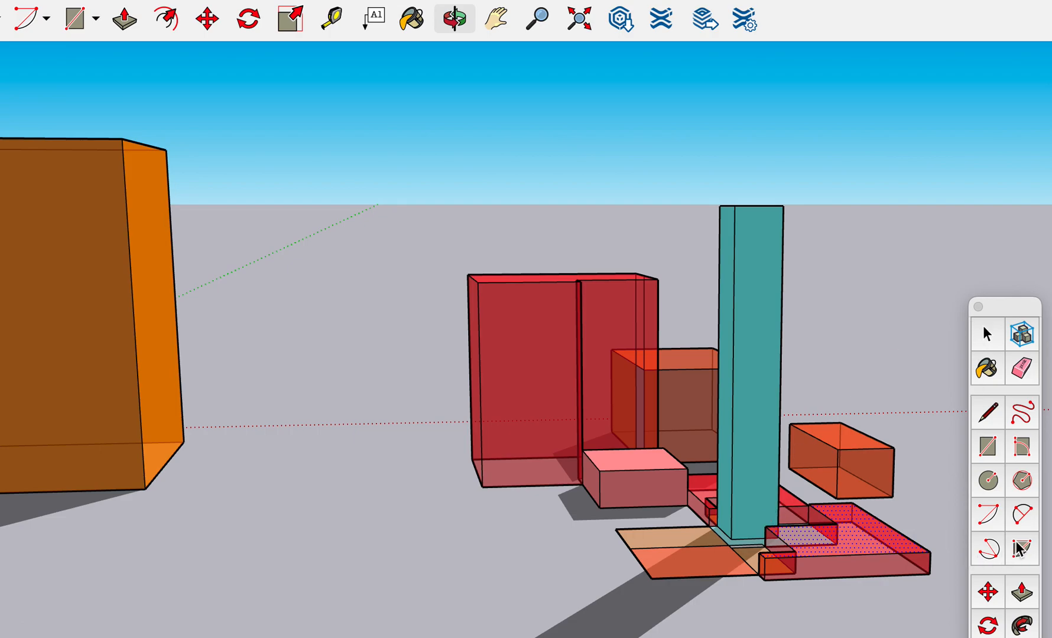
pyautogui.click(1022, 593)
pyautogui.click(657, 547)
pyautogui.click(659, 513)
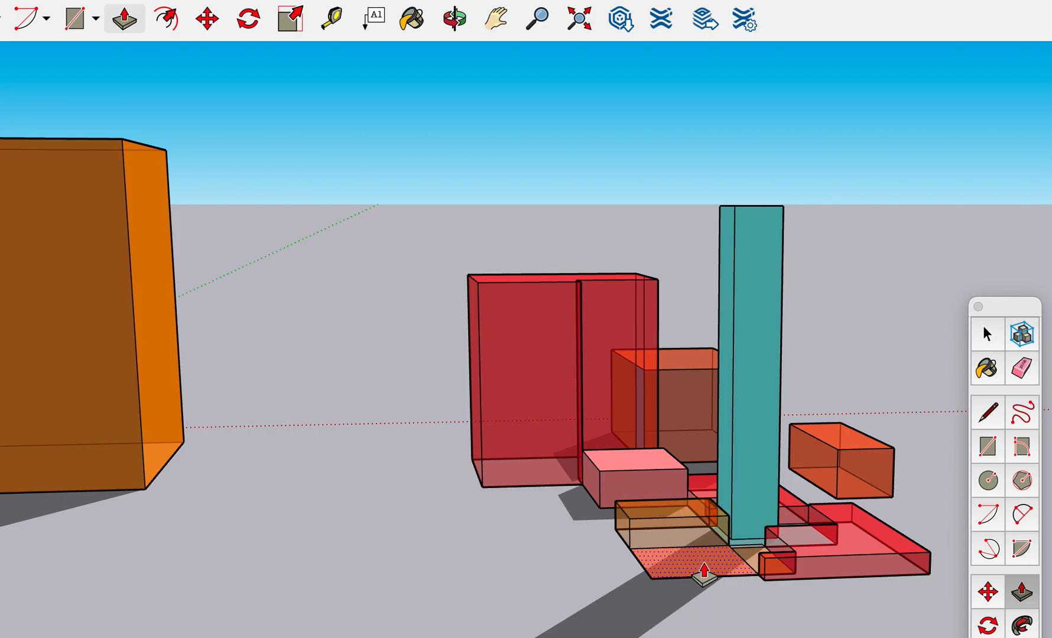
pyautogui.click(700, 570)
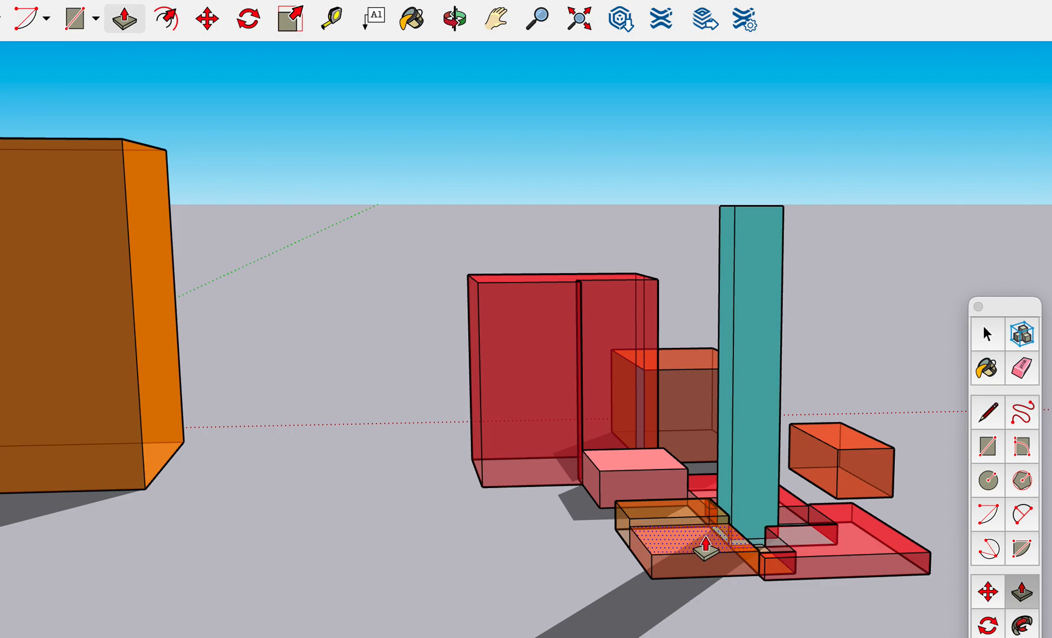
# Examine the extruded cluster, the cyan tower and their shadows from above, from the sides and up close
pyautogui.moveTo(704, 543); pyautogui.dragTo(704, 528, button='middle')
pyautogui.moveTo(394, 380); pyautogui.dragTo(860, 631, button='middle')
pyautogui.moveTo(547, 372); pyautogui.dragTo(475, 504, button='middle')
pyautogui.moveTo(808, 502); pyautogui.dragTo(5, 535, button='middle')
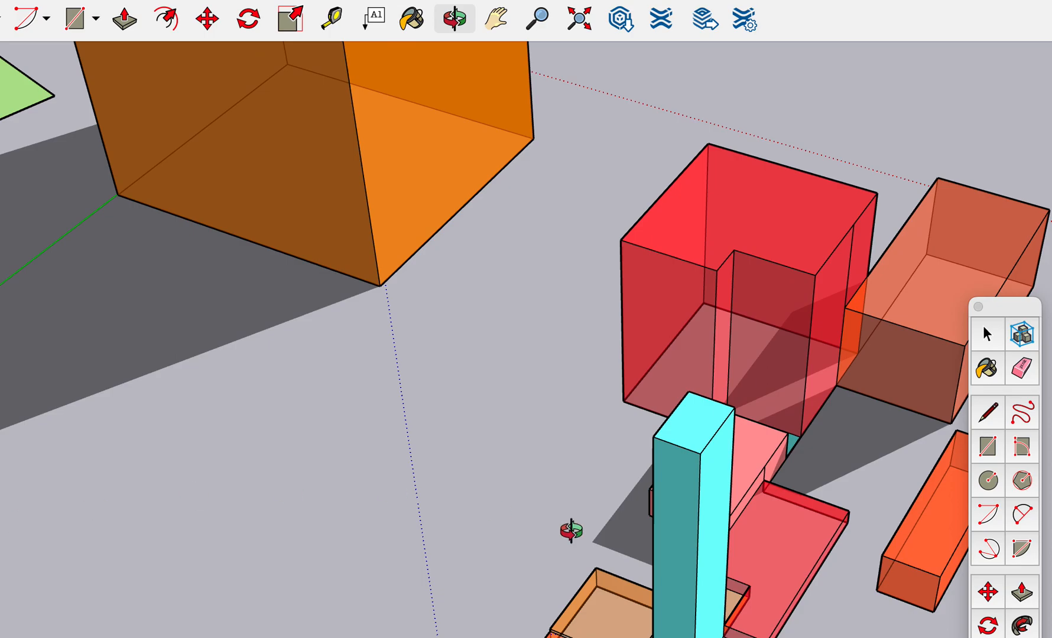
pyautogui.moveTo(735, 594); pyautogui.dragTo(189, 518, button='middle')
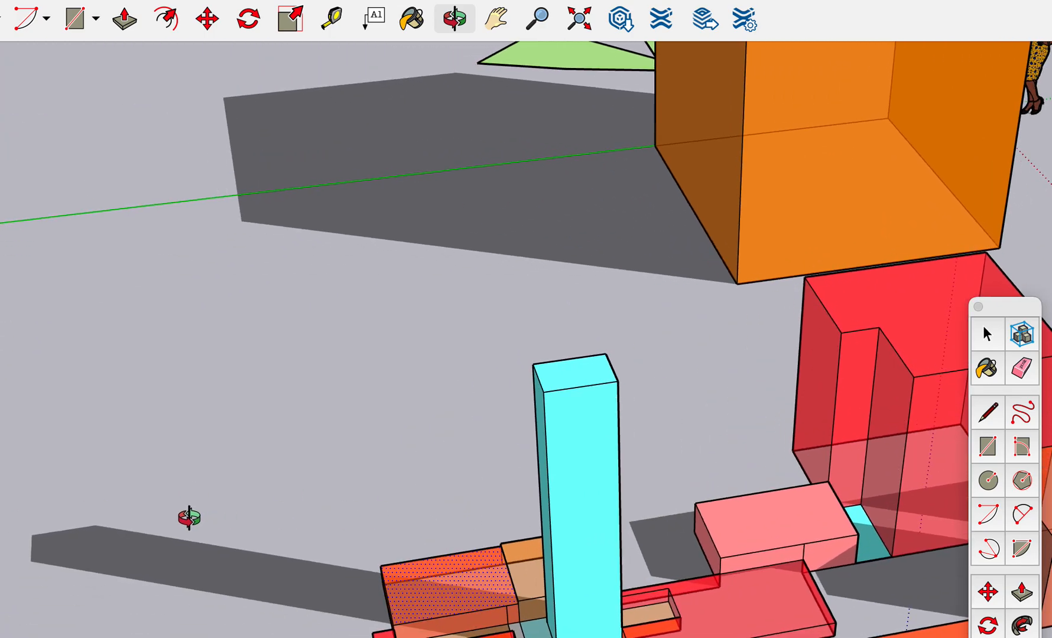
pyautogui.keyDown('shift'); pyautogui.moveTo(287, 509); pyautogui.dragTo(16, 325, button='middle'); pyautogui.keyUp('shift')
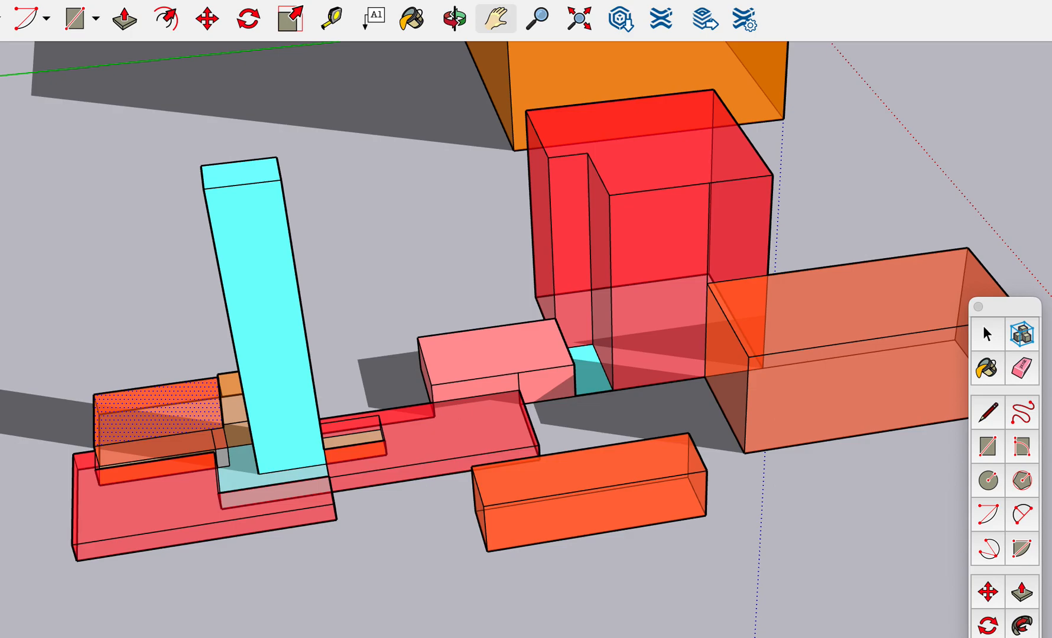
pyautogui.scroll(-5, 370, 378)
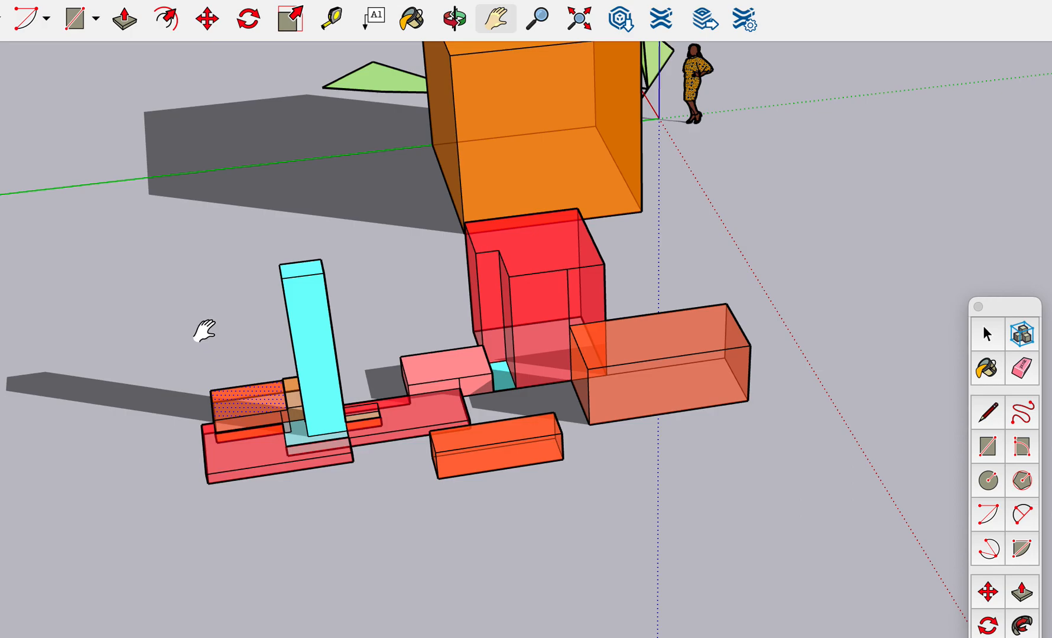
pyautogui.press('o')
pyautogui.moveTo(204, 331); pyautogui.dragTo(889, 132)
pyautogui.moveTo(357, 399); pyautogui.dragTo(807, 343)
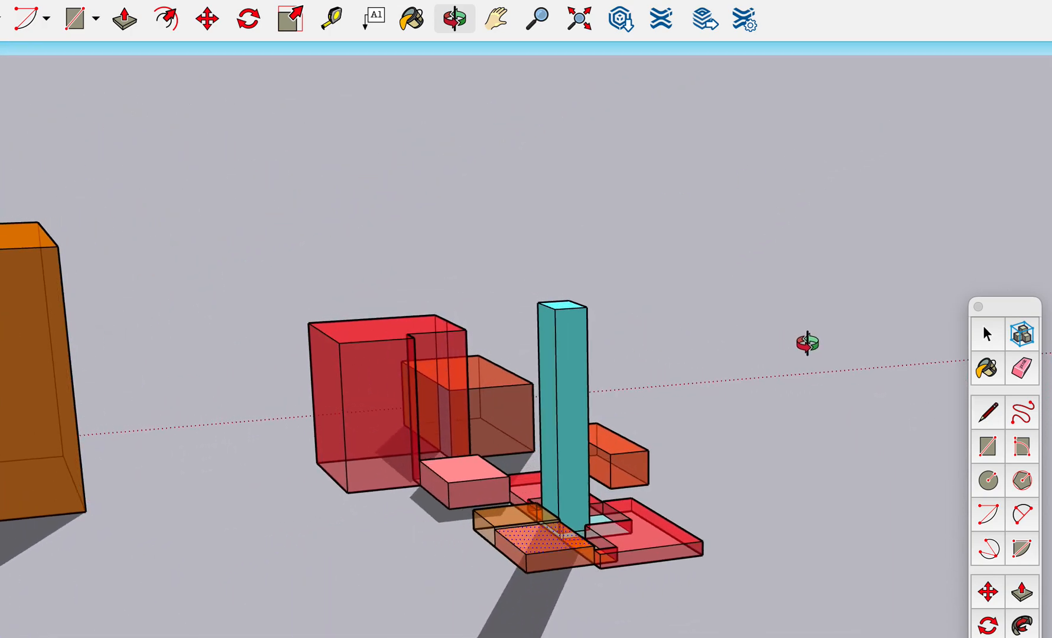
pyautogui.scroll(6, 555, 393)
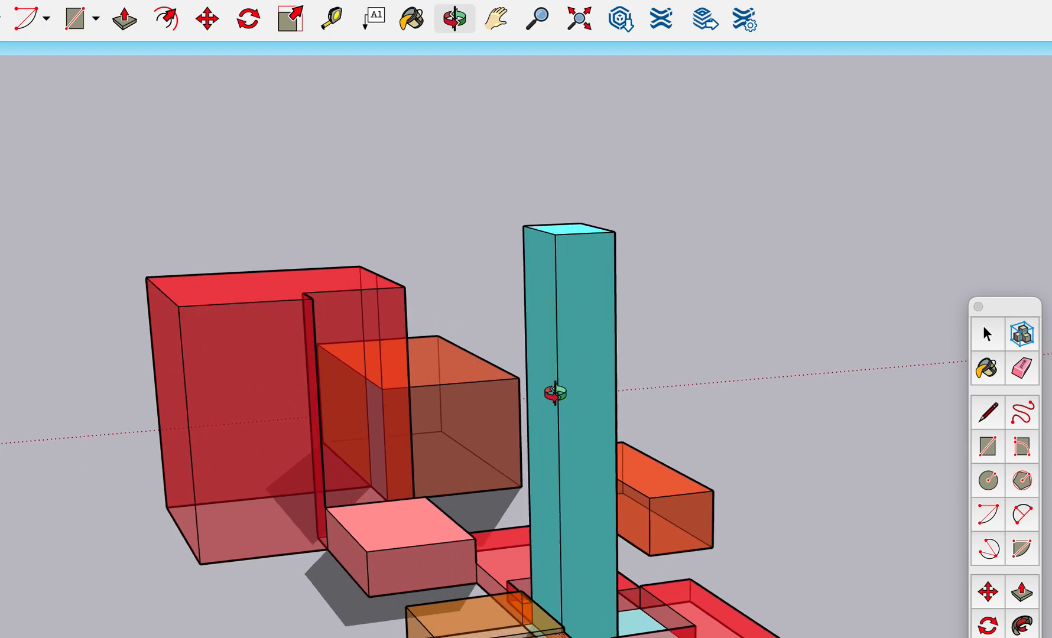
pyautogui.scroll(-8, 556, 393)
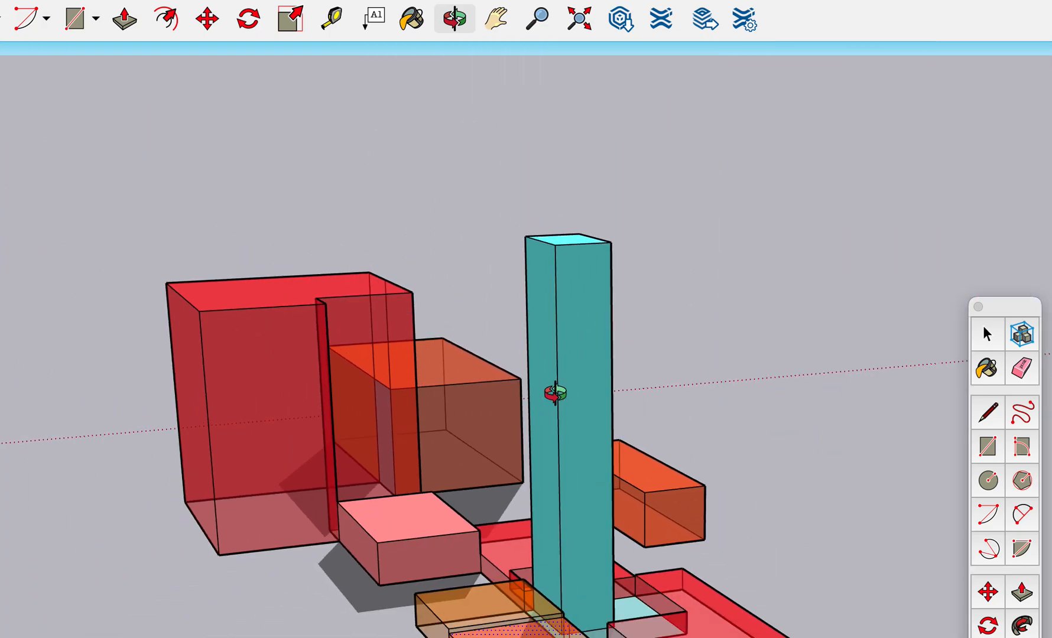
# Paint green one side face of the cyan tower, the outer side of the tan block and the top of the adjoining orange block
pyautogui.click(991, 374)
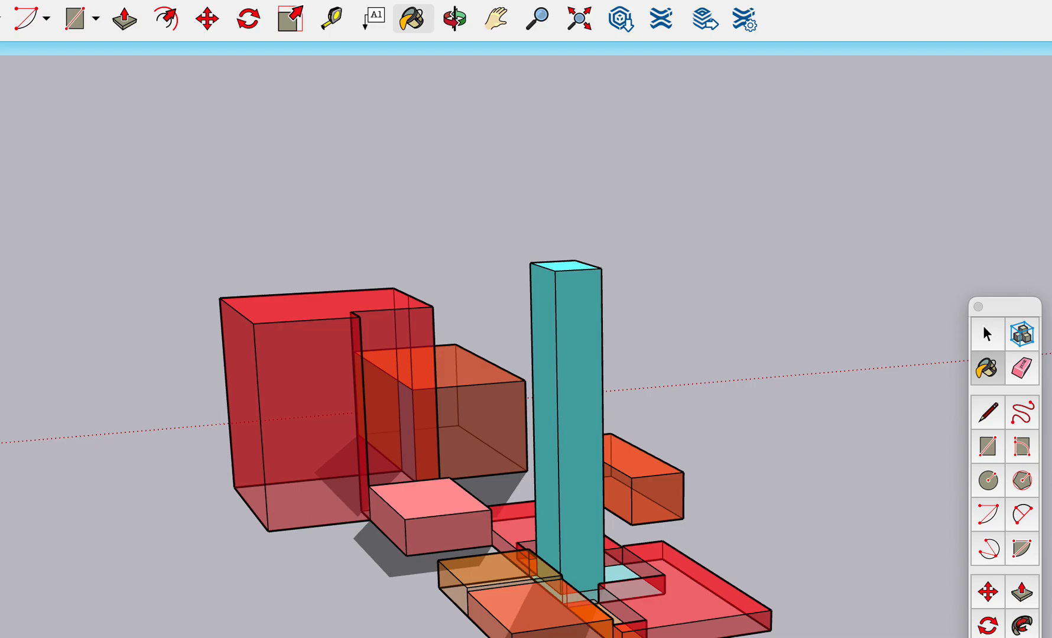
pyautogui.click(588, 372)
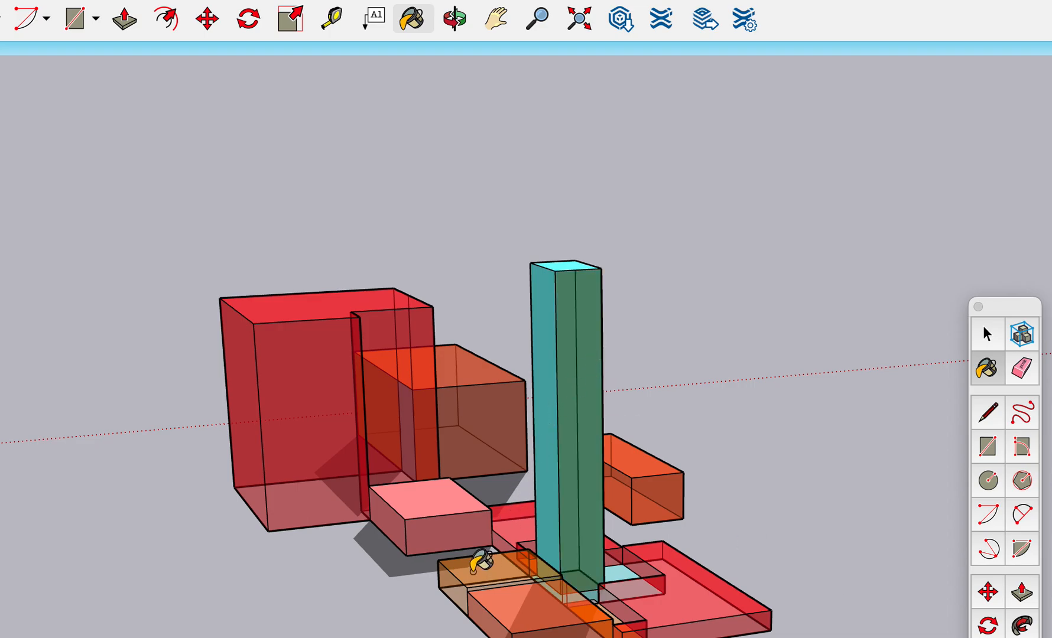
pyautogui.click(455, 589)
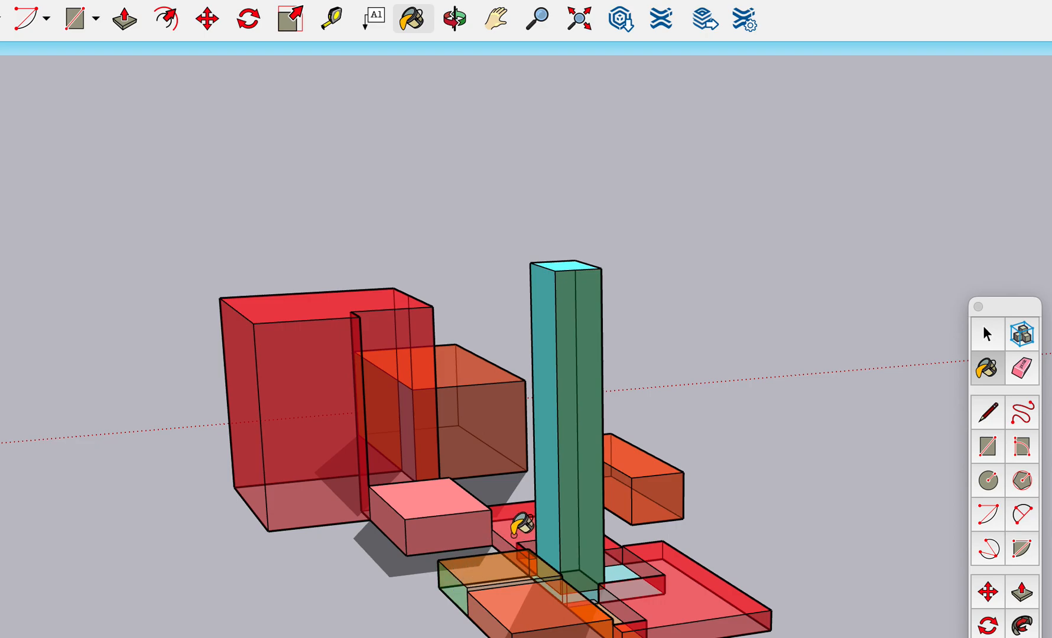
pyautogui.click(520, 603)
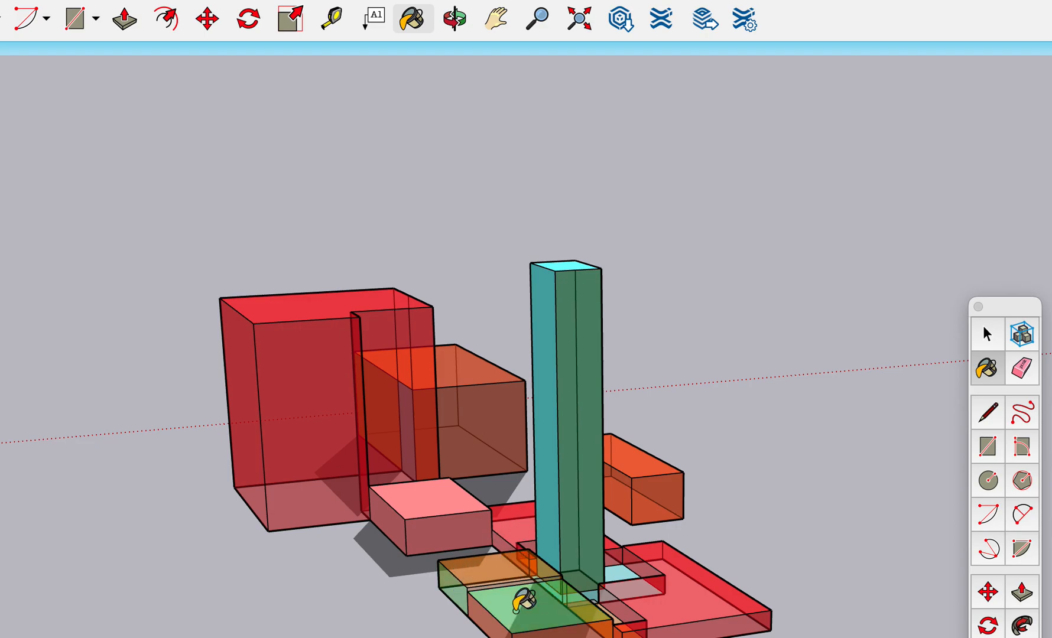
# Examine the painted blocks up close and the whole layout with its shadows in the Top view
pyautogui.scroll(4, 523, 600)
pyautogui.scroll(-5, 523, 600)
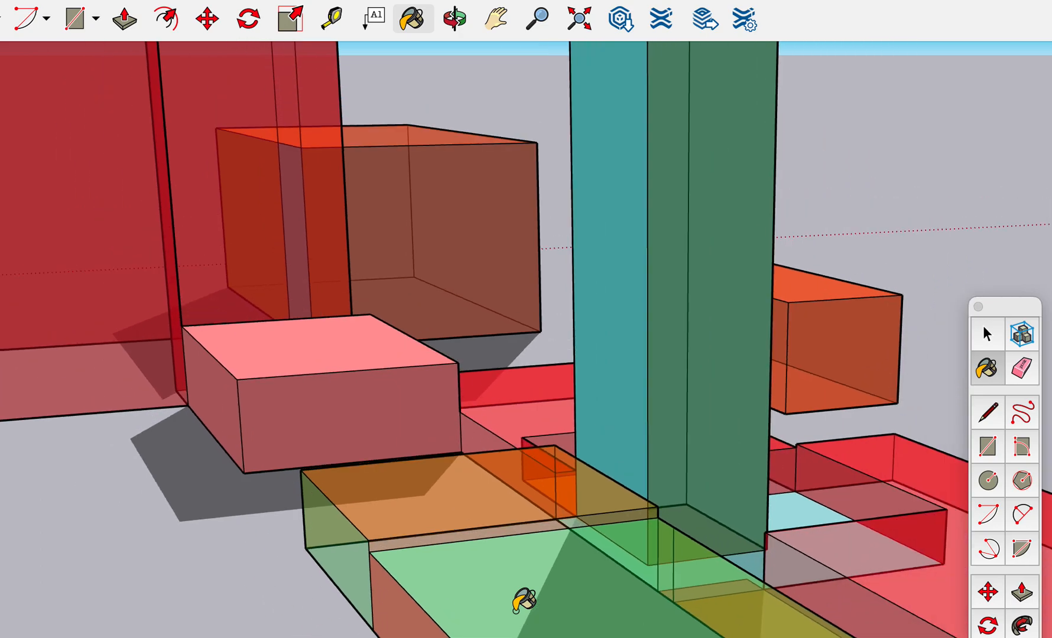
pyautogui.scroll(-2, 523, 600)
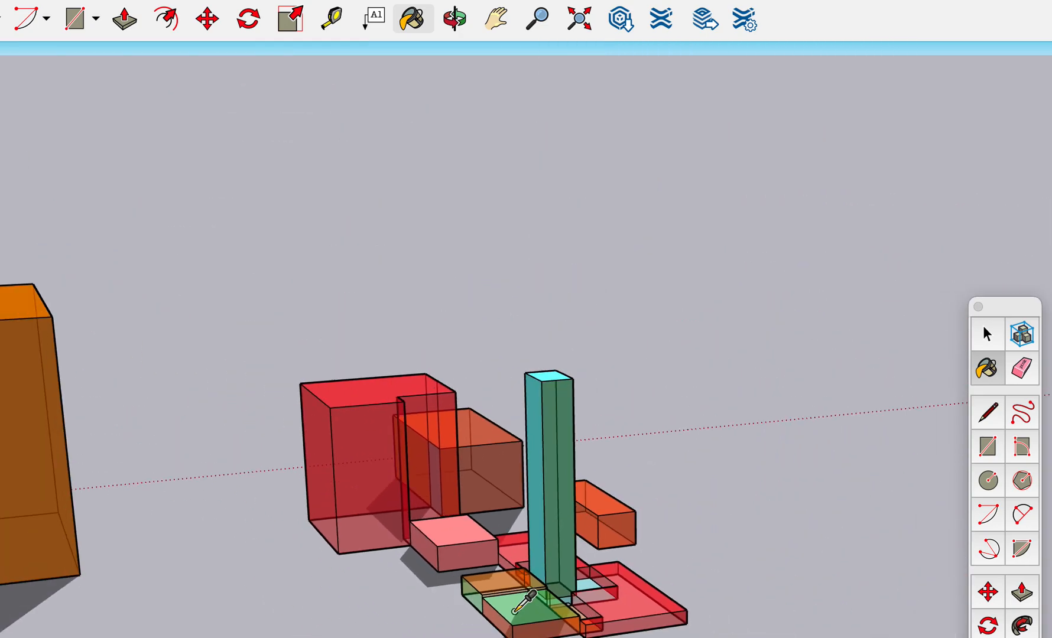
pyautogui.scroll(4, 520, 603)
pyautogui.scroll(-5, 520, 603)
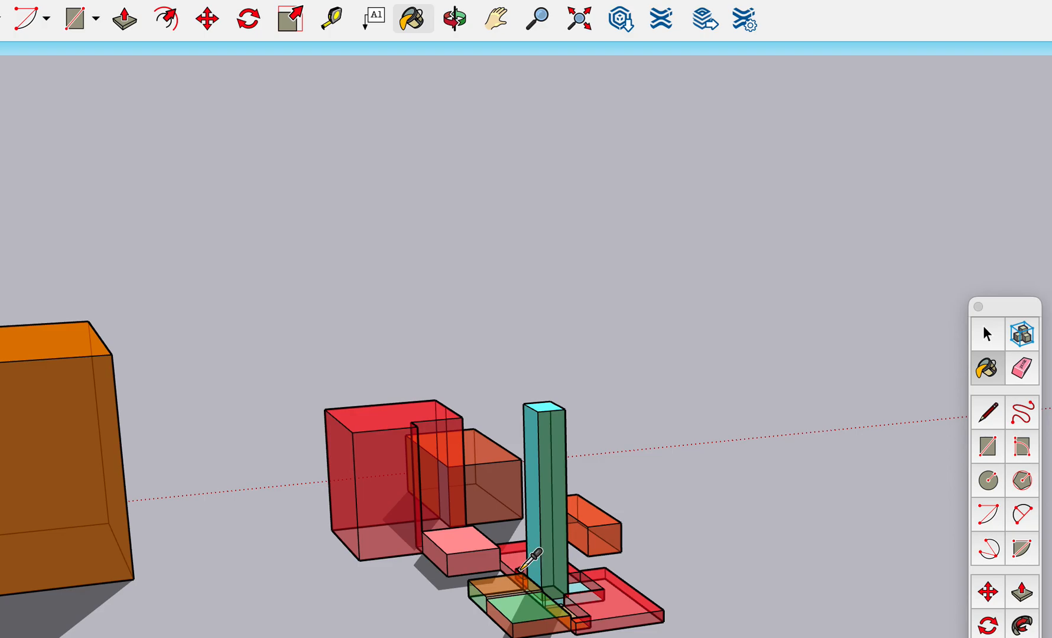
pyautogui.press('super+1')
pyautogui.press('h')
pyautogui.moveTo(517, 550); pyautogui.dragTo(256, 366)
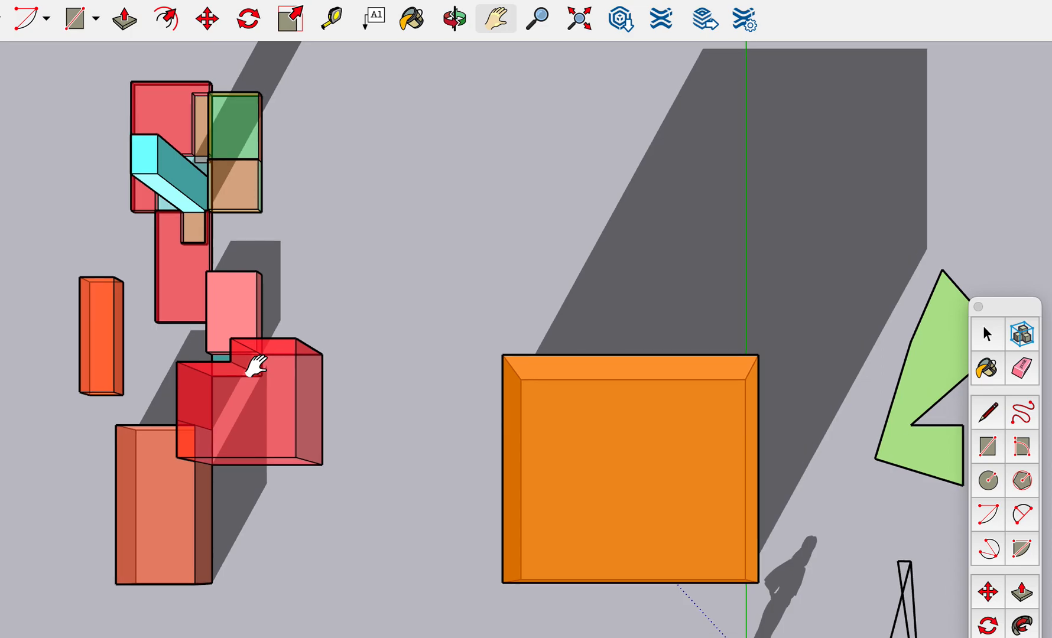
pyautogui.scroll(3, 256, 366)
pyautogui.scroll(-5, 256, 366)
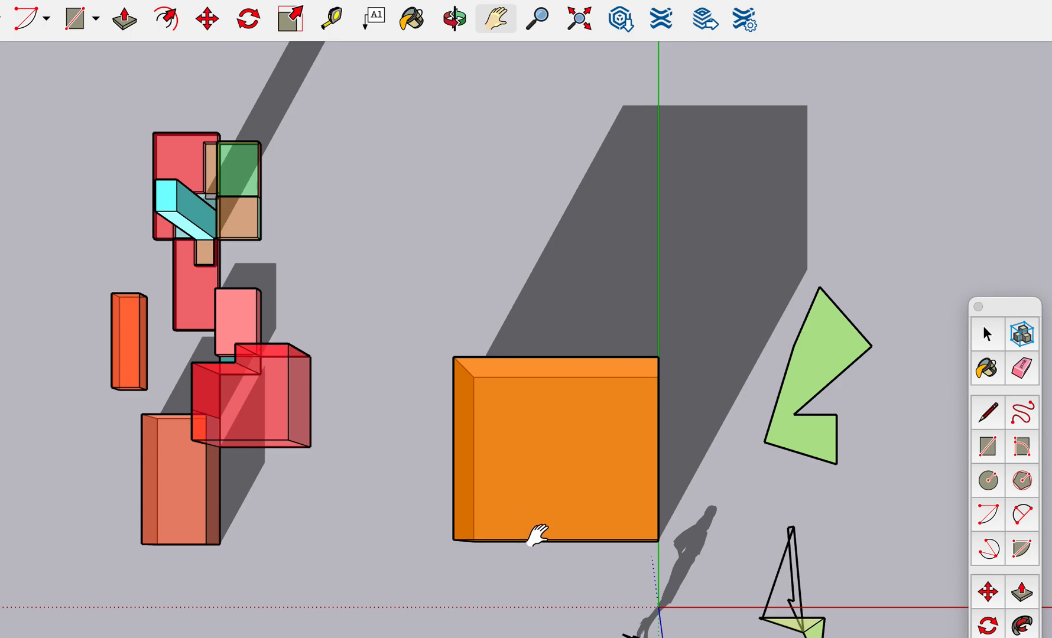
# Capture a screenshot of the drawing area with the coloured boxes and the standing figure seen from ground level
pyautogui.press('o')
pyautogui.moveTo(529, 530); pyautogui.dragTo(329, 34)
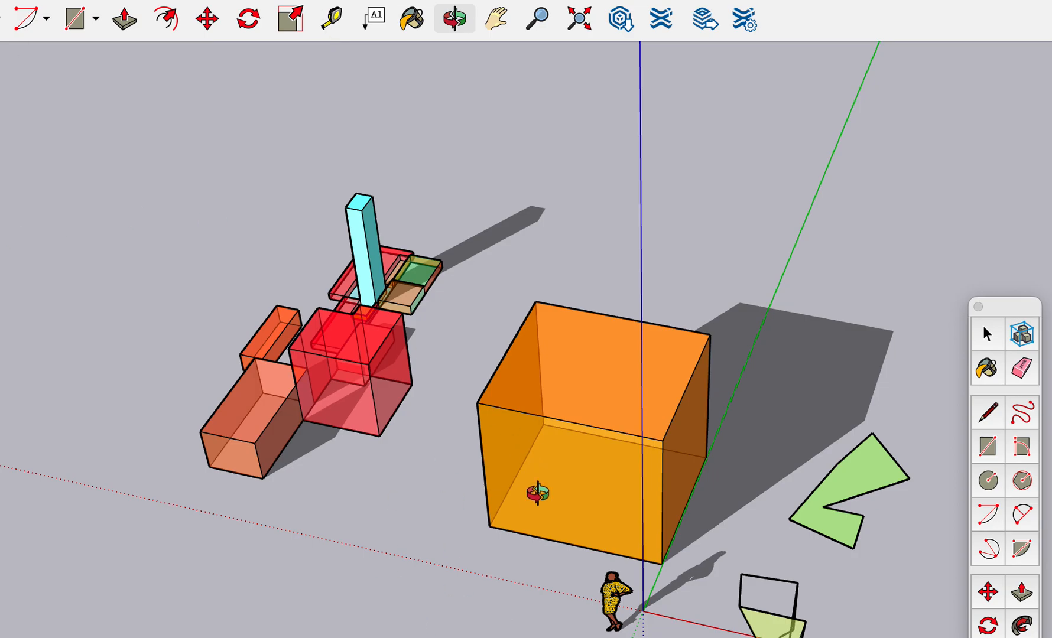
pyautogui.scroll(4, 538, 494)
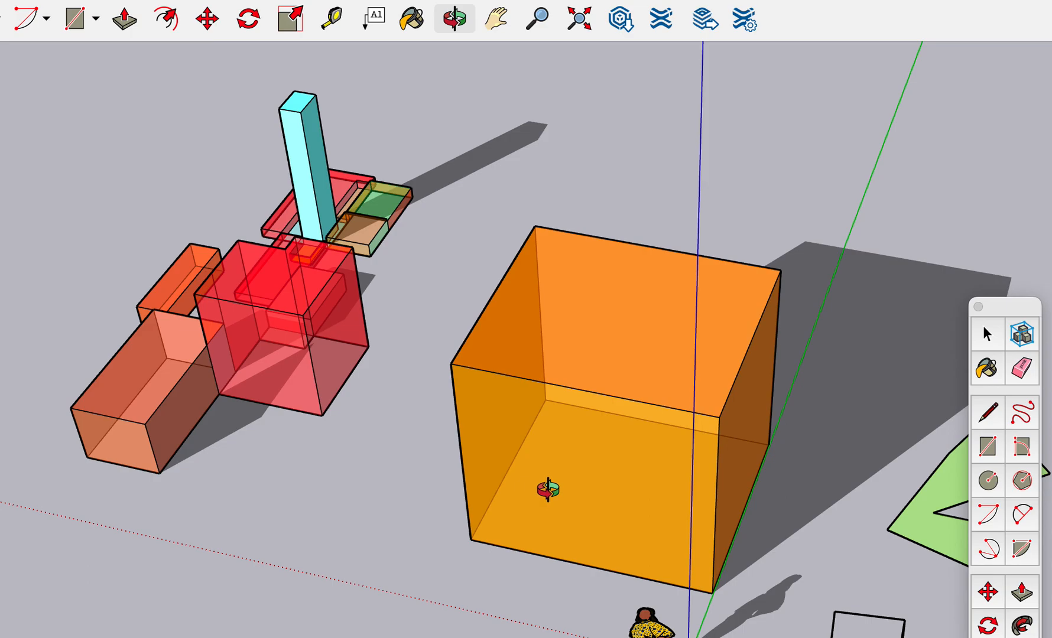
pyautogui.moveTo(547, 490); pyautogui.dragTo(965, 17)
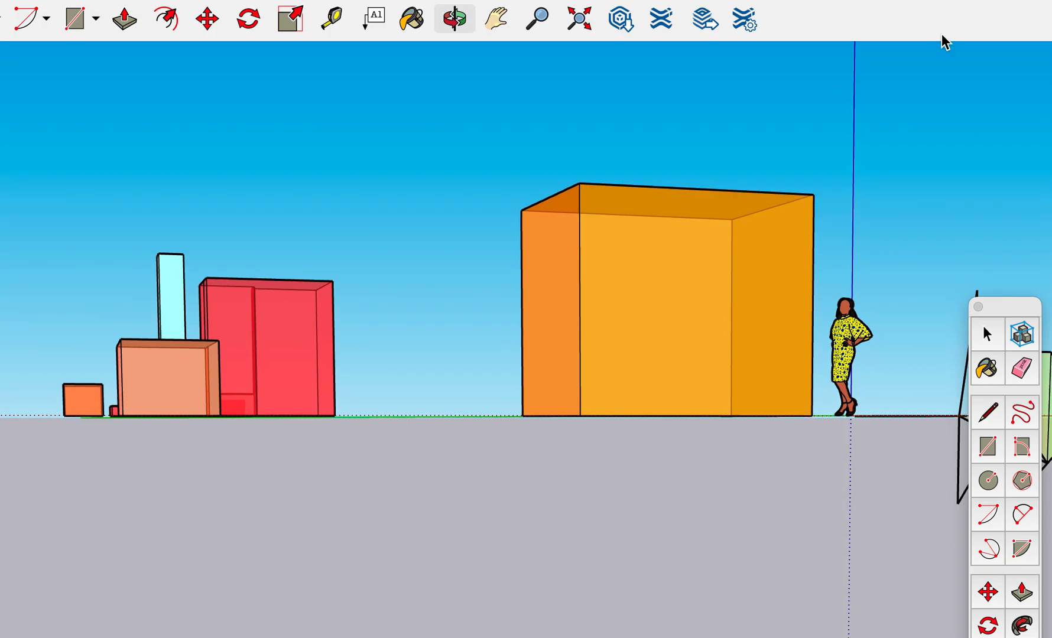
pyautogui.press('shift')
pyautogui.press('super+shift+4')
pyautogui.moveTo(16, 50); pyautogui.dragTo(916, 594)
pyautogui.scroll(2, 764, 506)
pyautogui.scroll(-1, 763, 505)
pyautogui.scroll(2, 764, 506)
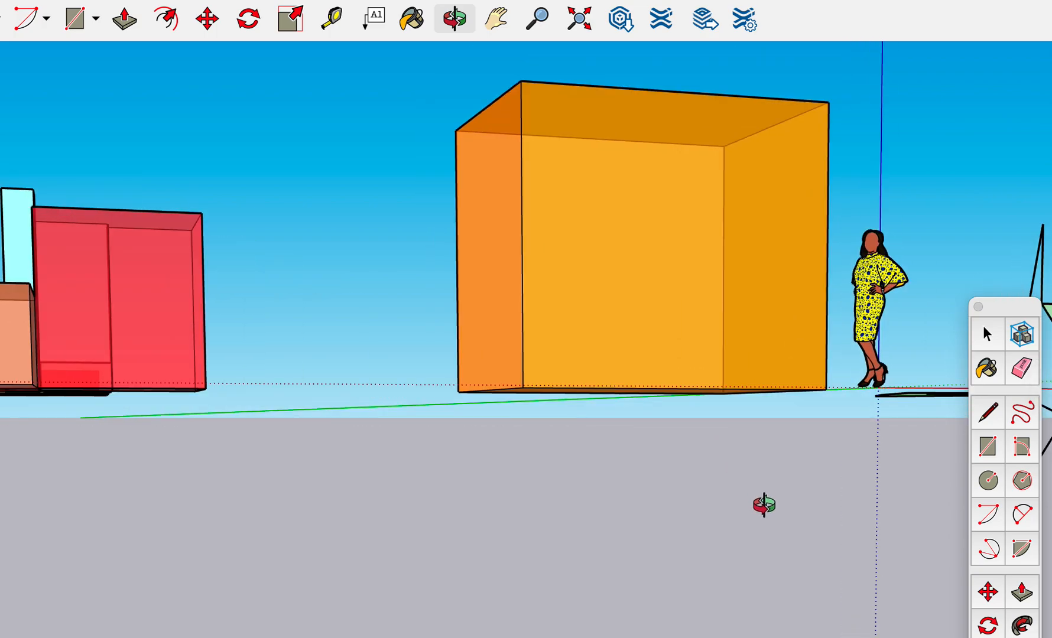
# Draw a doorway rectangle from the base edge of the large orange box's face nearest the figure, plus two smaller rectangles beside it
pyautogui.moveTo(763, 505); pyautogui.dragTo(529, 332, button='middle')
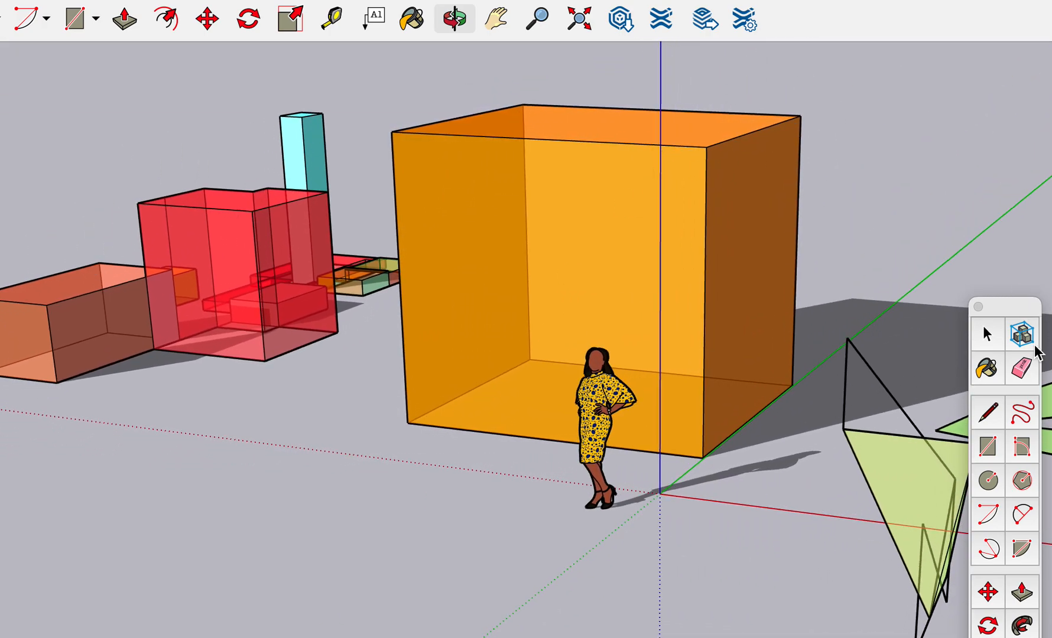
pyautogui.click(989, 452)
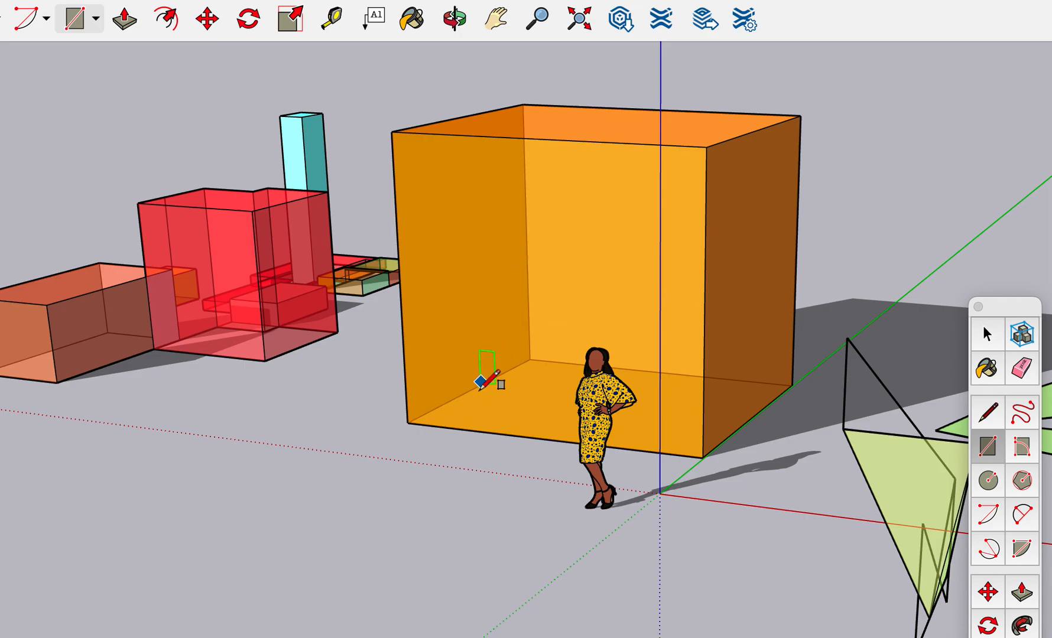
pyautogui.click(449, 426)
pyautogui.click(549, 204)
pyautogui.click(514, 236)
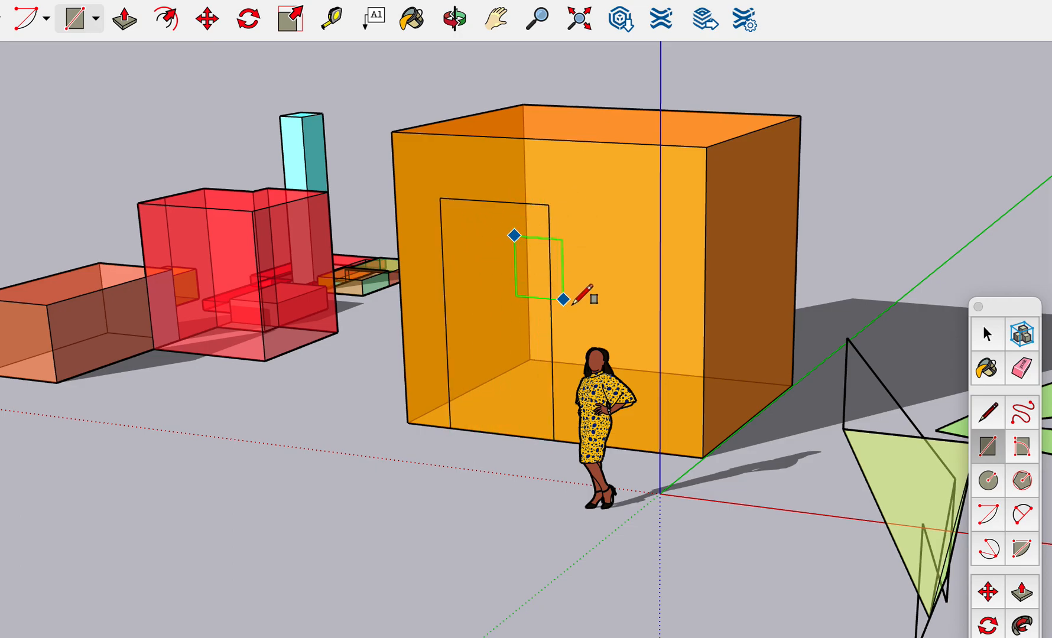
pyautogui.click(585, 316)
pyautogui.click(566, 206)
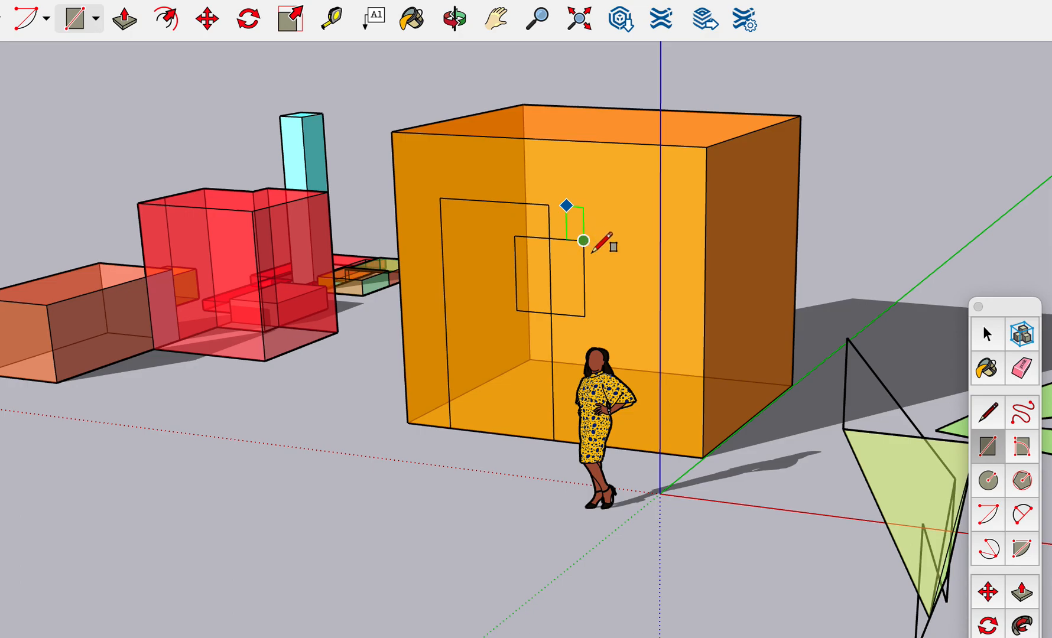
pyautogui.click(602, 258)
# Draw two tall rectangles on the same face of the large orange box, near its vertical corner edge beside the shaded side face
pyautogui.click(665, 173)
pyautogui.click(705, 267)
pyautogui.click(692, 257)
pyautogui.click(704, 393)
# Draw two overlapping rectangles on the orange box's shaded side face and a small one along the front face's upper edge
pyautogui.click(756, 244)
pyautogui.click(727, 362)
pyautogui.click(727, 333)
pyautogui.click(751, 418)
pyautogui.click(530, 140)
pyautogui.click(578, 180)
# Draw three rectangles on the orange box face toward the red boxes: one at the base edge, one overlapping it, one at the upper corner
pyautogui.scroll(-5, 471, 179)
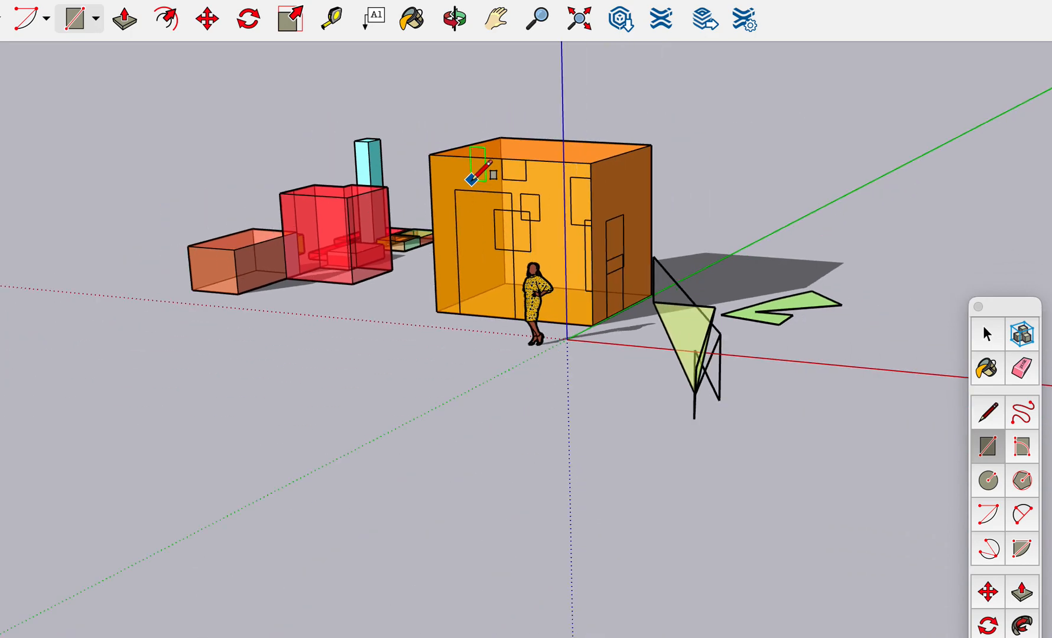
pyautogui.scroll(3, 471, 179)
pyautogui.press('o')
pyautogui.moveTo(395, 276); pyautogui.dragTo(1004, 203)
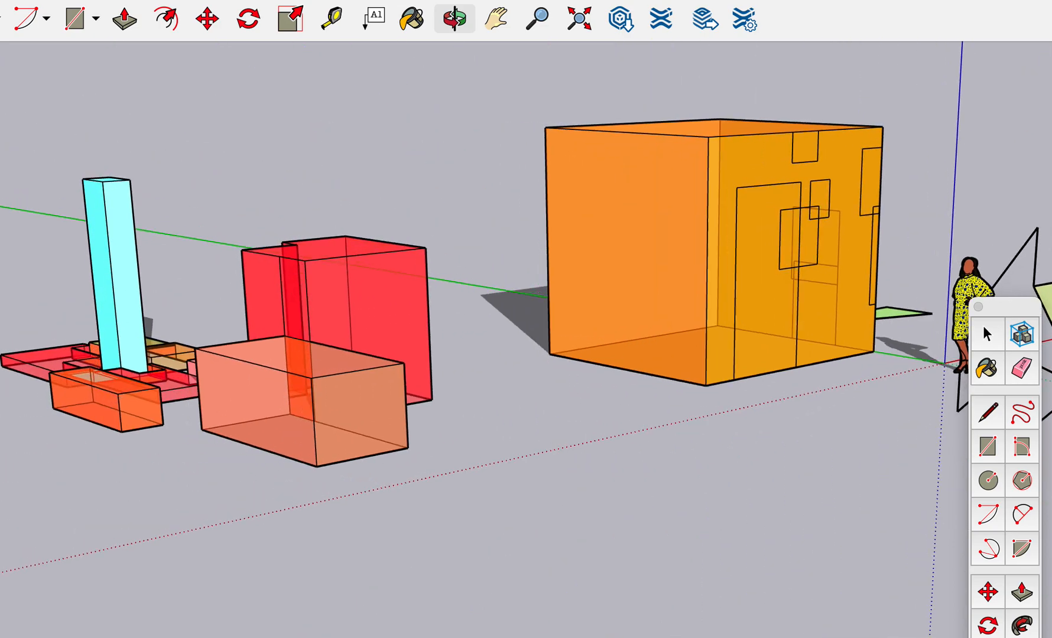
pyautogui.click(987, 447)
pyautogui.click(581, 250)
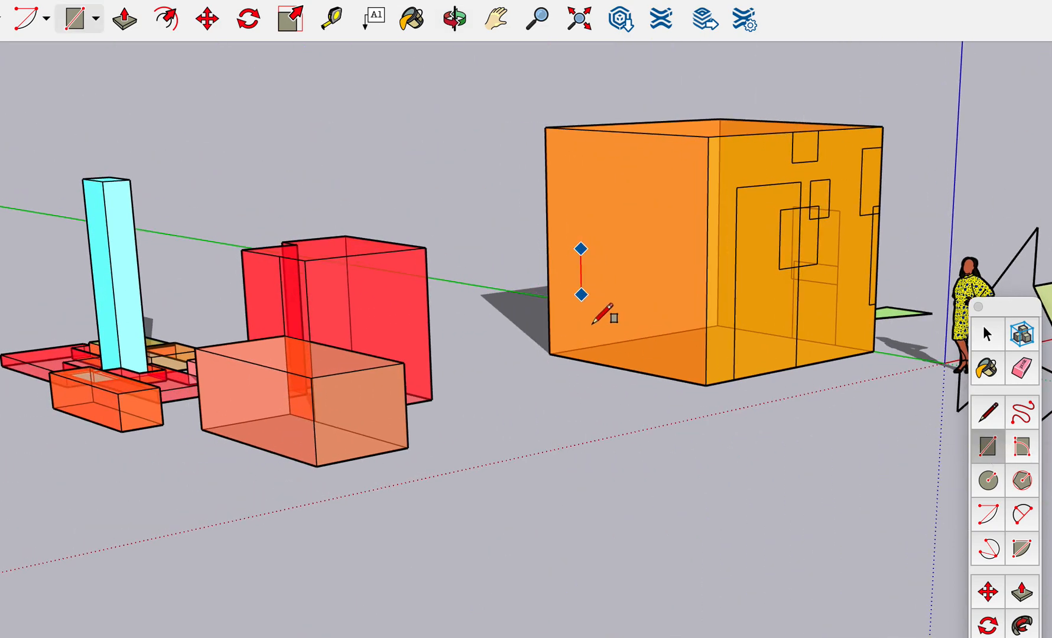
pyautogui.click(643, 372)
pyautogui.click(623, 196)
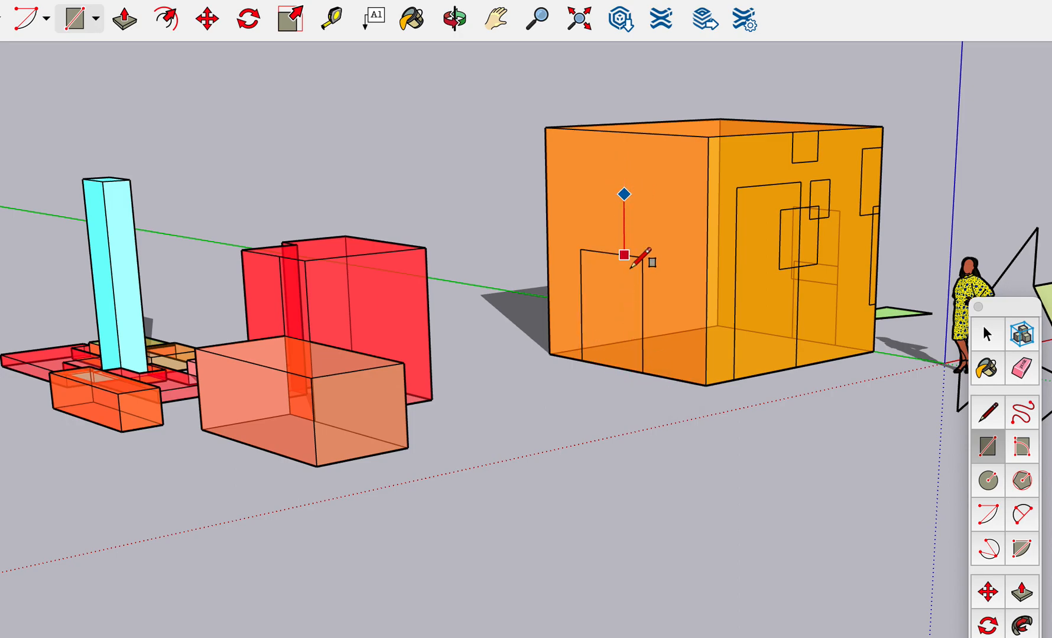
pyautogui.click(660, 283)
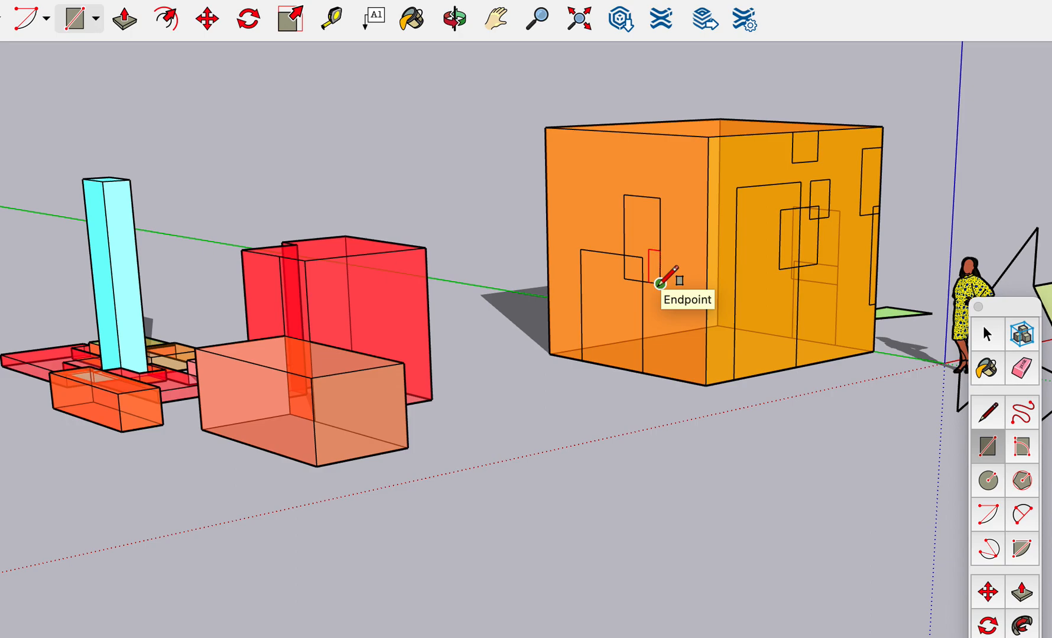
pyautogui.click(675, 135)
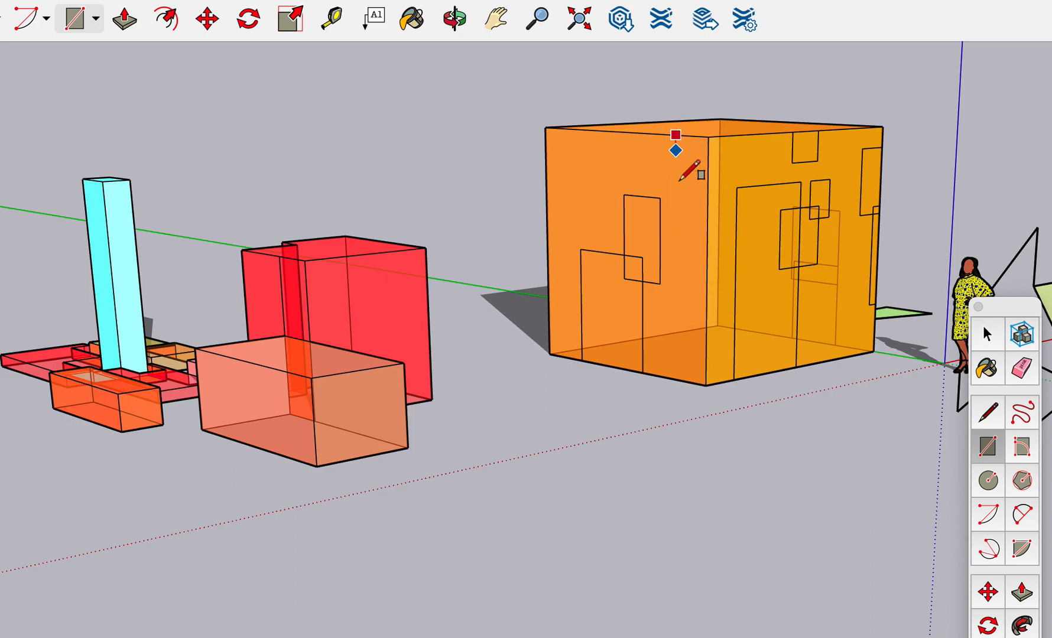
pyautogui.click(707, 211)
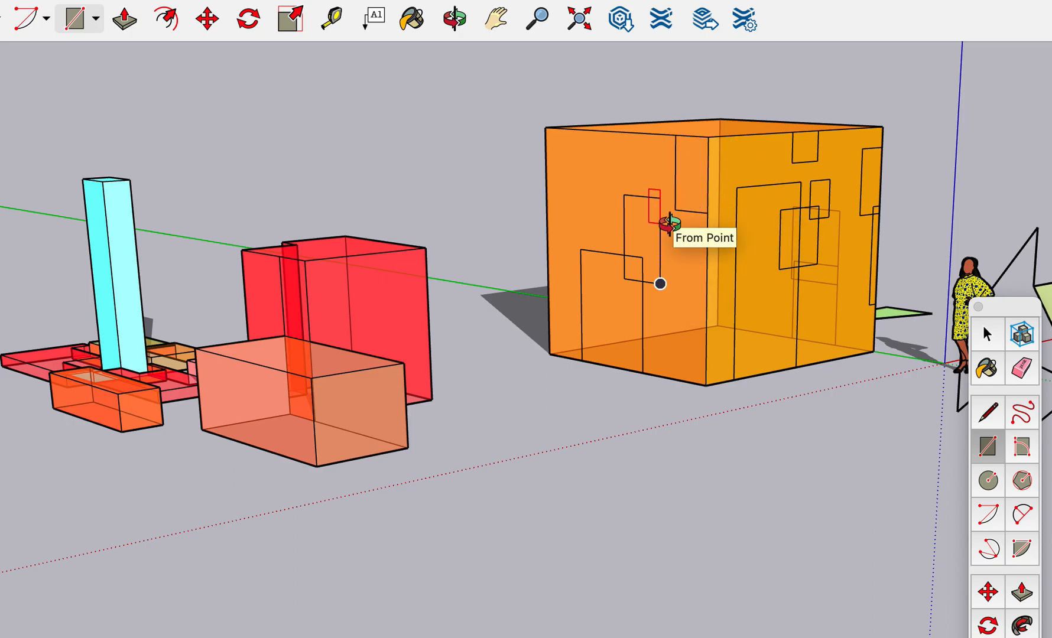
# Draw a narrow vertical strip from the upper edge of the orange box's back face and a wide rectangle crossing it to the corner edge
pyautogui.press('o')
pyautogui.moveTo(455, 213); pyautogui.dragTo(809, 245)
pyautogui.moveTo(333, 194); pyautogui.dragTo(776, 173)
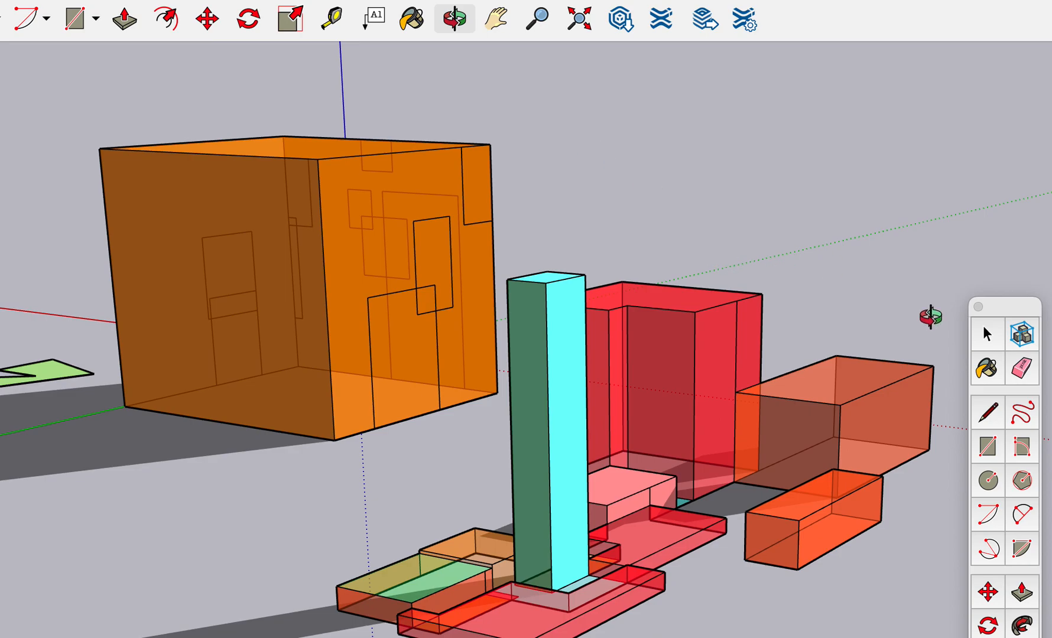
pyautogui.click(988, 446)
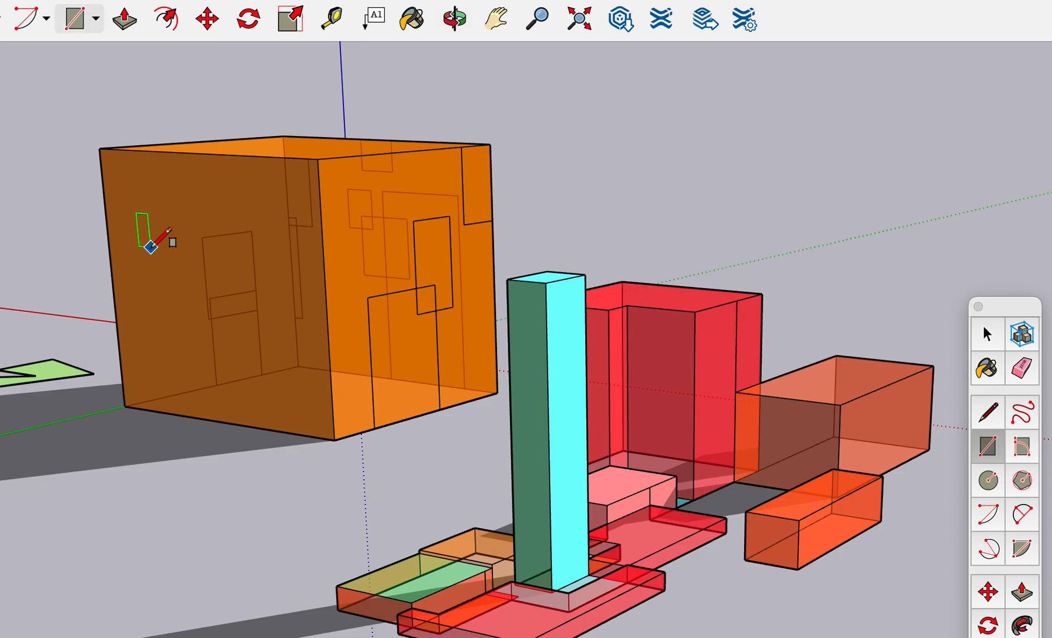
pyautogui.click(228, 156)
pyautogui.click(271, 404)
pyautogui.click(246, 264)
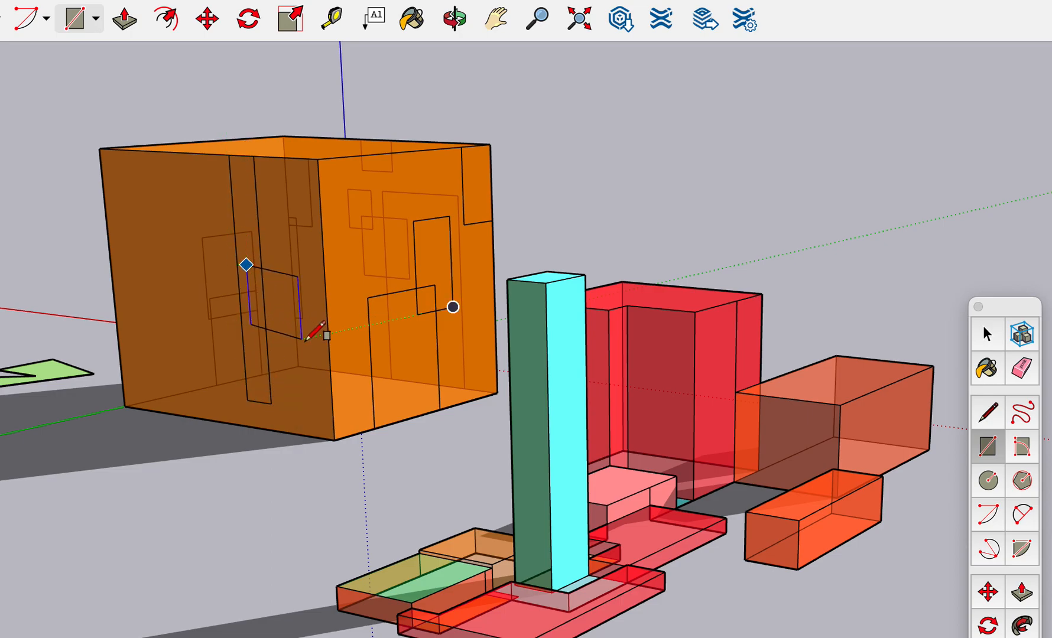
pyautogui.click(328, 333)
# Draw an upright window rectangle on the orange box's back face and a doorway rectangle overlapping it down to the base edge
pyautogui.click(137, 210)
pyautogui.click(152, 244)
pyautogui.click(195, 325)
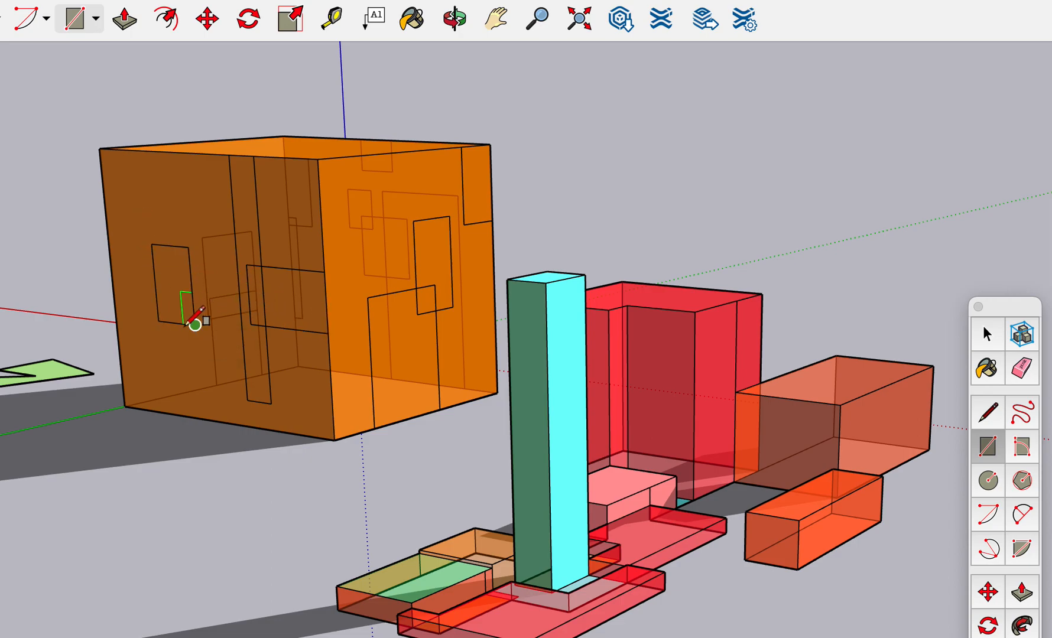
pyautogui.click(177, 307)
pyautogui.click(217, 417)
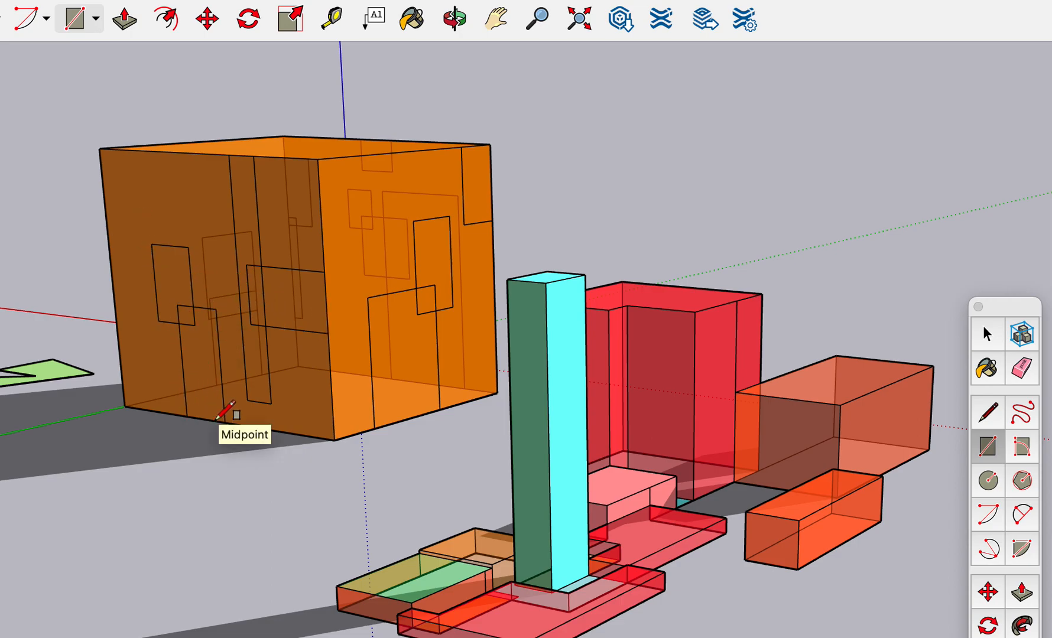
# Draw a large rectangle ending on the vertical corner edge of the orange box's side face that already has two overlapping rectangles
pyautogui.press('o')
pyautogui.moveTo(172, 363); pyautogui.dragTo(887, 425)
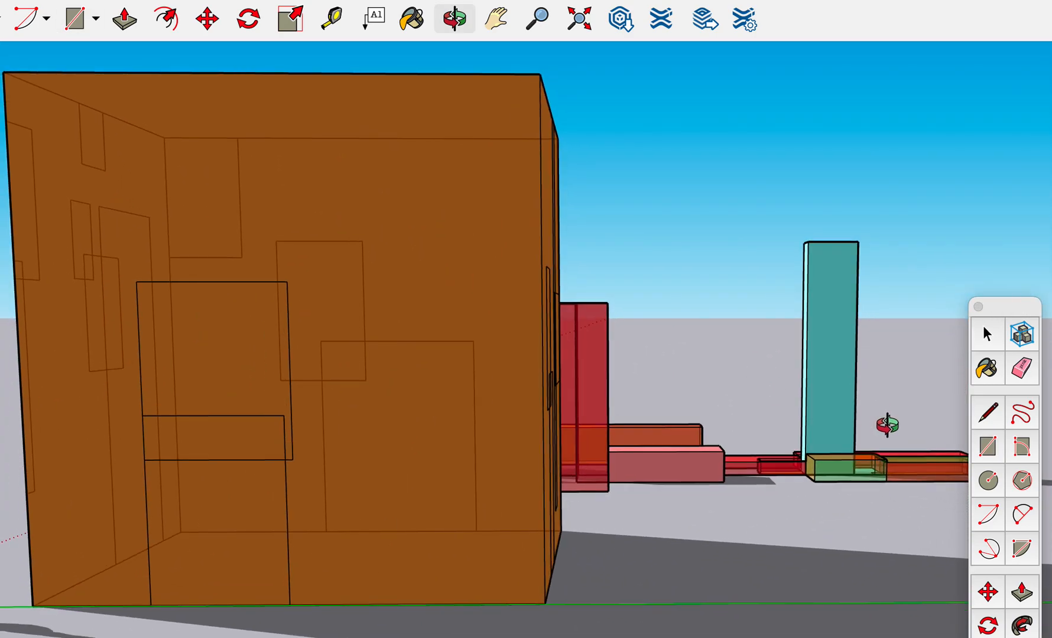
pyautogui.click(988, 446)
pyautogui.click(381, 240)
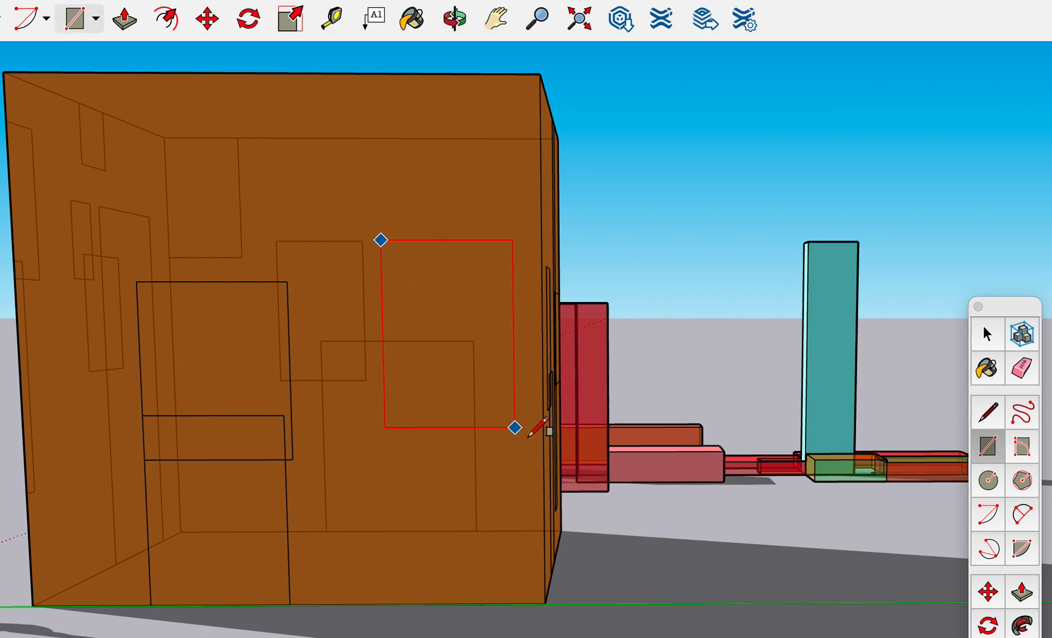
pyautogui.click(544, 447)
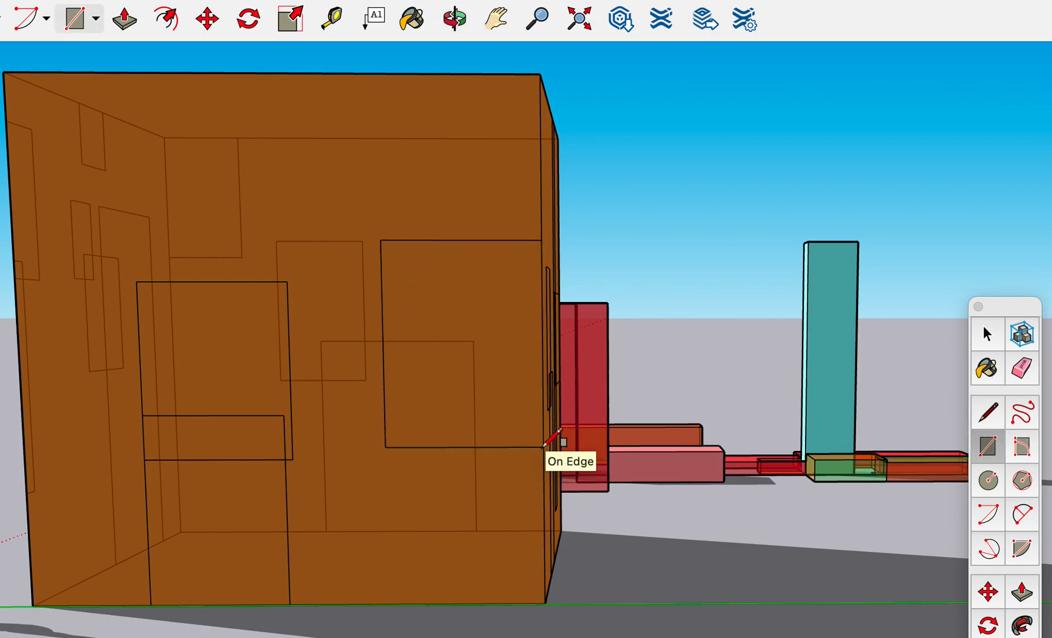
# Add two overlapping narrow rectangles near the base of the same side face and another one along its upper edge
pyautogui.click(449, 411)
pyautogui.click(498, 569)
pyautogui.click(427, 503)
pyautogui.click(474, 604)
pyautogui.click(308, 107)
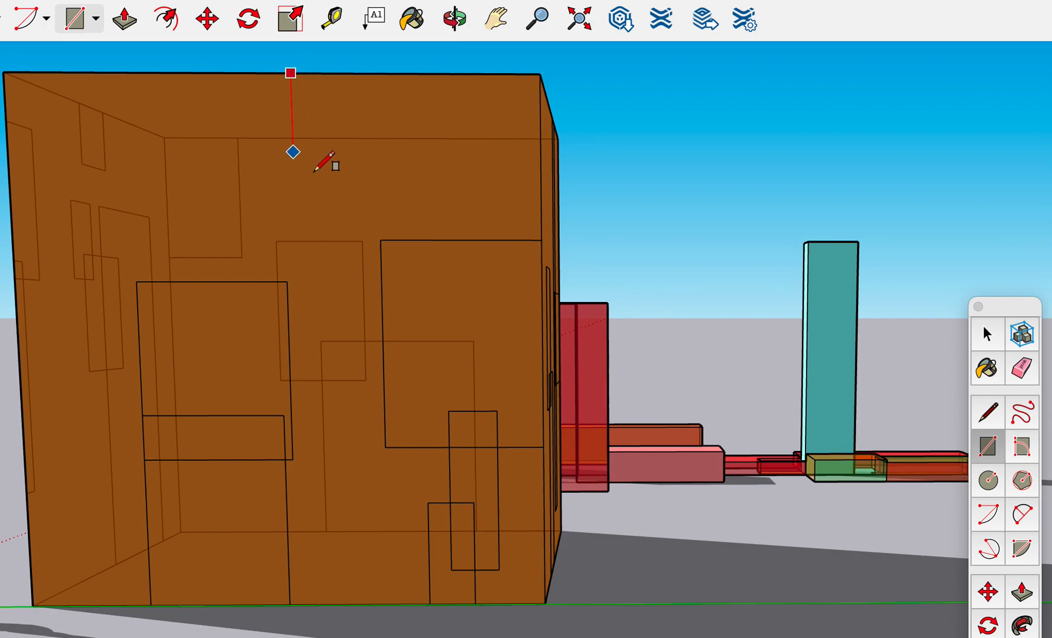
pyautogui.click(348, 183)
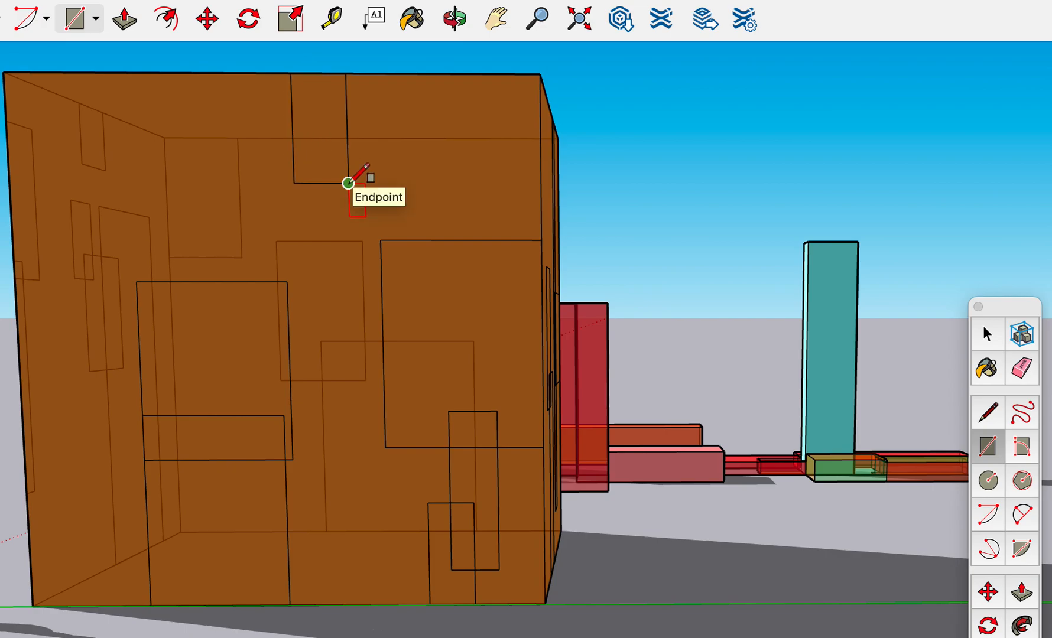
# Move the floating tool palette lower to clear the drawing area and place the Styles window beside the whole layout
pyautogui.scroll(-3, 348, 183)
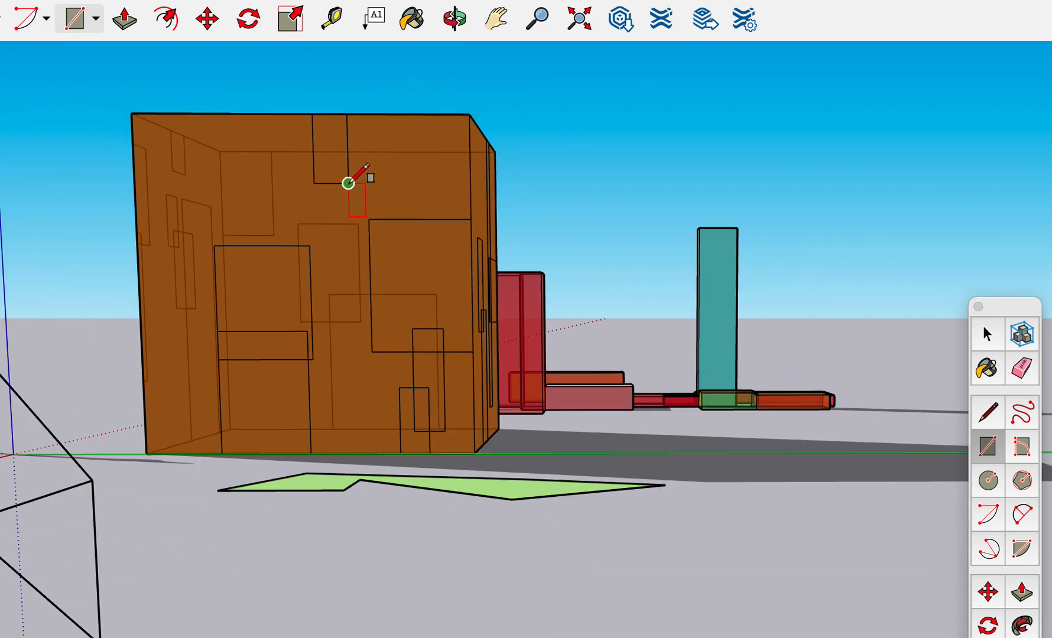
pyautogui.press('o')
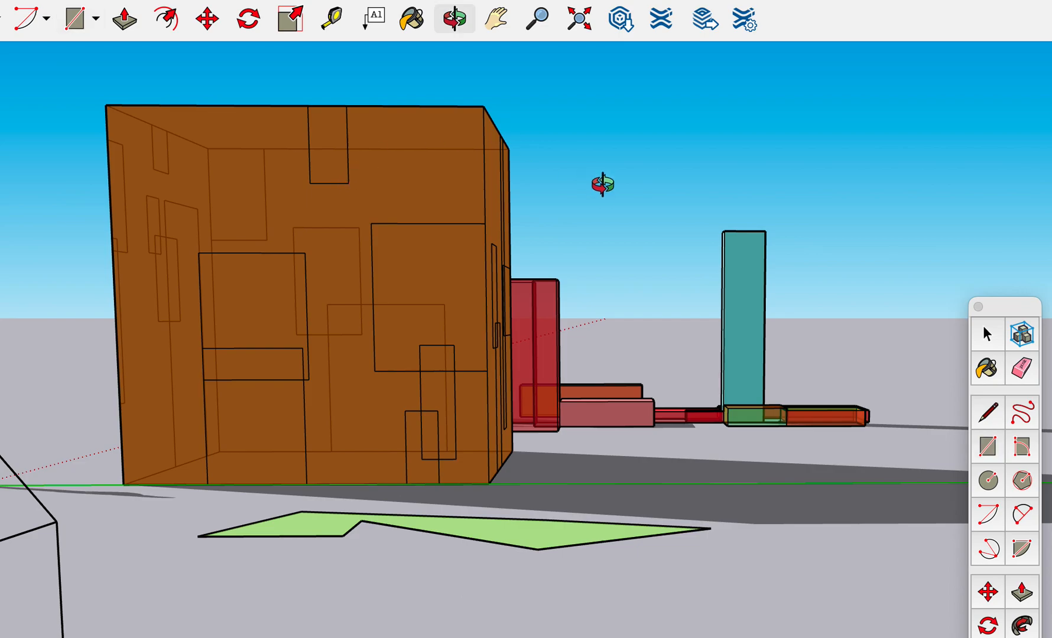
pyautogui.moveTo(594, 198); pyautogui.dragTo(136, 452)
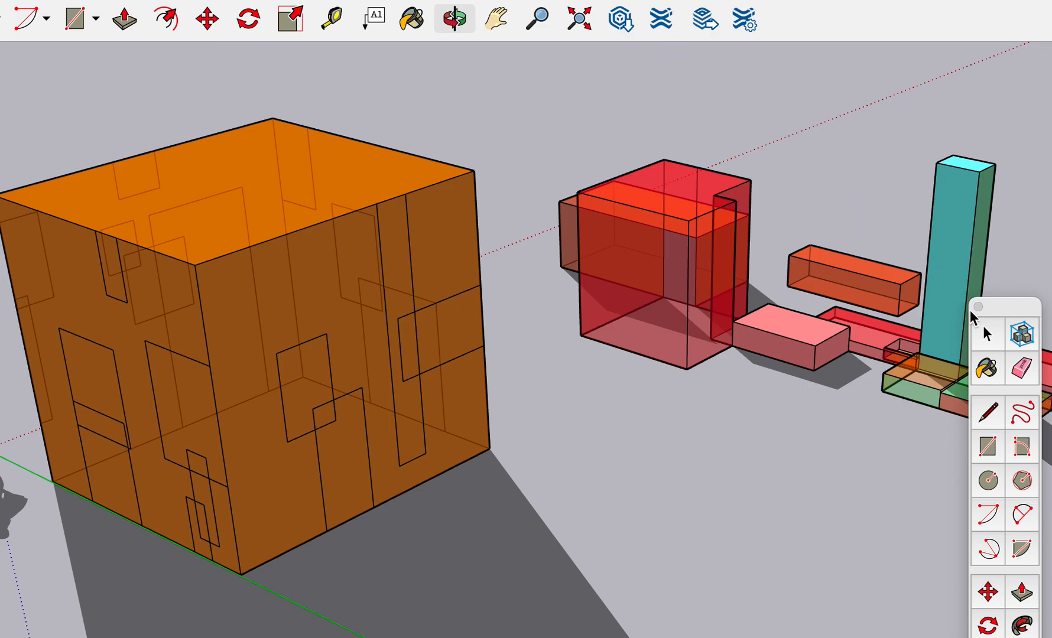
pyautogui.moveTo(998, 306); pyautogui.dragTo(1004, 553)
pyautogui.scroll(-5, 838, 277)
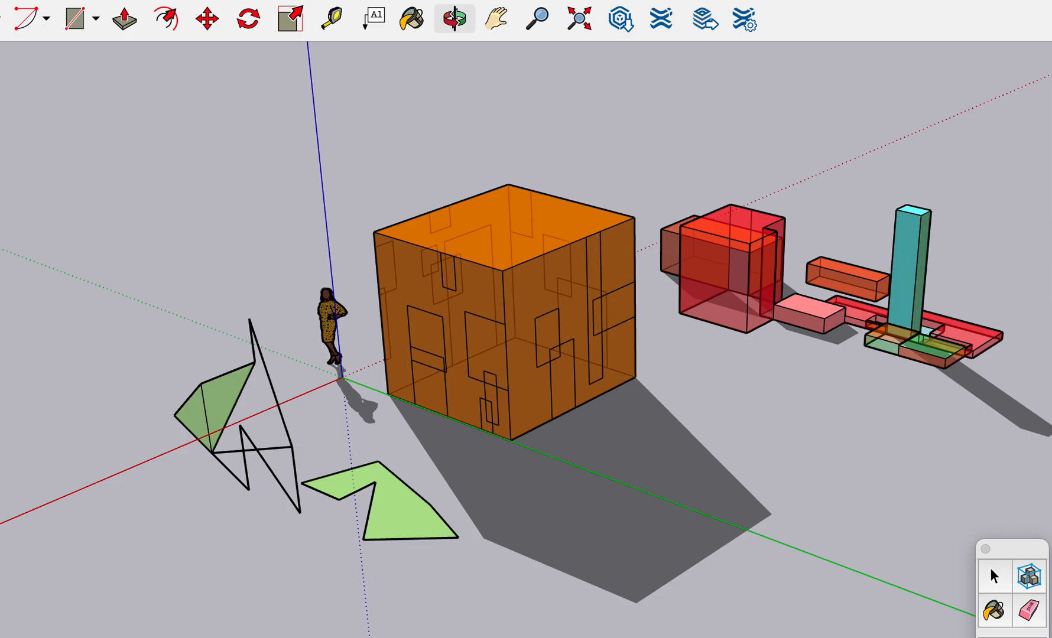
pyautogui.moveTo(855, 0); pyautogui.dragTo(867, 63)
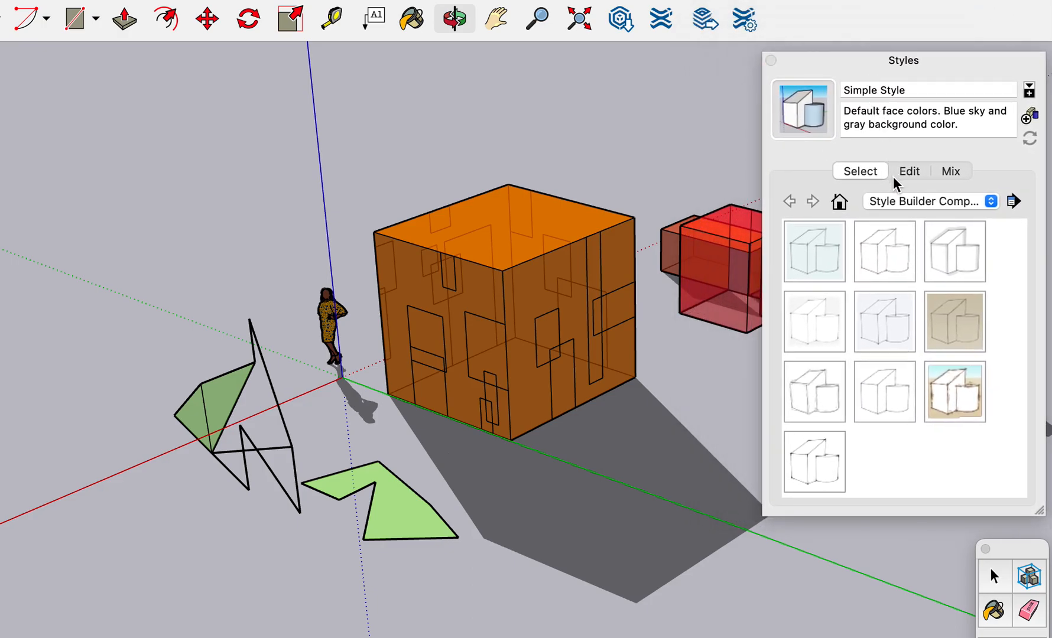
# Try the Blues, Beige and Green, and Dark Green and Orange styles from the Color Sets collection
pyautogui.click(896, 202)
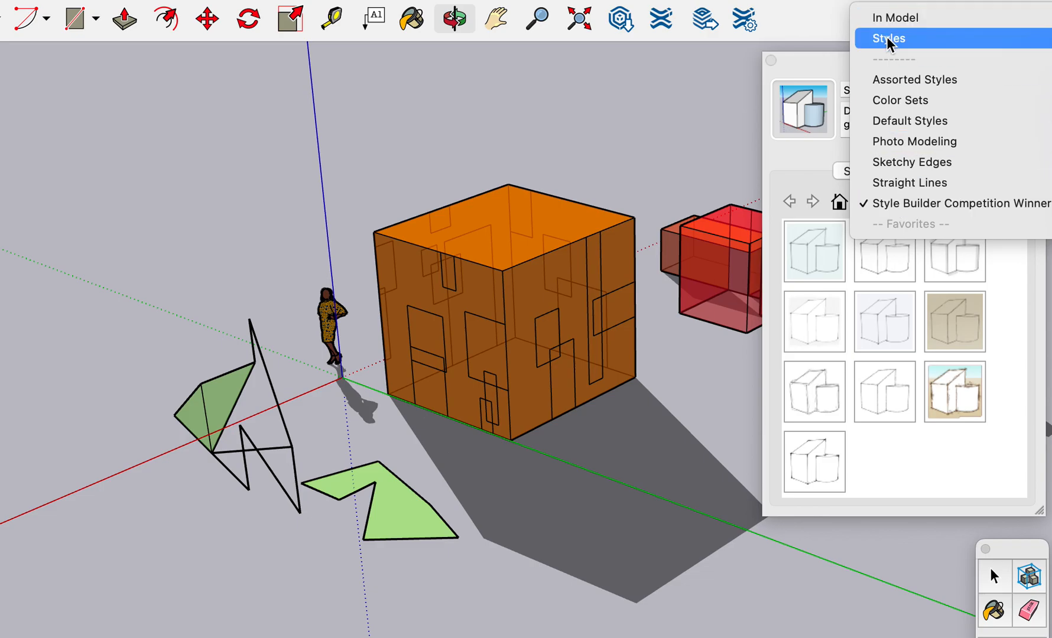
pyautogui.click(899, 101)
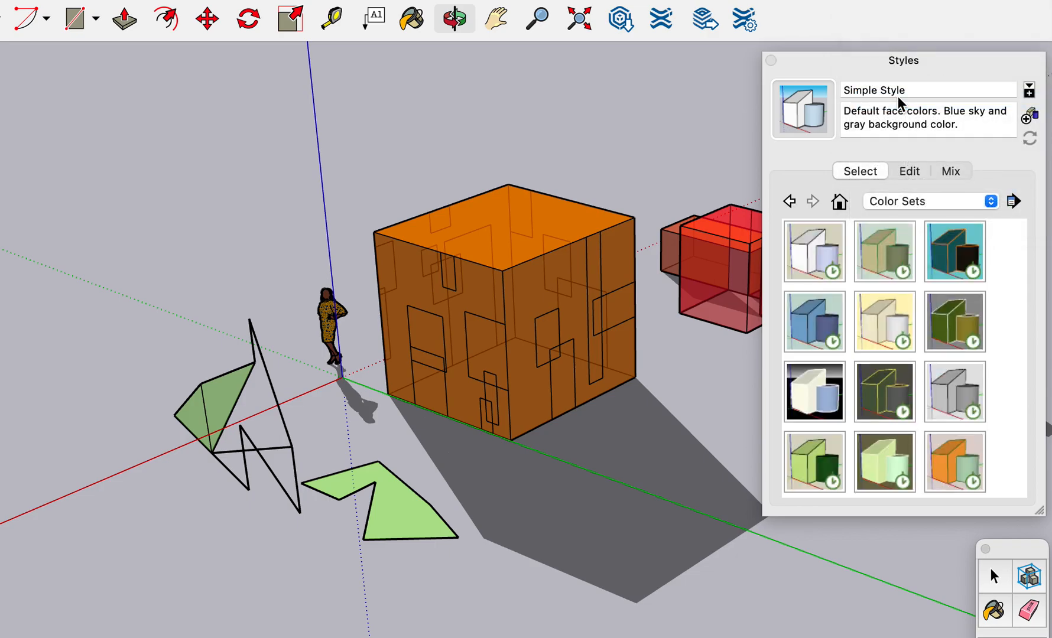
pyautogui.click(820, 332)
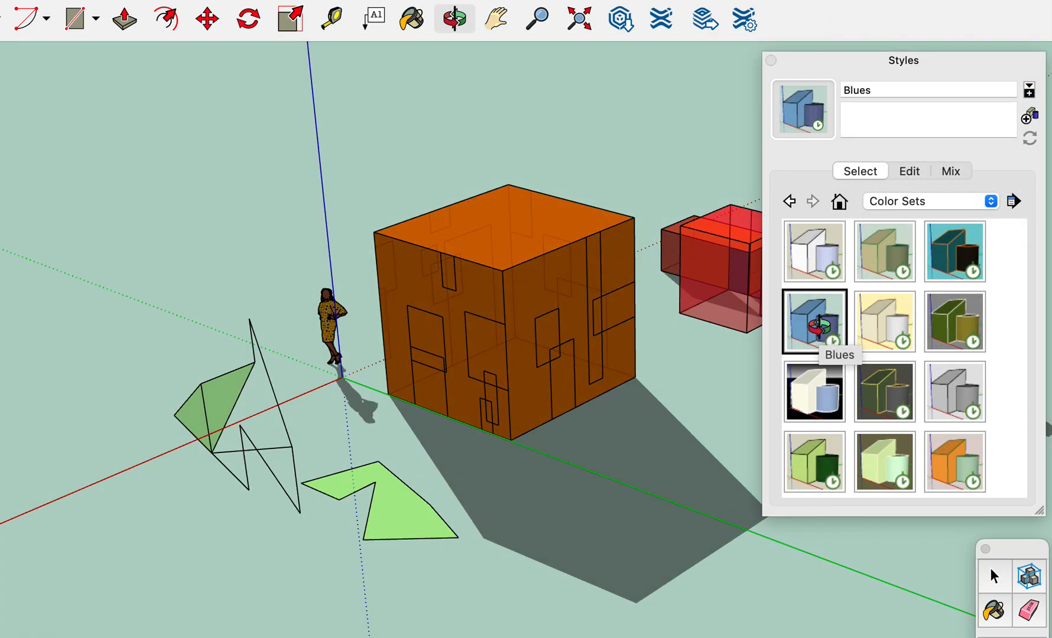
pyautogui.click(885, 240)
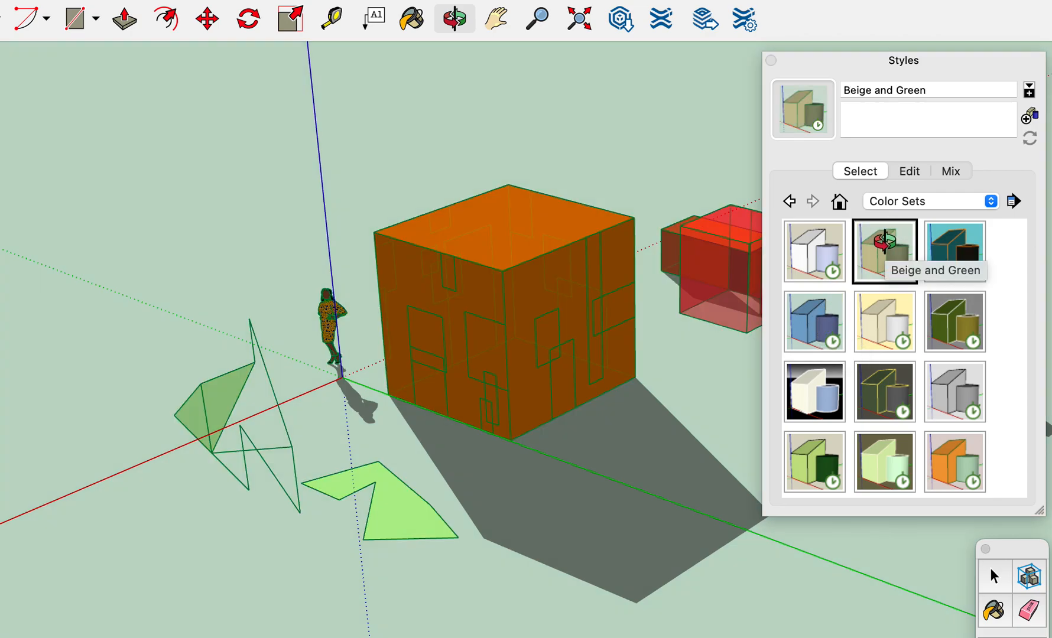
pyautogui.click(884, 390)
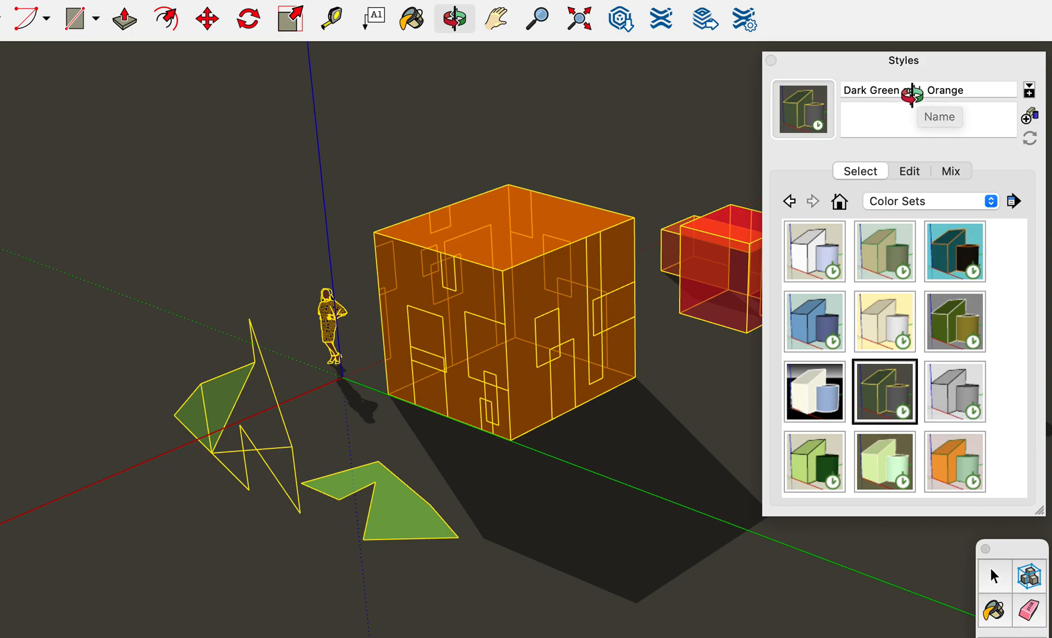
pyautogui.click(913, 91)
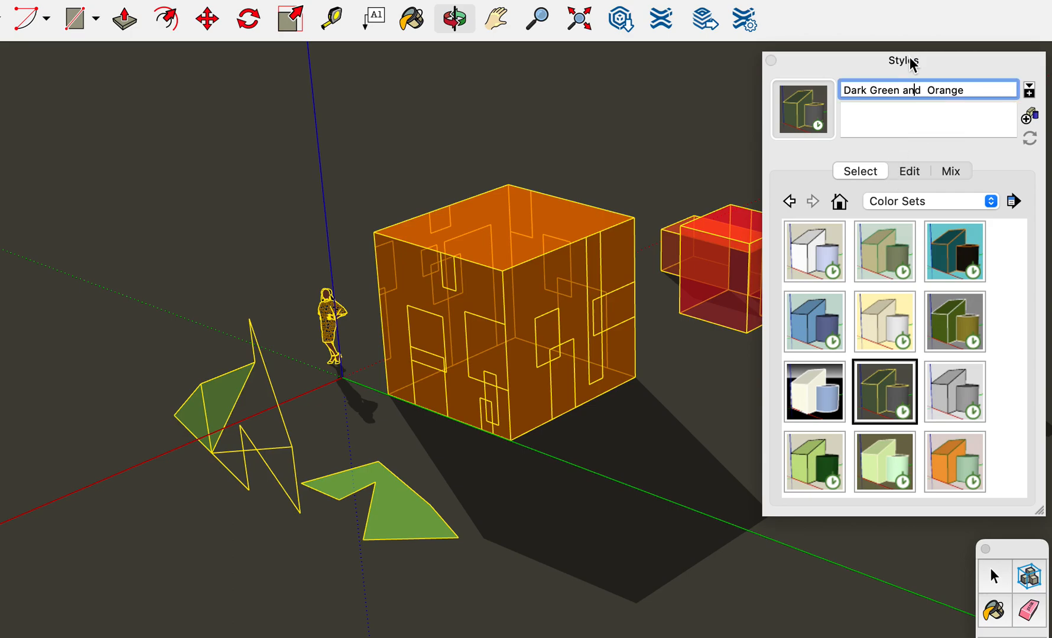
# Apply the Pencil Edges With Whiteout Border style from the Style Builder Competition Winners collection
pyautogui.click(913, 204)
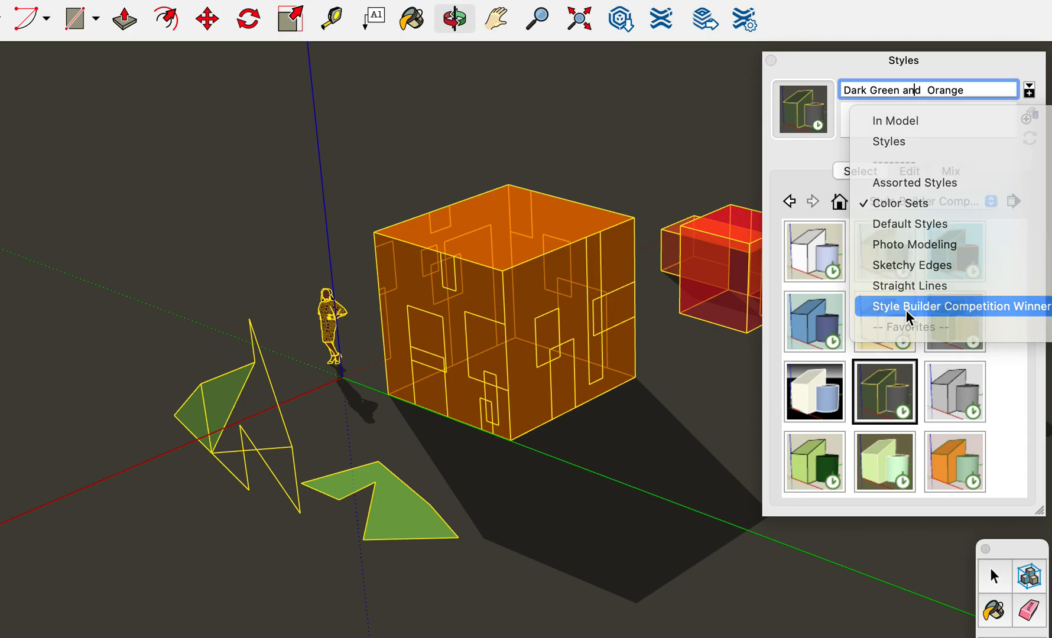
pyautogui.click(908, 307)
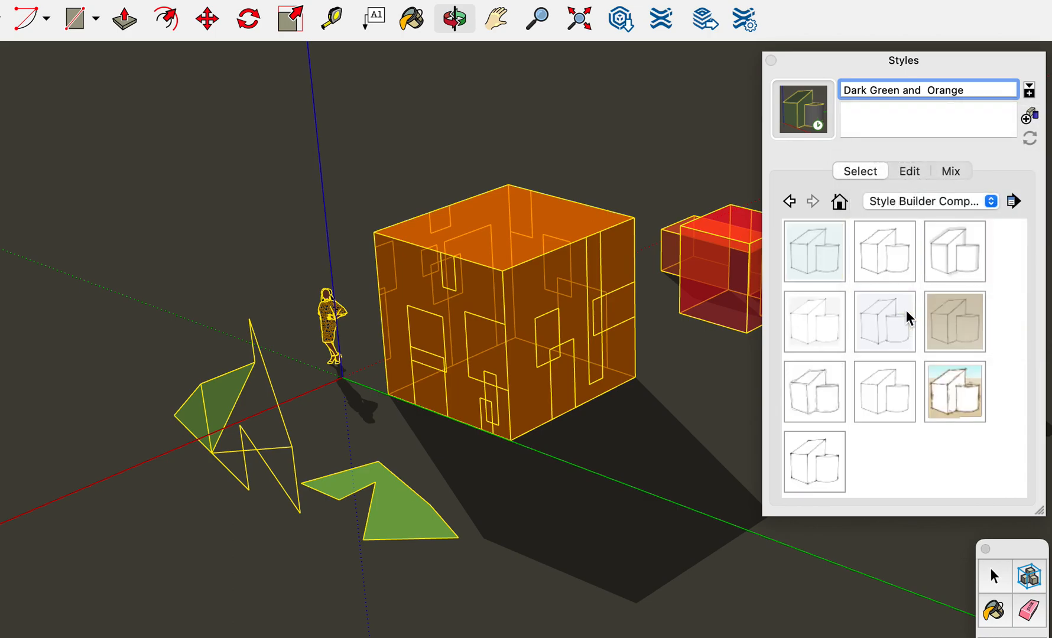
pyautogui.click(807, 324)
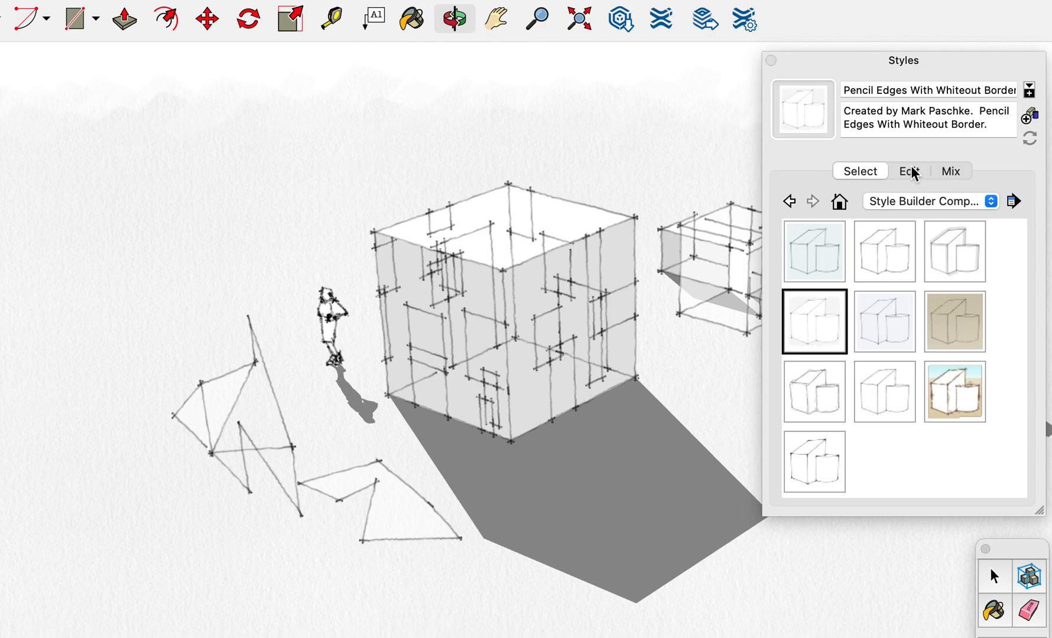
# Try the Generic CAD style from the Assorted Styles collection
pyautogui.click(900, 205)
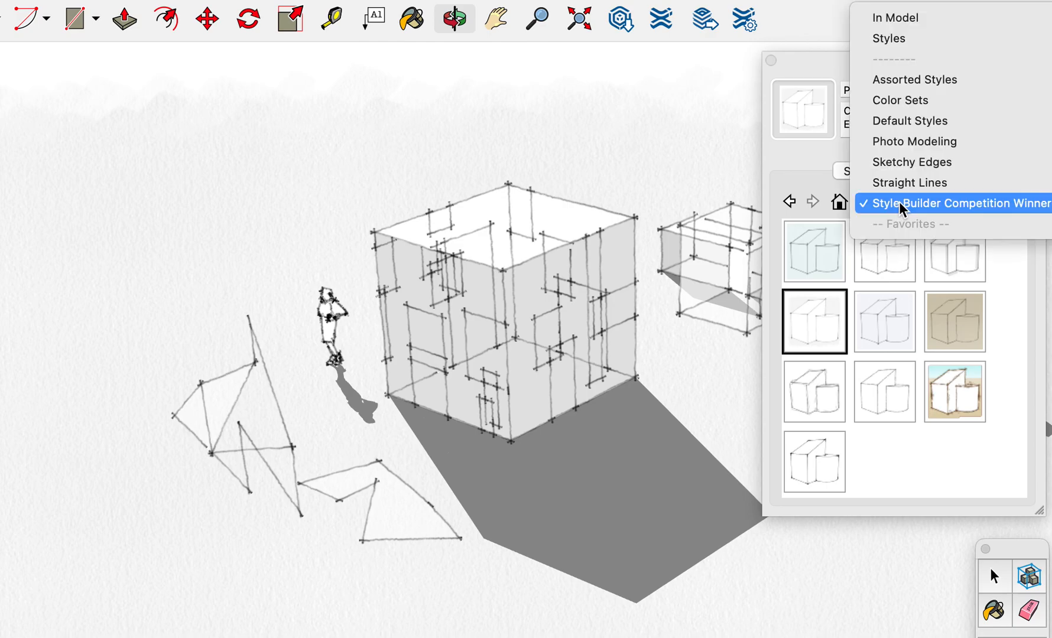
pyautogui.click(900, 84)
pyautogui.click(891, 389)
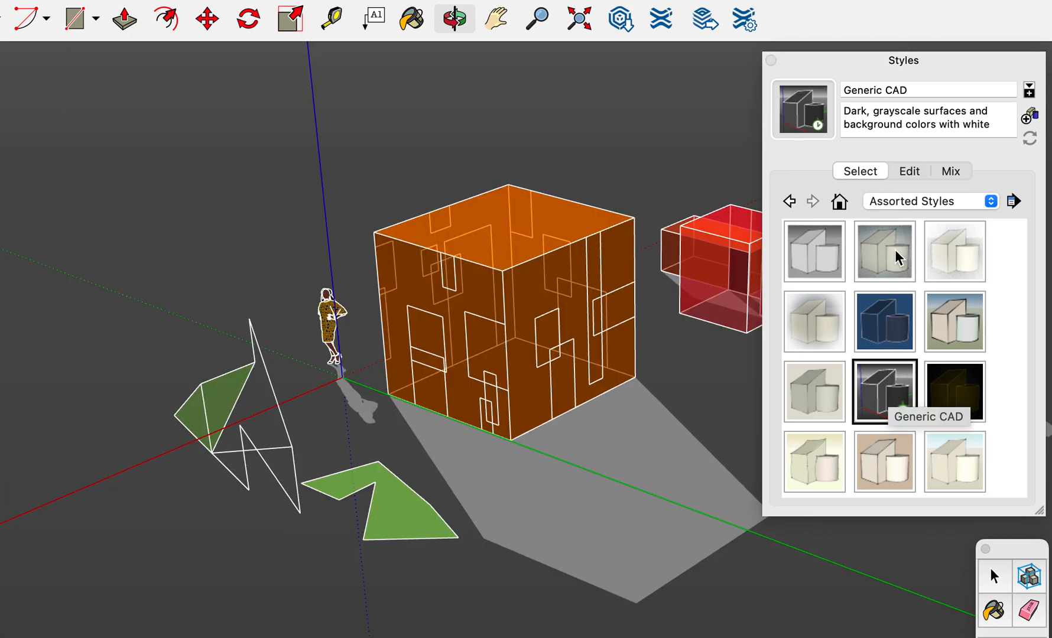
# Try the Dark Green and Orange, Cammo, and Color Blind styles from the Color Sets collection
pyautogui.click(912, 202)
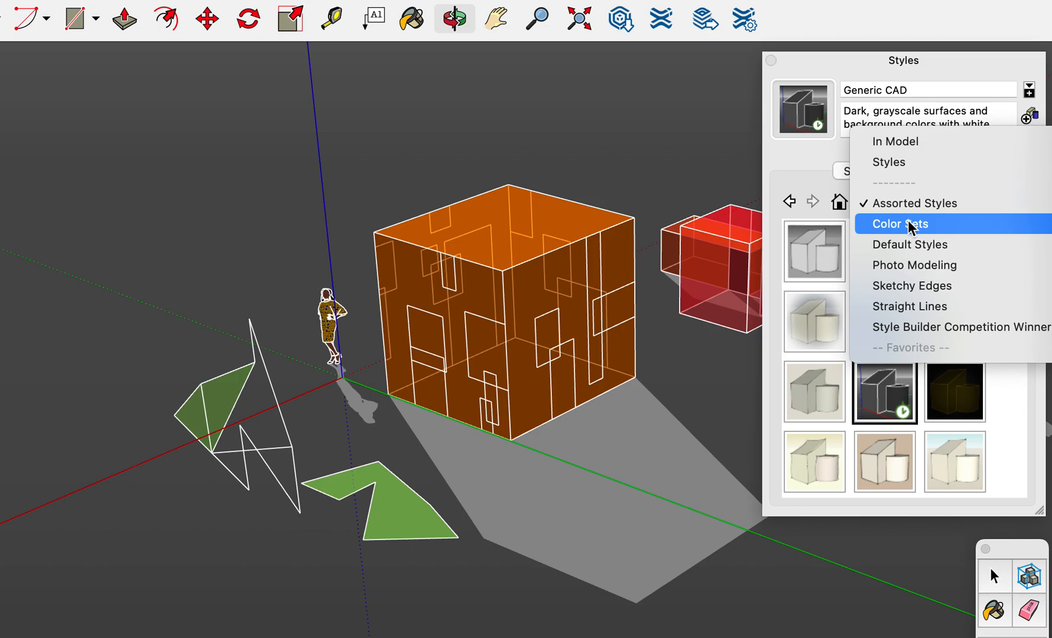
pyautogui.click(913, 225)
pyautogui.click(879, 389)
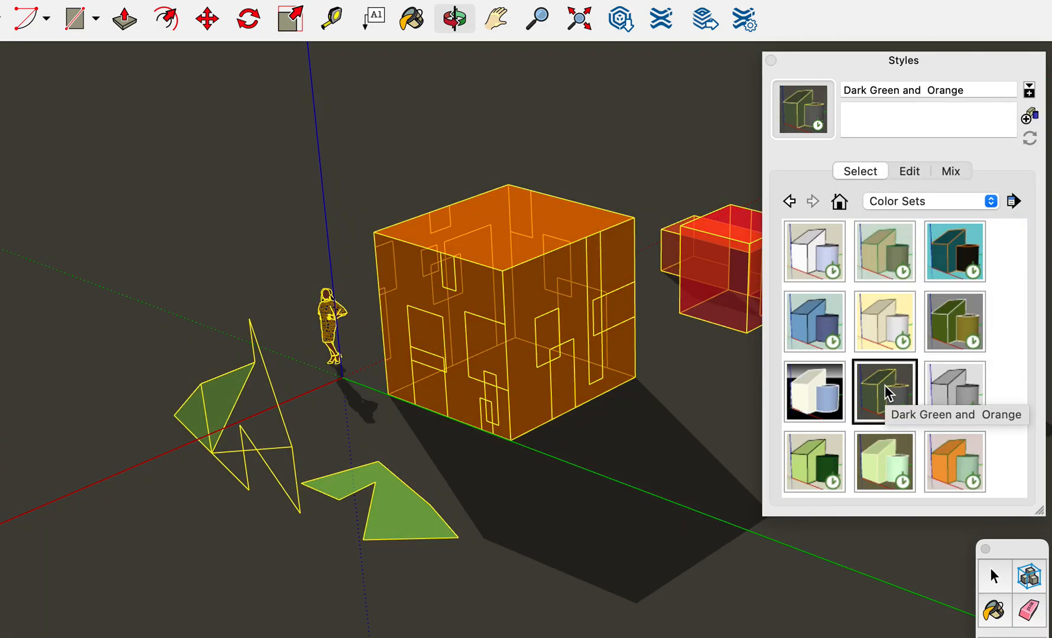
pyautogui.click(956, 325)
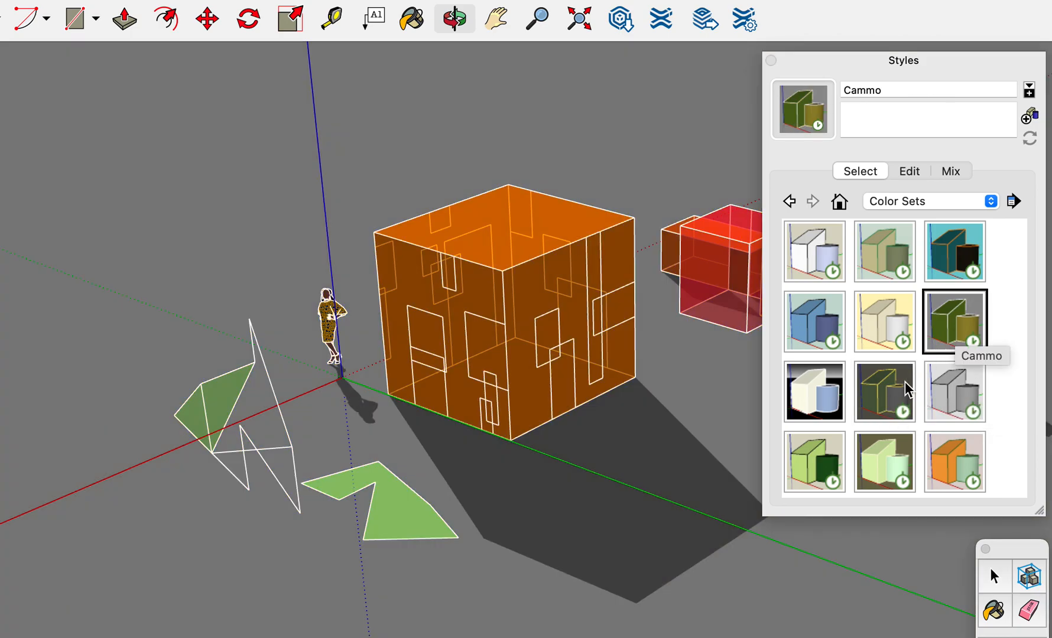
pyautogui.click(889, 394)
pyautogui.click(834, 410)
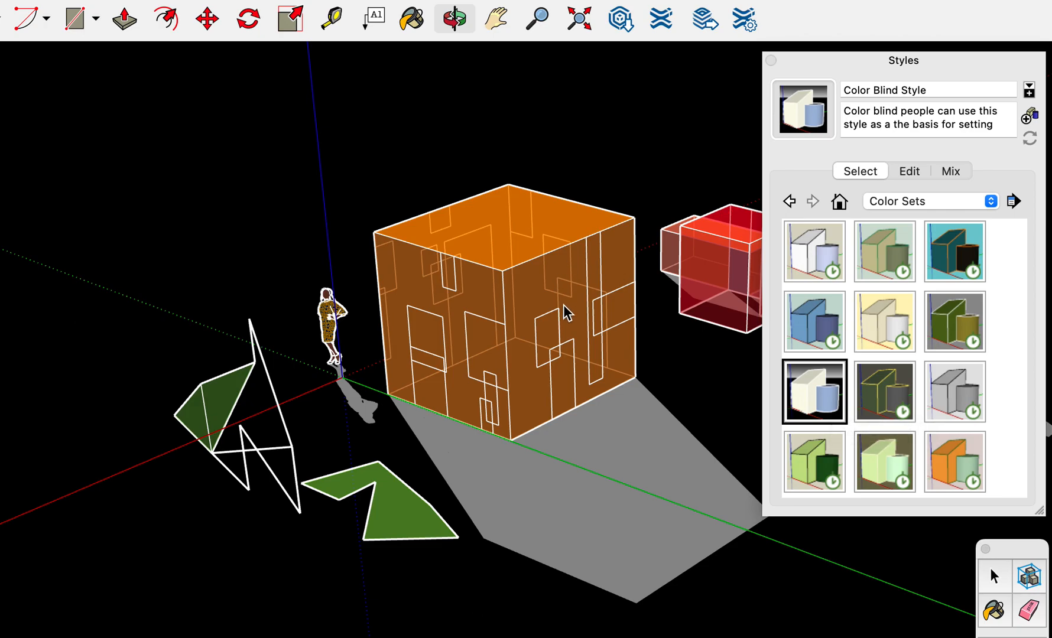
# Move the Styles window out of the way and examine the box layout in the Color Blind Style
pyautogui.moveTo(827, 57); pyautogui.dragTo(1051, 59)
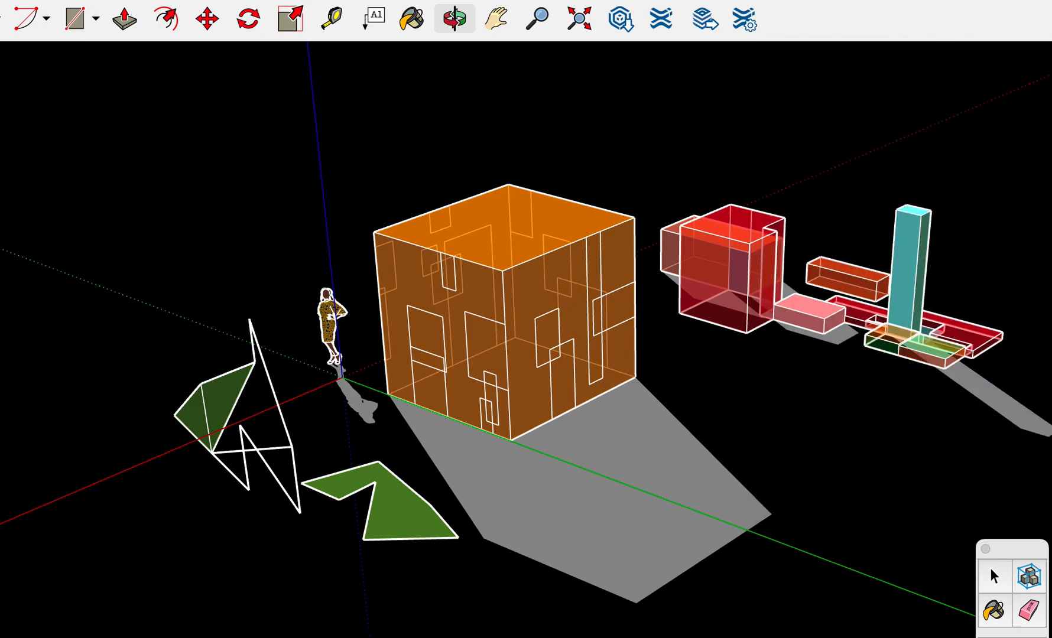
pyautogui.scroll(10, 795, 298)
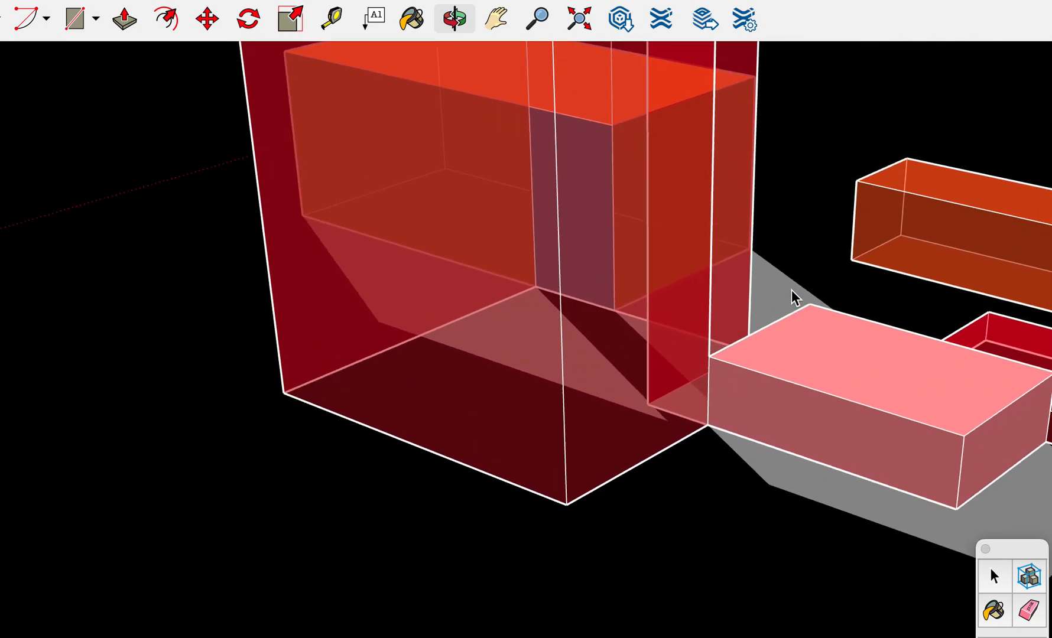
pyautogui.scroll(-15, 795, 298)
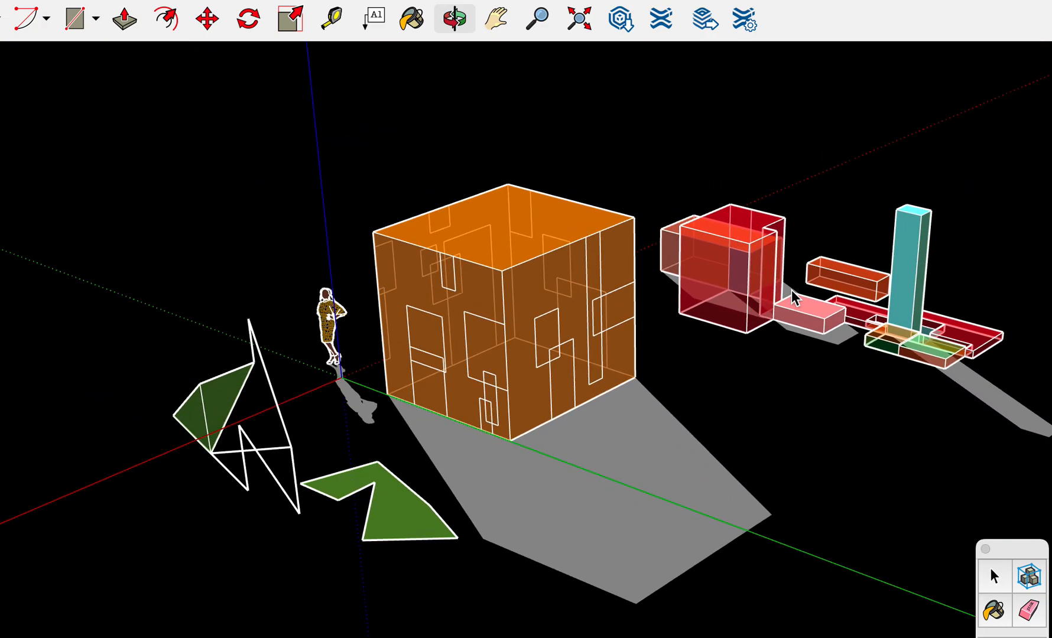
# Apply the Dark Green and Orange style, and rearrange the Styles window and tool palette to clear the model and expose all drawing tools
pyautogui.moveTo(1051, 59); pyautogui.dragTo(806, 169)
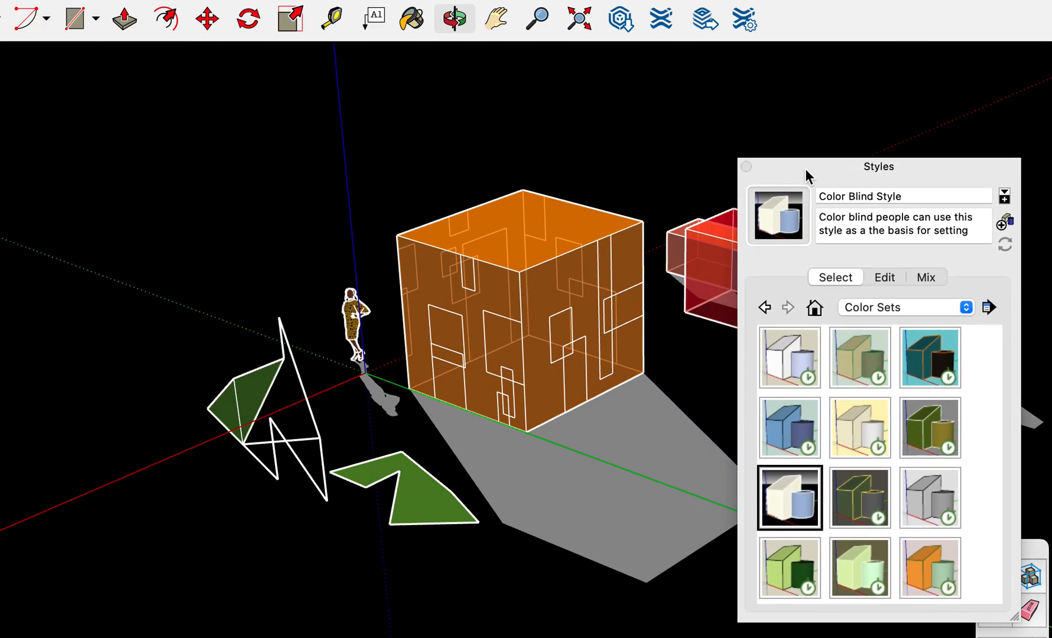
pyautogui.click(863, 495)
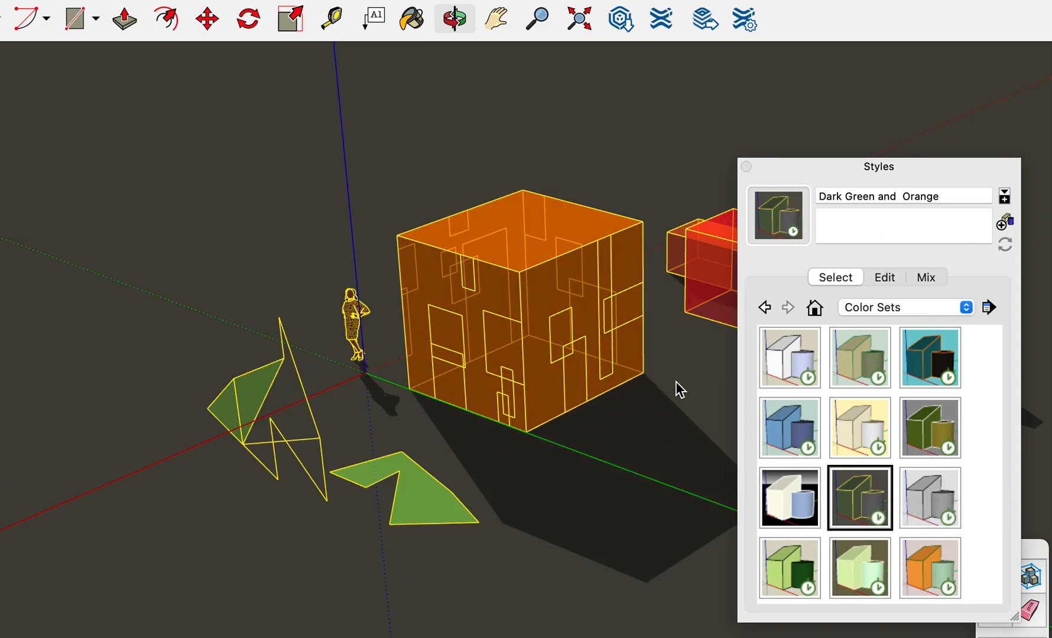
pyautogui.moveTo(792, 170); pyautogui.dragTo(1051, 82)
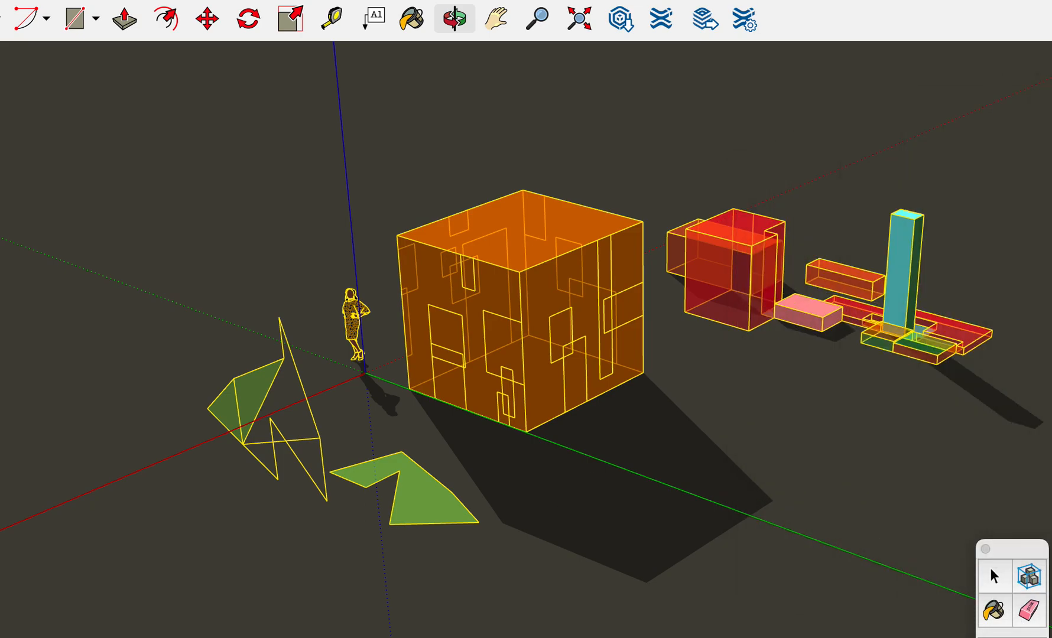
pyautogui.moveTo(1027, 550); pyautogui.dragTo(1031, 47)
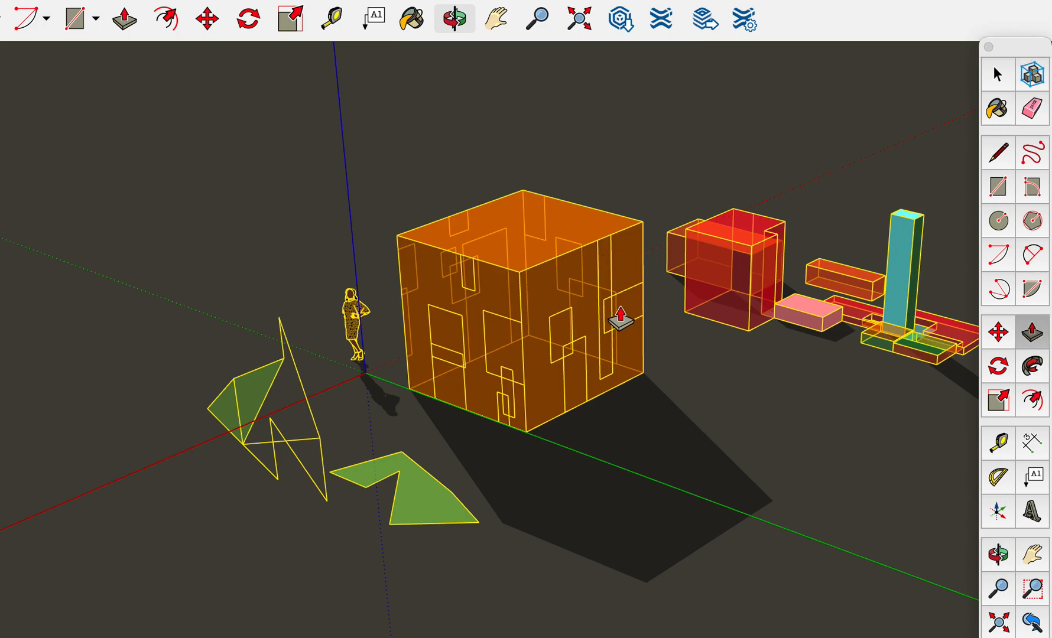
# Push/Pull the shapes on the orange box's side face: edge rectangle, tall strip and lower door outward, narrow overlap and window inward
pyautogui.scroll(5, 621, 319)
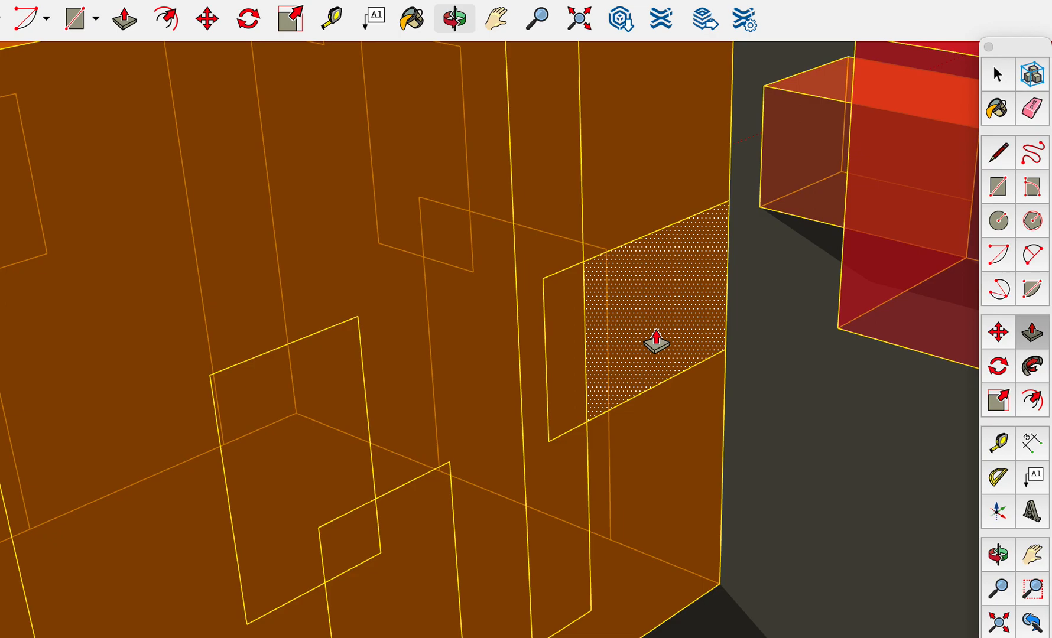
pyautogui.moveTo(656, 341); pyautogui.dragTo(669, 348)
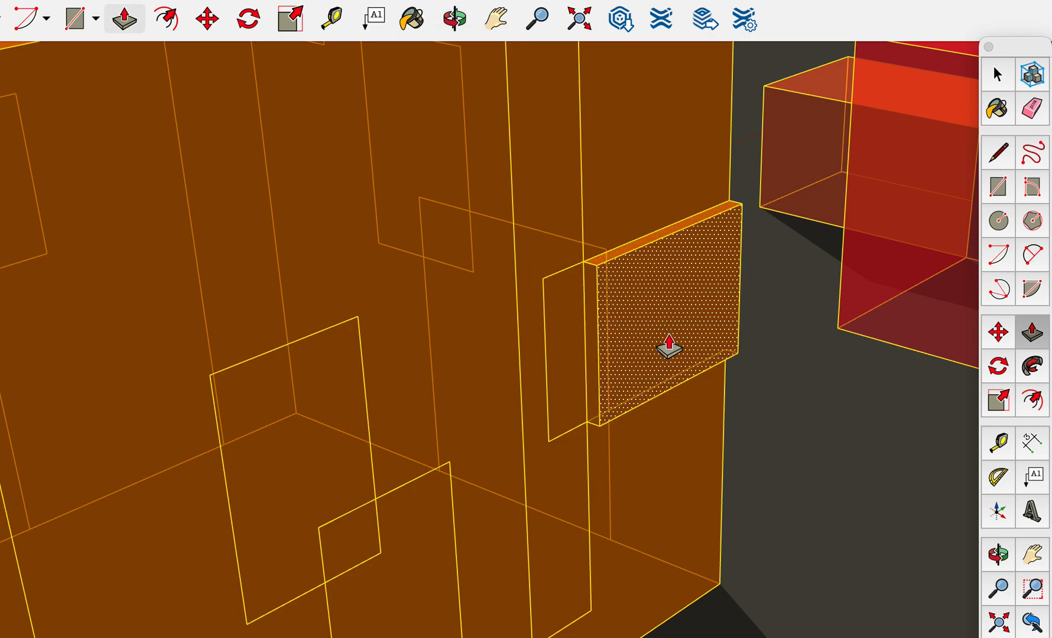
pyautogui.moveTo(579, 390); pyautogui.dragTo(533, 368)
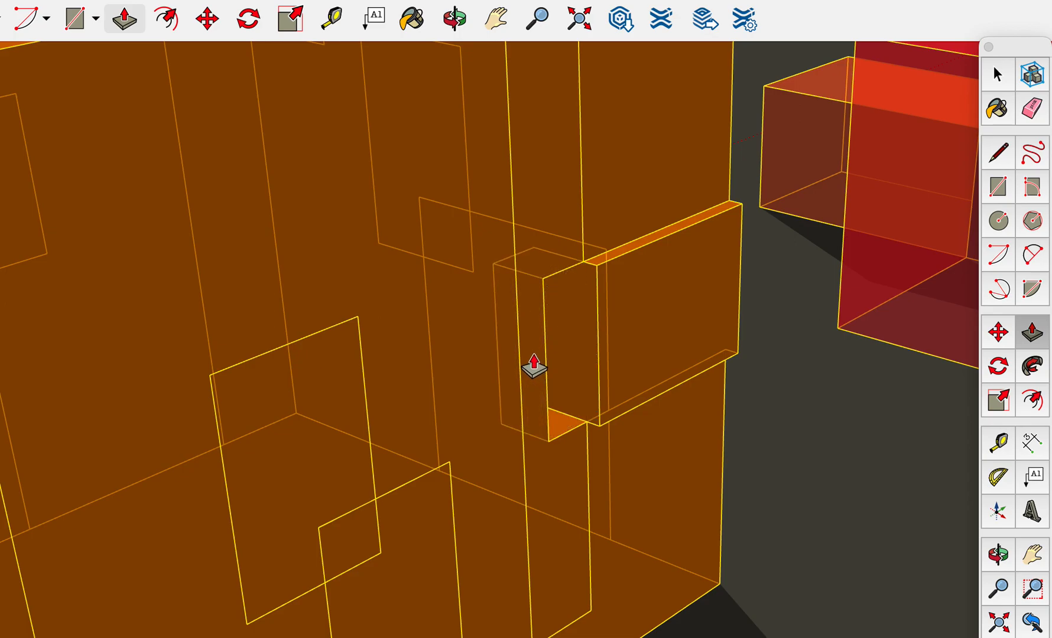
pyautogui.moveTo(553, 487); pyautogui.dragTo(628, 532)
pyautogui.moveTo(422, 564); pyautogui.dragTo(453, 583)
pyautogui.moveTo(321, 455); pyautogui.dragTo(298, 439)
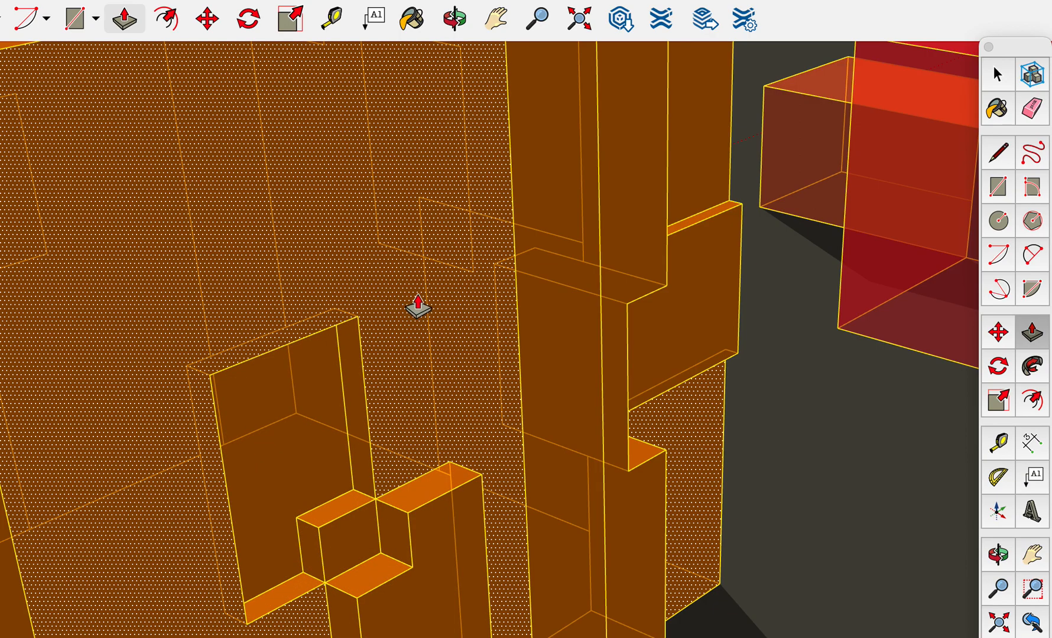
# On the orange box's adjacent face, pull out the large rectangle at the corner and the narrow shape at the base
pyautogui.scroll(-5, 418, 305)
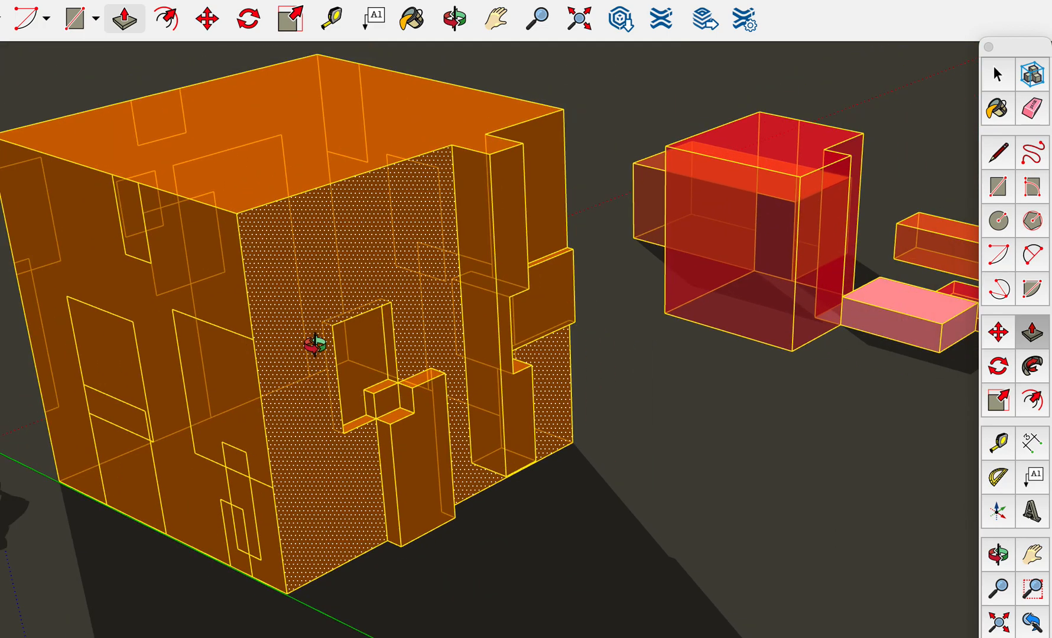
pyautogui.press('o')
pyautogui.moveTo(227, 371); pyautogui.dragTo(821, 233)
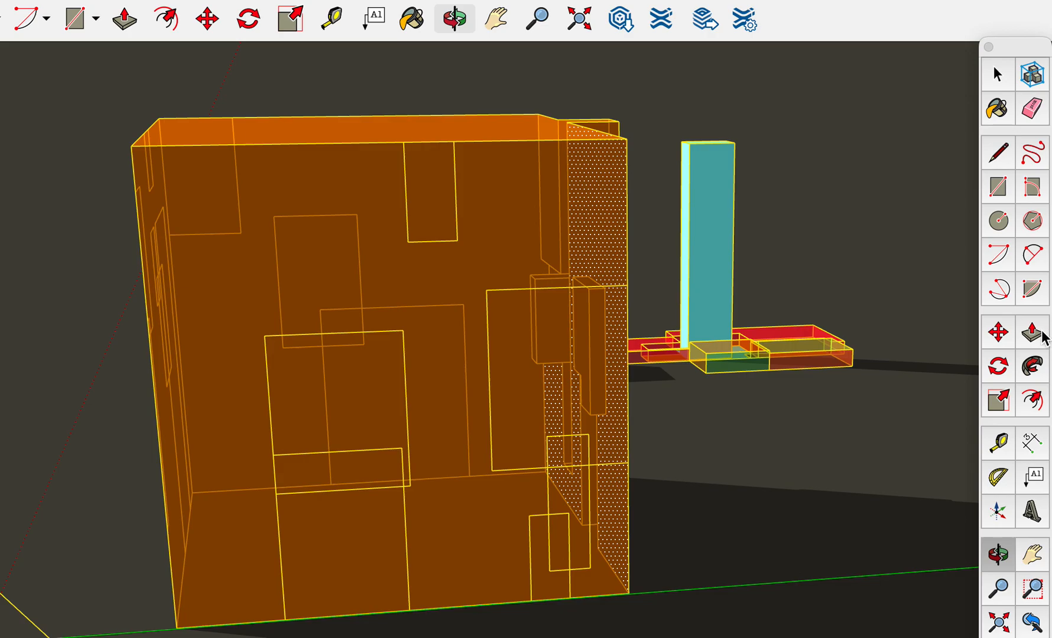
pyautogui.click(1032, 332)
pyautogui.click(516, 404)
pyautogui.click(529, 412)
pyautogui.click(538, 588)
pyautogui.click(541, 600)
# Pull the upper rectangle of the door-like opening outward, and pull the panel beneath it out slightly
pyautogui.click(337, 419)
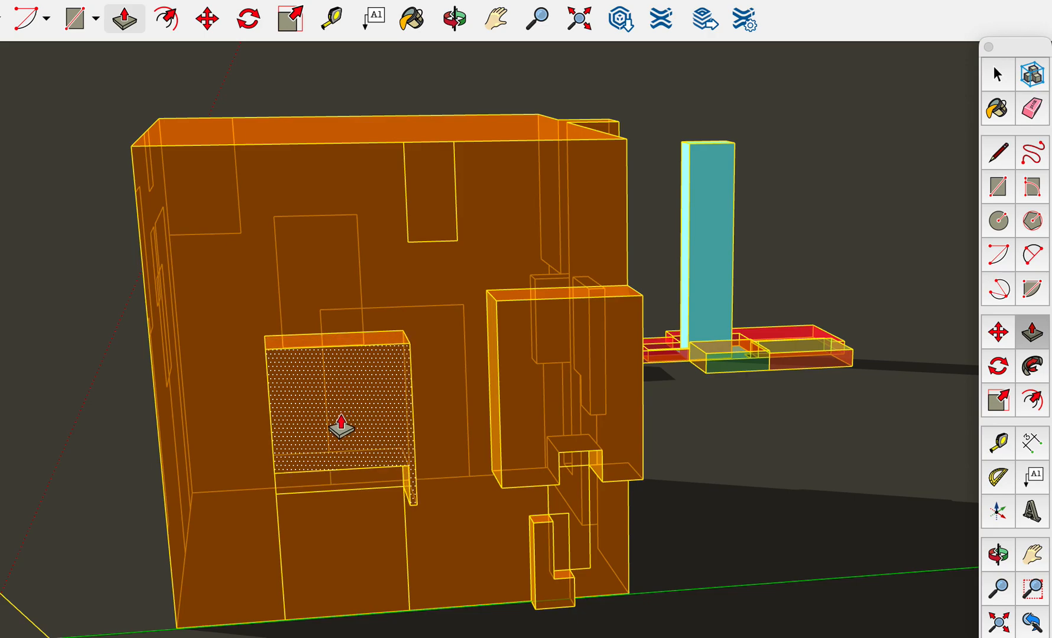
pyautogui.click(385, 427)
pyautogui.scroll(5, 406, 484)
pyautogui.scroll(2, 407, 480)
pyautogui.click(354, 597)
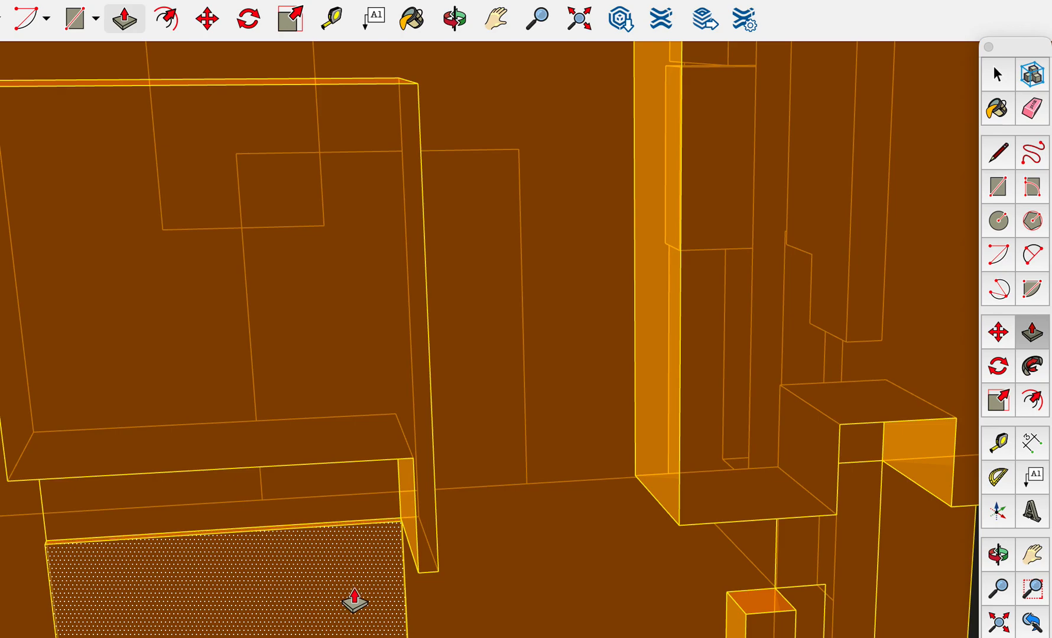
pyautogui.click(352, 603)
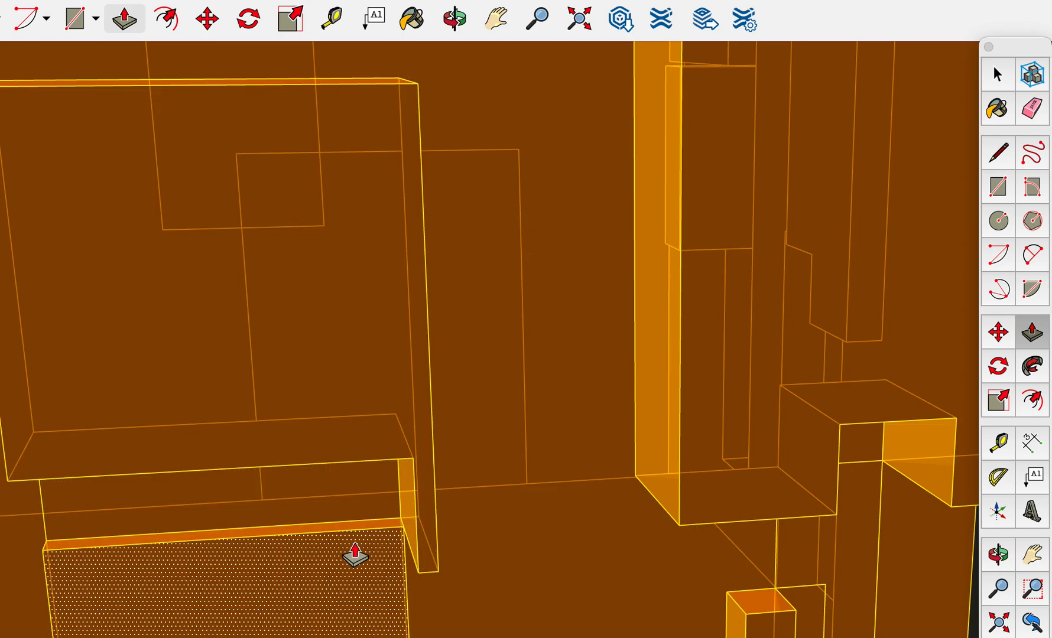
# Pull the main surface of the wall facing the human figure slightly outward around its drawn rectangles
pyautogui.press('o')
pyautogui.moveTo(225, 495); pyautogui.dragTo(977, 376)
pyautogui.moveTo(346, 524); pyautogui.dragTo(559, 559)
pyautogui.scroll(-10, 486, 556)
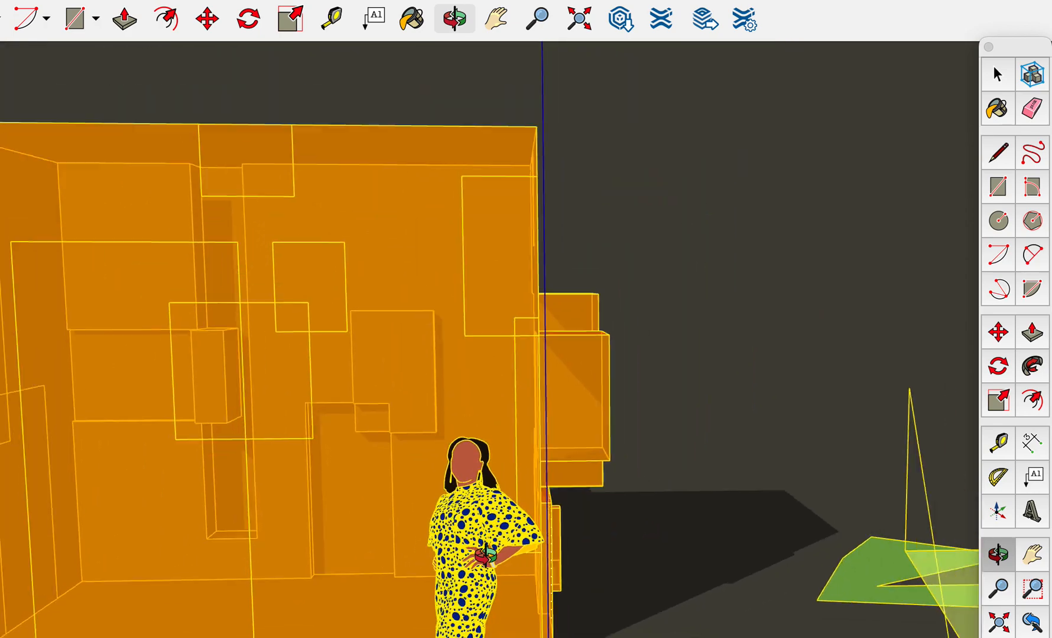
pyautogui.scroll(-3, 485, 556)
pyautogui.moveTo(317, 544); pyautogui.dragTo(796, 433)
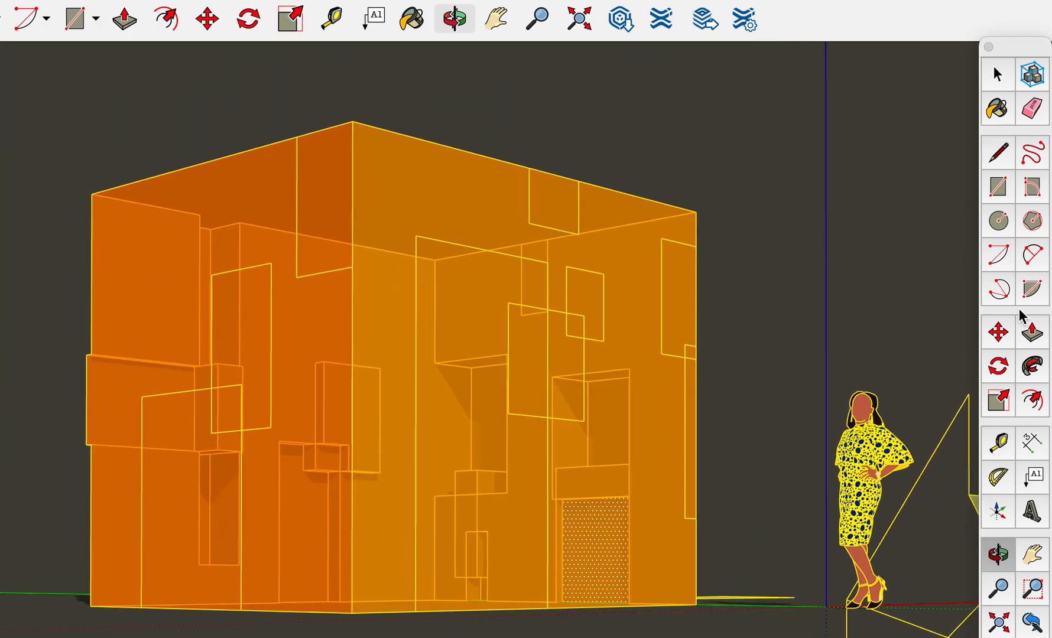
pyautogui.click(1032, 334)
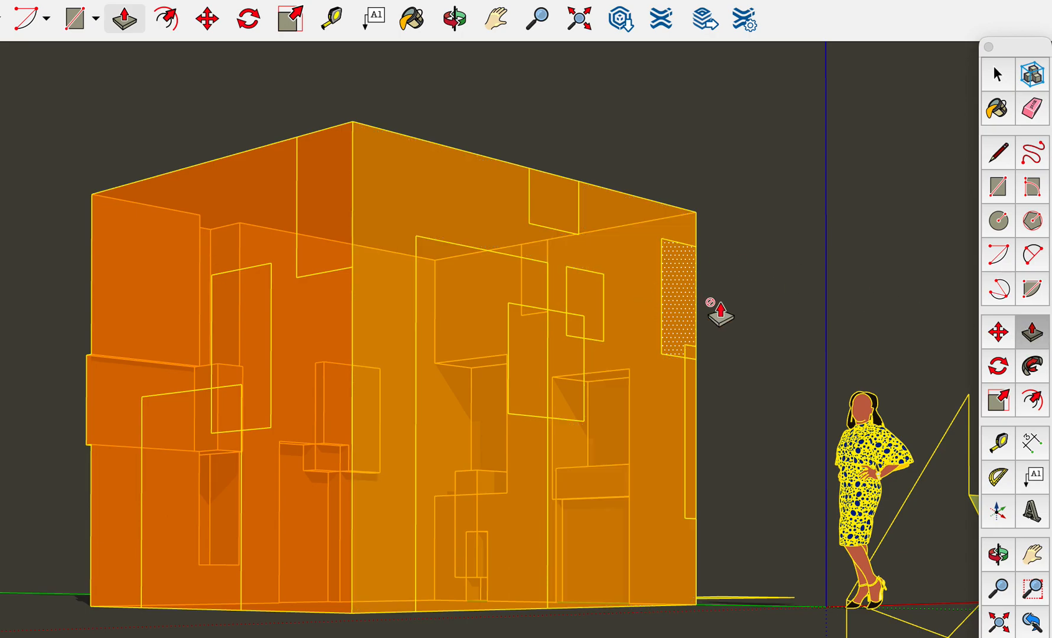
pyautogui.scroll(3, 683, 322)
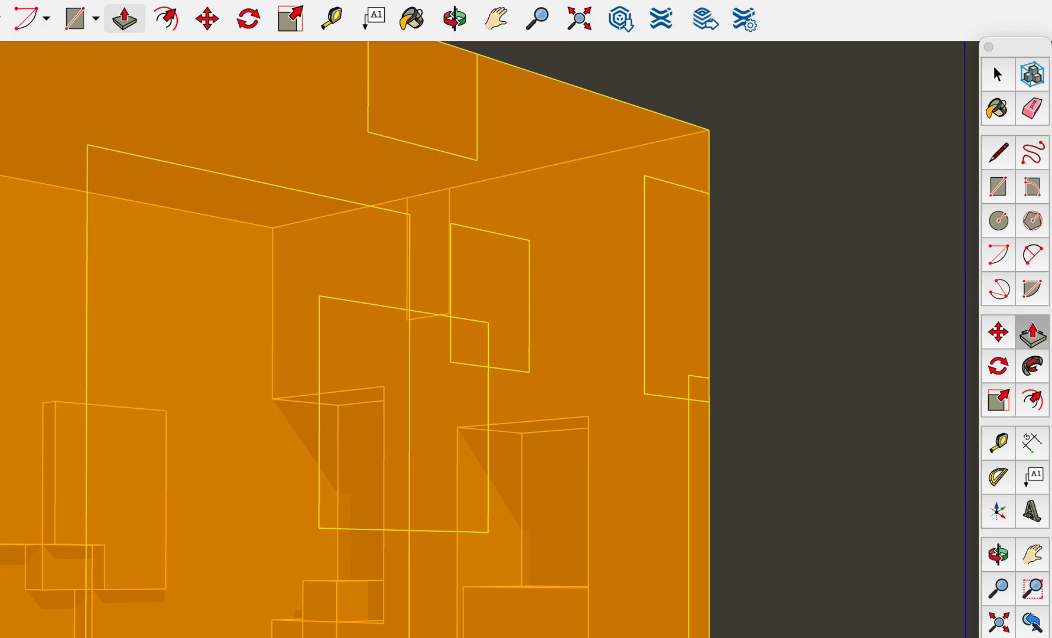
pyautogui.doubleClick(625, 434)
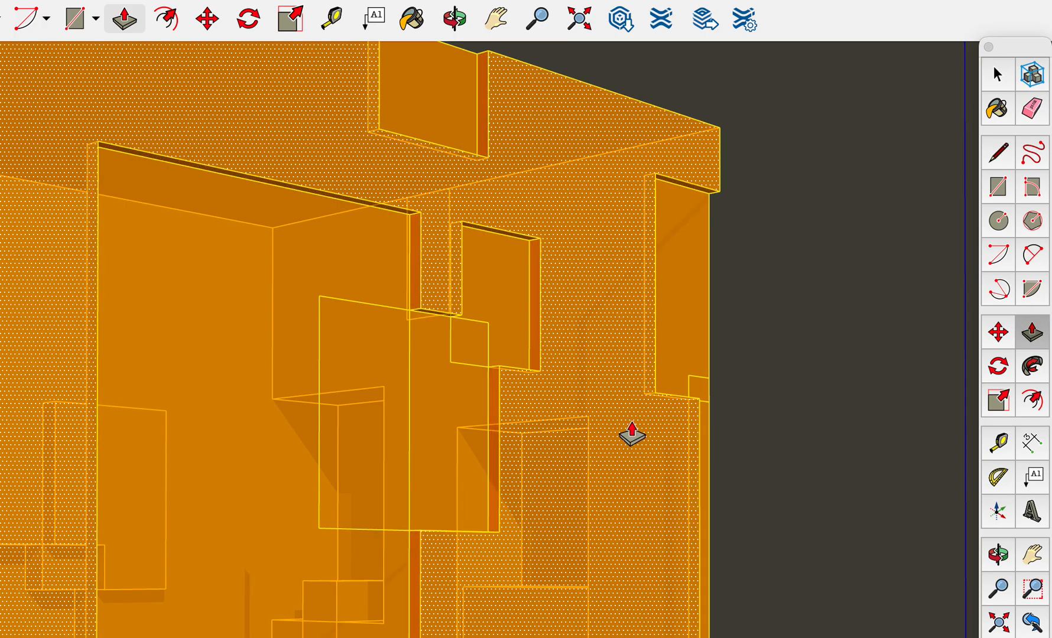
# Deepen the small window recess and pull the corner rectangle and lower edge strip flush with the wall surface
pyautogui.click(504, 307)
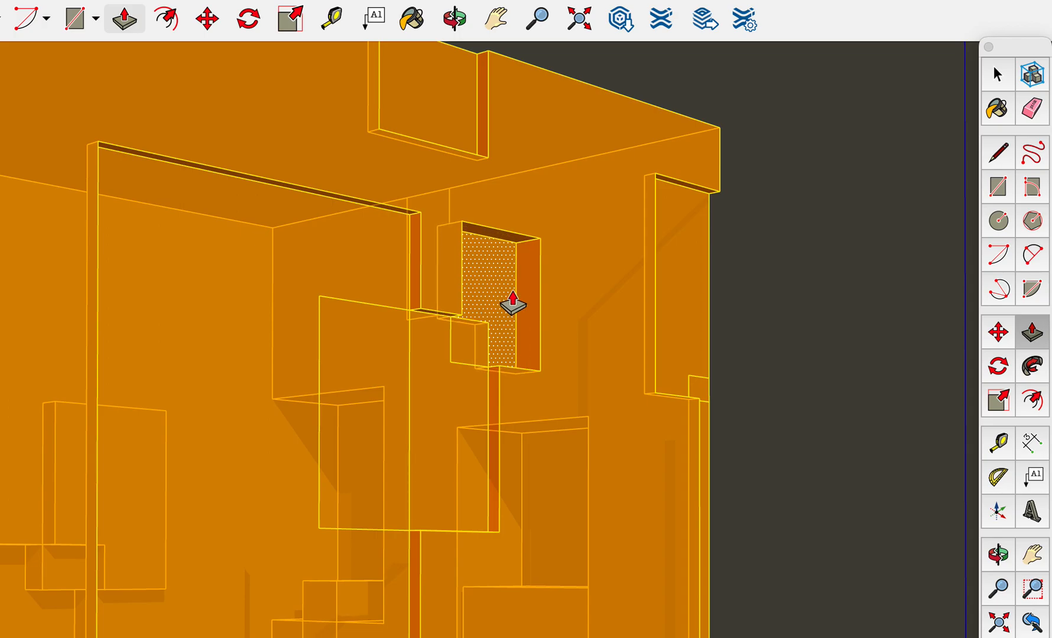
pyautogui.click(681, 312)
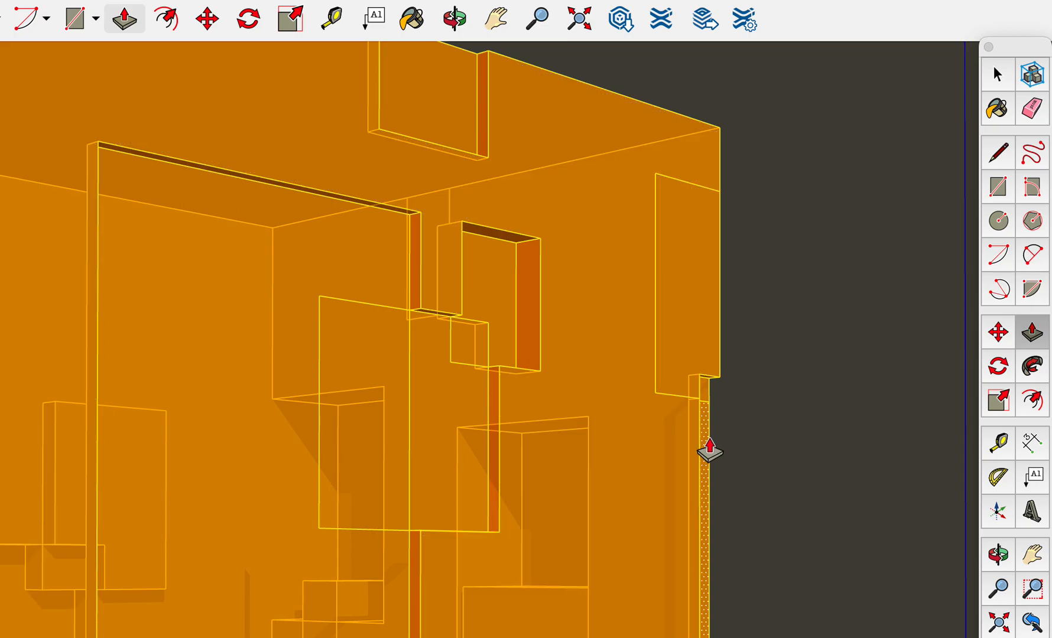
pyautogui.click(708, 460)
pyautogui.click(732, 461)
pyautogui.click(705, 464)
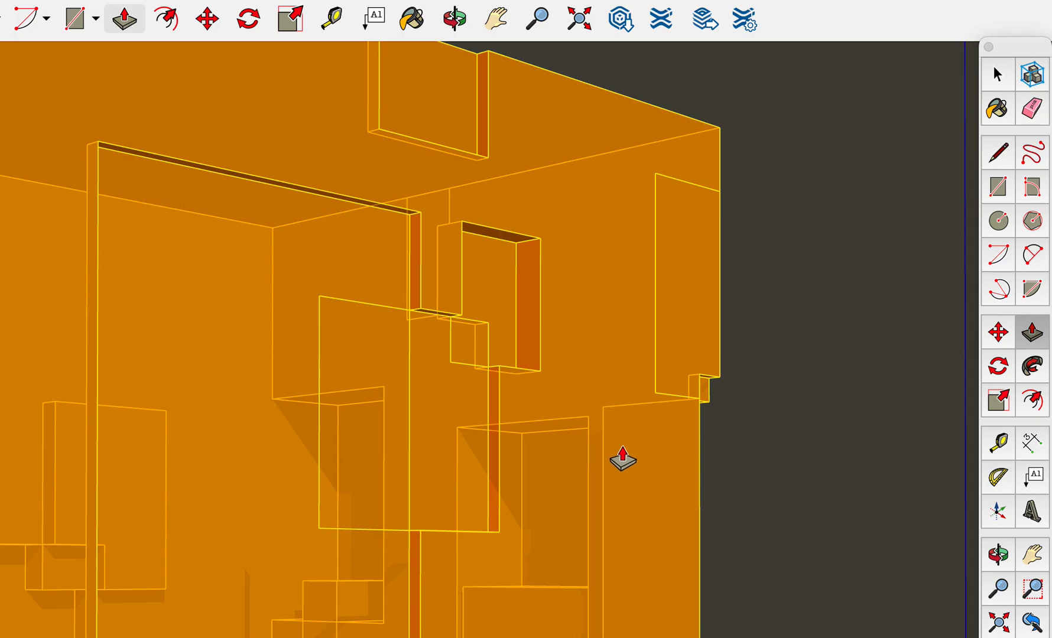
pyautogui.press('Escape')
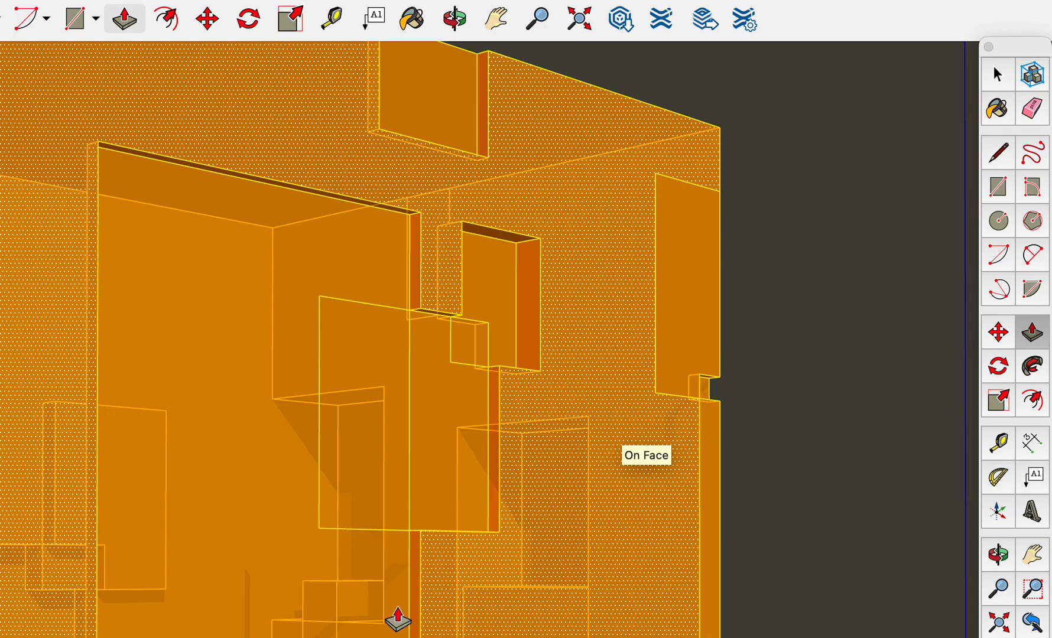
# Push the large door opening deep into the orange box and trim the side of the block overlapping it
pyautogui.click(305, 606)
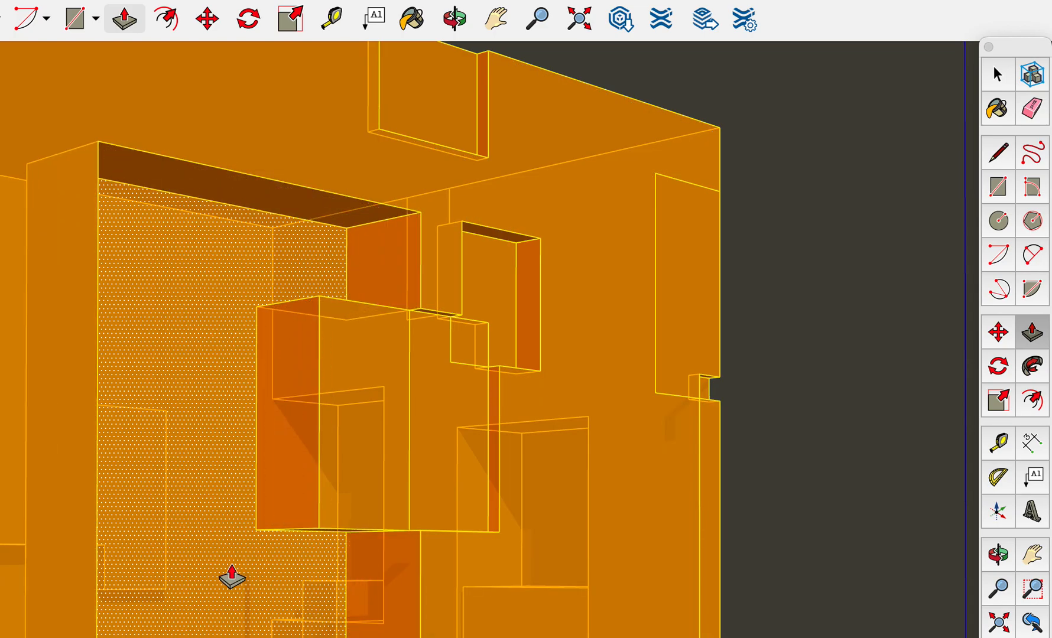
pyautogui.click(212, 571)
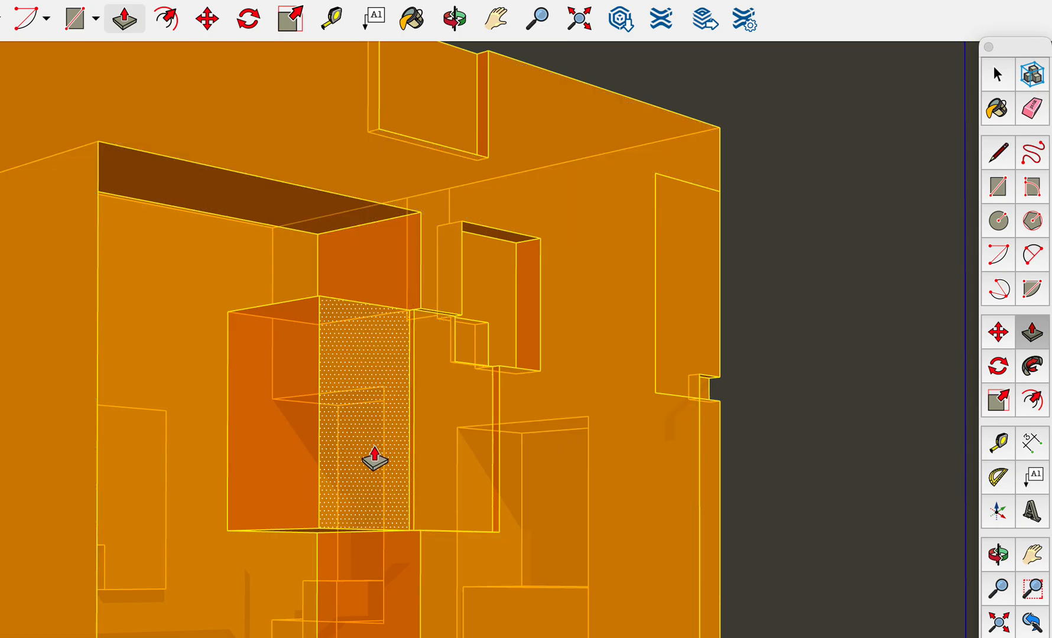
pyautogui.click(285, 465)
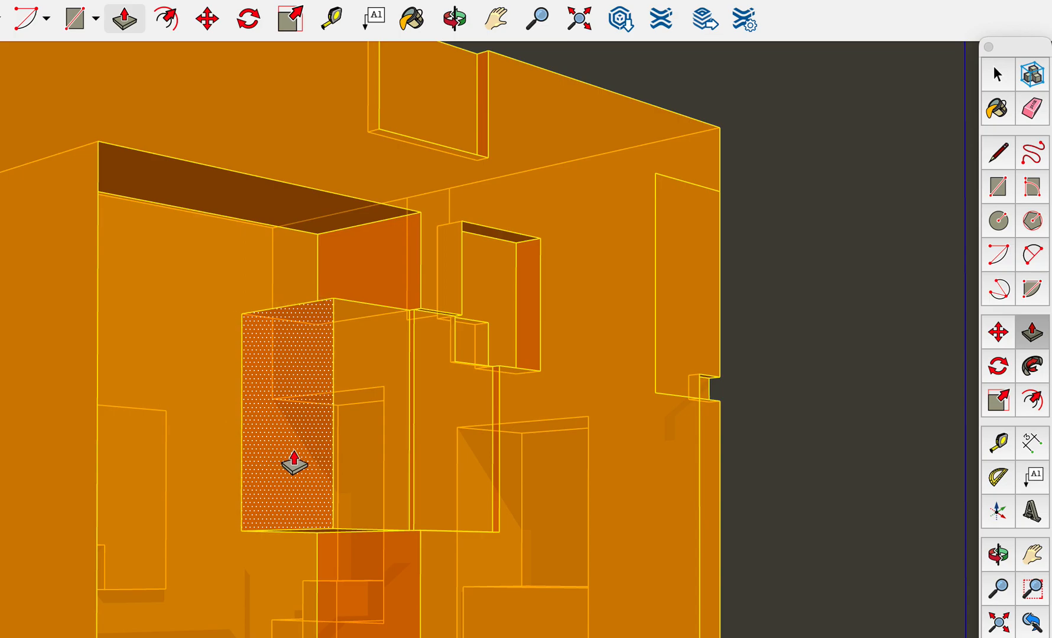
# Push the middle rectangle on the wall facing the red boxes inward to form a window recess
pyautogui.scroll(-5, 287, 463)
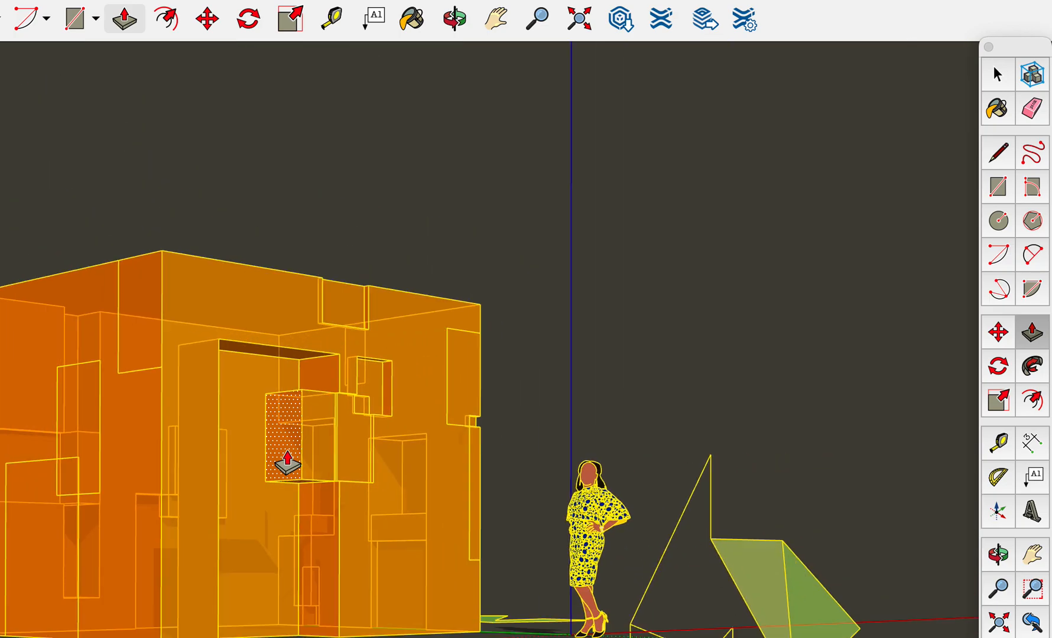
pyautogui.press('o')
pyautogui.moveTo(183, 451); pyautogui.dragTo(841, 416)
pyautogui.moveTo(842, 415); pyautogui.dragTo(977, 591, button='middle')
pyautogui.press('h')
pyautogui.moveTo(850, 618); pyautogui.dragTo(804, 434)
pyautogui.press('o')
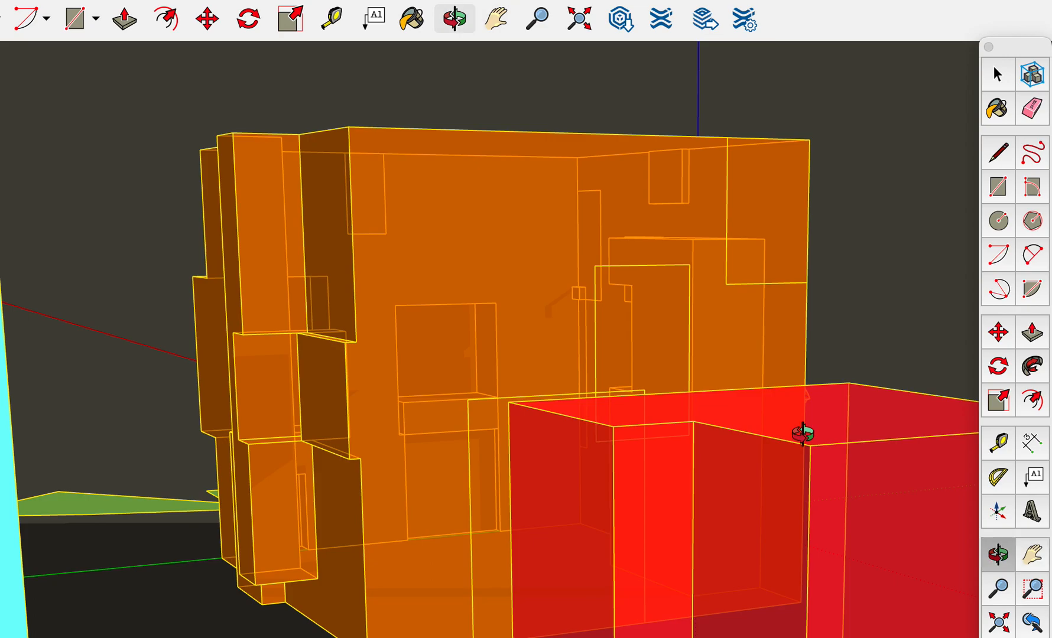
pyautogui.moveTo(735, 346); pyautogui.dragTo(763, 610)
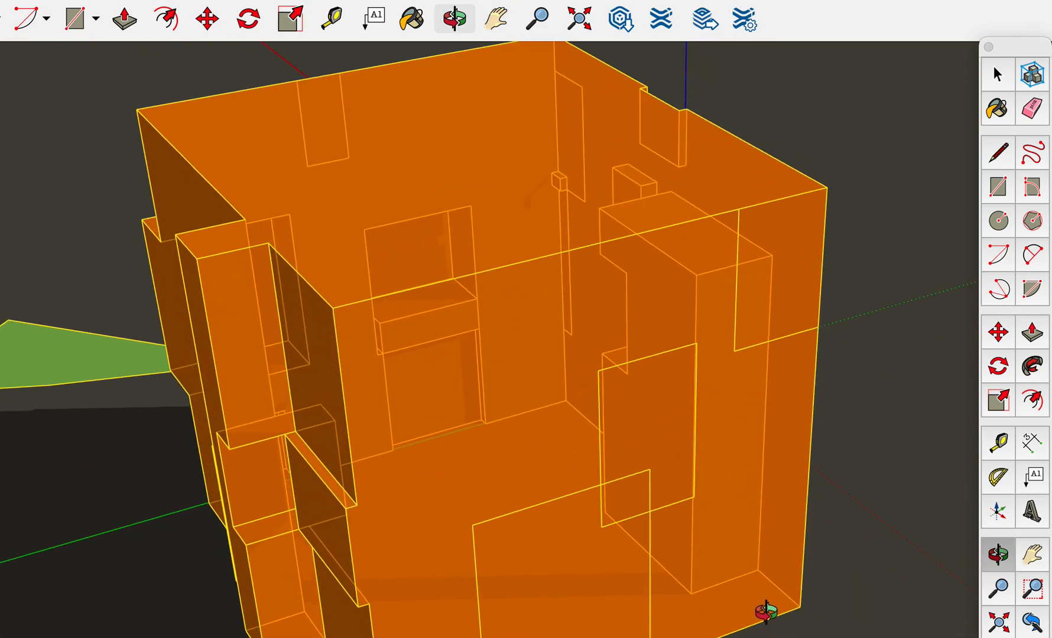
pyautogui.click(1028, 336)
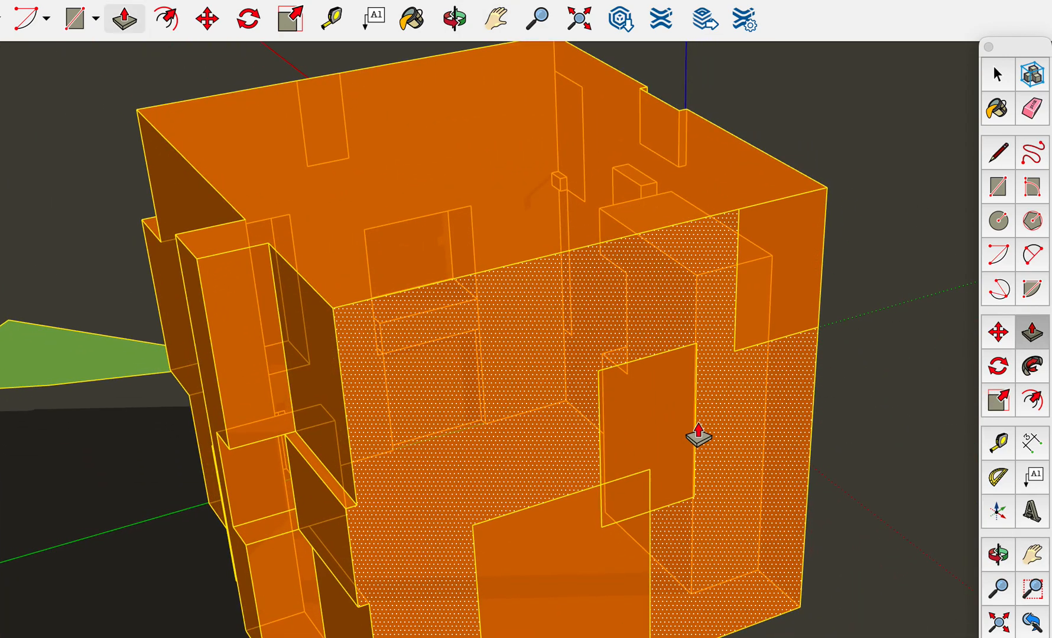
pyautogui.moveTo(676, 442); pyautogui.dragTo(644, 412)
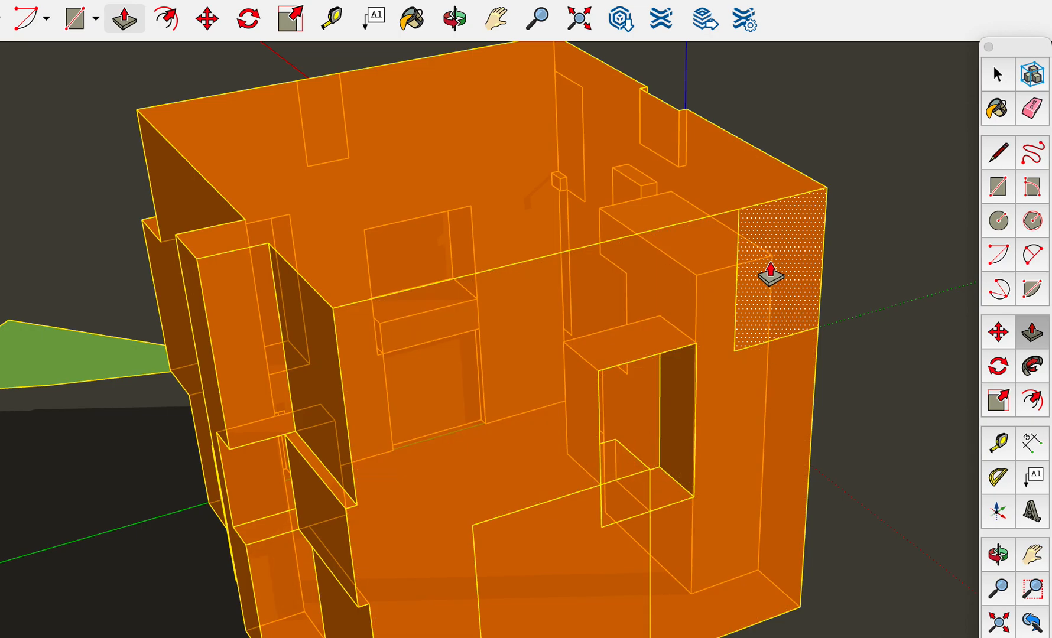
# Push/Pull the rectangle at the orange cube's upper corner slightly outward and recess the large lower rectangle into the same wall
pyautogui.moveTo(772, 274); pyautogui.dragTo(788, 288)
pyautogui.moveTo(601, 587); pyautogui.dragTo(536, 535)
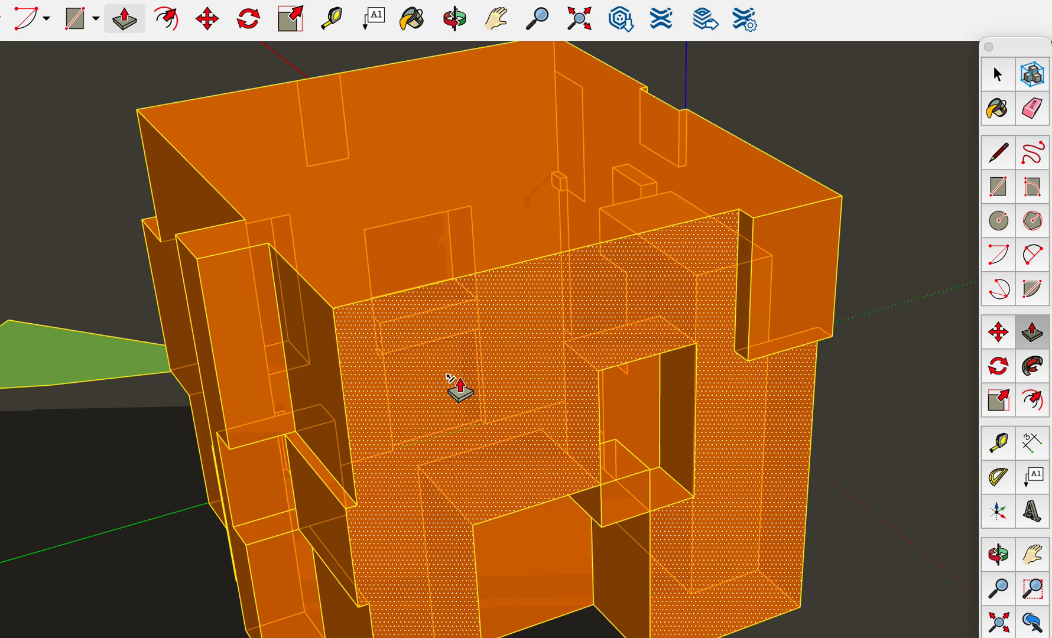
# Examine the extrusions and recesses on all sides of the orange cube
pyautogui.press('o')
pyautogui.moveTo(380, 450); pyautogui.dragTo(28, 471)
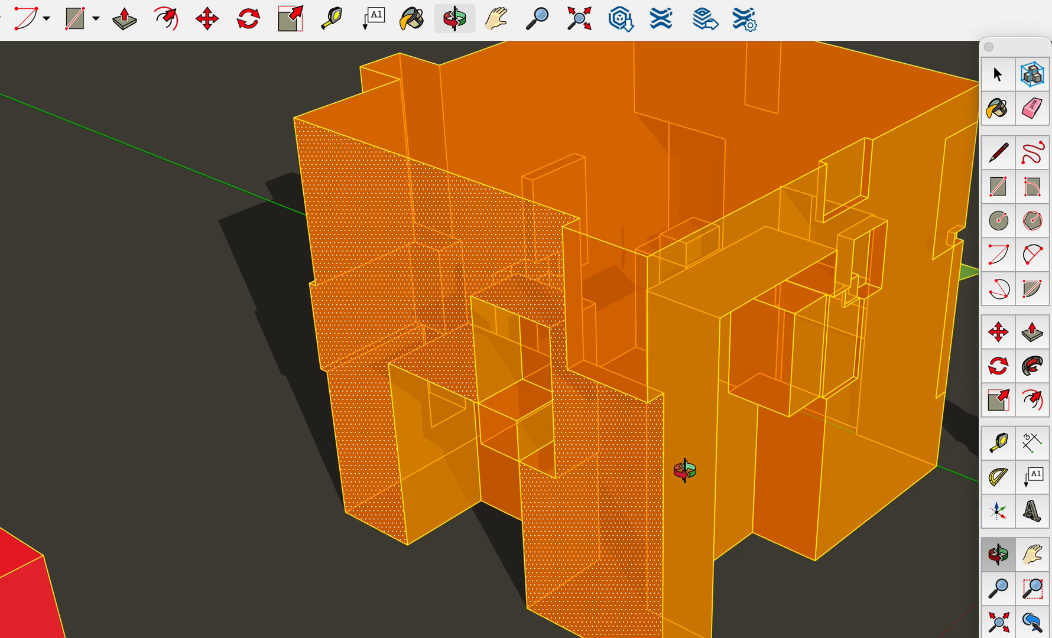
pyautogui.moveTo(721, 471); pyautogui.dragTo(1, 483)
pyautogui.moveTo(704, 520); pyautogui.dragTo(1, 458)
pyautogui.moveTo(476, 495); pyautogui.dragTo(376, 293)
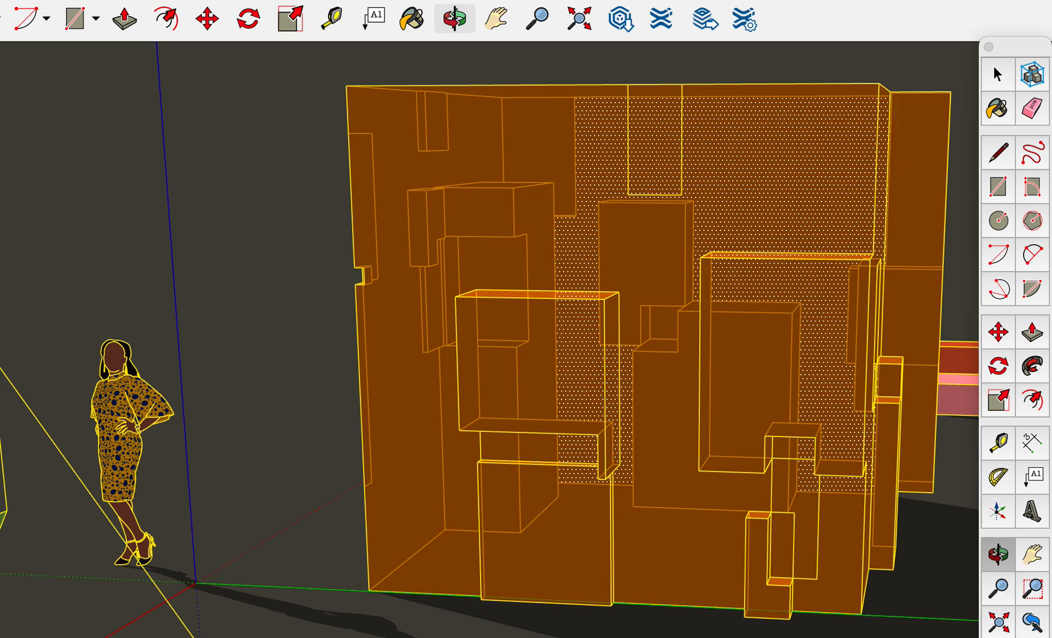
pyautogui.scroll(-5, 801, 384)
pyautogui.moveTo(802, 384); pyautogui.dragTo(736, 527)
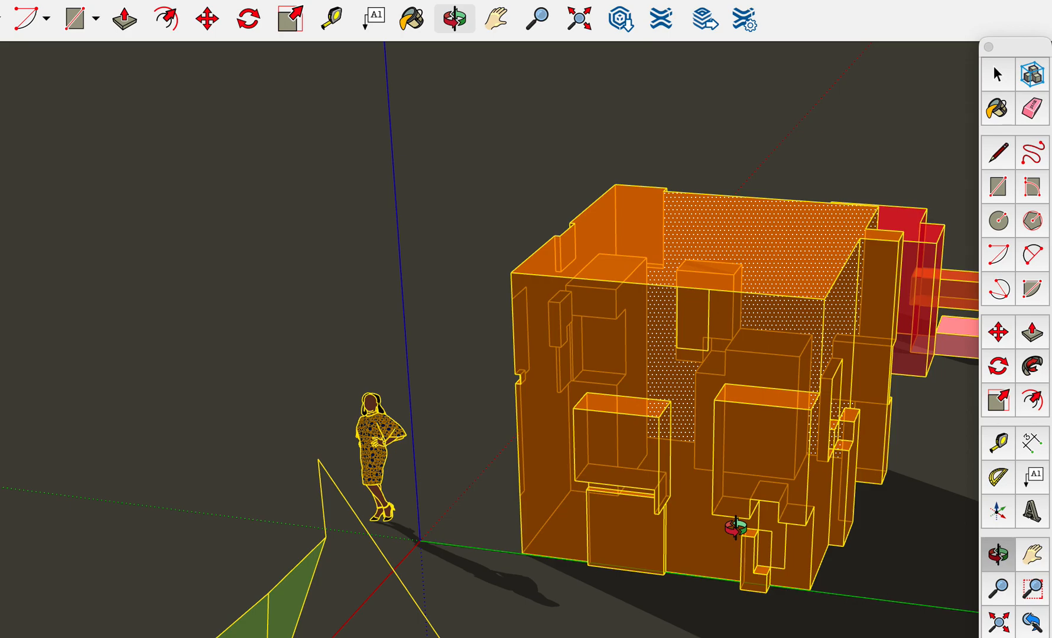
# Select the entire orange cube structure from the top view and make it a group
pyautogui.press('super+1')
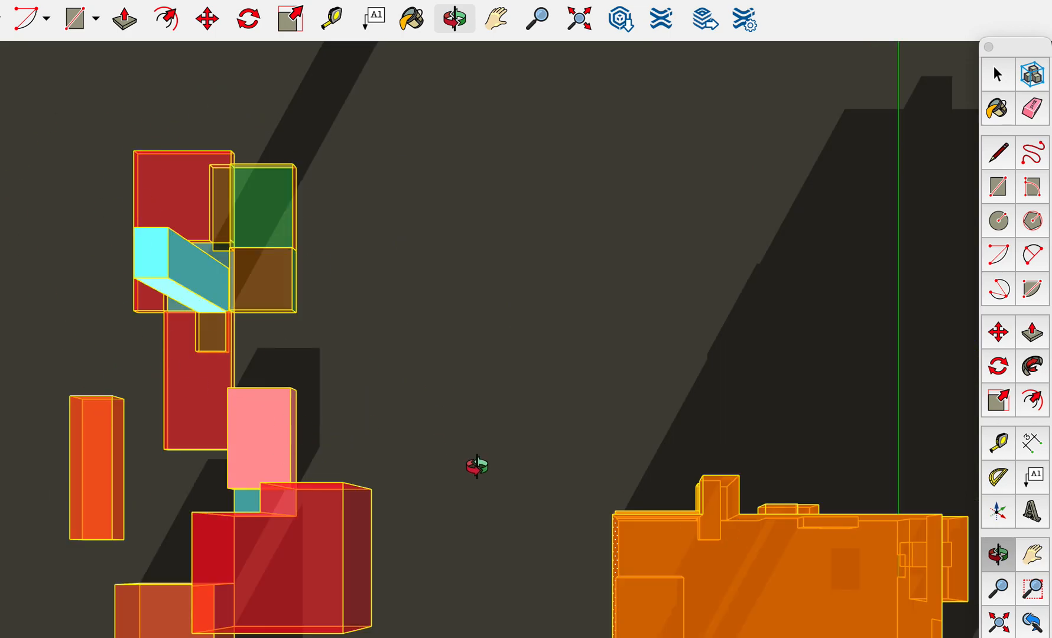
pyautogui.press('h')
pyautogui.moveTo(446, 393); pyautogui.dragTo(314, 124)
pyautogui.moveTo(556, 554); pyautogui.dragTo(482, 404)
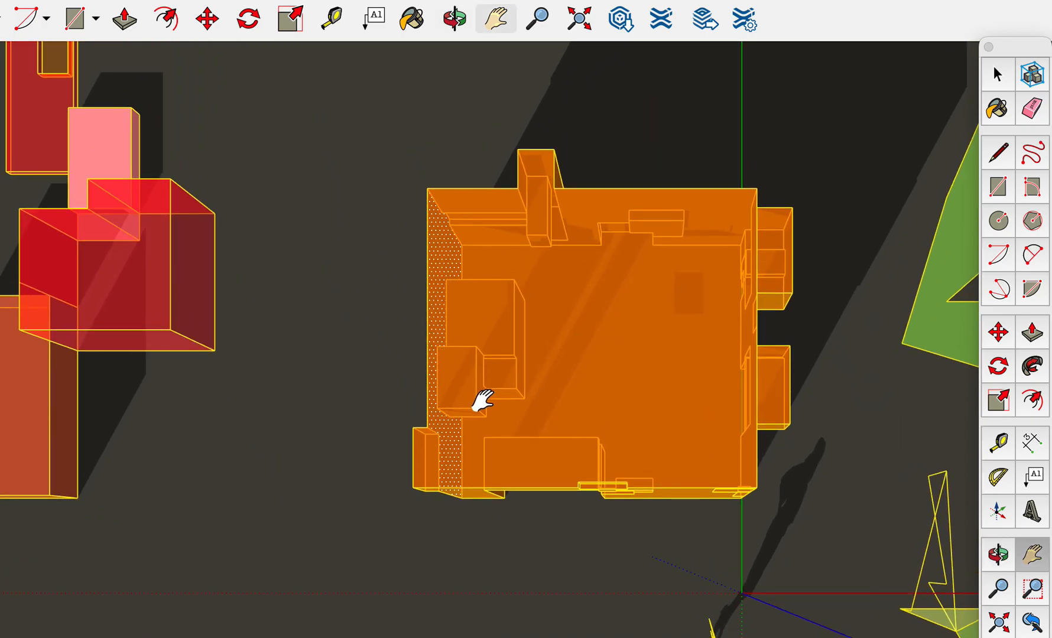
pyautogui.click(1000, 72)
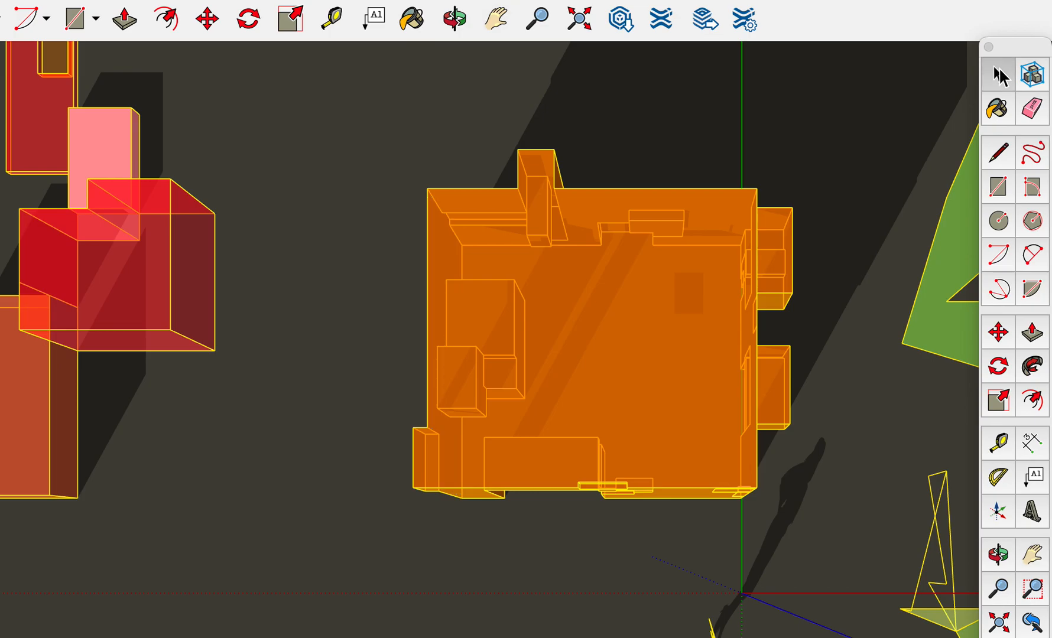
pyautogui.moveTo(367, 110); pyautogui.dragTo(826, 545)
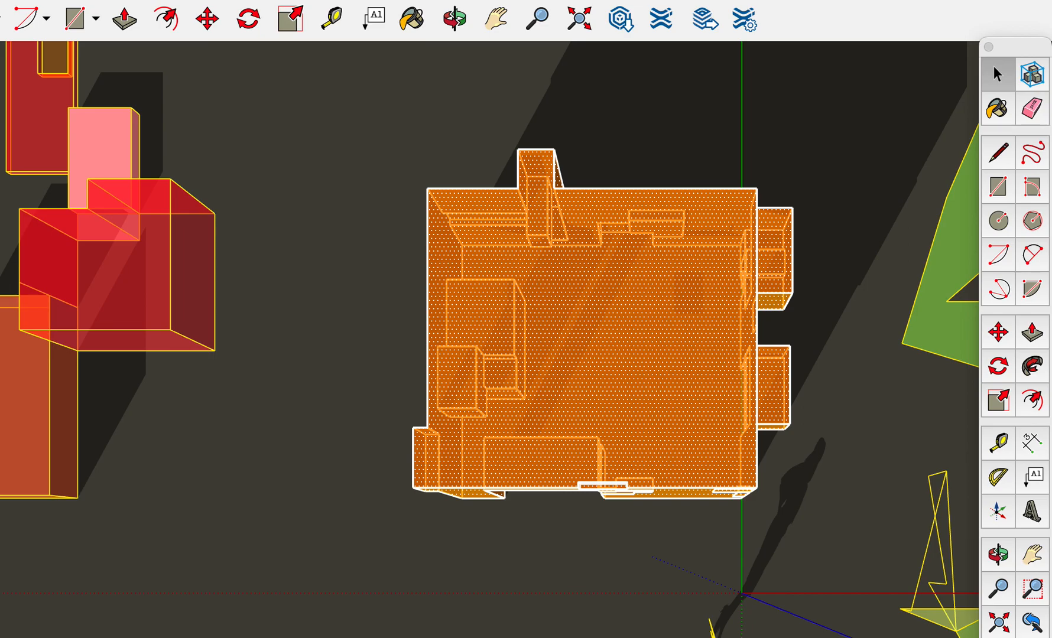
pyautogui.click(47, 0)
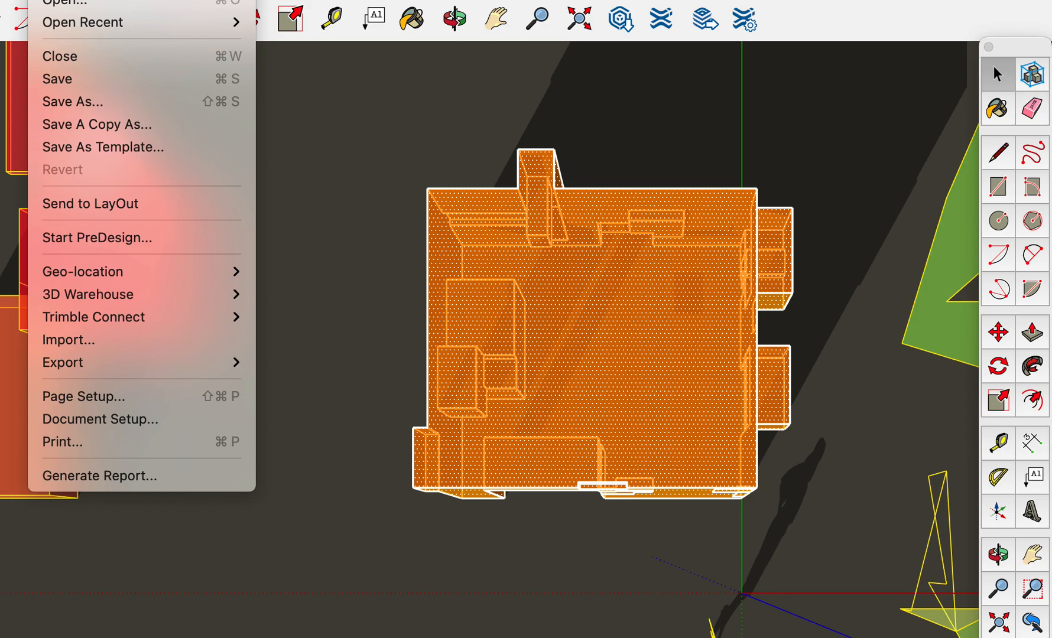
pyautogui.moveTo(94, 0)
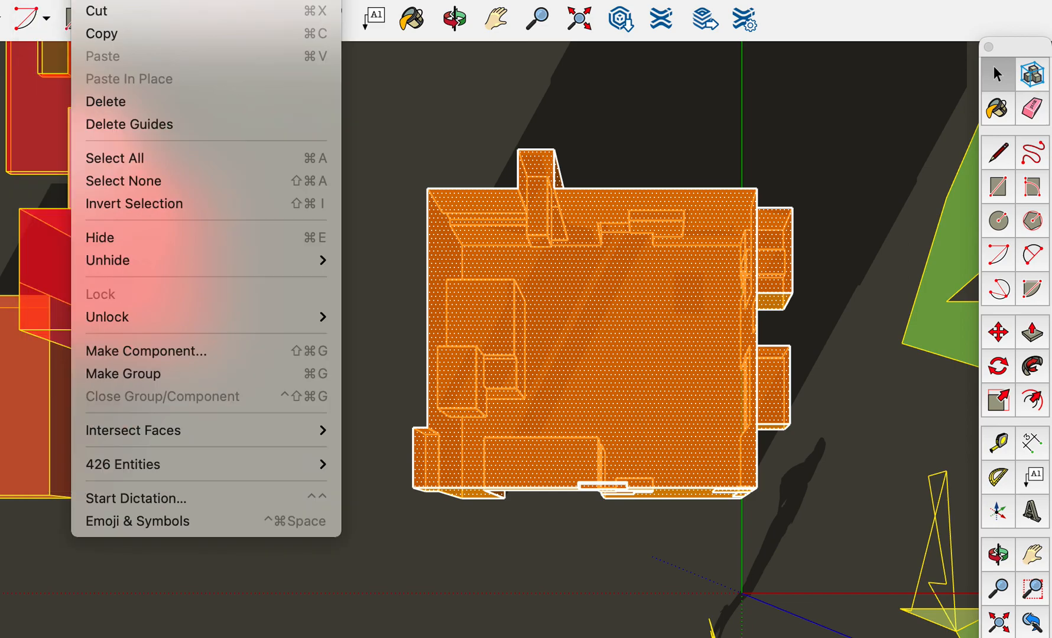
pyautogui.click(137, 383)
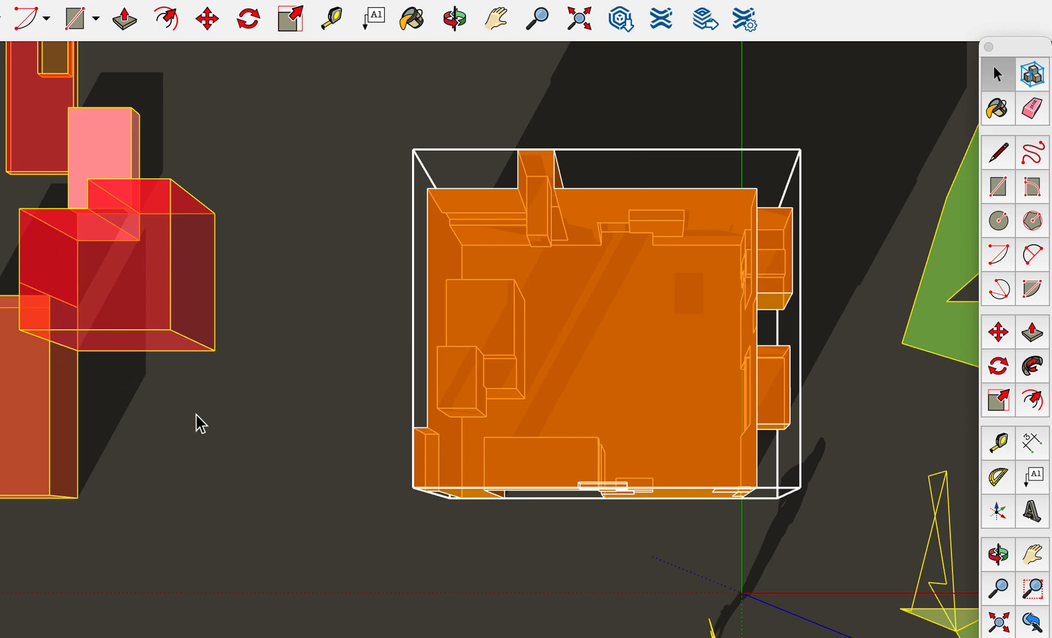
# Select all the separate coloured blocks beside the orange cube and combine them into a group
pyautogui.scroll(-2, 196, 416)
pyautogui.scroll(-3, 197, 416)
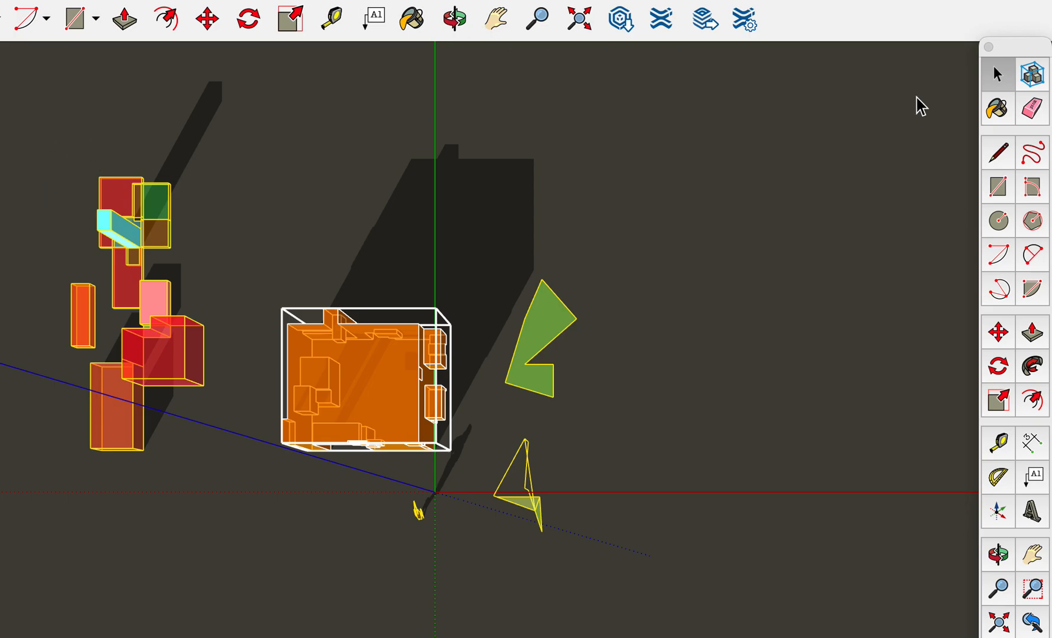
pyautogui.click(993, 78)
pyautogui.moveTo(30, 117); pyautogui.dragTo(225, 507)
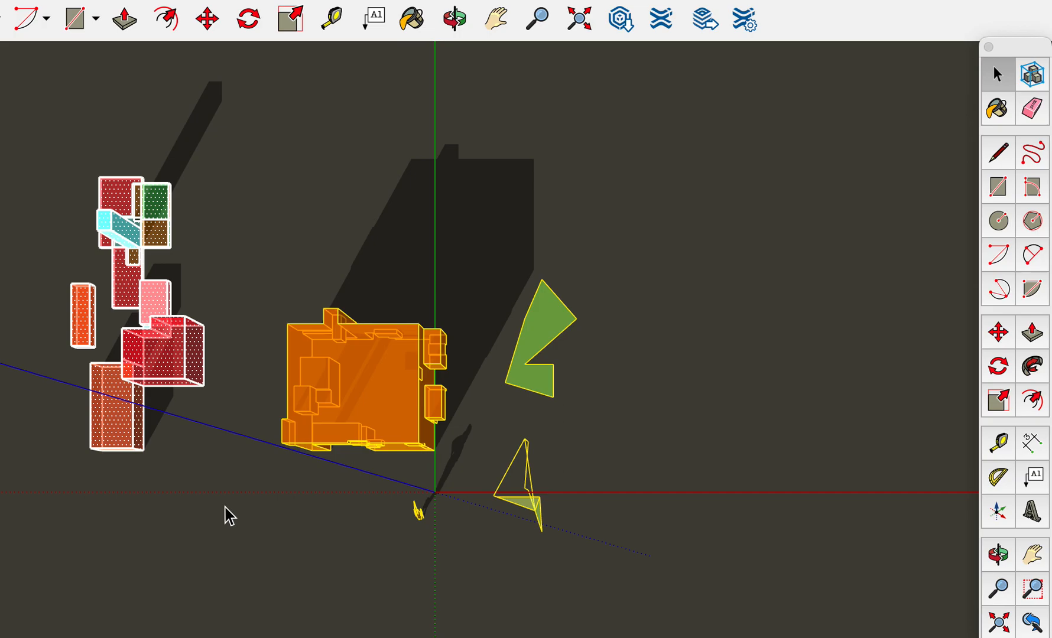
pyautogui.press('super+g')
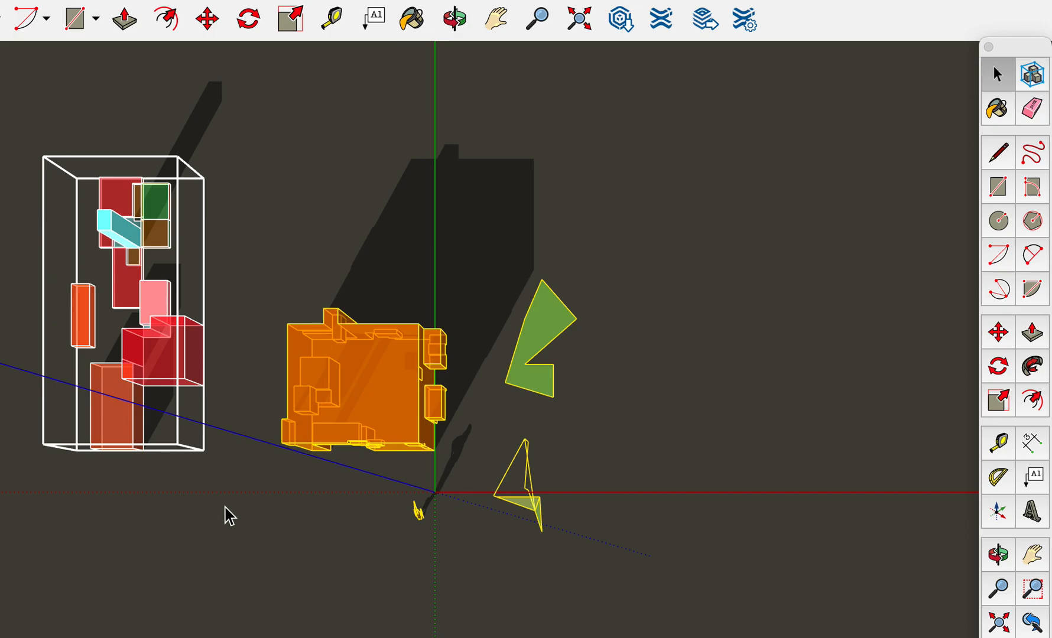
# Examine the grouped coloured blocks and the orange cube together in perspective from high and low angles
pyautogui.press('o')
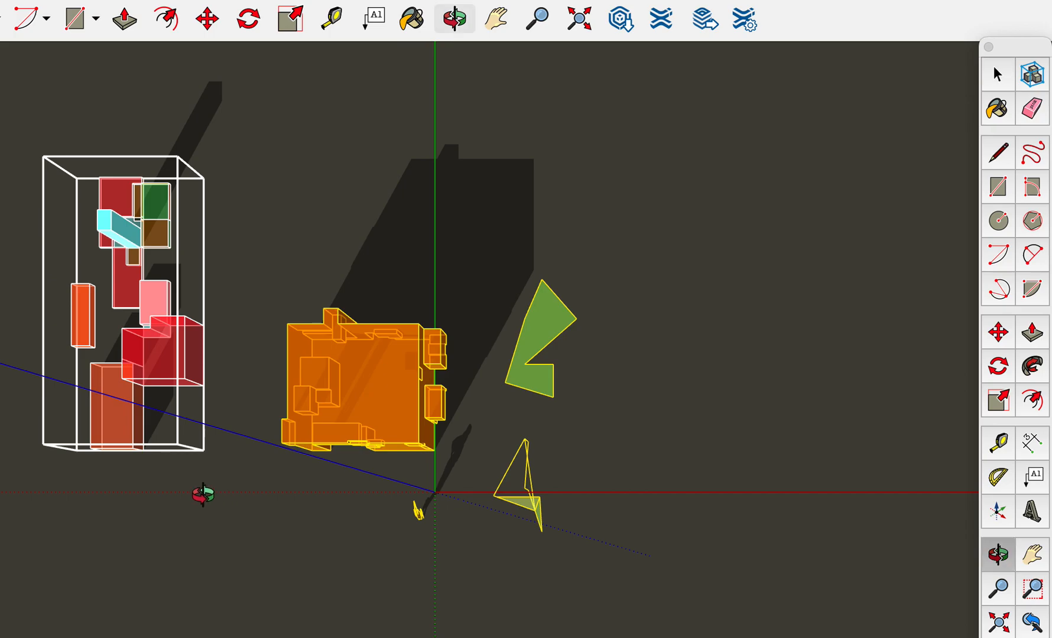
pyautogui.moveTo(124, 530); pyautogui.dragTo(596, 245)
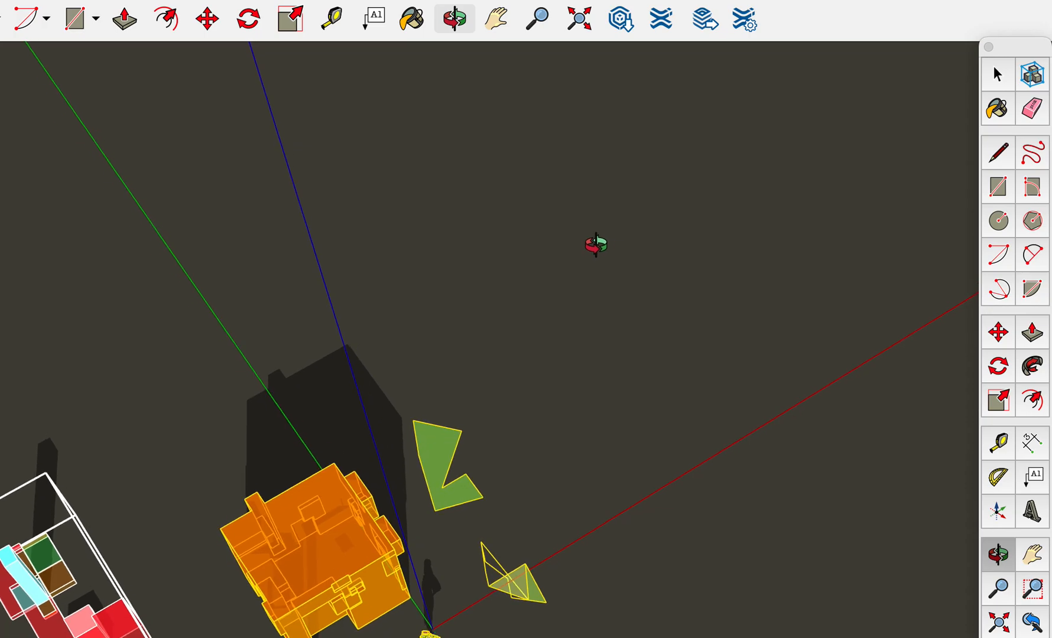
pyautogui.press('h')
pyautogui.moveTo(505, 404); pyautogui.dragTo(722, 181)
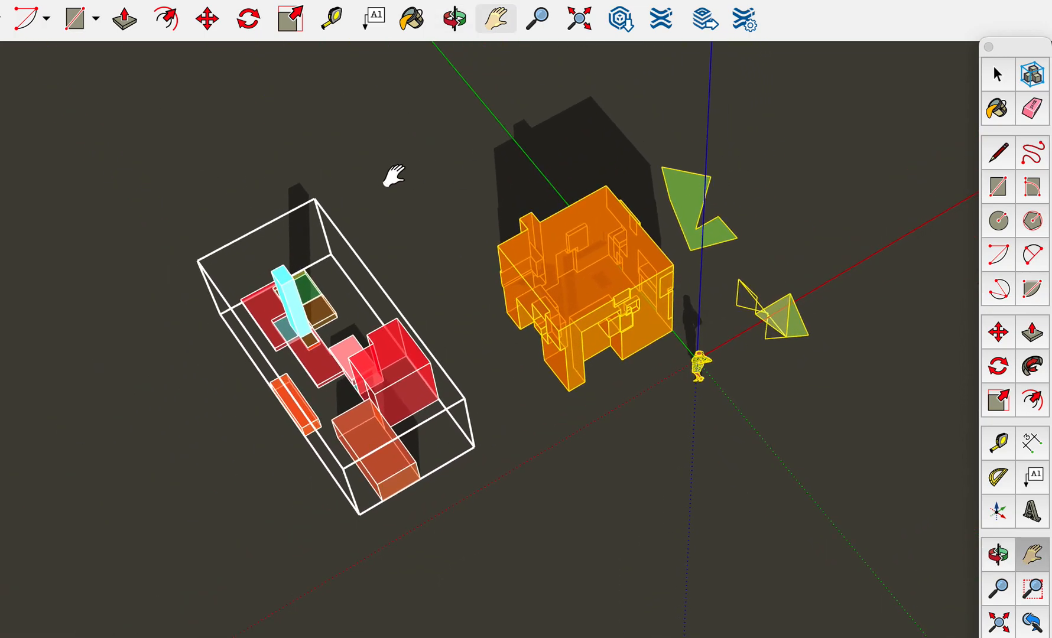
pyautogui.scroll(5, 336, 379)
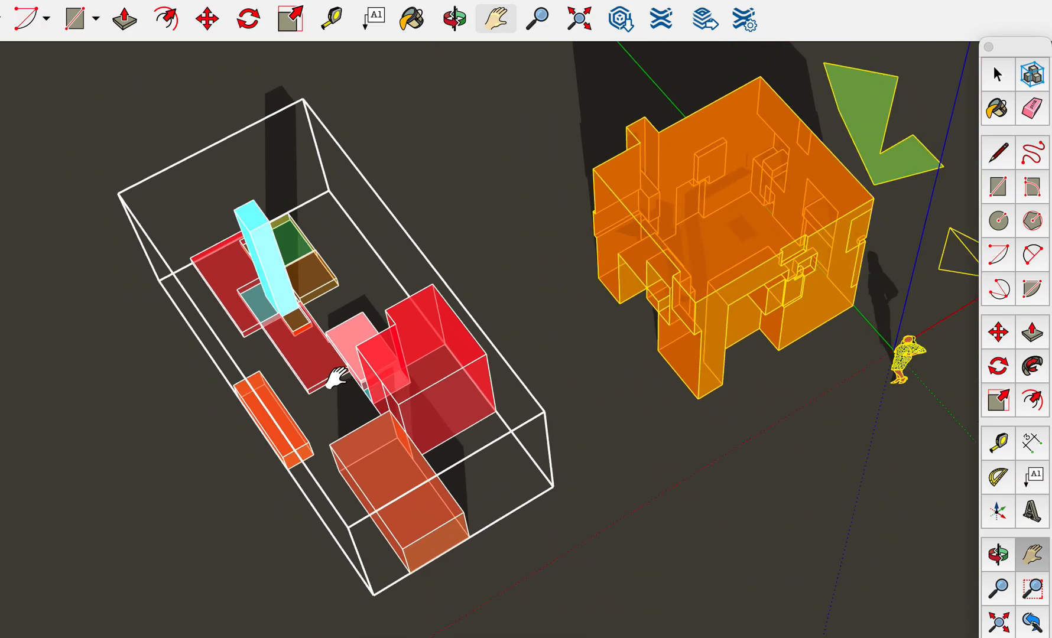
pyautogui.scroll(-1, 336, 379)
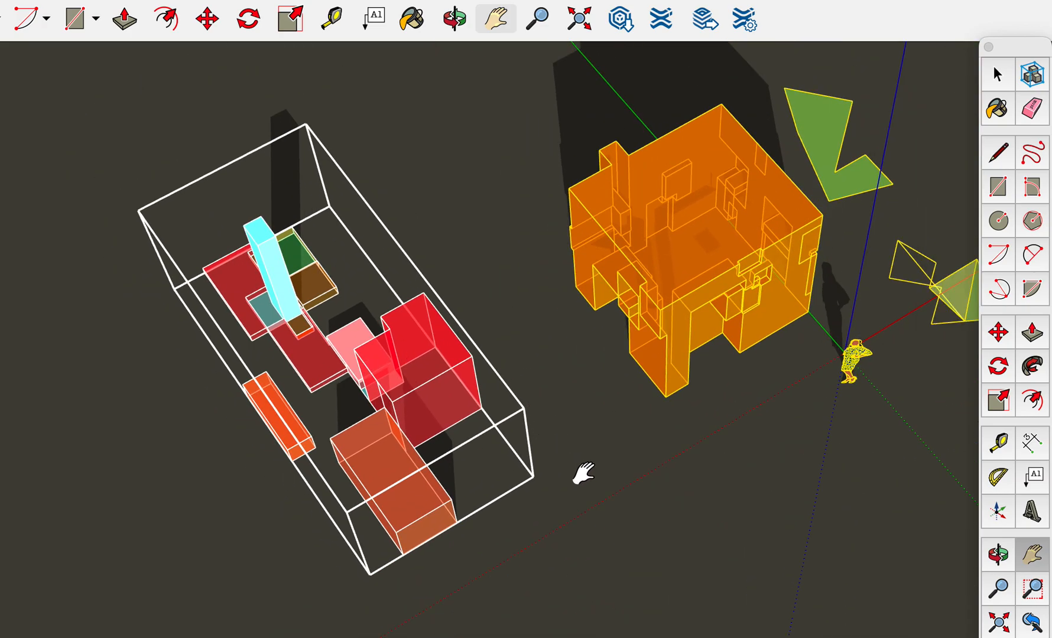
pyautogui.press('o')
pyautogui.moveTo(582, 472); pyautogui.dragTo(893, 43)
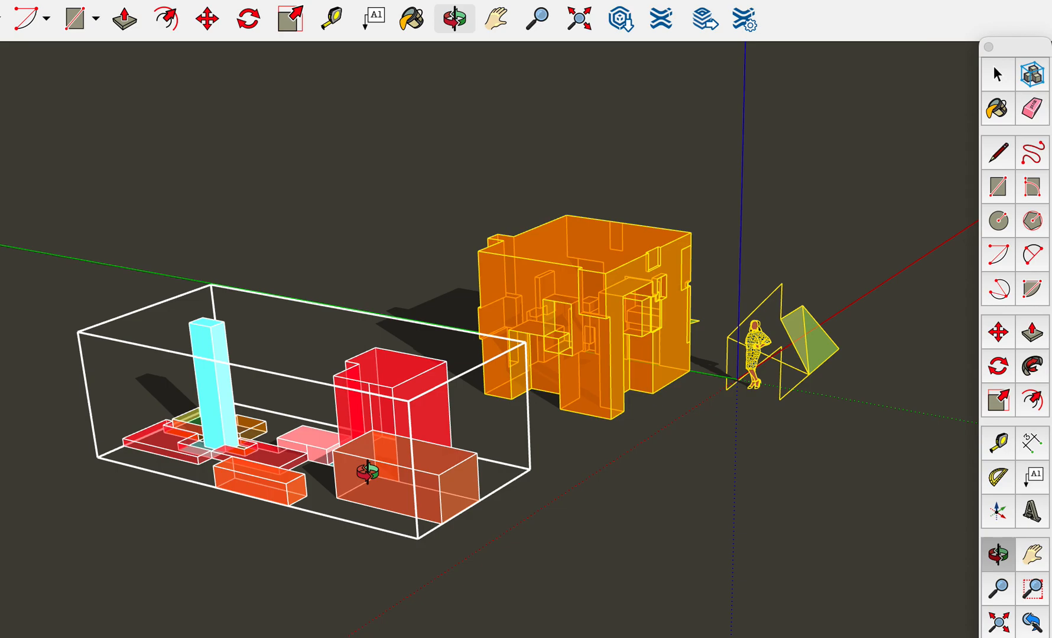
pyautogui.scroll(5, 367, 472)
pyautogui.scroll(-8, 367, 471)
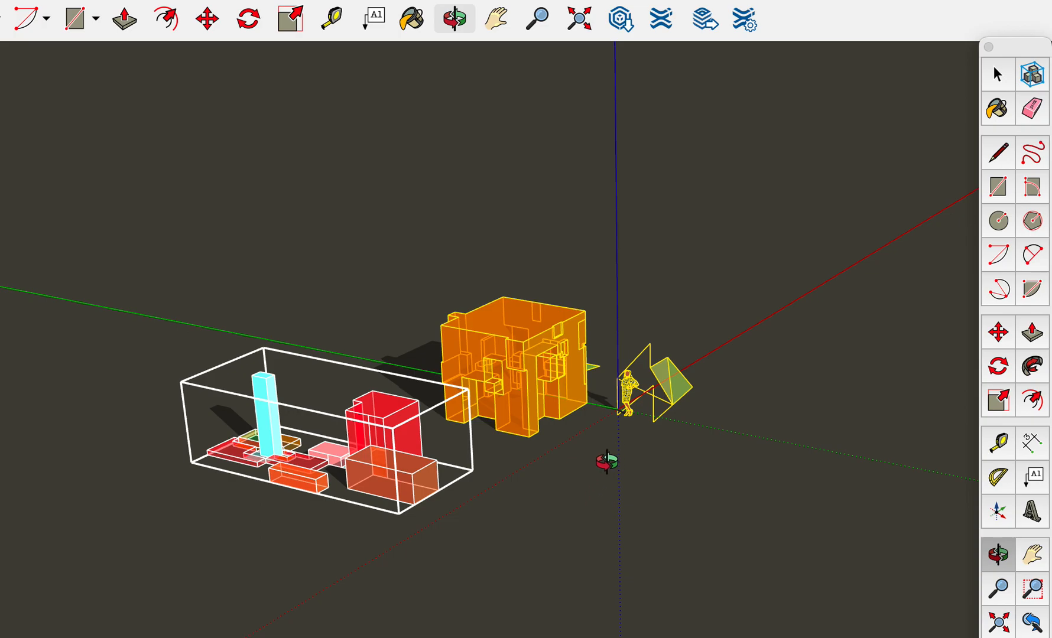
pyautogui.scroll(2, 605, 461)
pyautogui.scroll(2, 606, 461)
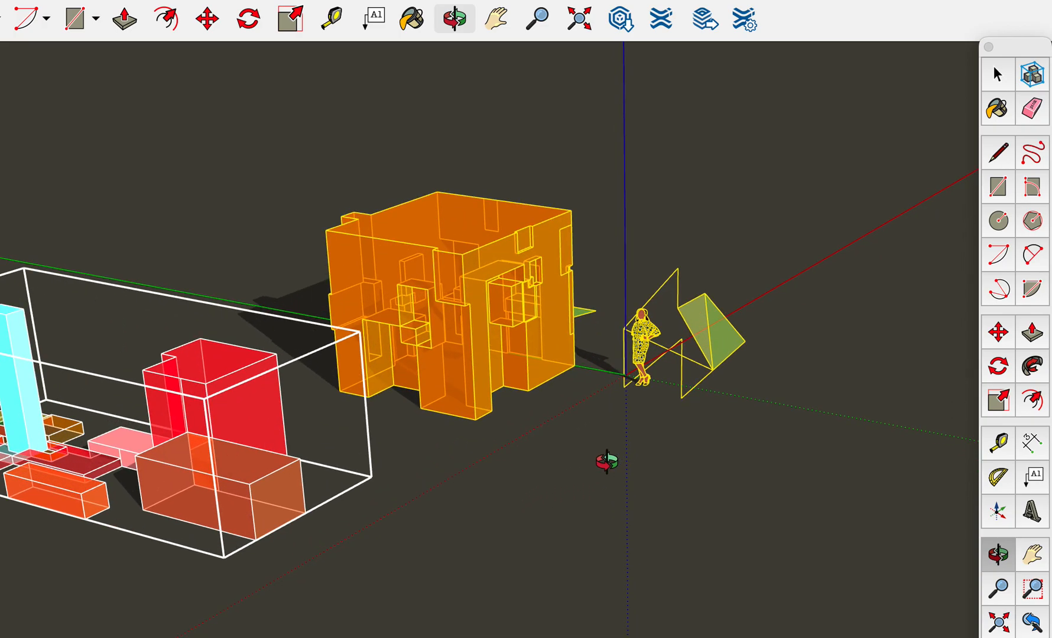
# Paste a copy of the coloured block group on the ground in front of the orange cube and human figure
pyautogui.hotkey('ctrl', 'v')
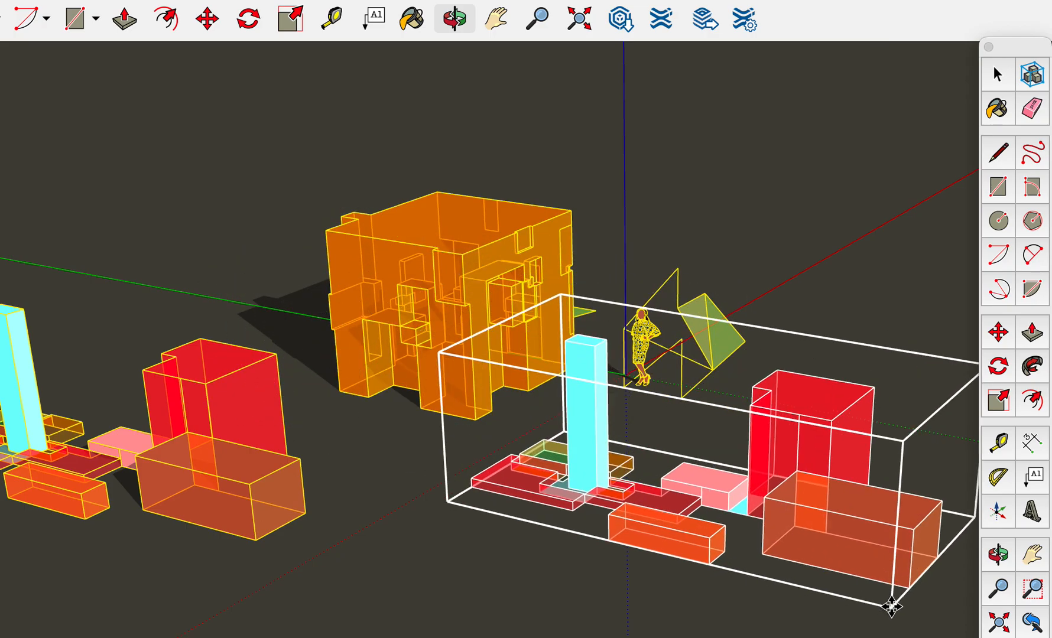
pyautogui.click(896, 588)
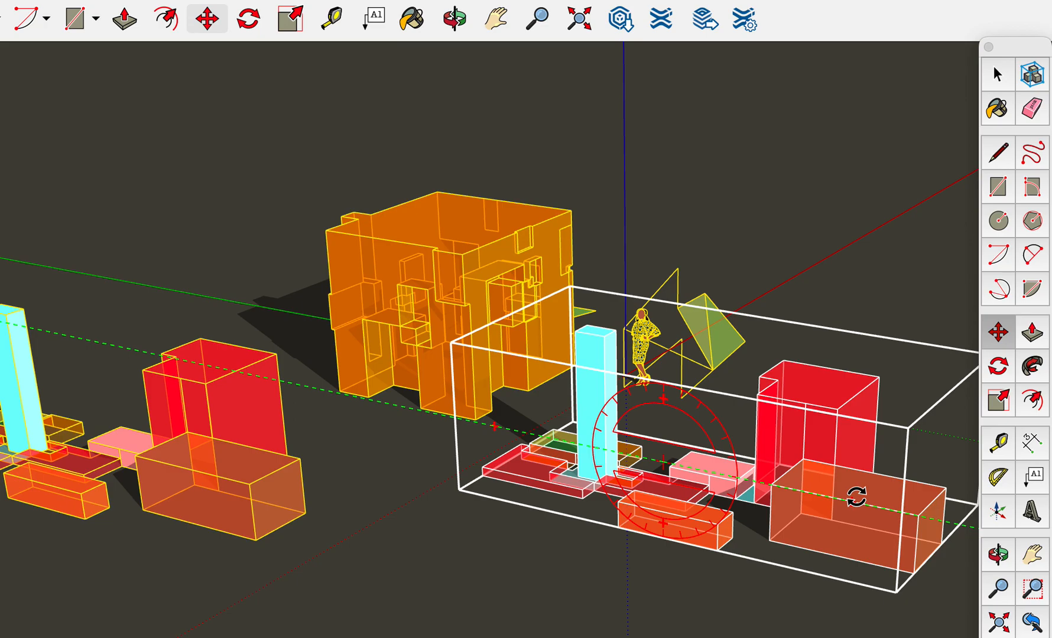
pyautogui.scroll(-3, 857, 497)
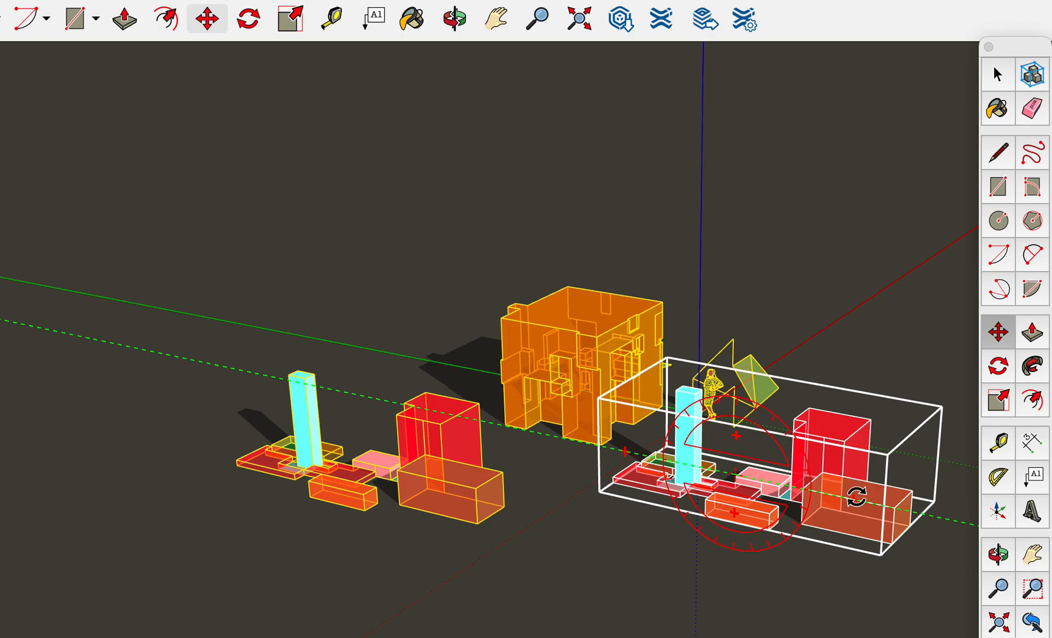
# Scale the copied block group down uniformly from a corner to a small fraction of its size
pyautogui.press('s')
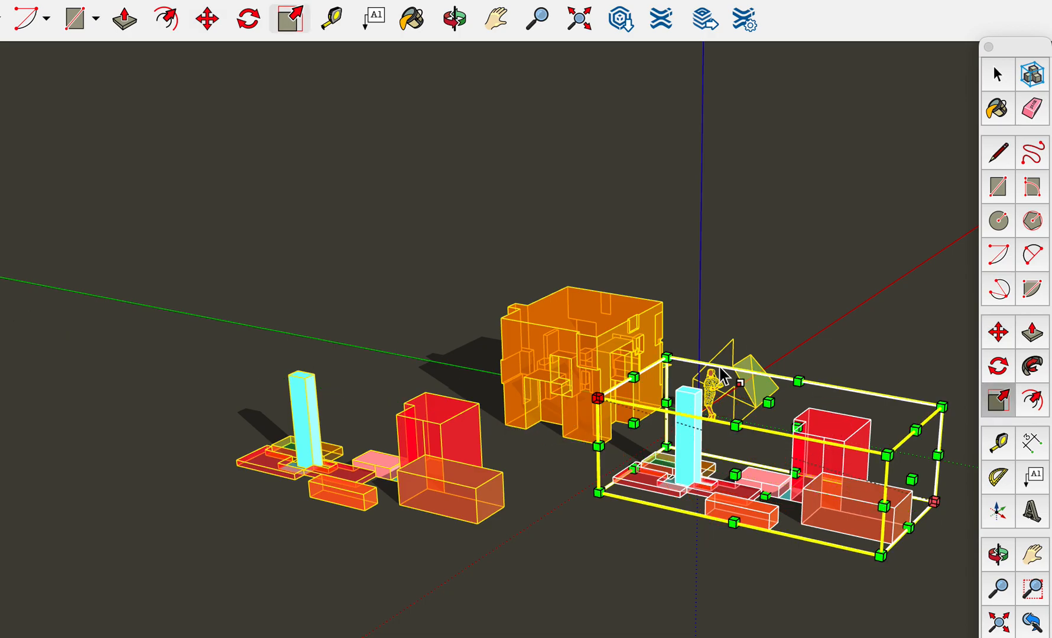
pyautogui.moveTo(941, 407); pyautogui.dragTo(643, 461)
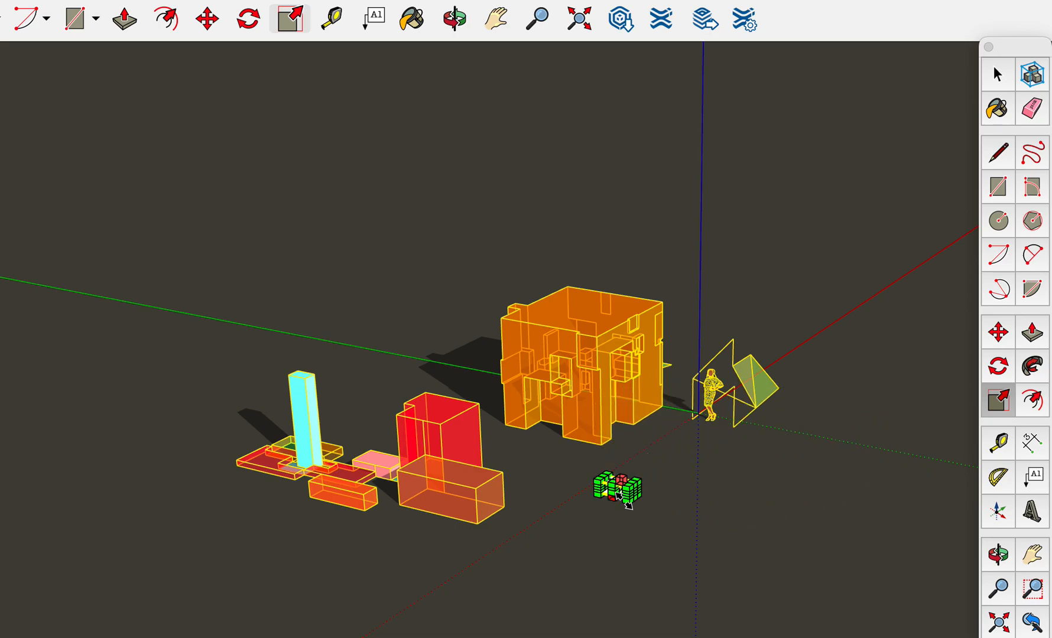
pyautogui.scroll(5, 628, 507)
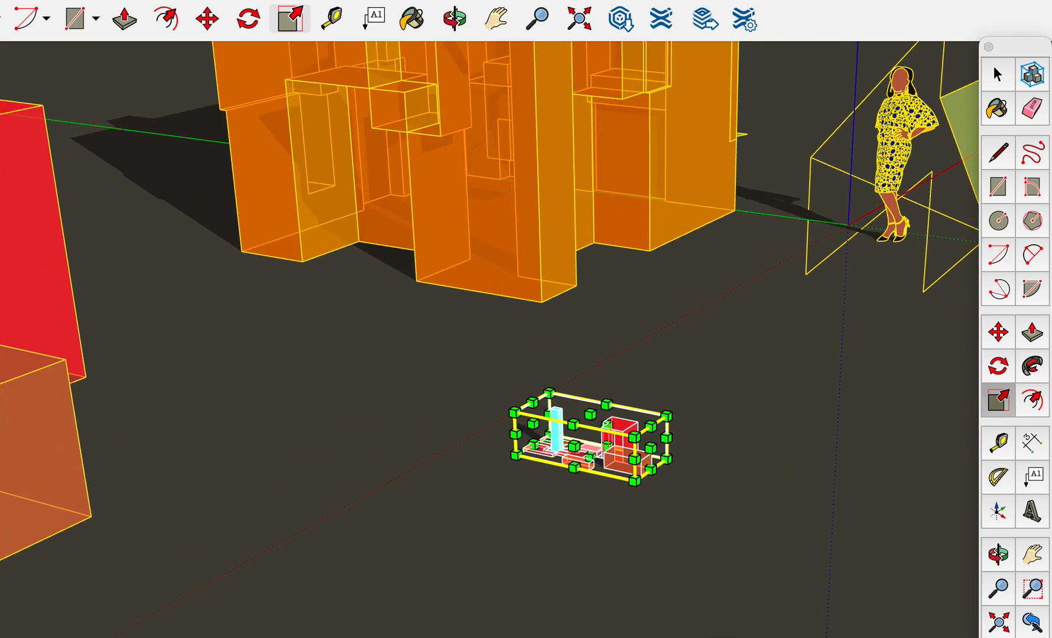
# Move the reduced block group across the ground to a spot near the human figure's feet
pyautogui.click(998, 332)
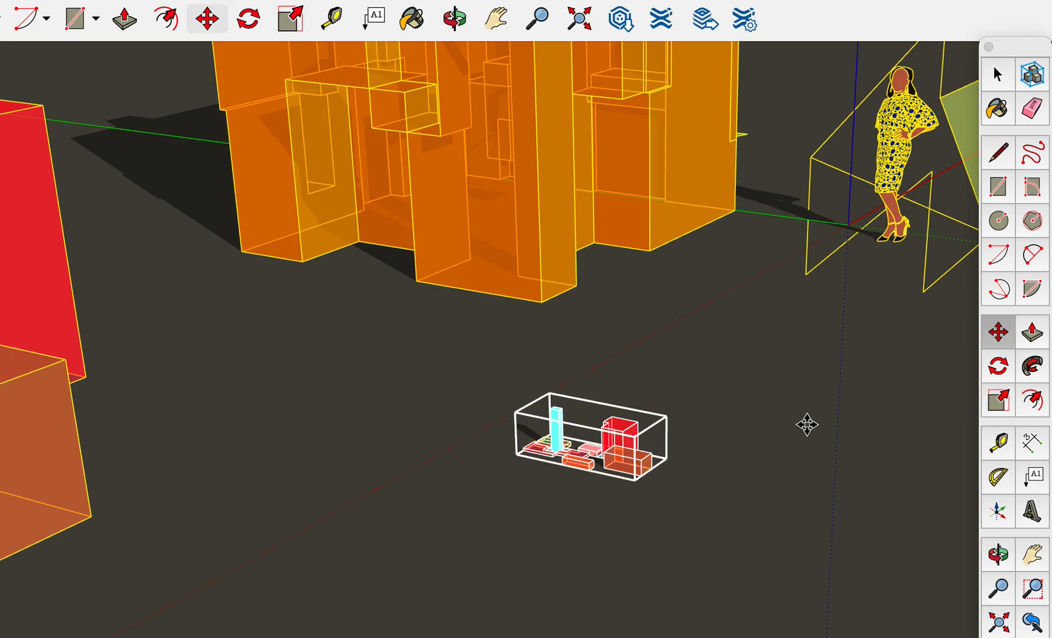
pyautogui.click(716, 486)
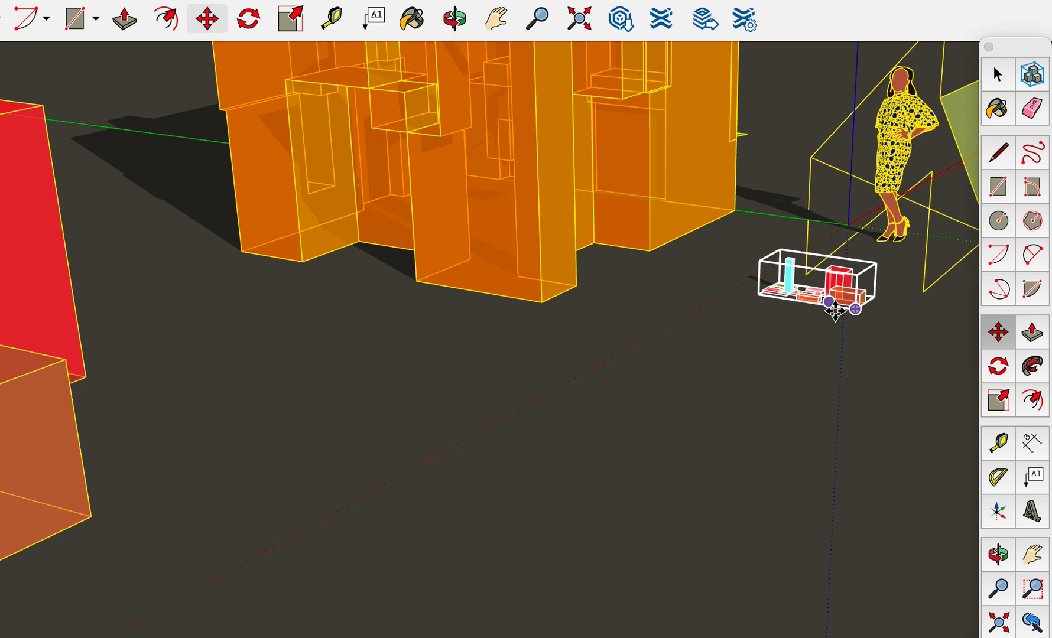
pyautogui.scroll(2, 834, 301)
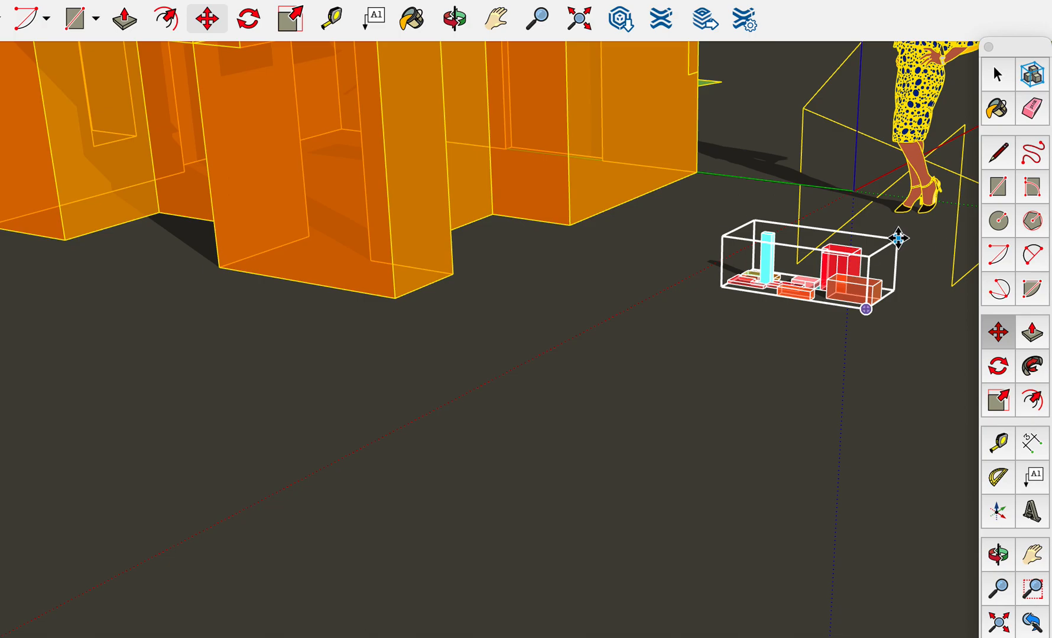
pyautogui.press('q')
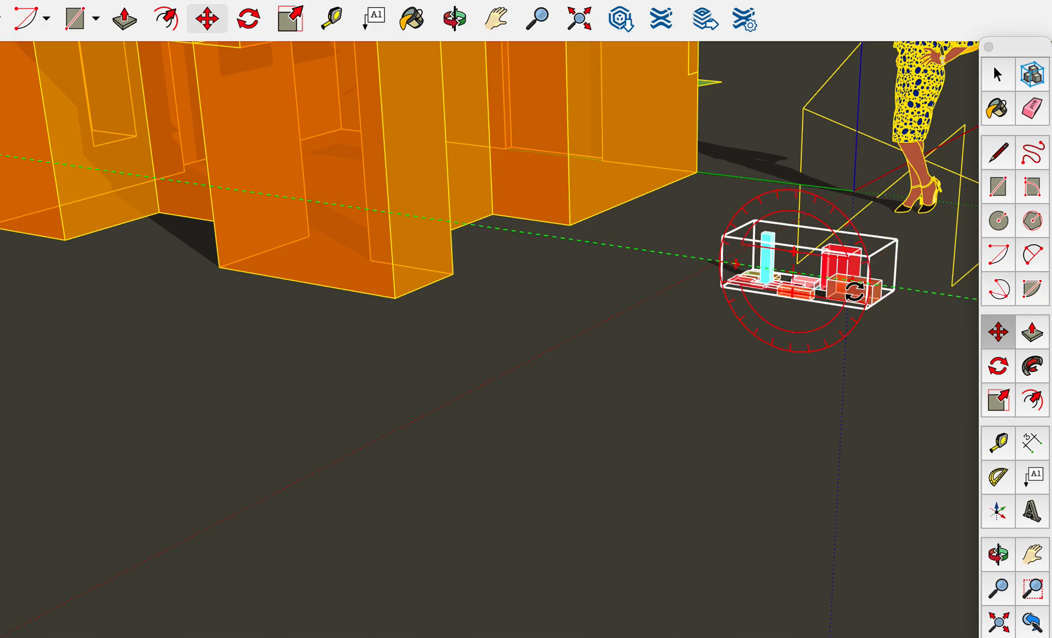
# Scale the small block group down uniformly again to a miniature beside the human figure
pyautogui.press('s')
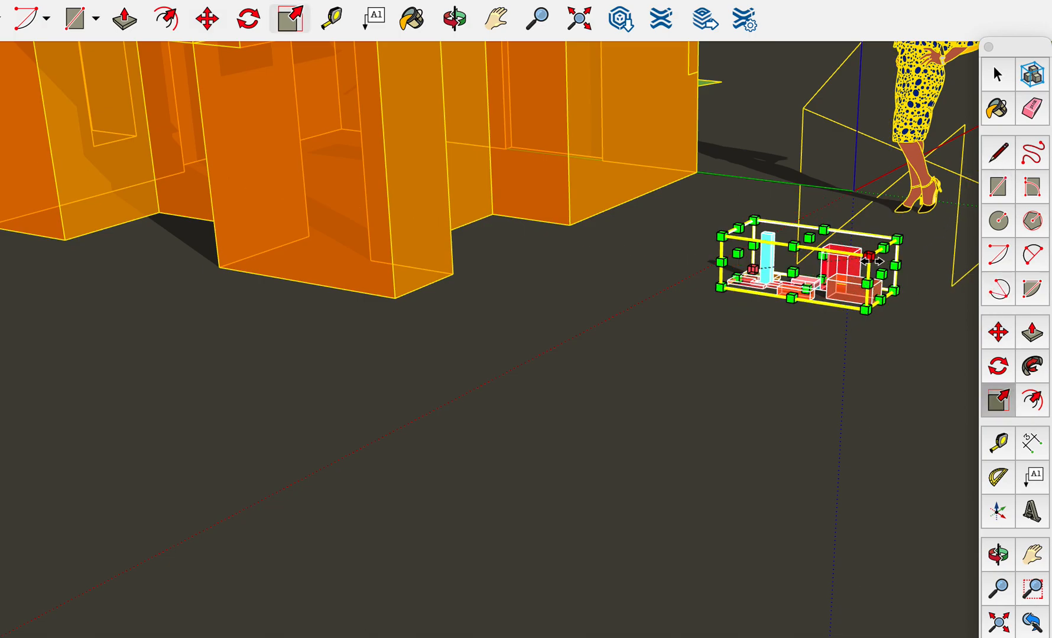
pyautogui.moveTo(897, 237); pyautogui.dragTo(746, 280)
pyautogui.scroll(6, 739, 286)
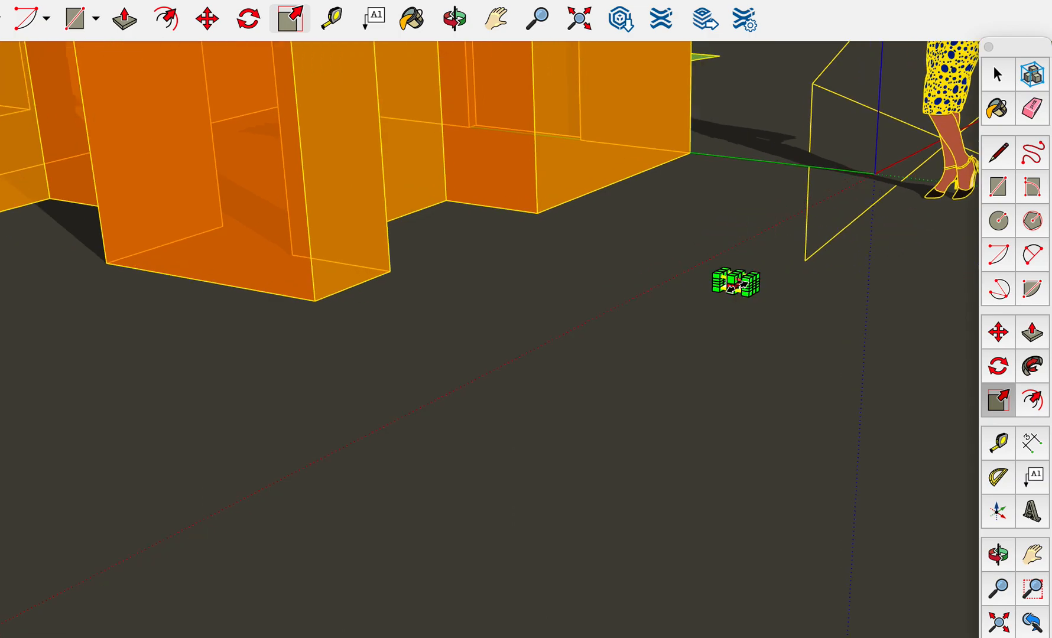
pyautogui.scroll(2, 738, 286)
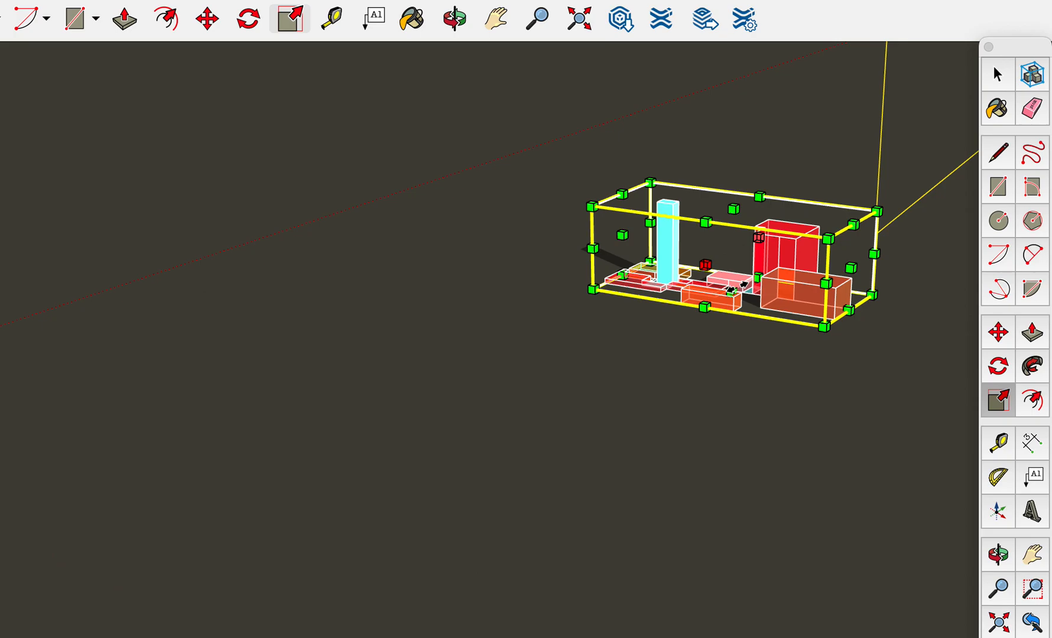
# Rotate the miniature block group about the red axis so its long side stands upright
pyautogui.click(997, 368)
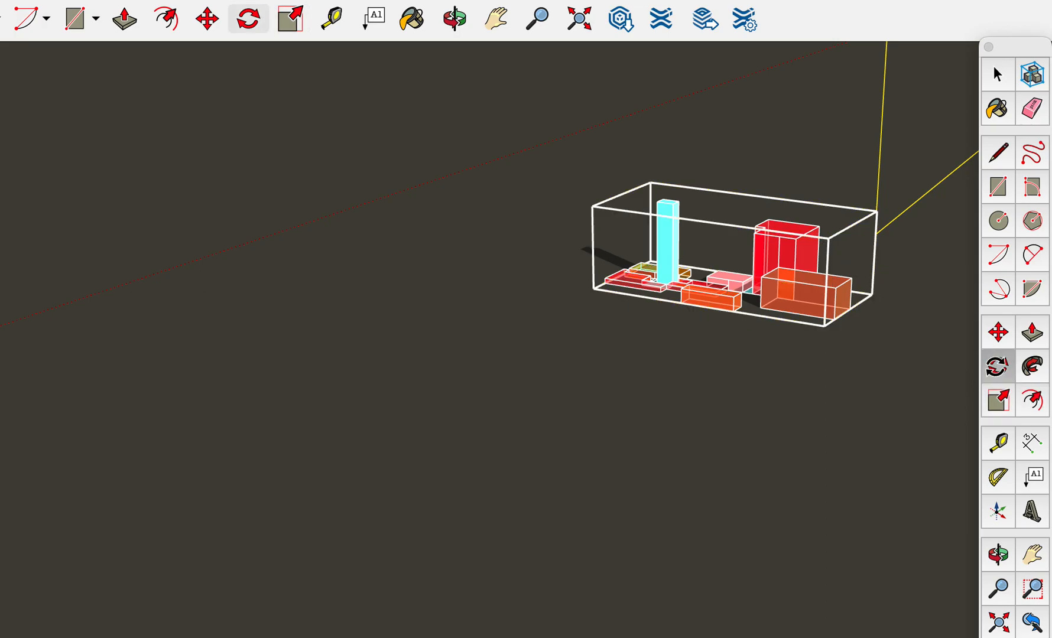
pyautogui.click(787, 299)
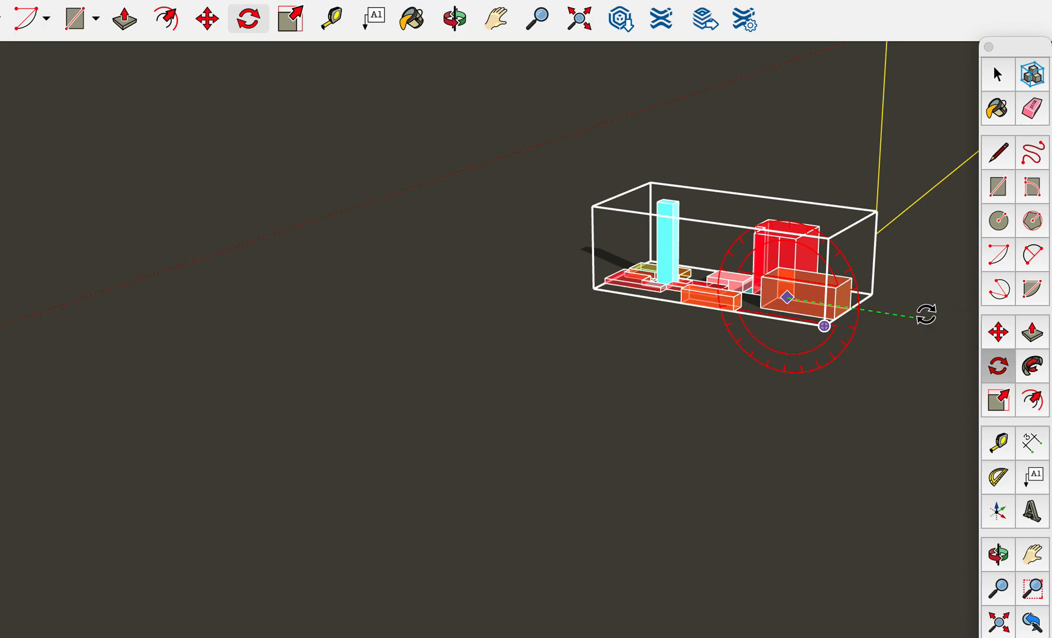
pyautogui.click(926, 313)
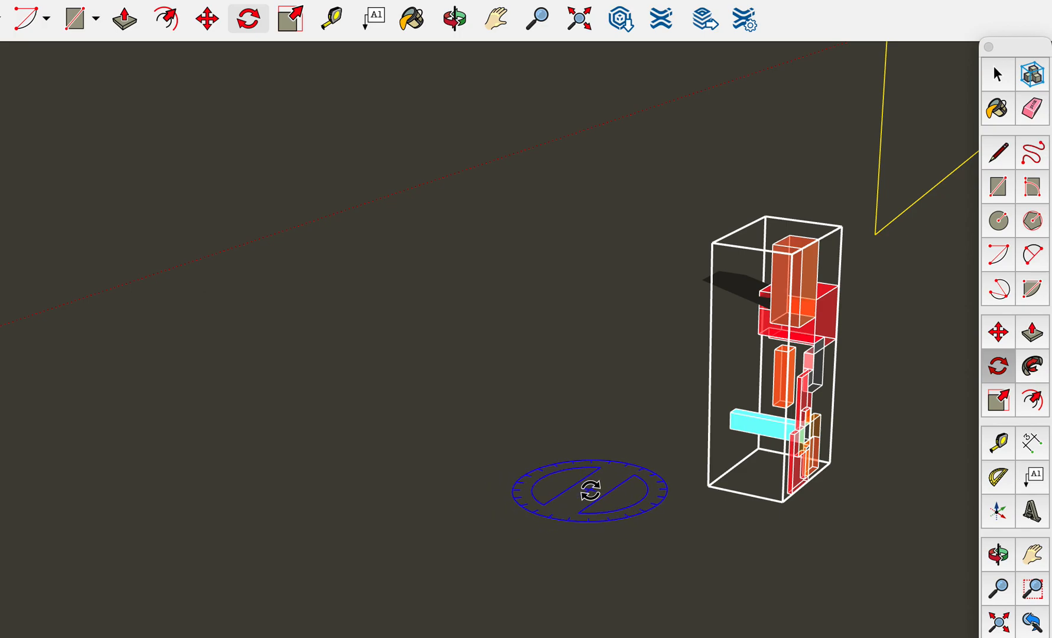
# Rotate the upright miniature group about a quarter turn around a vertical axis on the ground
pyautogui.click(598, 491)
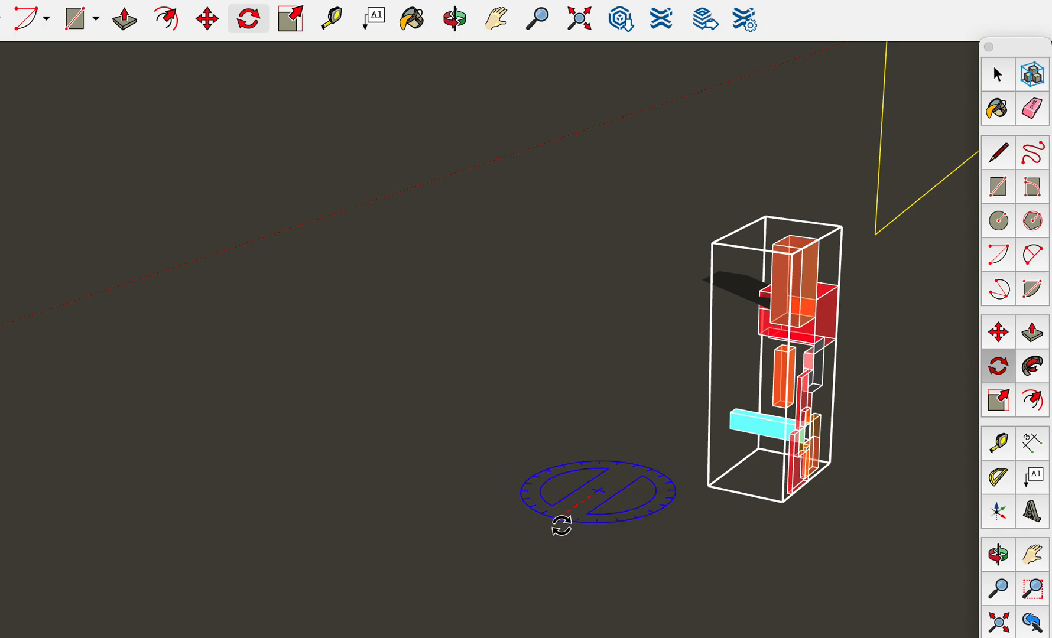
pyautogui.click(526, 547)
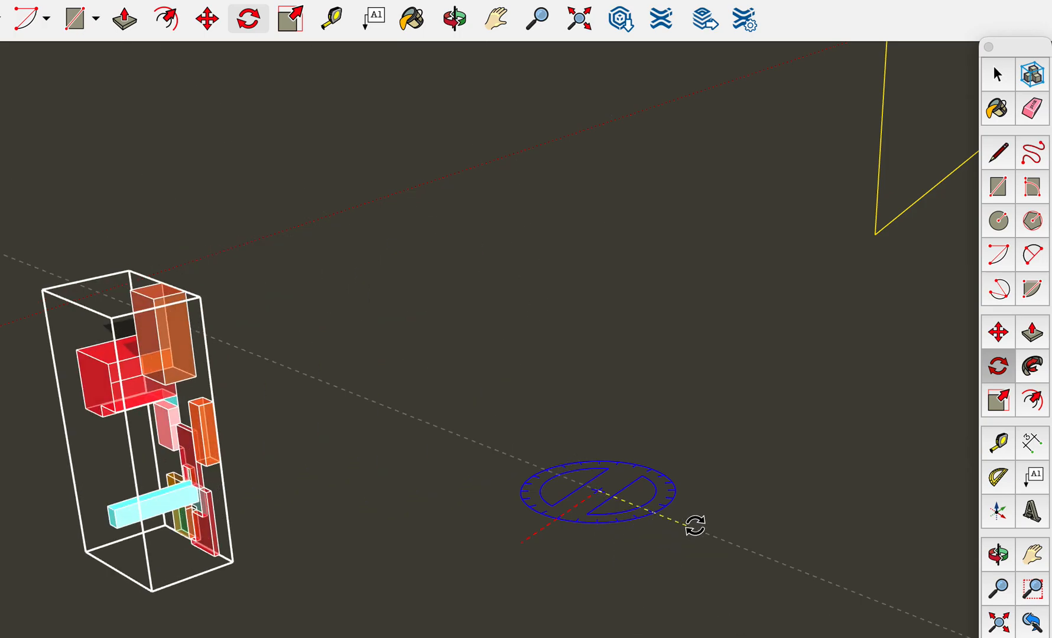
pyautogui.click(704, 520)
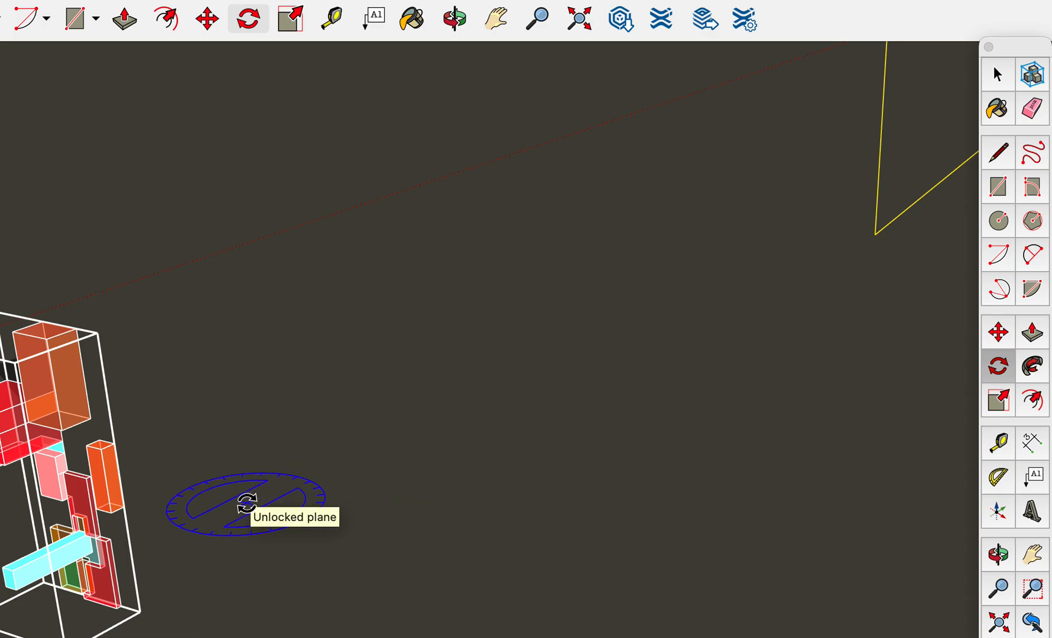
# Move the upright miniature group across the ground back toward the human figure
pyautogui.click(998, 333)
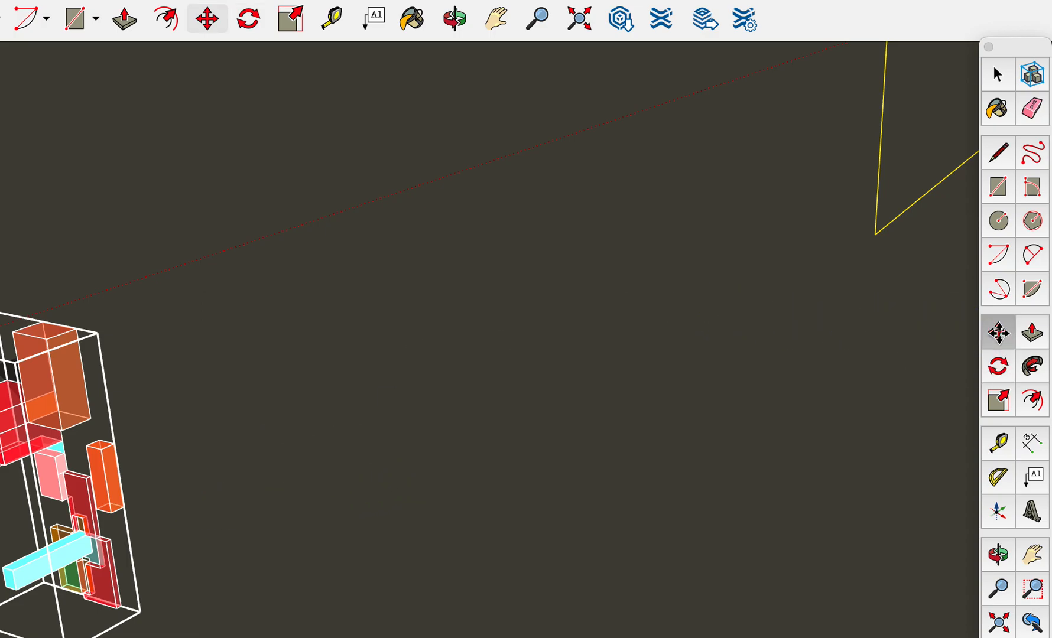
pyautogui.click(314, 554)
pyautogui.click(882, 286)
pyautogui.click(246, 591)
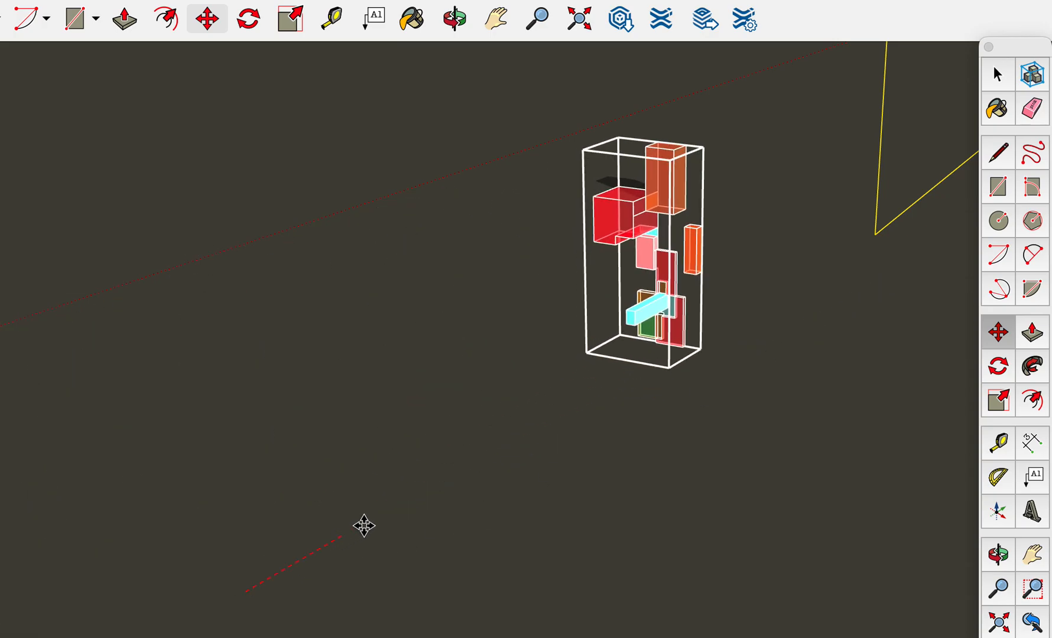
pyautogui.click(755, 353)
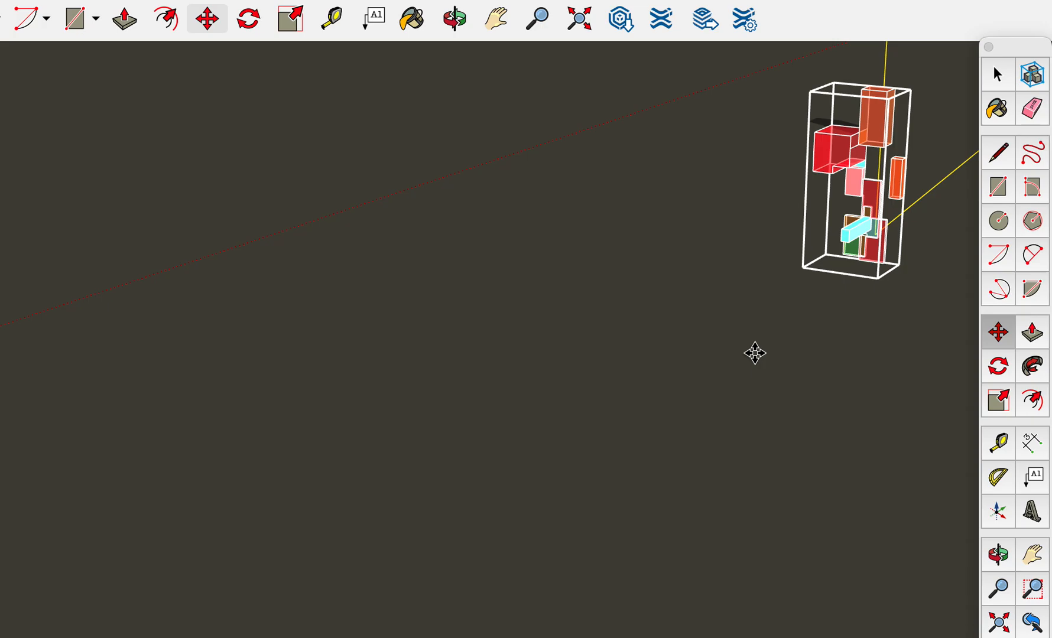
# Move the miniature group by its upper corner from the ground onto the chest of the human figure
pyautogui.scroll(-10, 755, 354)
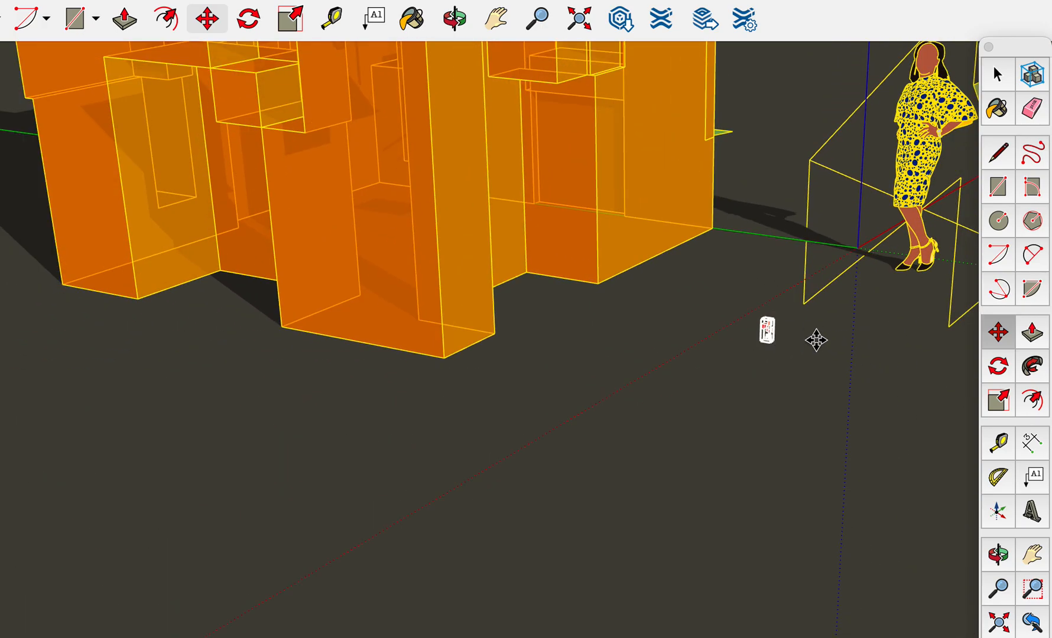
pyautogui.press('h')
pyautogui.moveTo(815, 340); pyautogui.dragTo(577, 442)
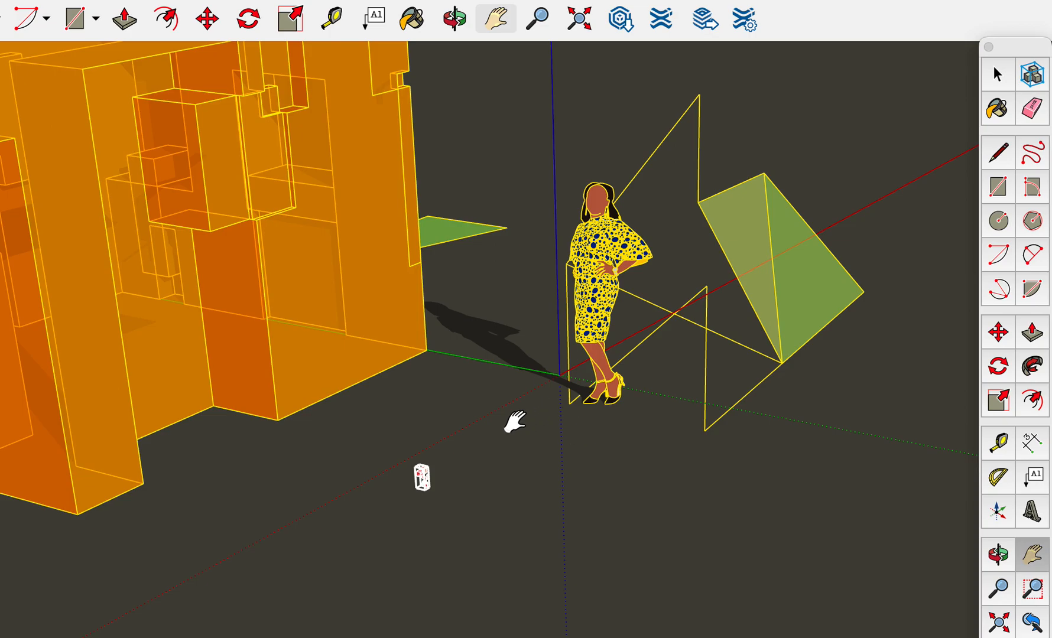
pyautogui.scroll(4, 421, 476)
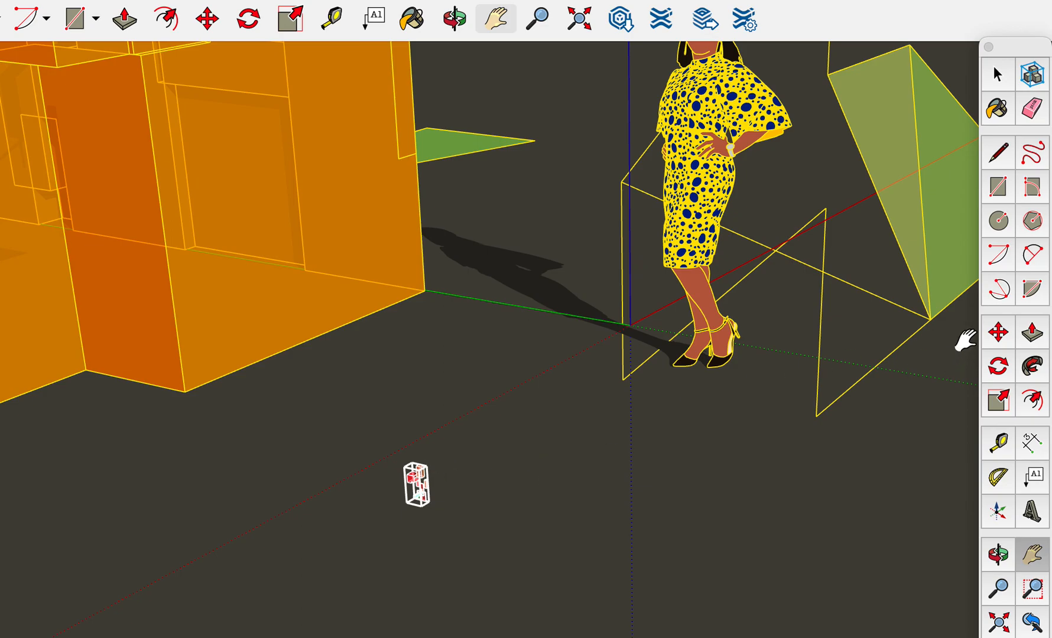
pyautogui.click(998, 333)
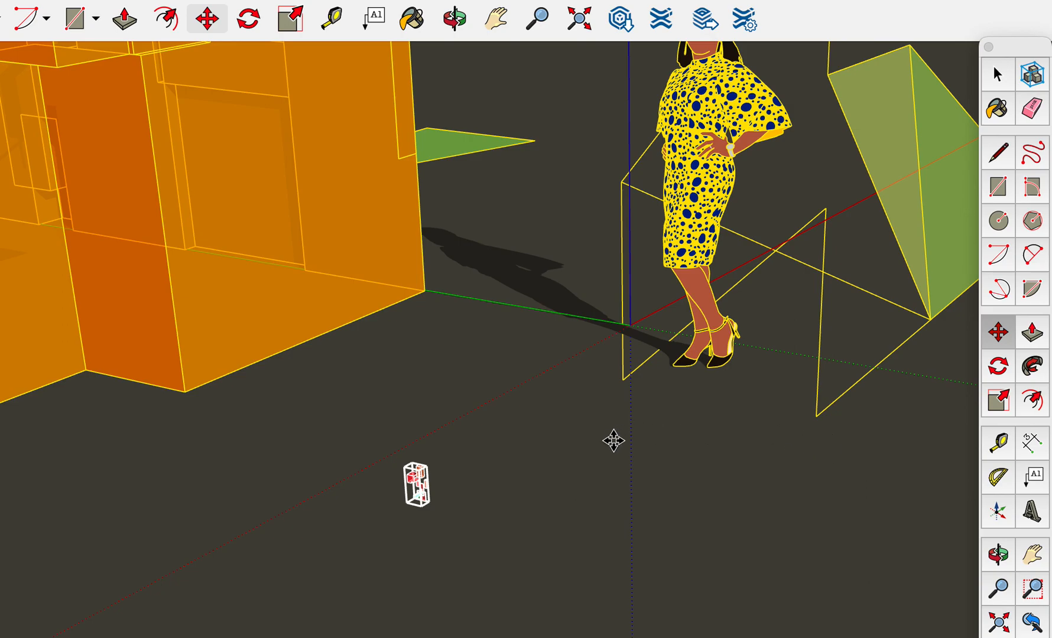
pyautogui.moveTo(418, 486)
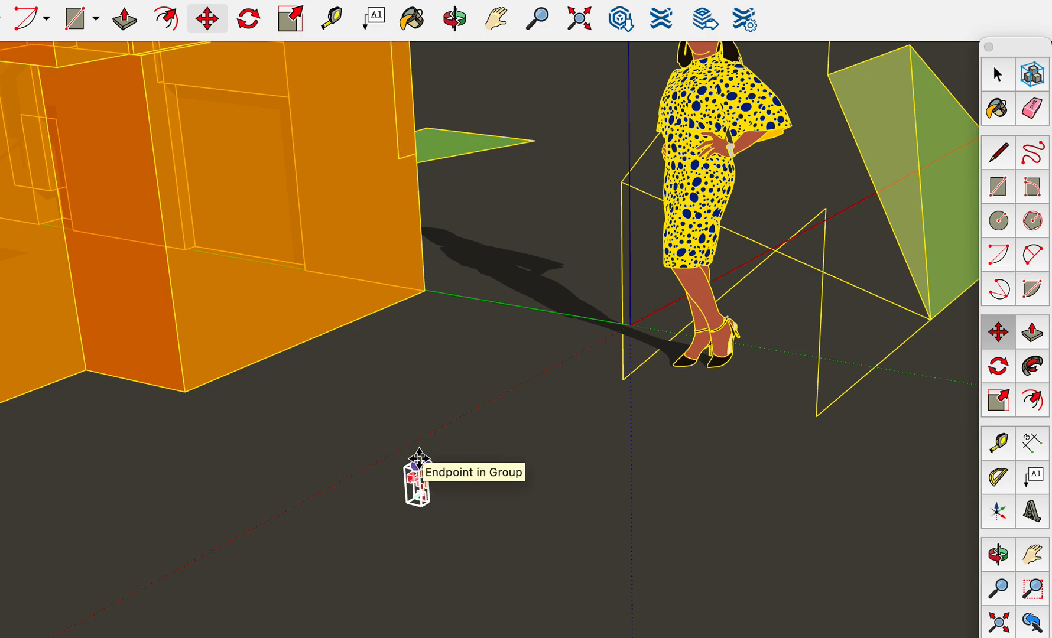
pyautogui.click(419, 459)
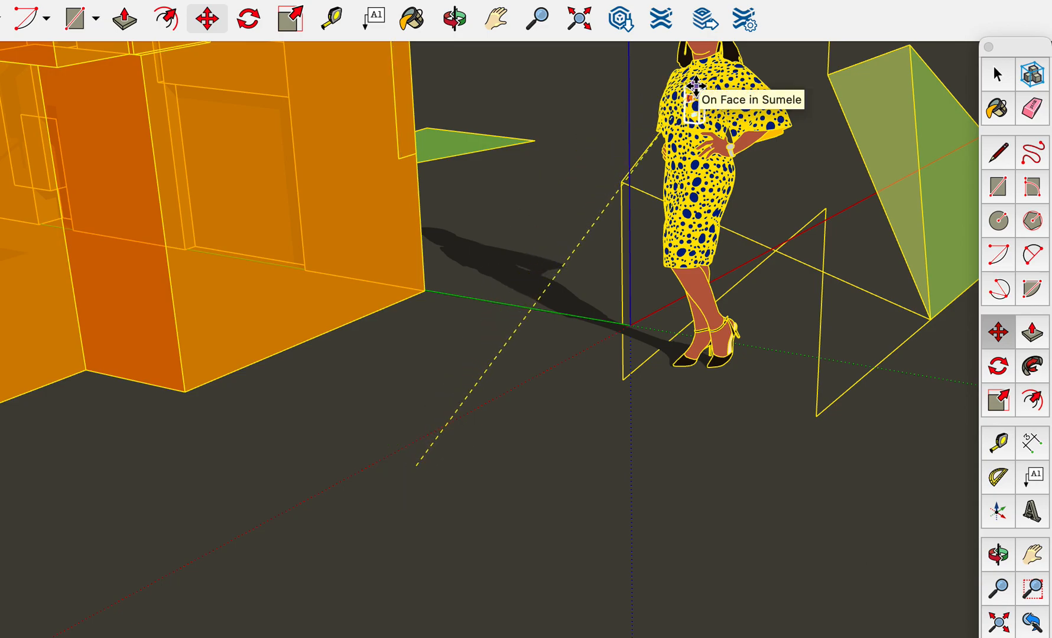
pyautogui.click(692, 87)
# Scale the miniature group on the figure's chest down uniformly from a lower corner to about a quarter of its size
pyautogui.scroll(6, 693, 86)
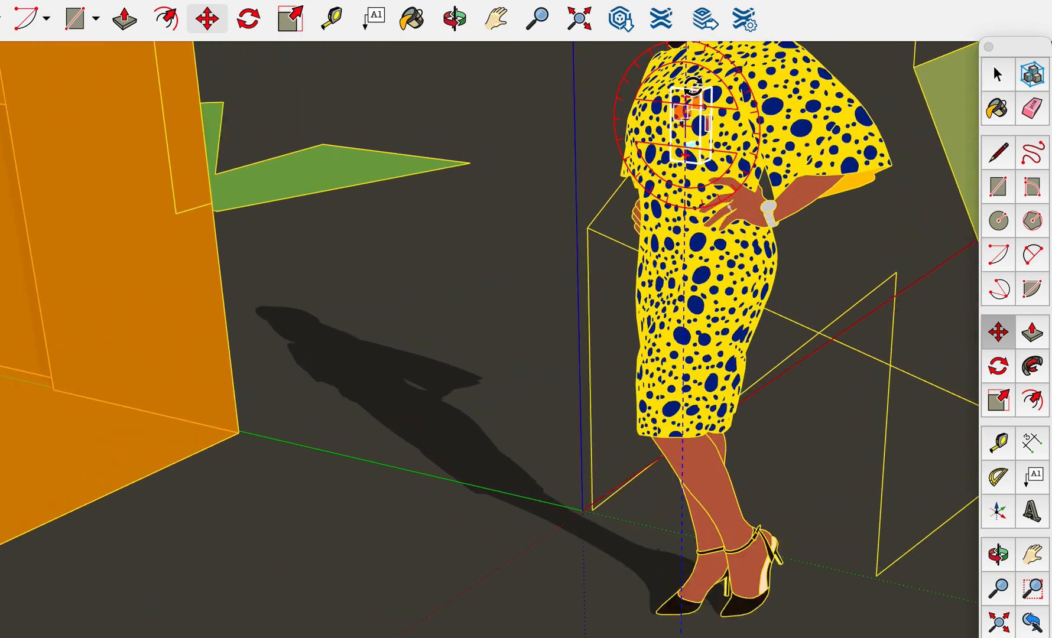
pyautogui.scroll(-2, 693, 86)
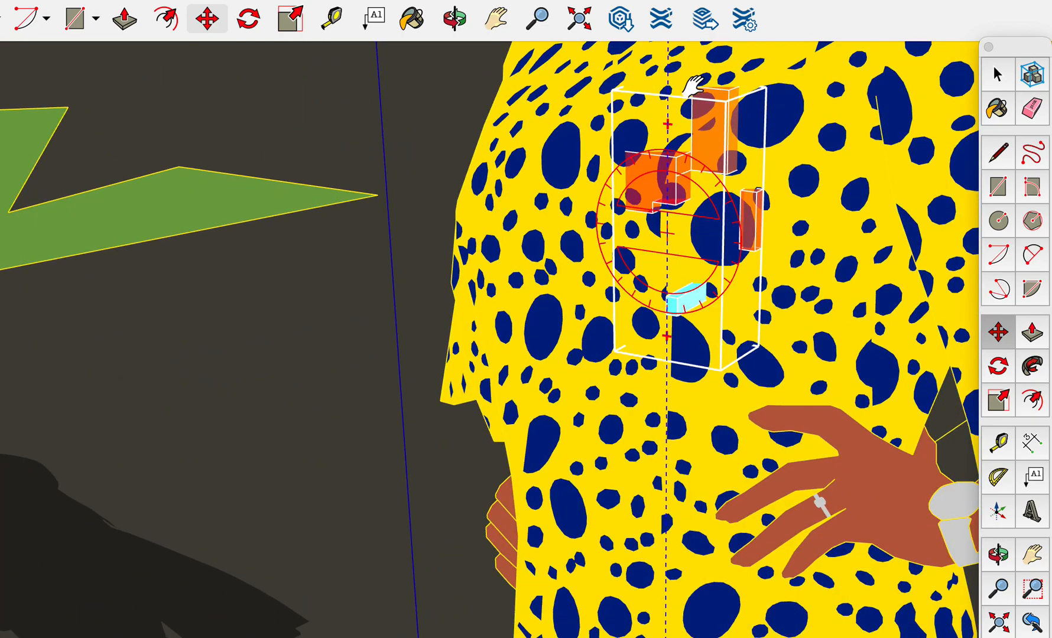
pyautogui.press('h')
pyautogui.moveTo(692, 86); pyautogui.dragTo(446, 299)
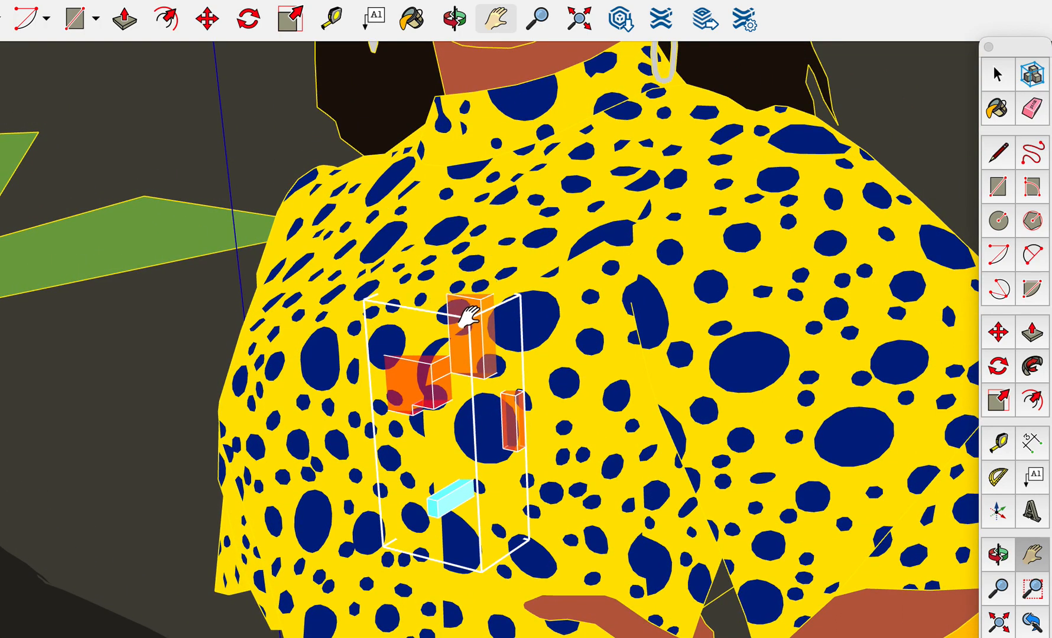
pyautogui.press('o')
pyautogui.moveTo(462, 359); pyautogui.dragTo(939, 199)
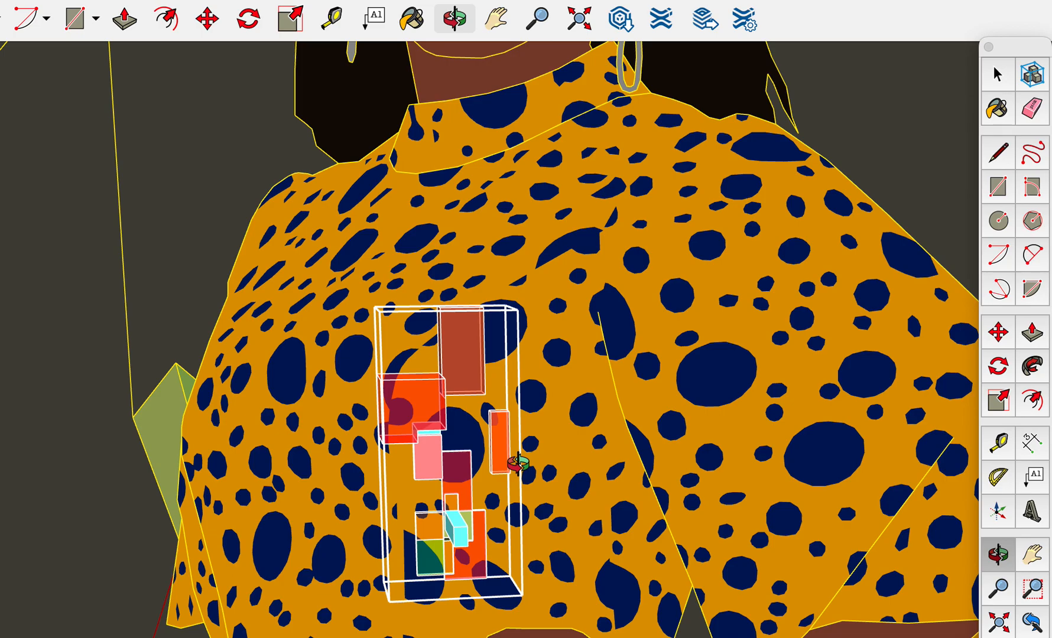
pyautogui.press('s')
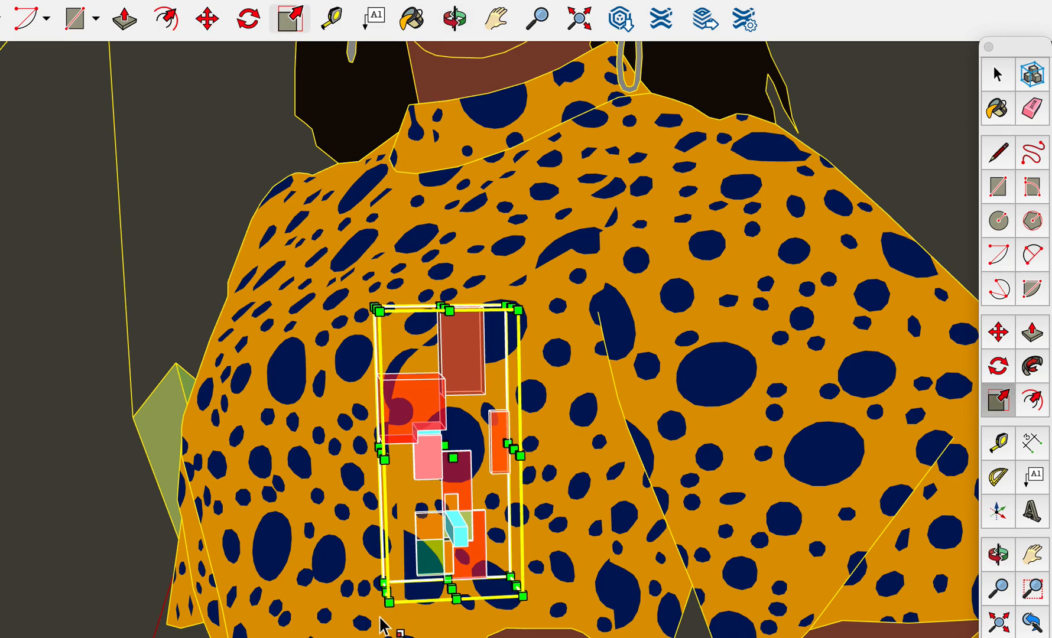
pyautogui.moveTo(387, 601); pyautogui.dragTo(478, 377)
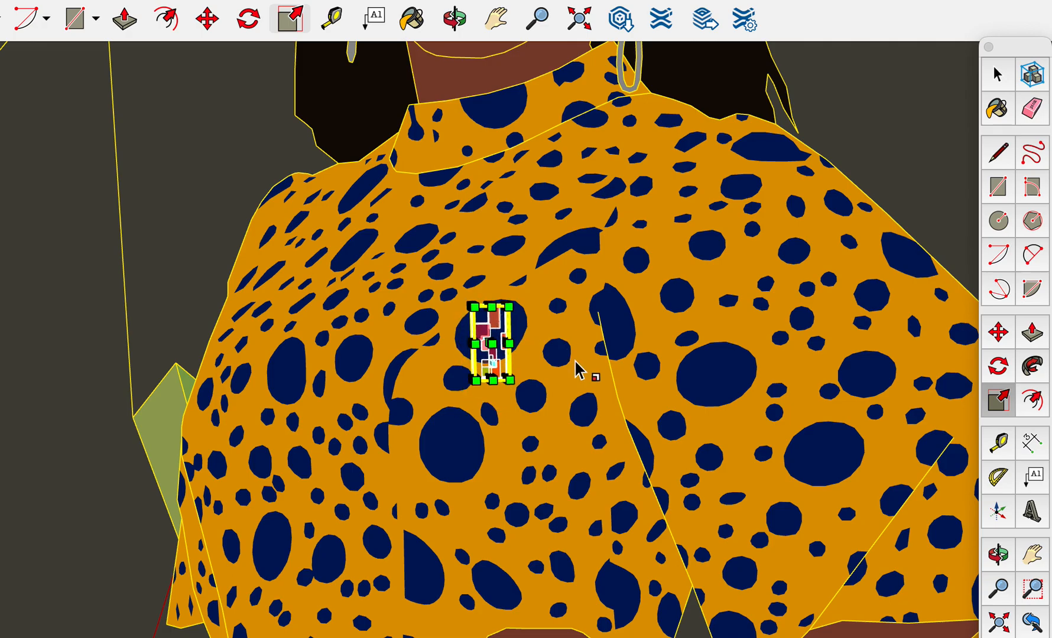
# Move the pendant-sized block group up from the figure's chest to the collar just below the chin
pyautogui.click(998, 332)
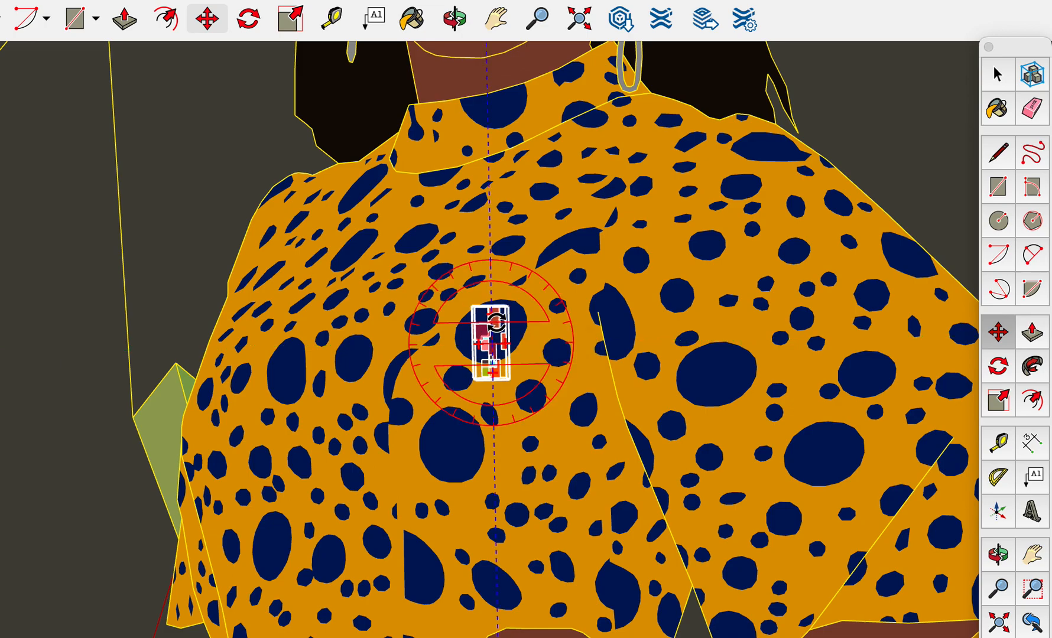
pyautogui.click(463, 341)
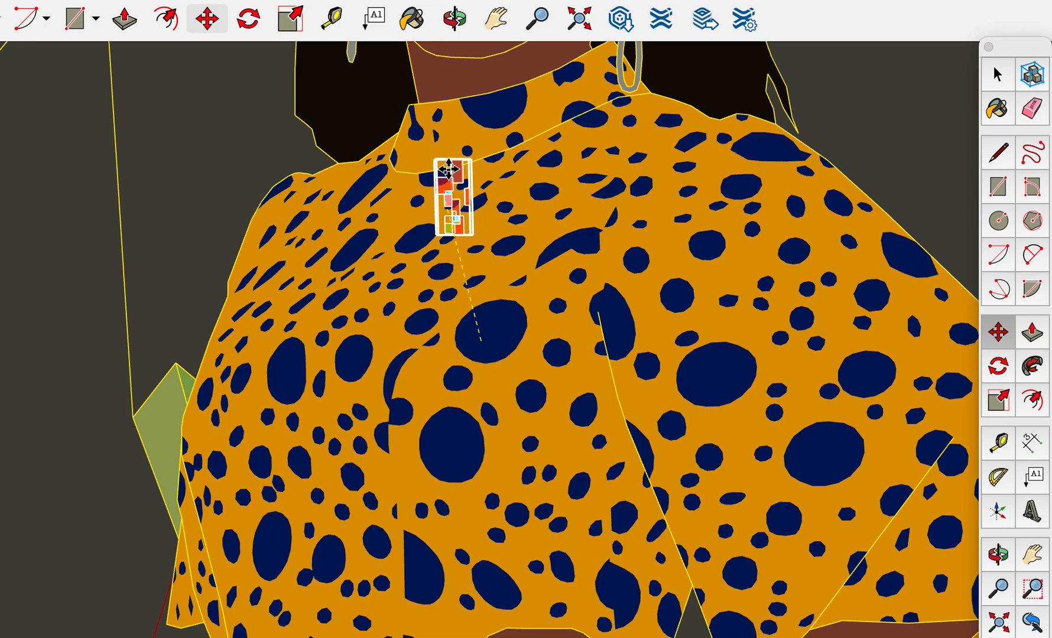
pyautogui.click(467, 111)
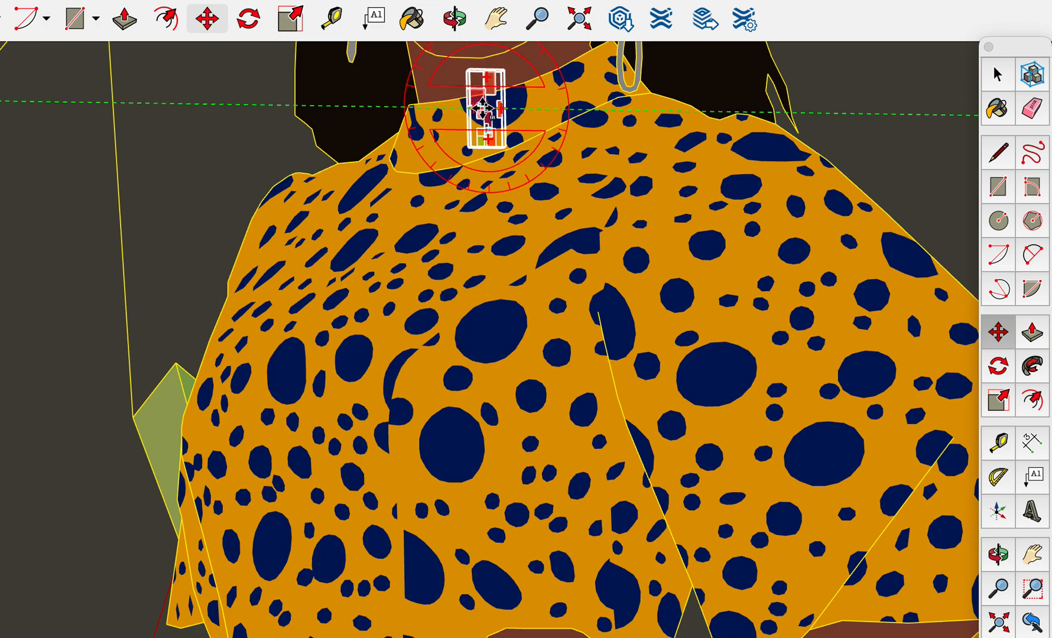
# Examine the tiny block group at the figure's collar up close and against the large structures in the scene
pyautogui.press('o')
pyautogui.moveTo(593, 130)
pyautogui.mouseDown()
pyautogui.moveTo(576, 121)
pyautogui.moveTo(406, 219)
pyautogui.moveTo(197, 296)
pyautogui.moveTo(305, 235)
pyautogui.moveTo(611, 142)
pyautogui.moveTo(585, 146)
pyautogui.mouseUp()
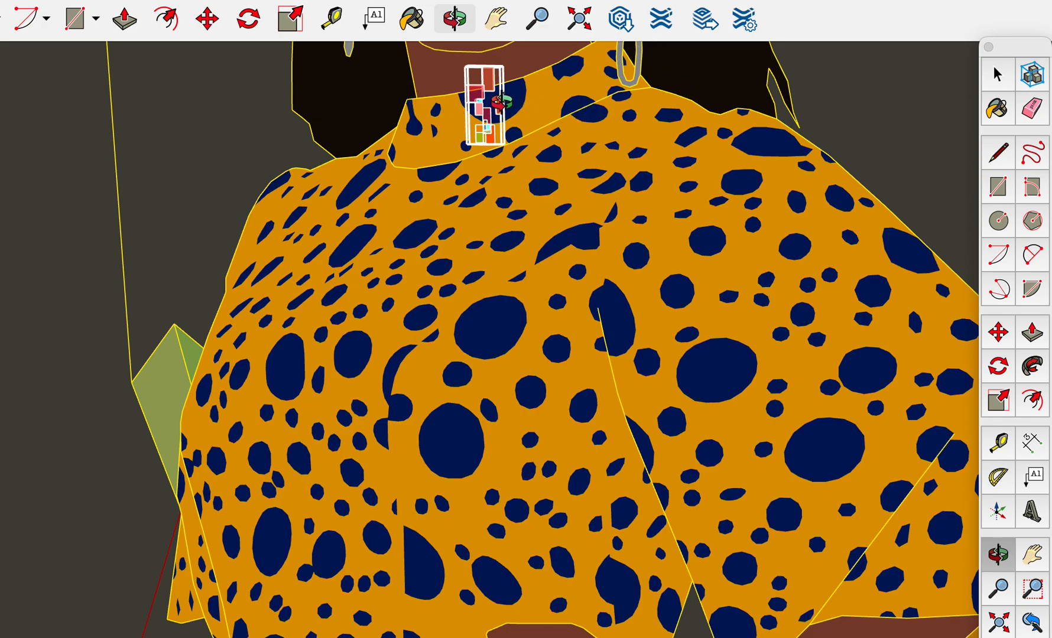
pyautogui.moveTo(493, 104); pyautogui.dragTo(523, 425)
pyautogui.press('h')
pyautogui.scroll(8, 511, 427)
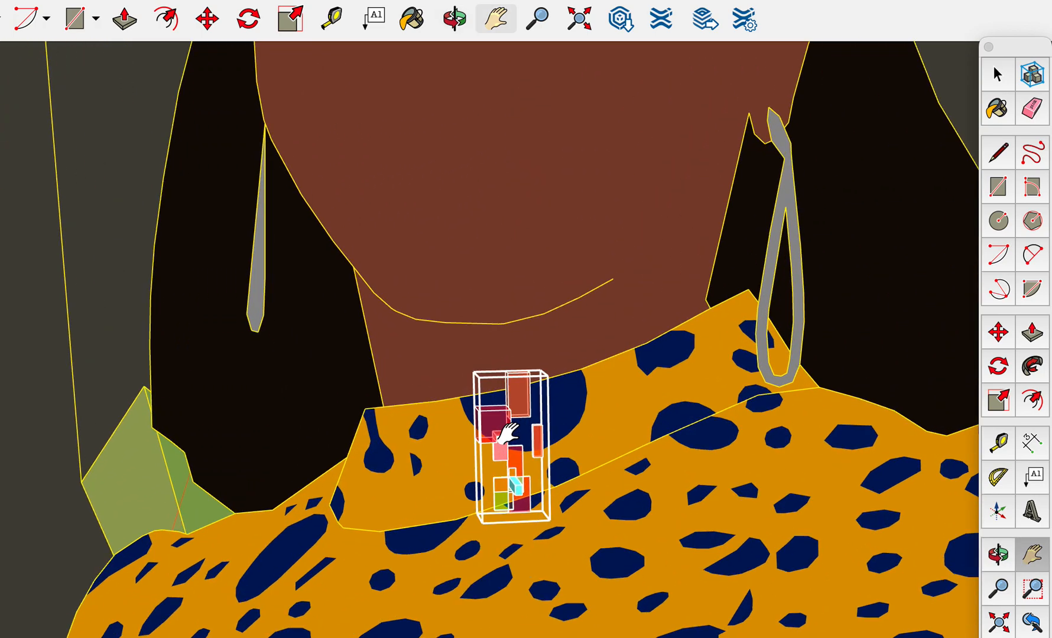
pyautogui.scroll(2, 507, 434)
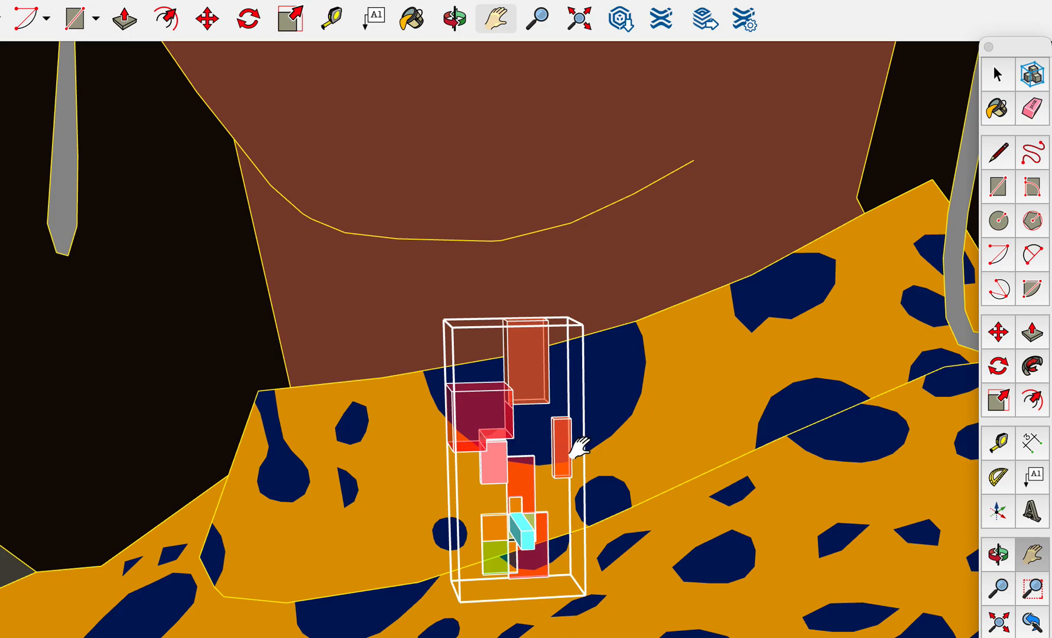
pyautogui.scroll(-12, 579, 447)
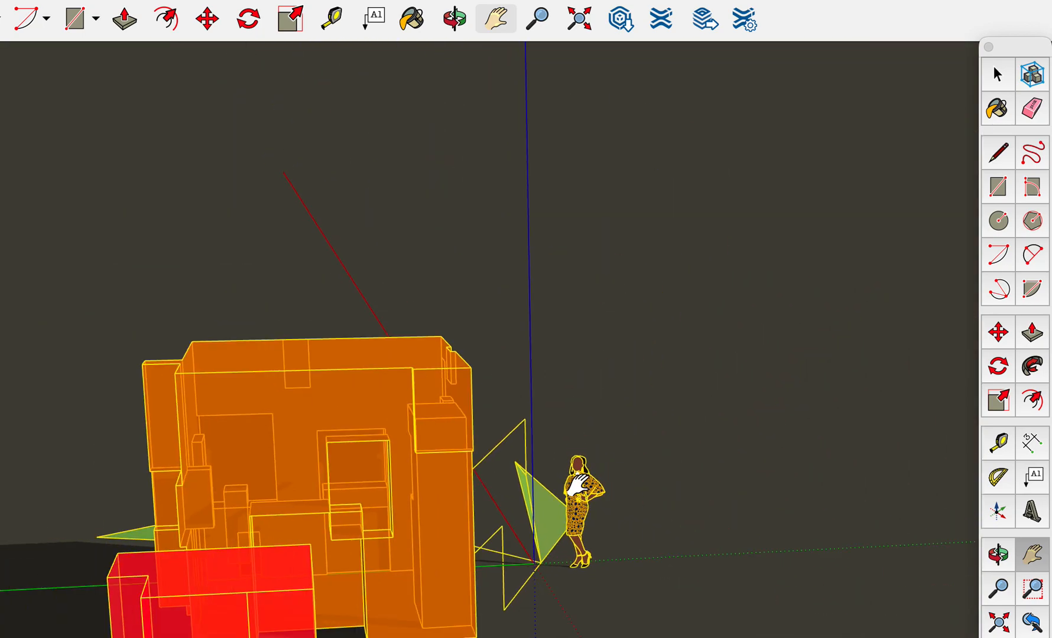
pyautogui.scroll(-6, 578, 485)
# Paste a copy of the tiny block group on the empty ground beside the large brown block of the coloured group
pyautogui.press('super+1')
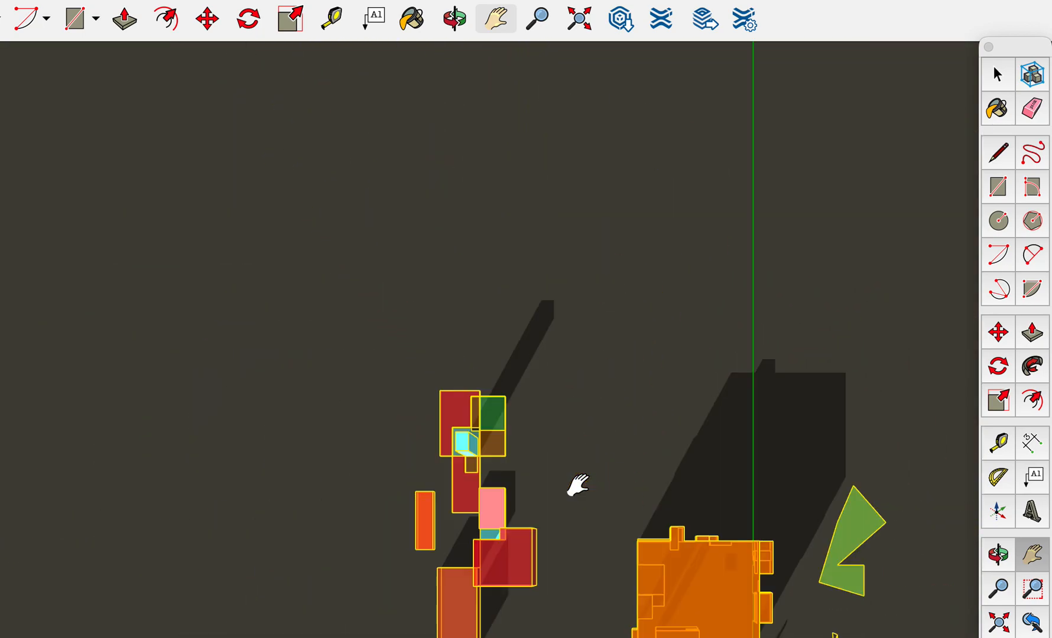
pyautogui.moveTo(544, 430); pyautogui.dragTo(483, 286)
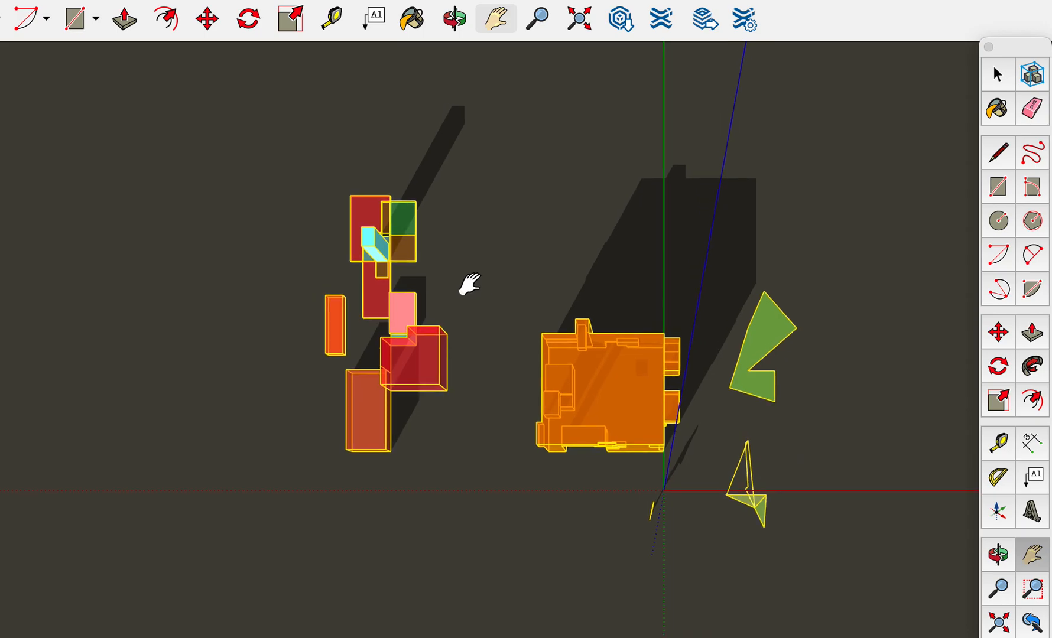
pyautogui.scroll(8, 325, 388)
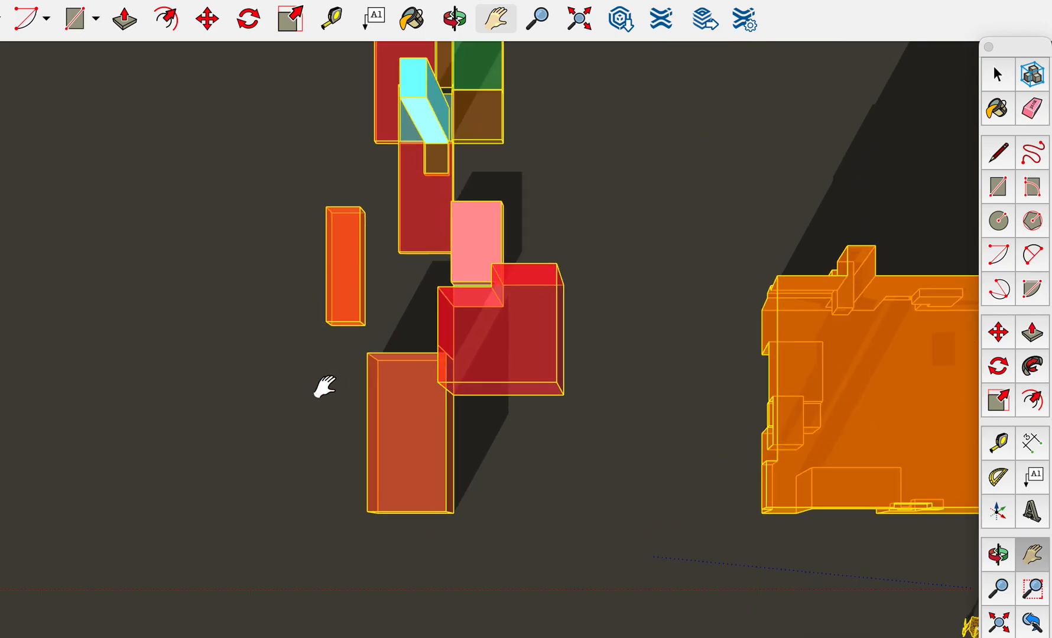
pyautogui.scroll(1, 325, 387)
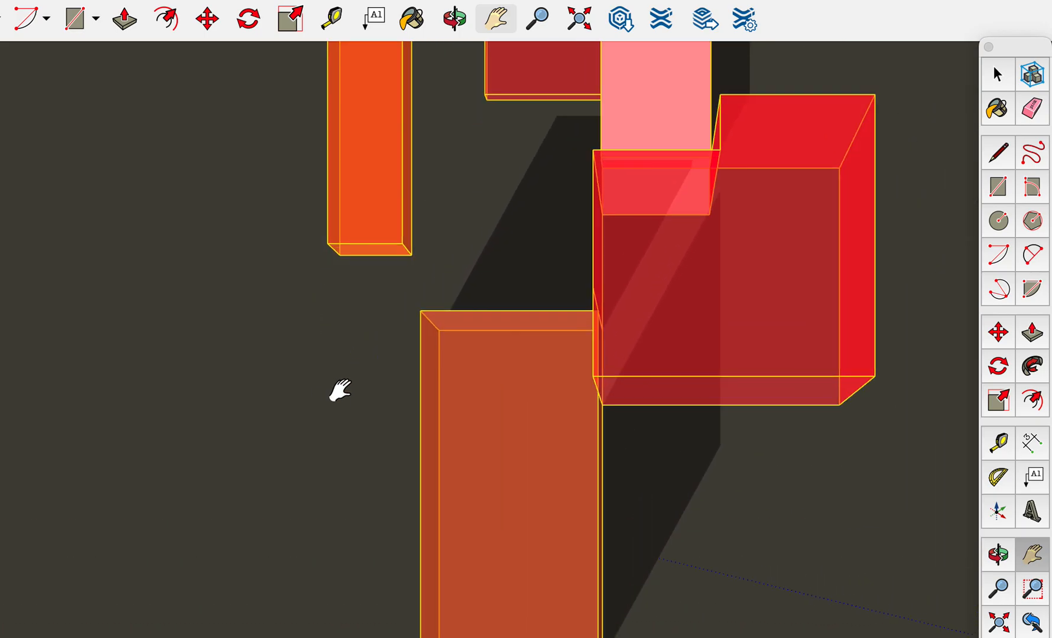
pyautogui.press('m')
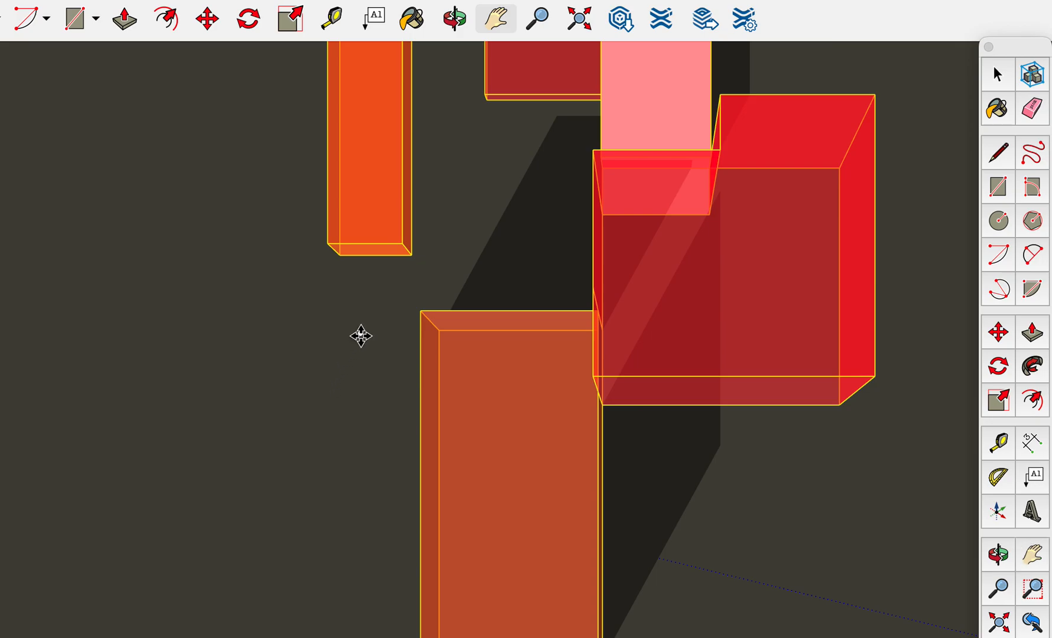
pyautogui.click(362, 336)
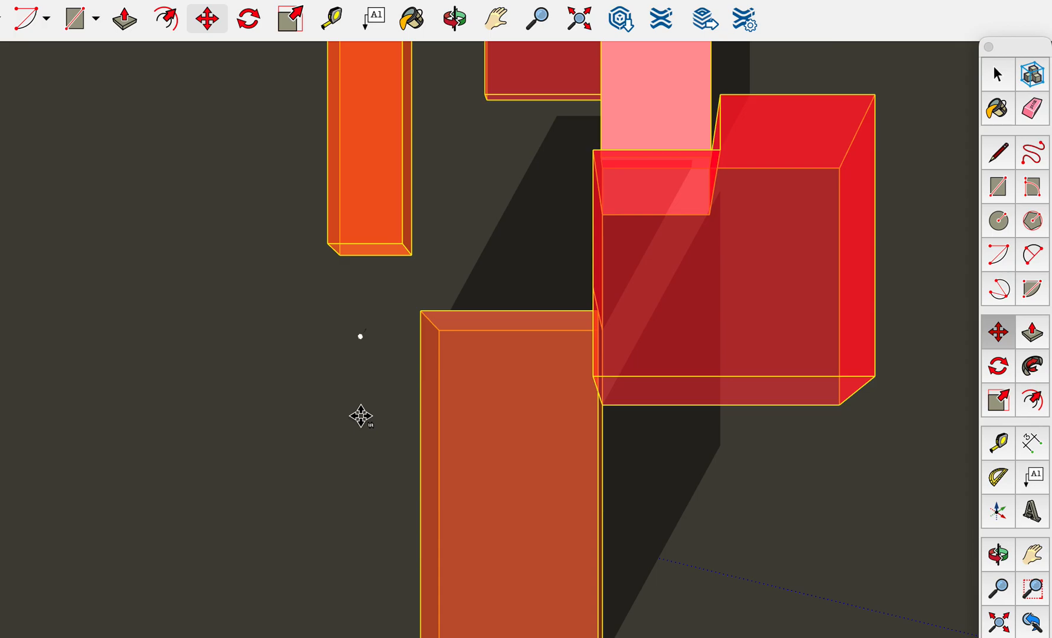
# Scale the pasted tiny block group up uniformly about its opposite corner until it towers over the coloured group's blocks
pyautogui.press('s')
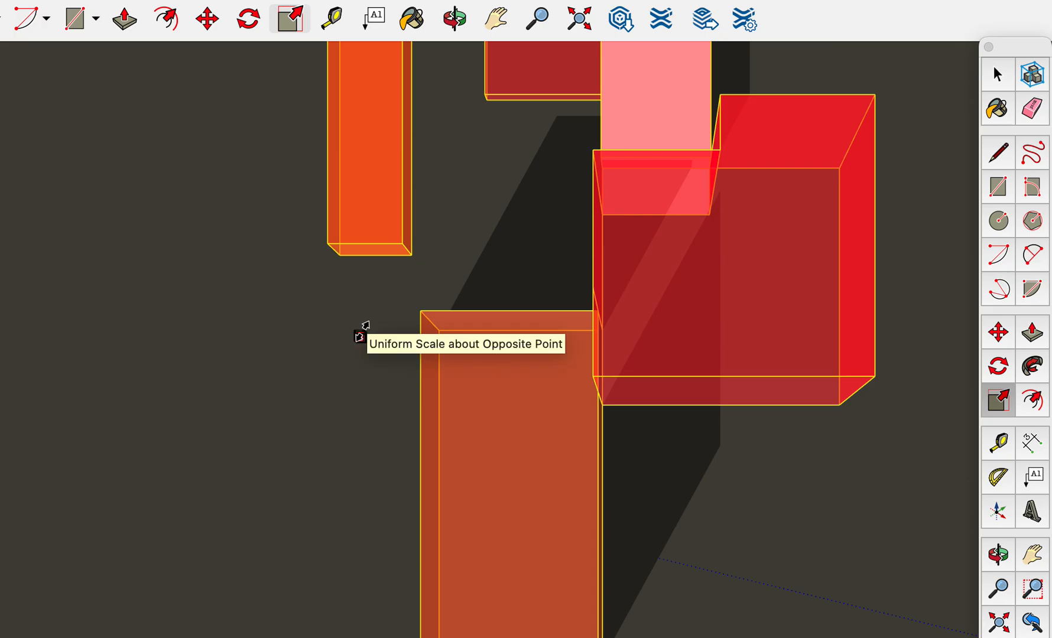
pyautogui.click(360, 337)
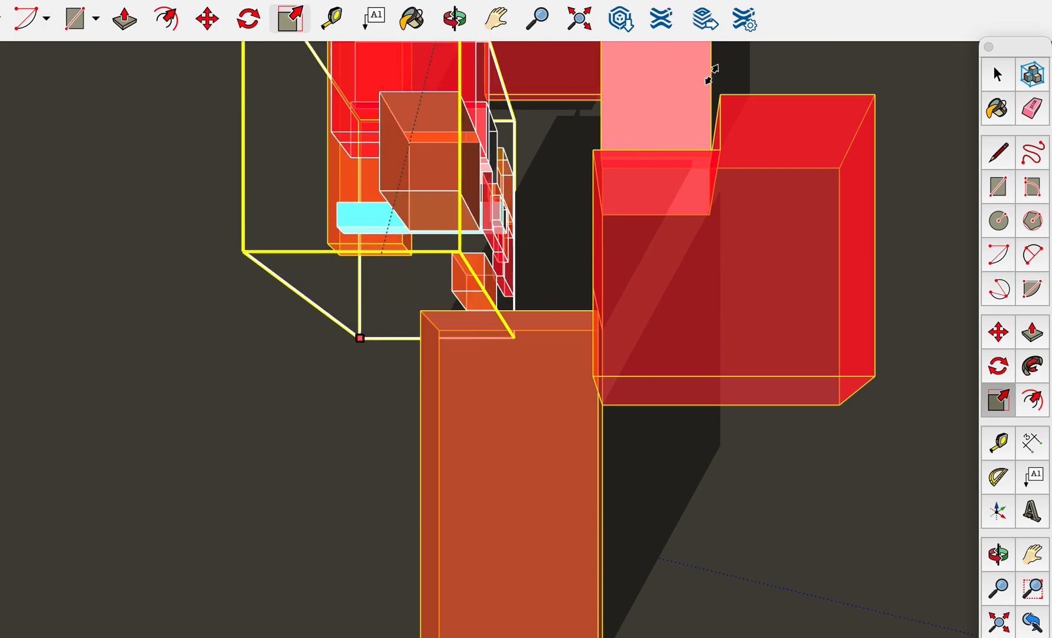
pyautogui.scroll(6, 819, 44)
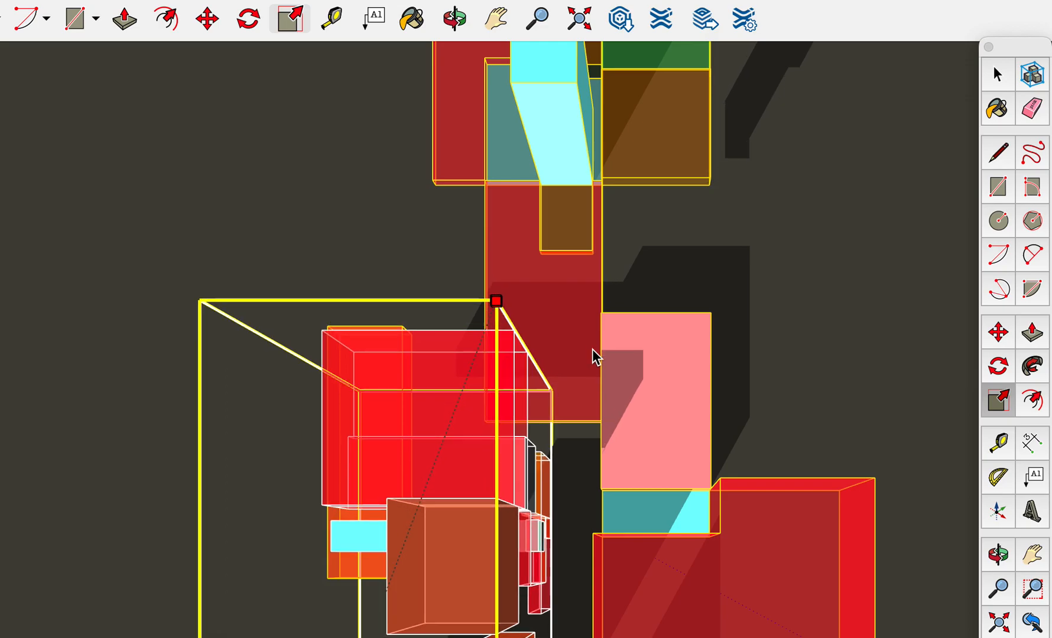
pyautogui.click(675, 353)
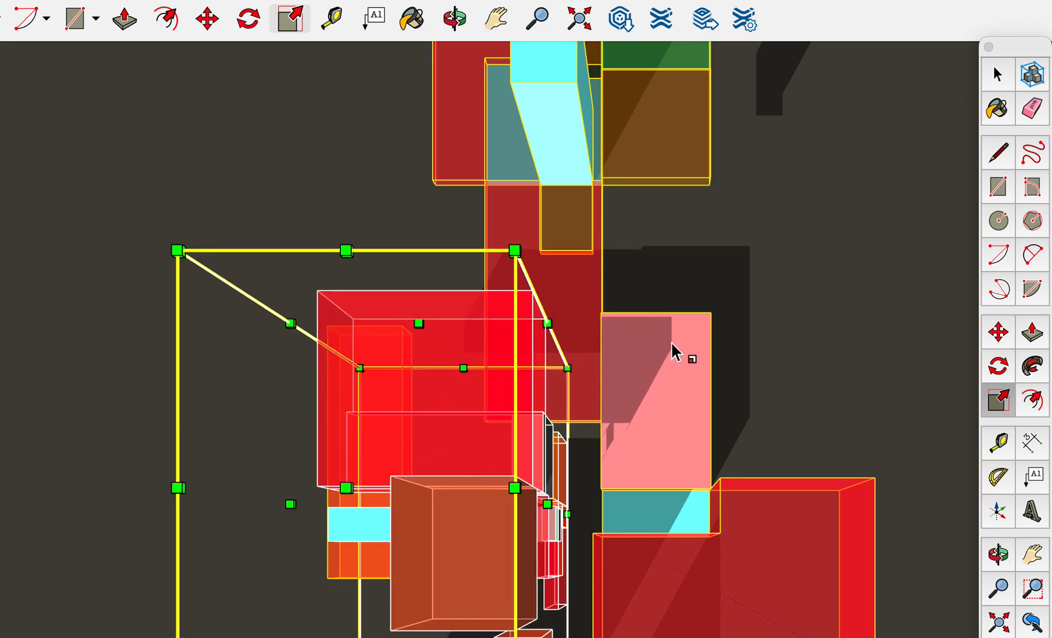
# Examine the enlarged block group from the front, back and several angles against the coloured and orange groups
pyautogui.press('super+z')
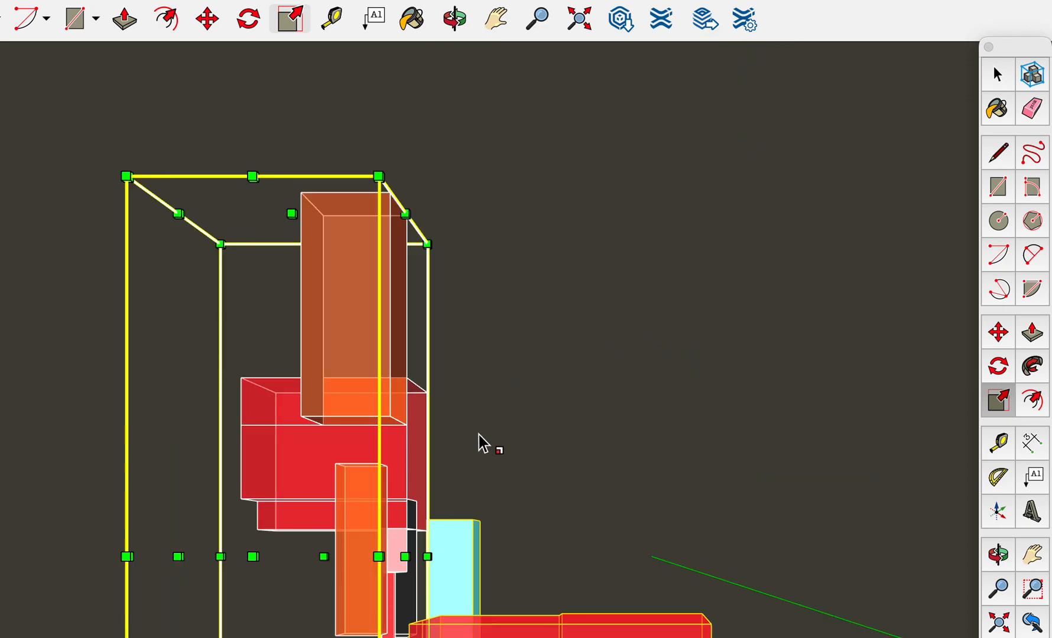
pyautogui.press('super+4')
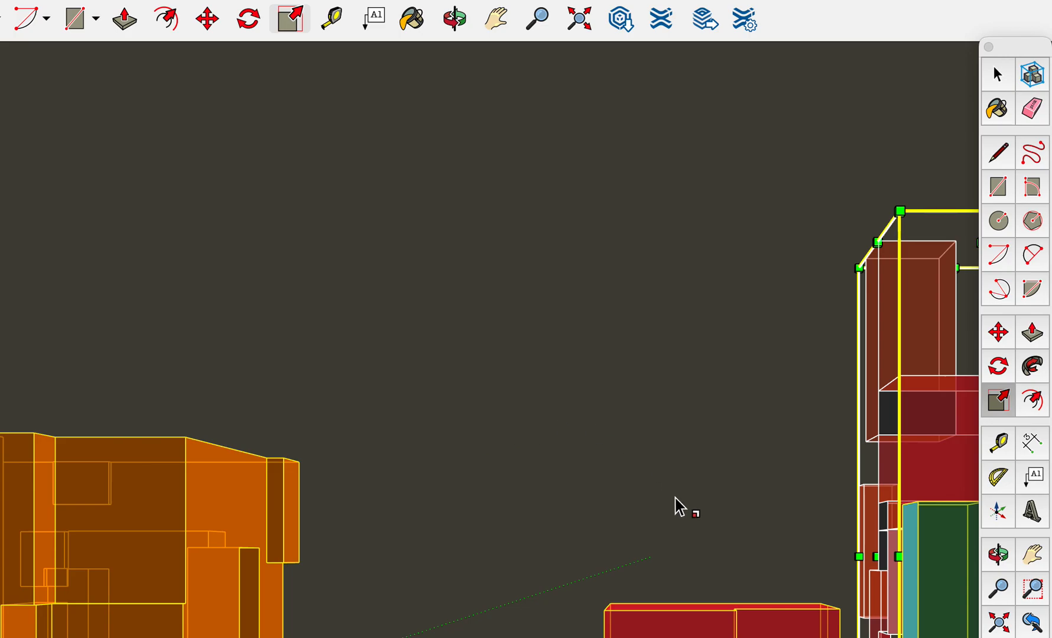
pyautogui.press('o')
pyautogui.moveTo(674, 498); pyautogui.dragTo(155, 371)
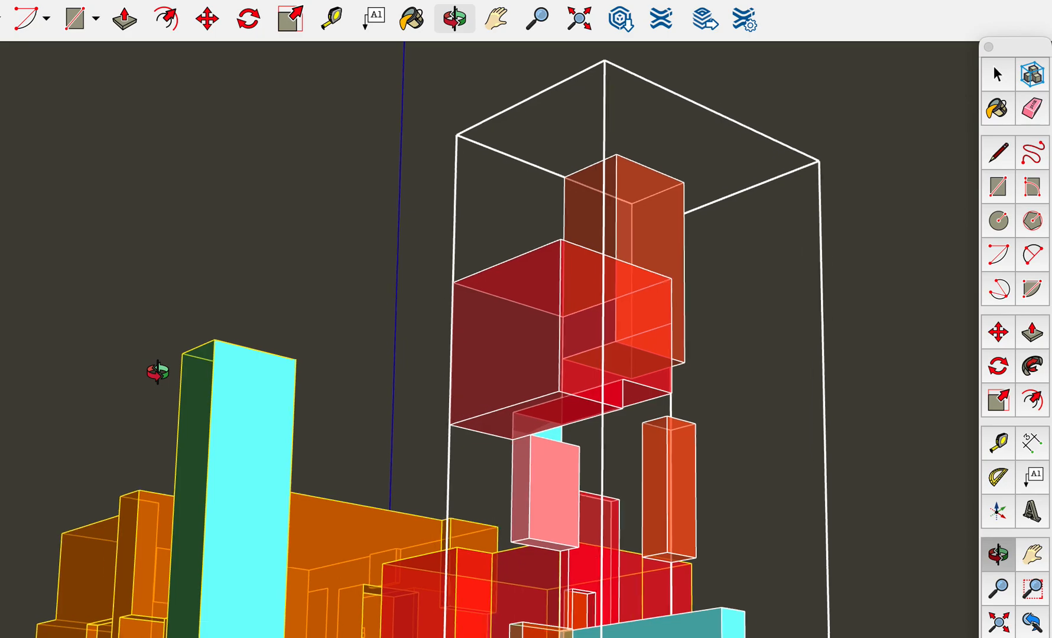
pyautogui.scroll(-3, 282, 366)
pyautogui.moveTo(282, 367); pyautogui.dragTo(373, 304)
pyautogui.press('h')
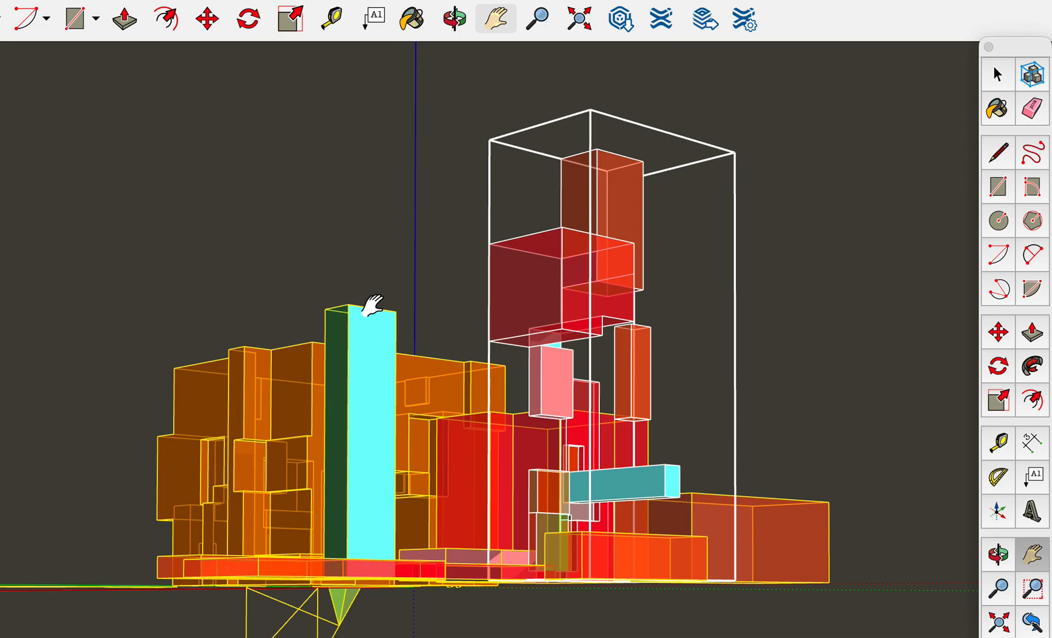
pyautogui.press('o')
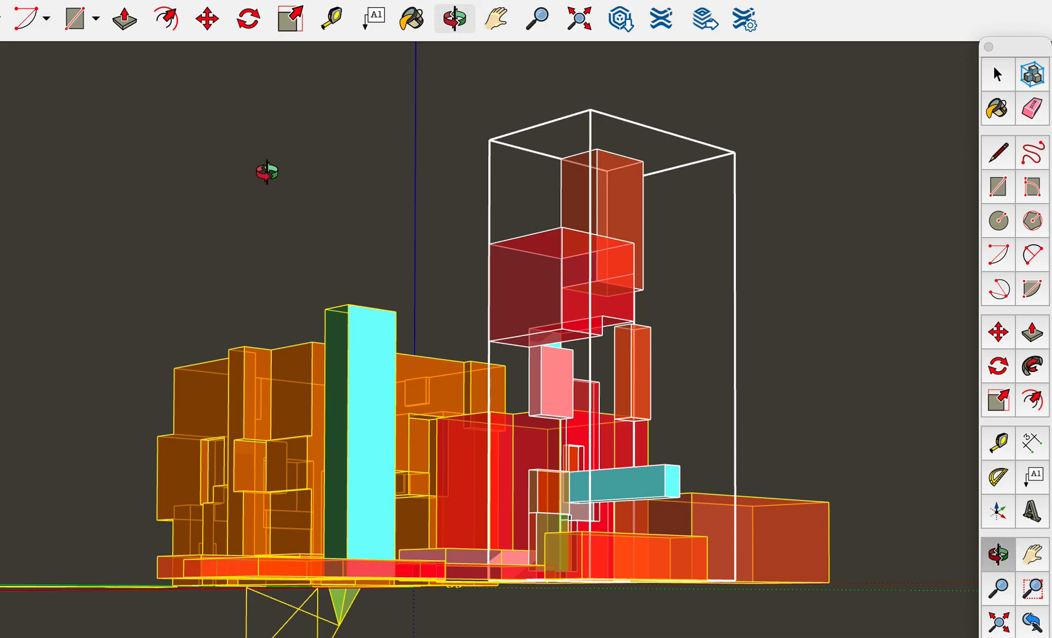
pyautogui.moveTo(256, 174); pyautogui.dragTo(542, 250)
pyautogui.press('h')
pyautogui.moveTo(420, 207); pyautogui.dragTo(277, 147)
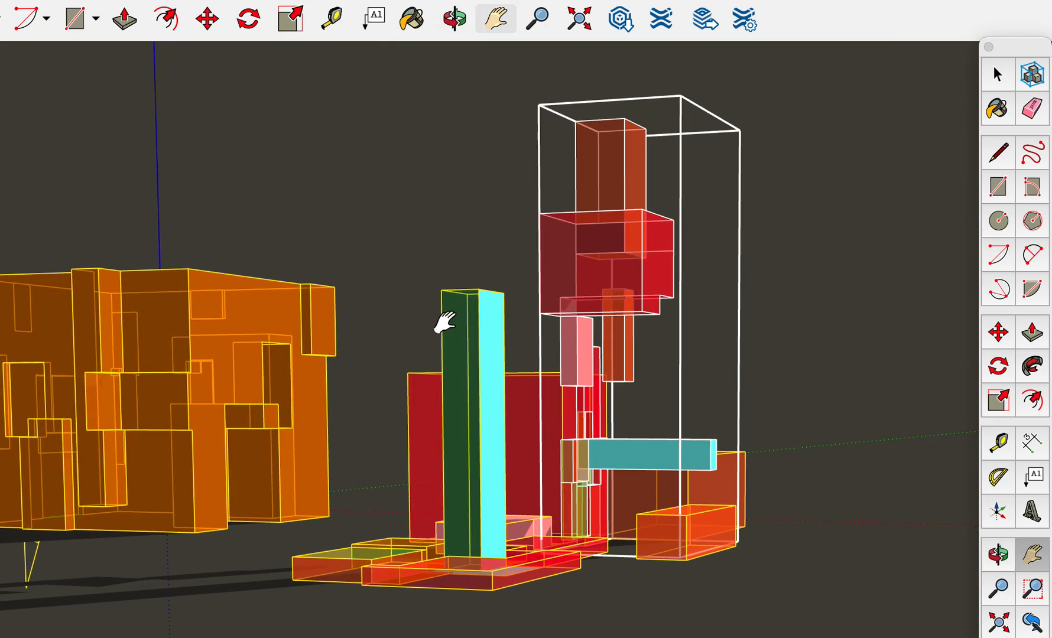
pyautogui.press('o')
pyautogui.moveTo(444, 321); pyautogui.dragTo(389, 324)
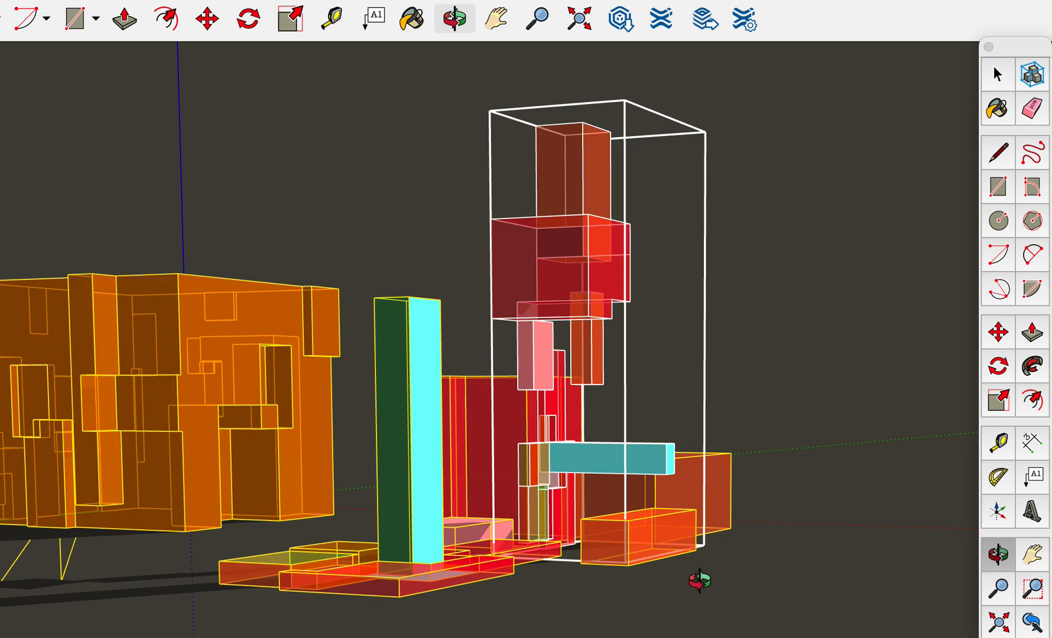
# Paste a second copy of the enlarged block group beside the first and rotate it 180 degrees in the ground plane
pyautogui.press('super+v')
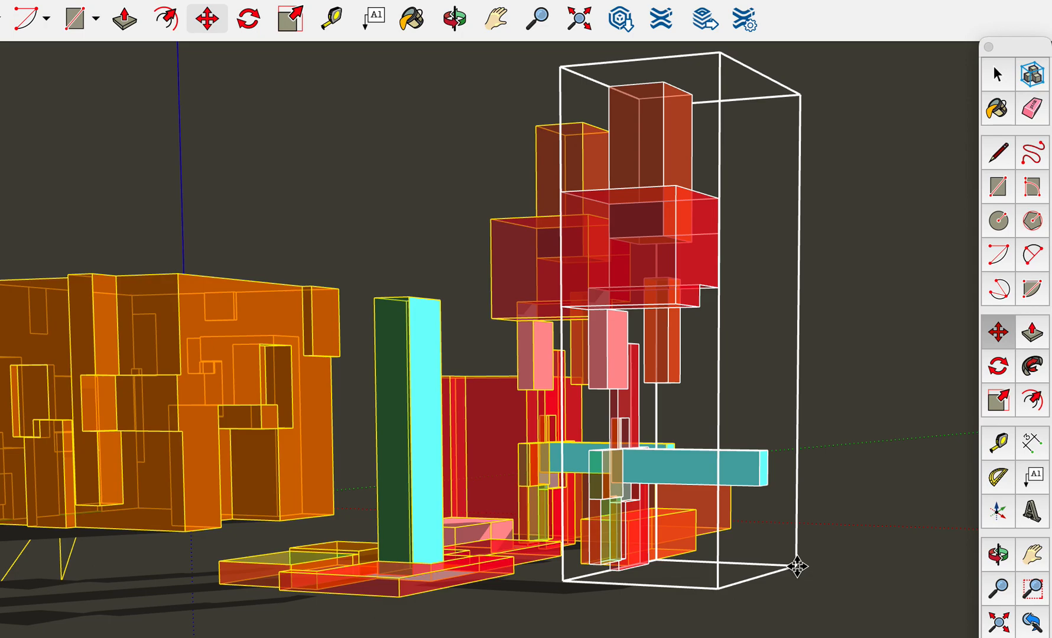
pyautogui.press('super+1')
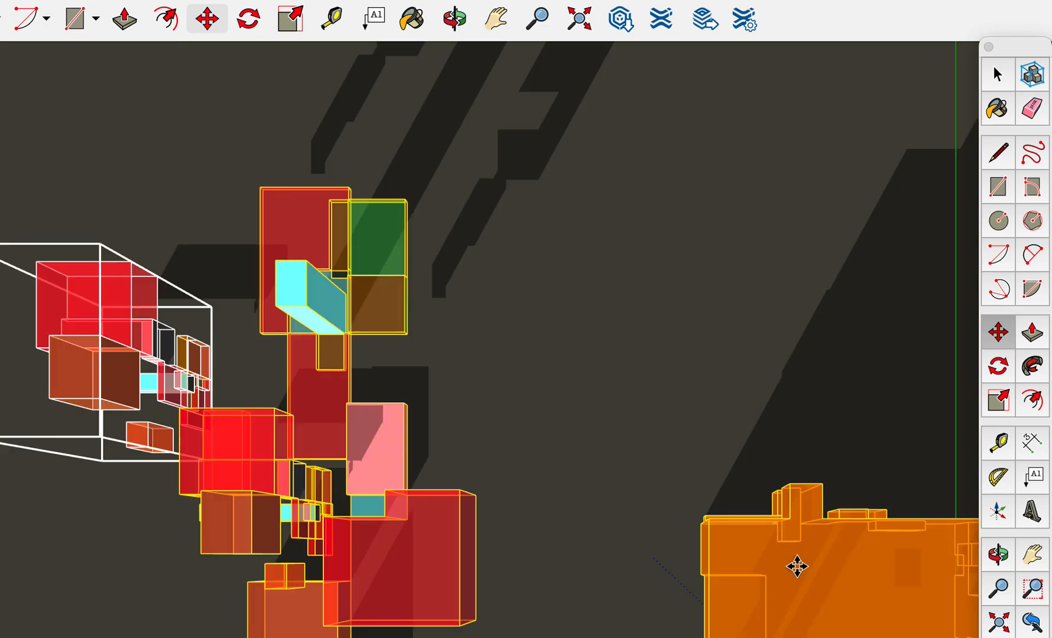
pyautogui.scroll(-4, 796, 567)
pyautogui.scroll(4, 461, 525)
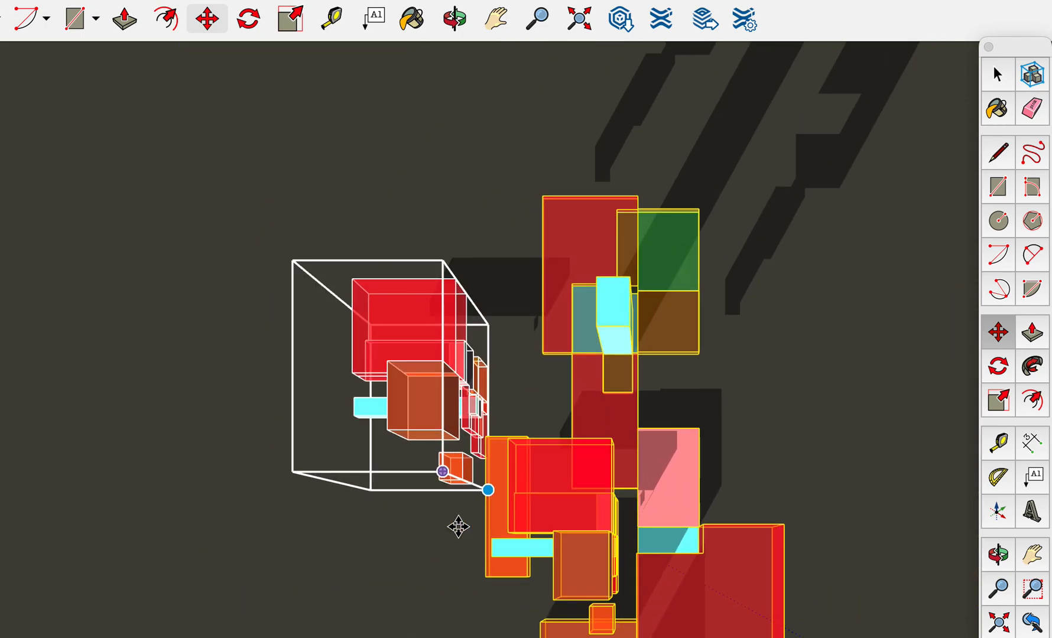
pyautogui.click(997, 367)
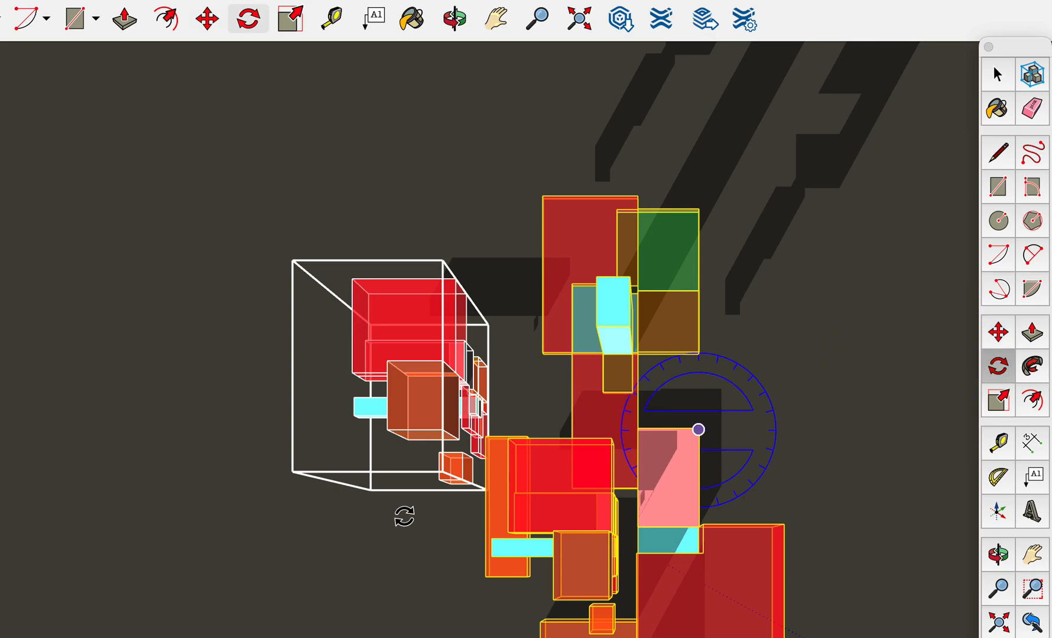
pyautogui.click(308, 565)
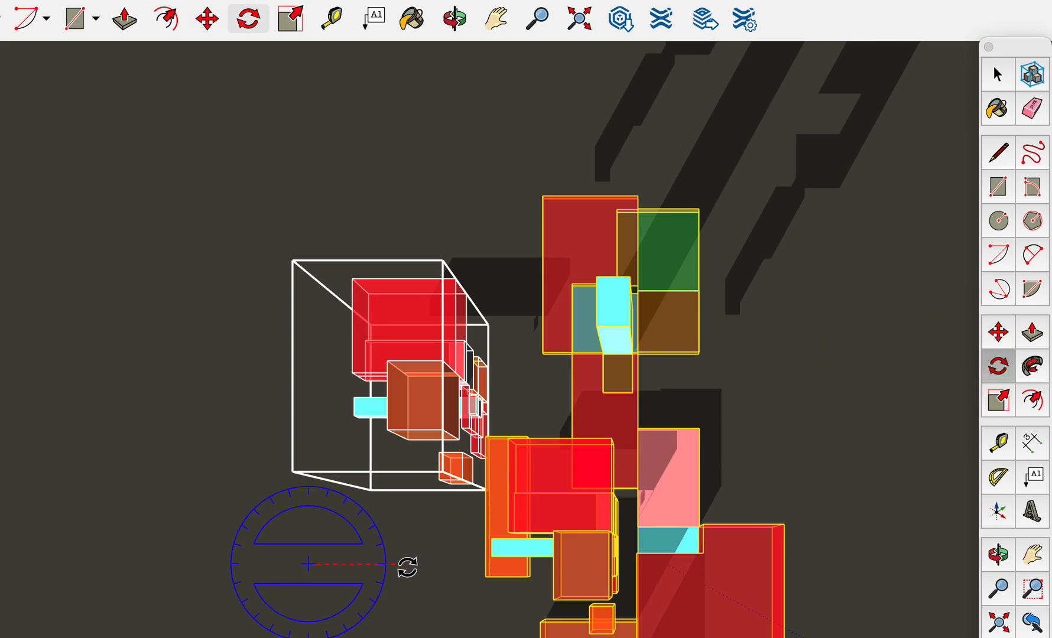
pyautogui.click(405, 565)
pyautogui.click(173, 564)
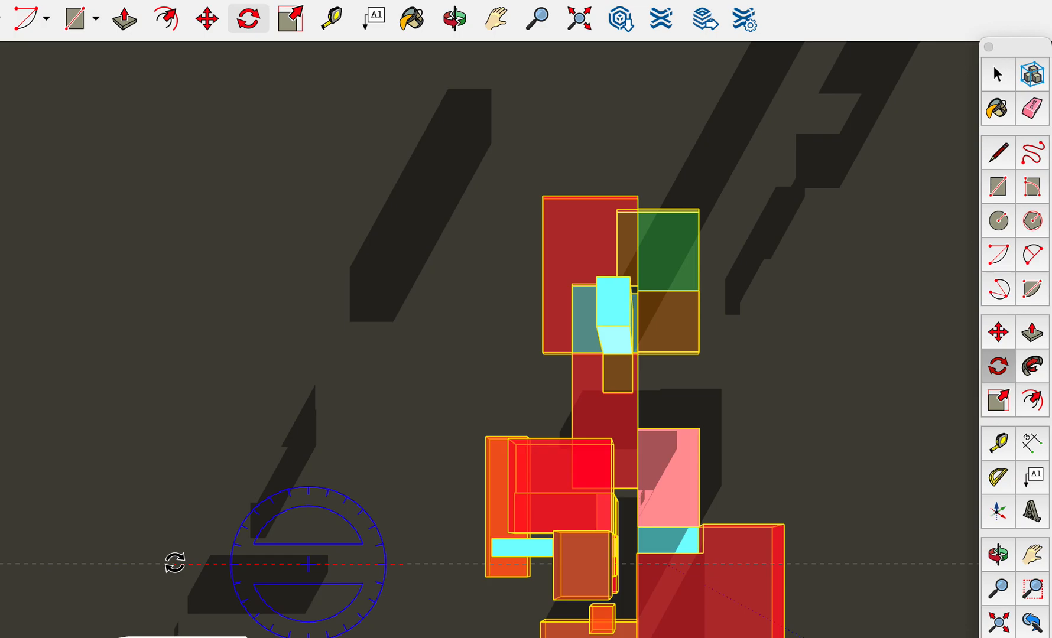
# Move the rotated copy up against the first enlarged block group to form a facing pair, and clear the selection
pyautogui.click(997, 332)
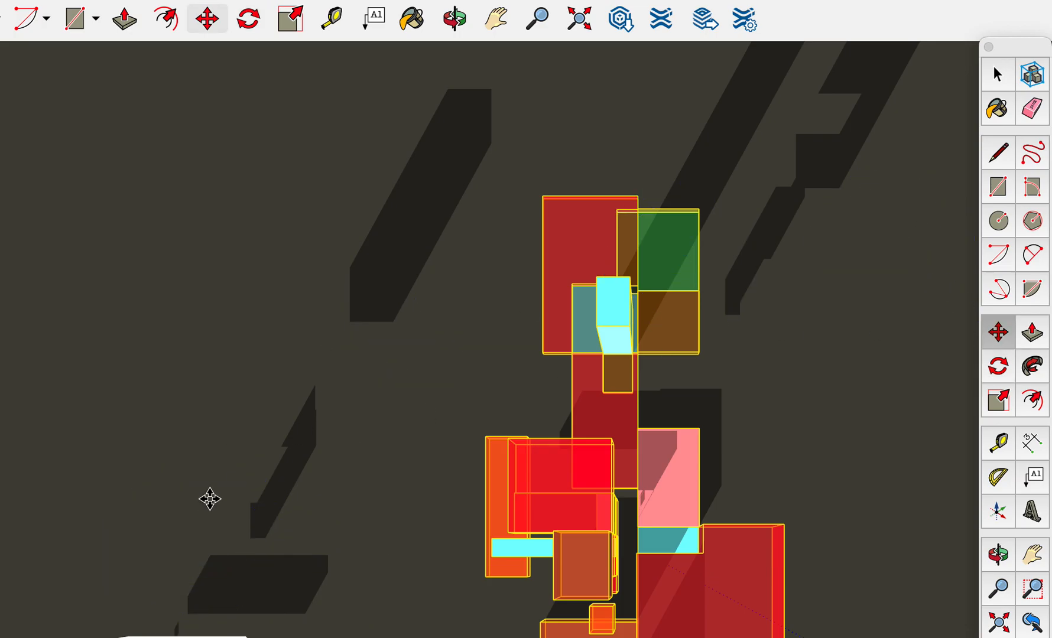
pyautogui.click(94, 482)
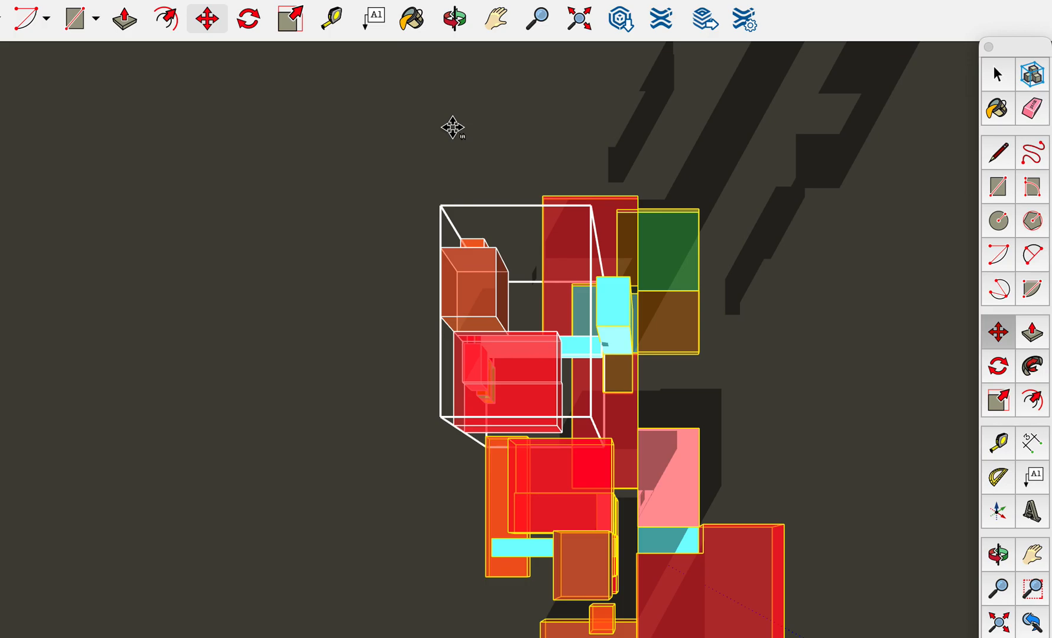
pyautogui.press('o')
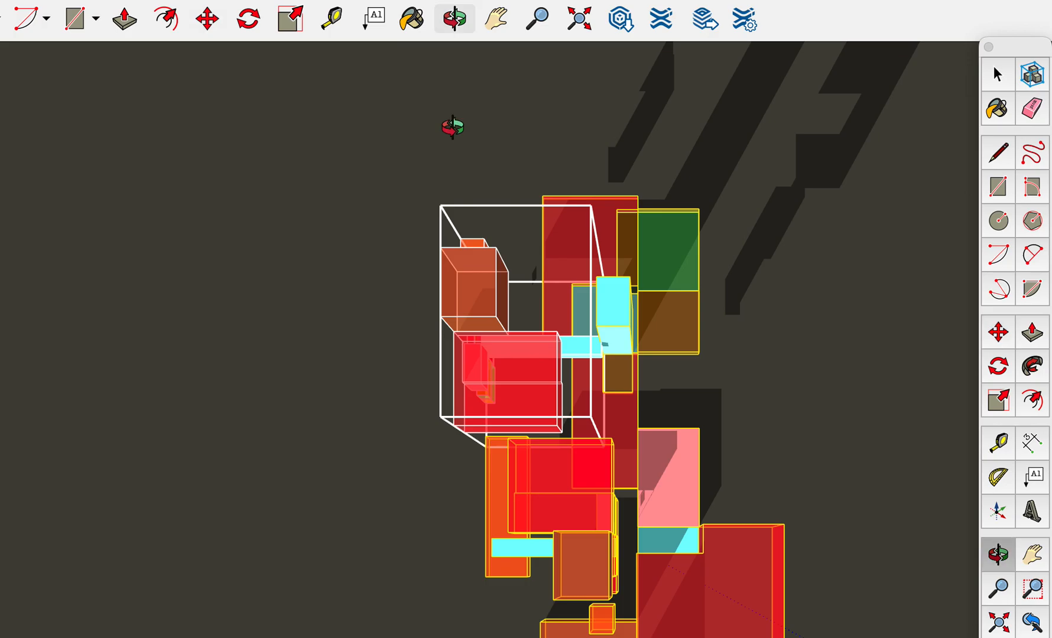
pyautogui.moveTo(240, 449); pyautogui.dragTo(595, 337)
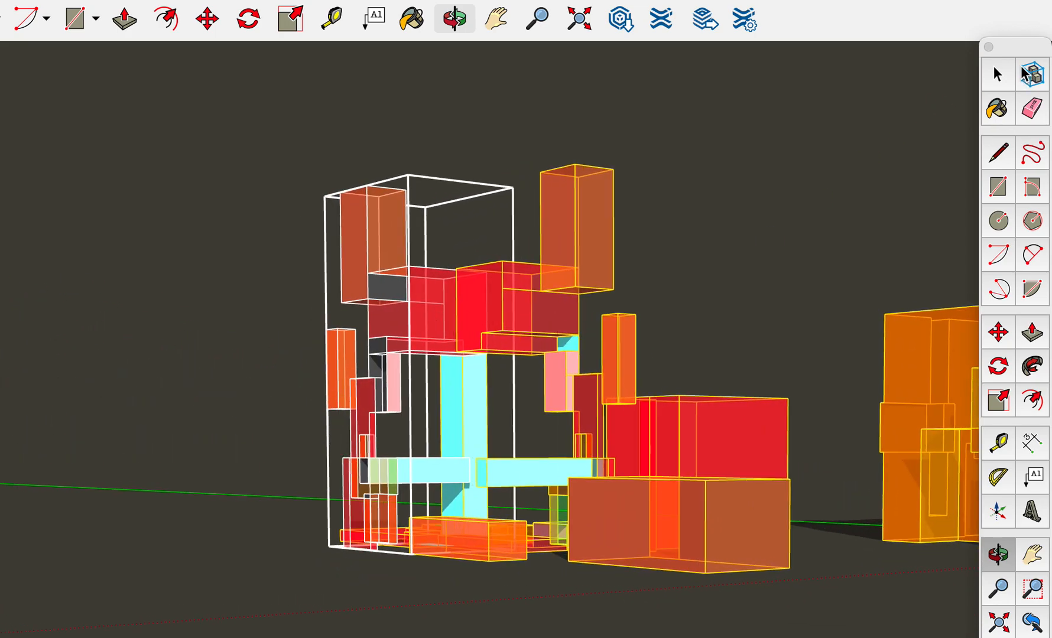
pyautogui.click(998, 74)
pyautogui.click(816, 214)
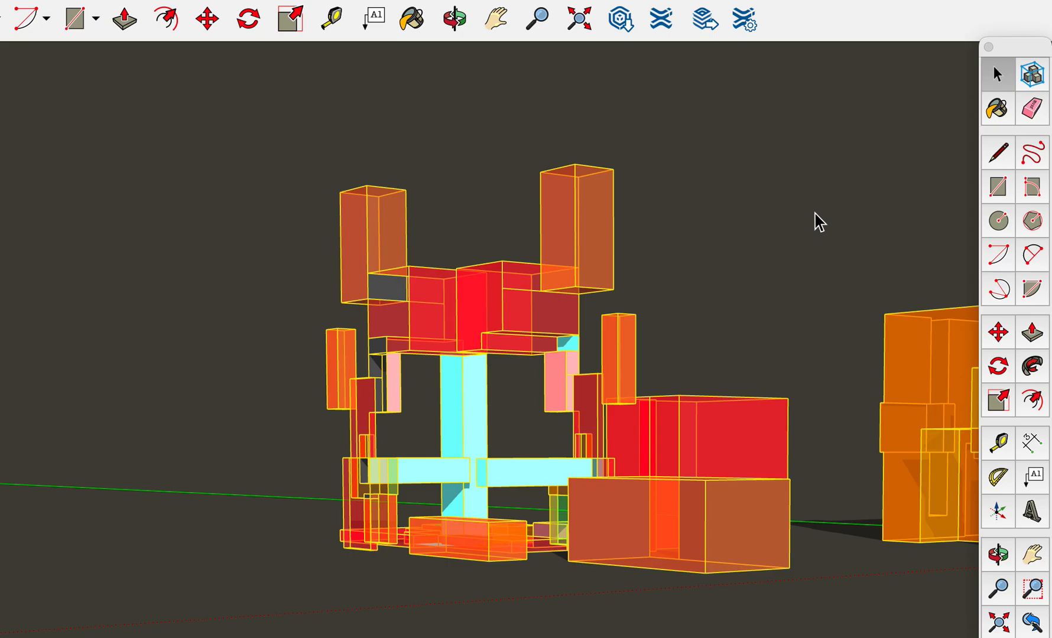
# Examine the paired block groups from the opposite side, up close and at a distance against the orange structure and the figure
pyautogui.press('o')
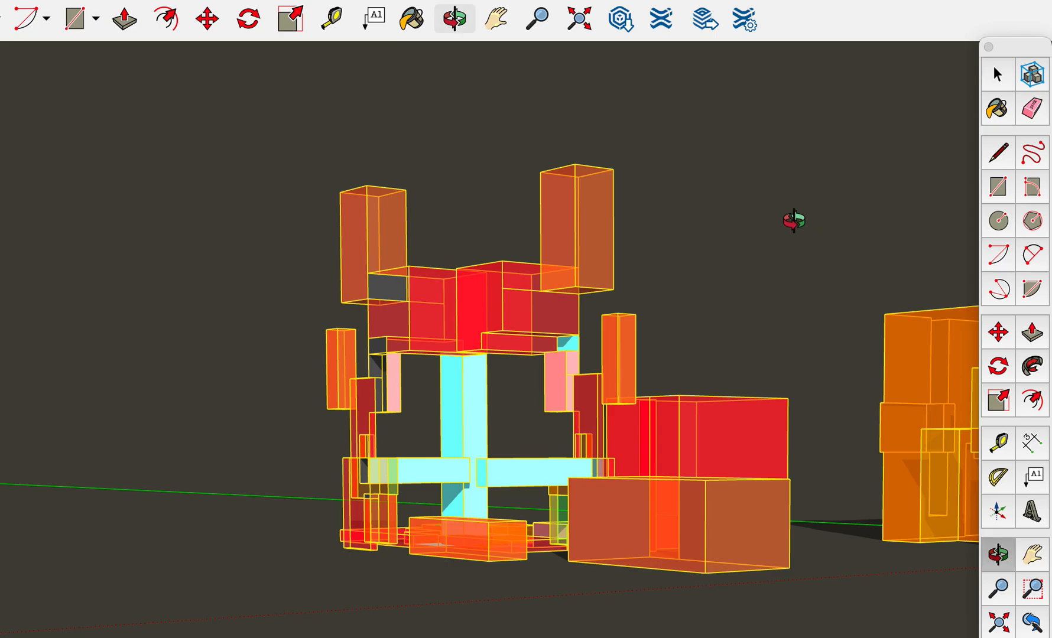
pyautogui.moveTo(786, 234); pyautogui.dragTo(75, 399)
pyautogui.moveTo(742, 340); pyautogui.dragTo(352, 474)
pyautogui.keyDown('shift'); pyautogui.moveTo(662, 417); pyautogui.dragTo(347, 586); pyautogui.keyUp('shift')
pyautogui.scroll(3, 518, 449)
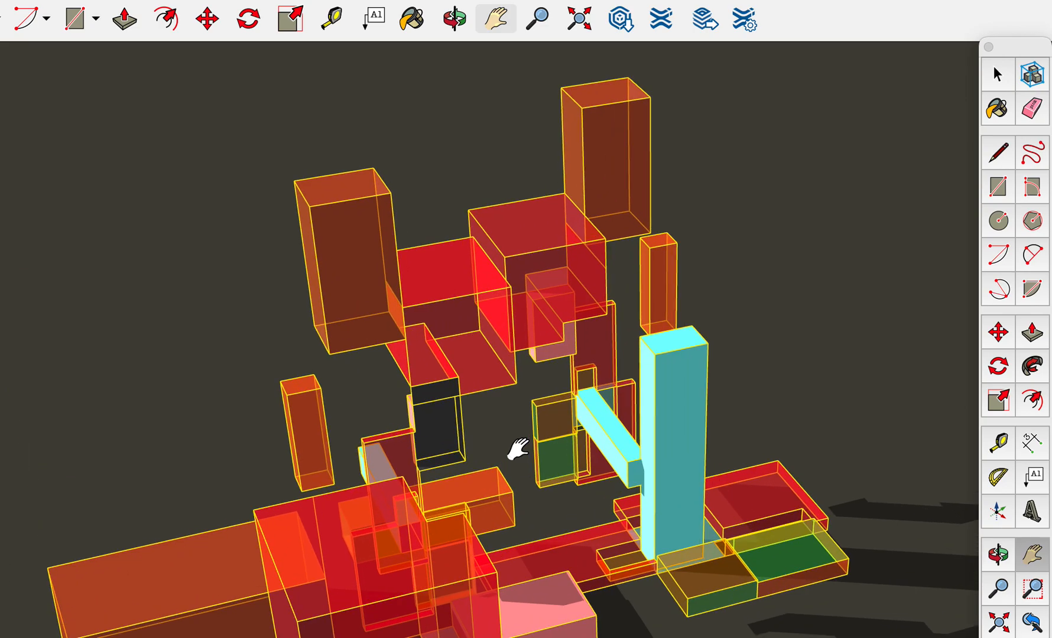
pyautogui.scroll(-2, 518, 449)
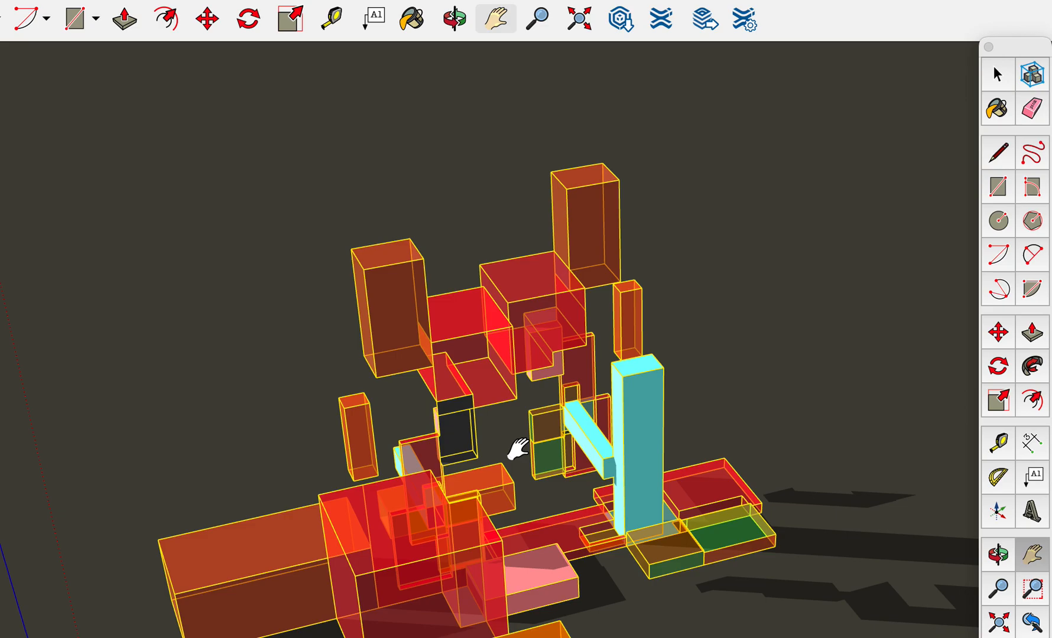
pyautogui.moveTo(517, 449); pyautogui.dragTo(531, 341)
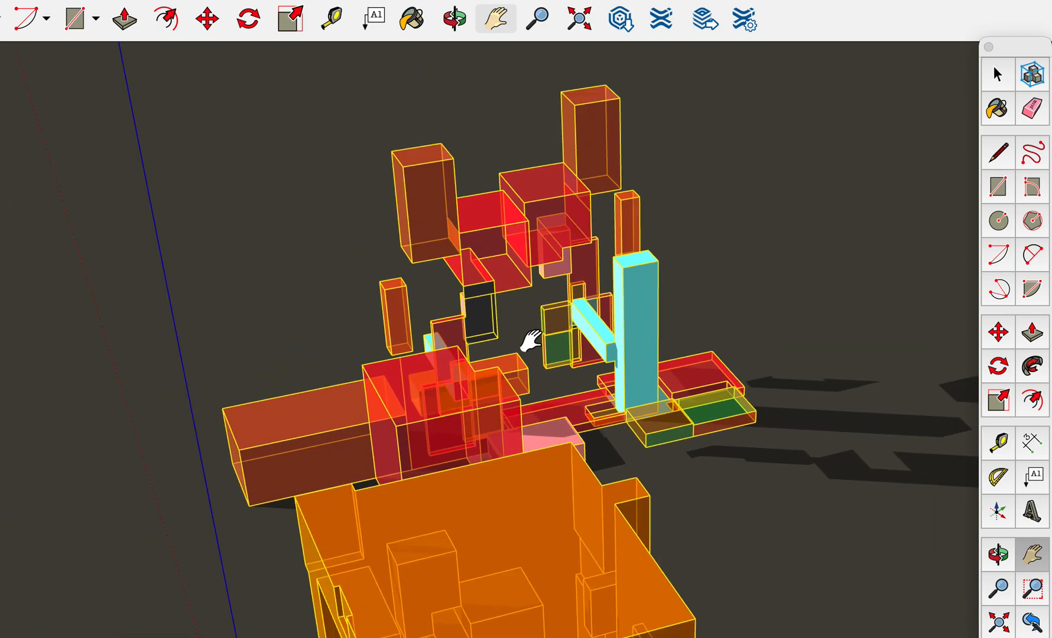
pyautogui.scroll(-3, 531, 341)
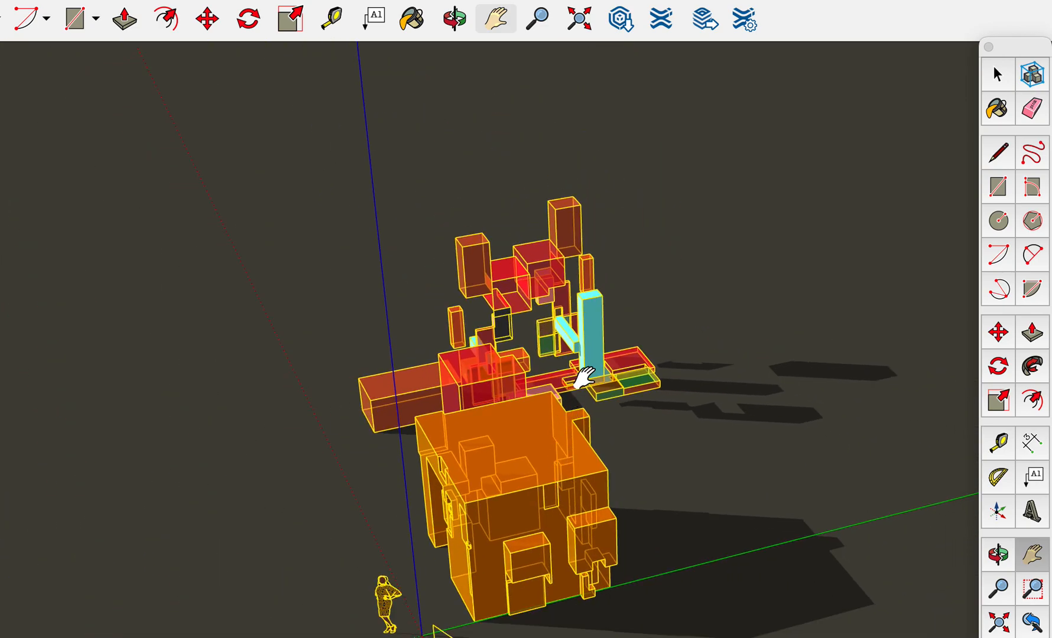
pyautogui.scroll(2, 553, 314)
pyautogui.scroll(-3, 552, 313)
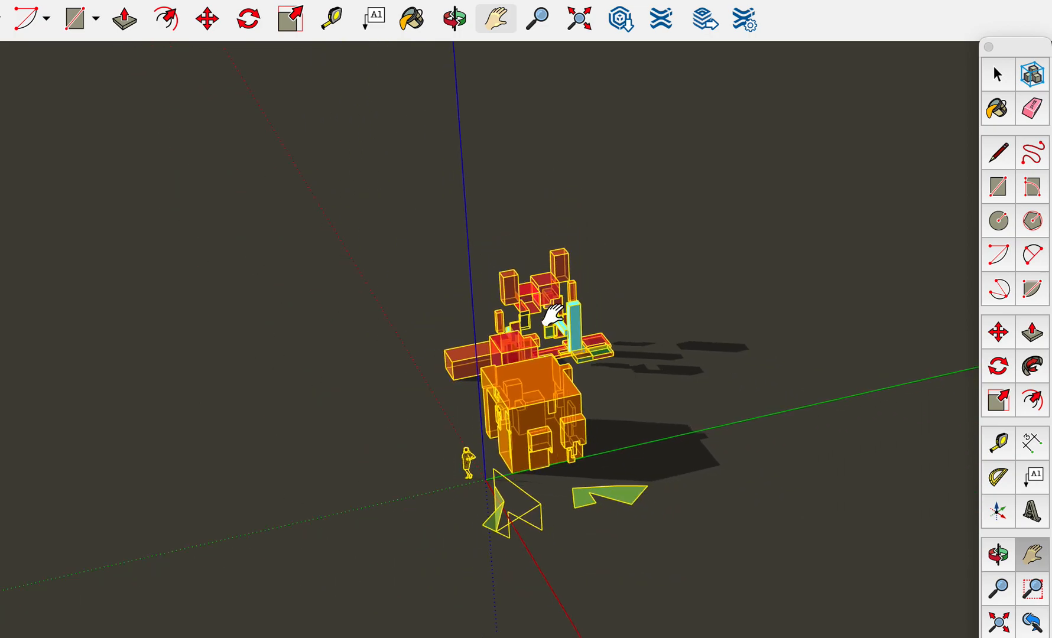
pyautogui.scroll(6, 553, 313)
pyautogui.scroll(-1, 553, 313)
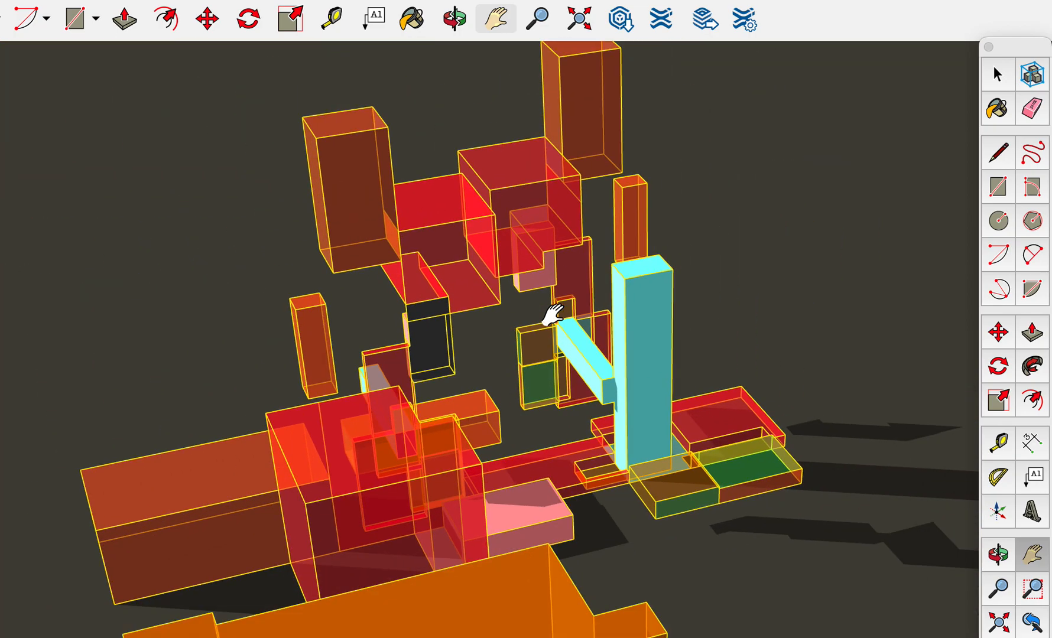
# Paste another copy of the enlarged block group at the edge of the large brown block, working in plan view
pyautogui.press('super+1')
pyautogui.scroll(-4, 552, 315)
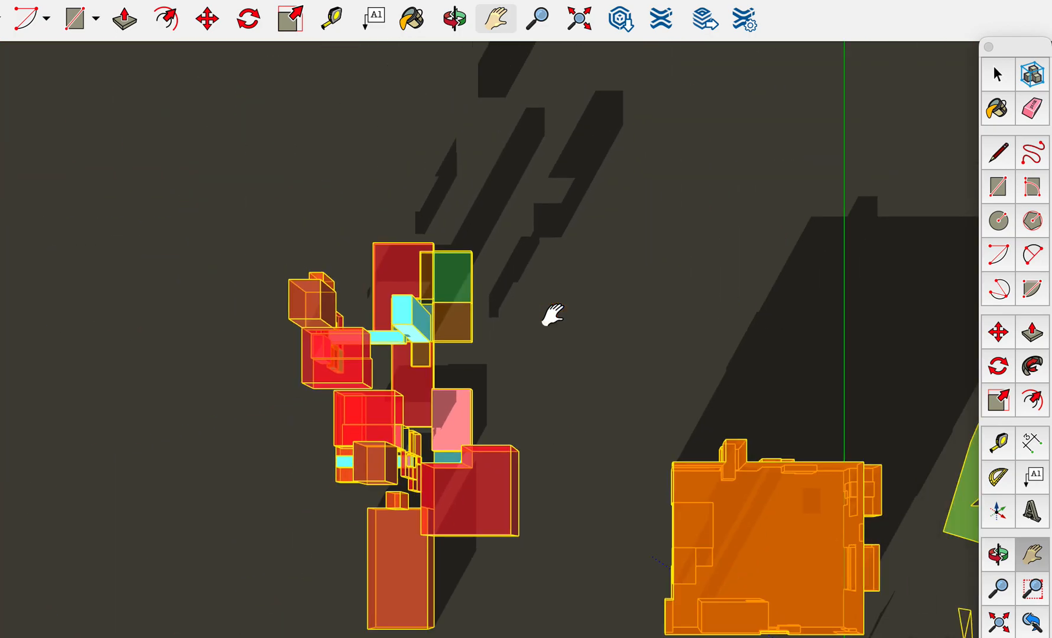
pyautogui.scroll(-1, 553, 315)
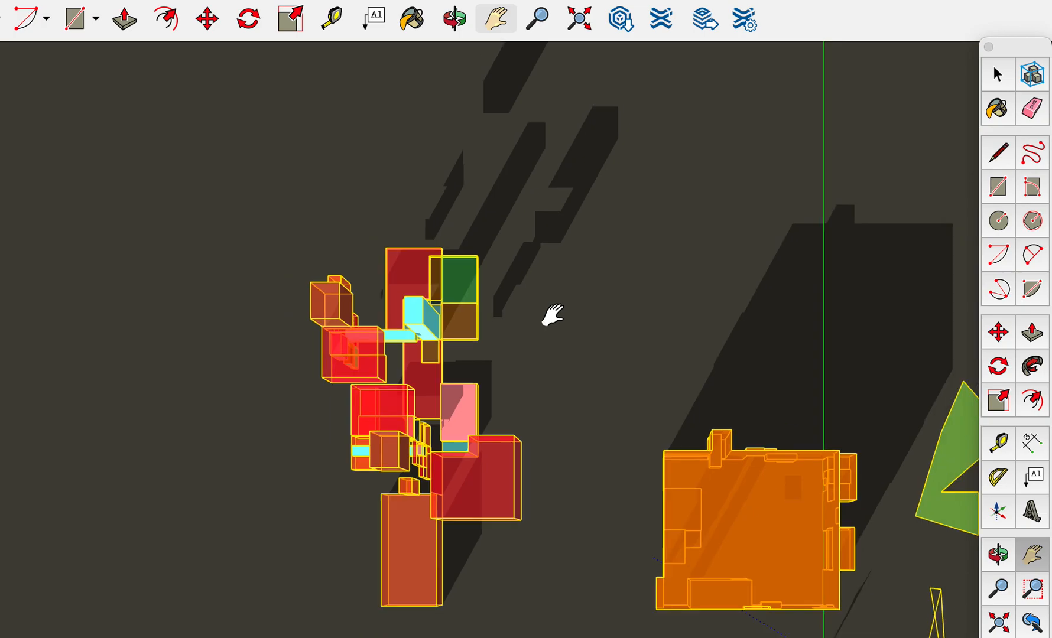
pyautogui.click(997, 75)
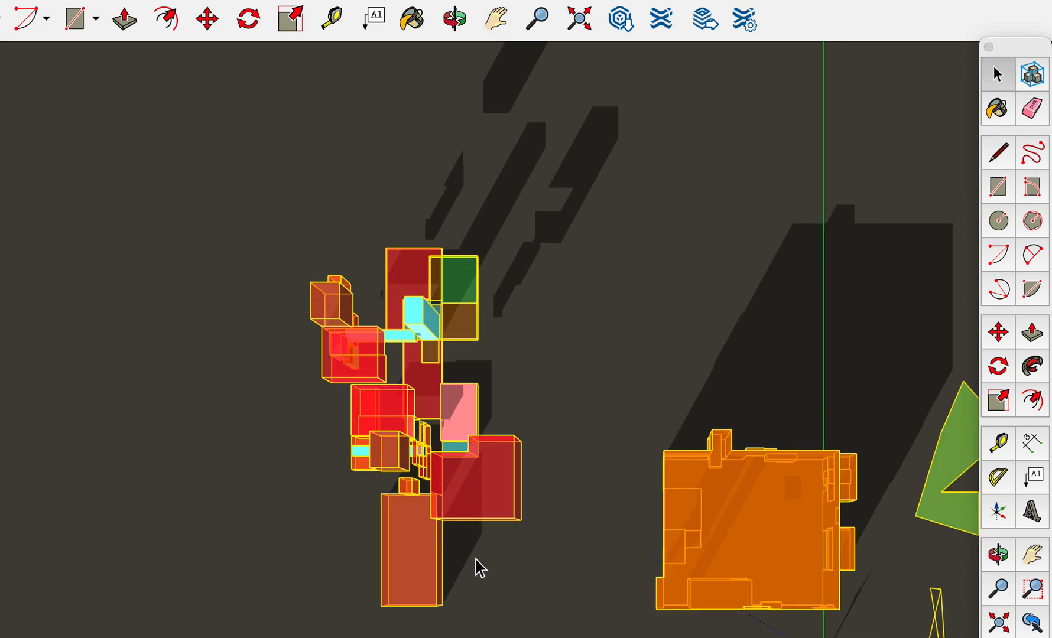
pyautogui.press('super+v')
pyautogui.click(443, 566)
# Shorten the newly pasted block group copy by scaling it vertically down from its top face, working in front view
pyautogui.press('super+3')
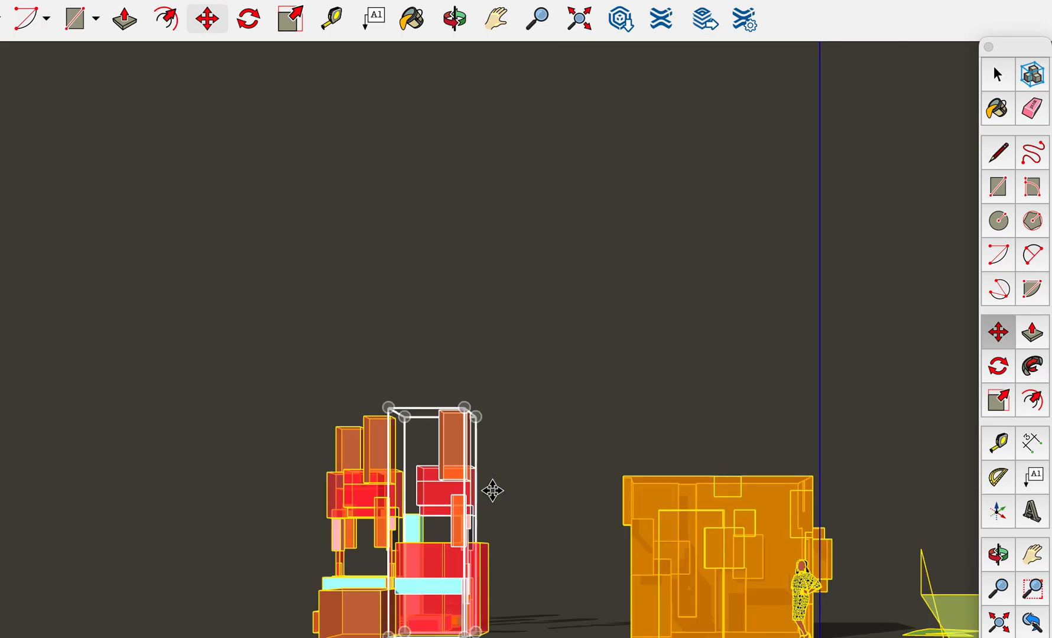
pyautogui.scroll(-3, 468, 492)
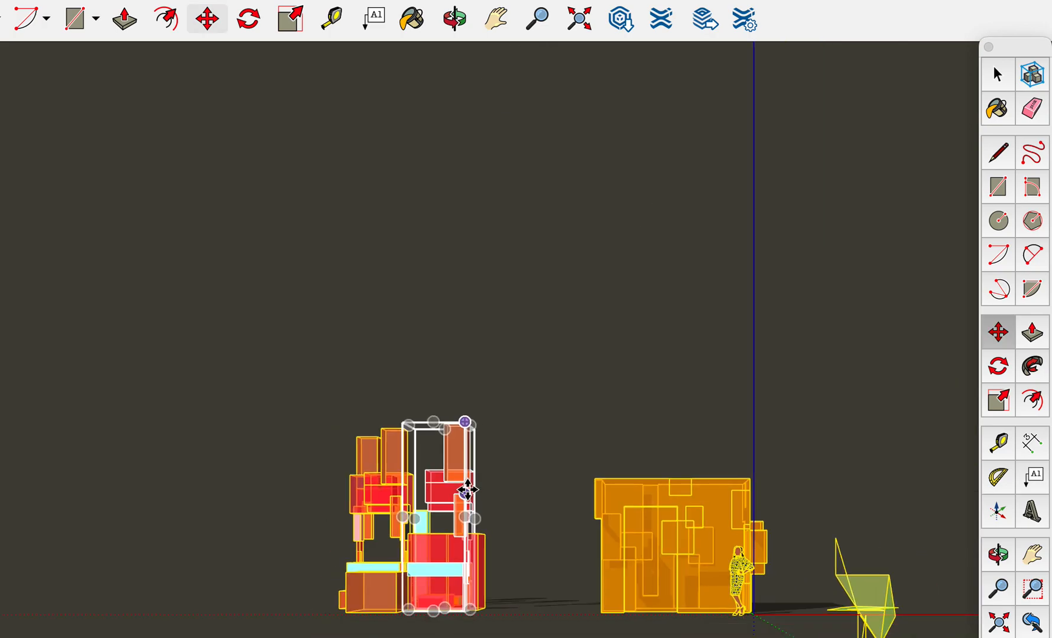
pyautogui.click(508, 408)
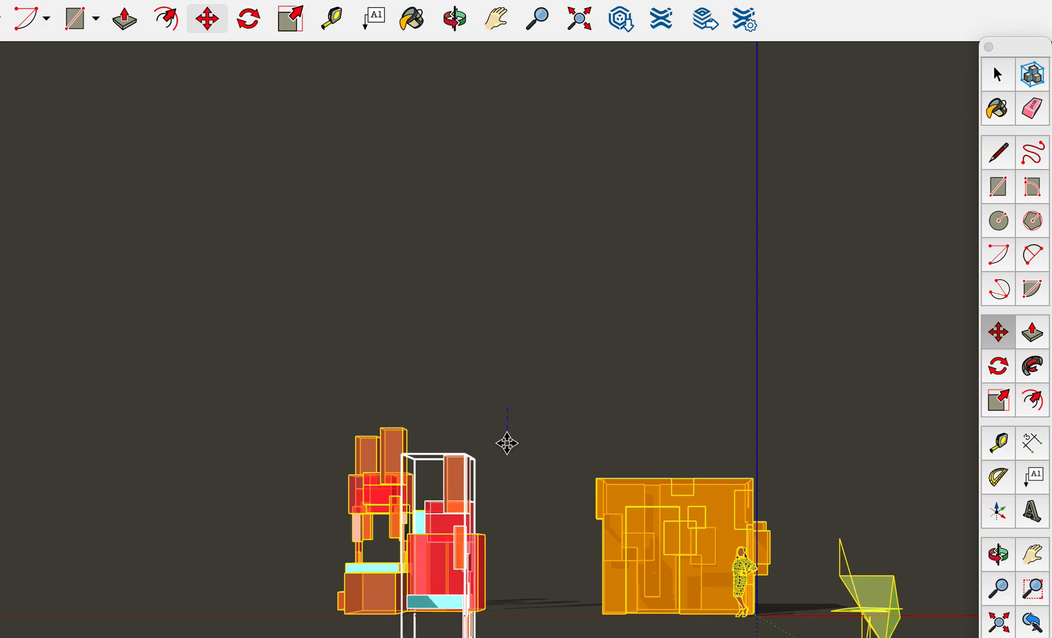
pyautogui.click(510, 416)
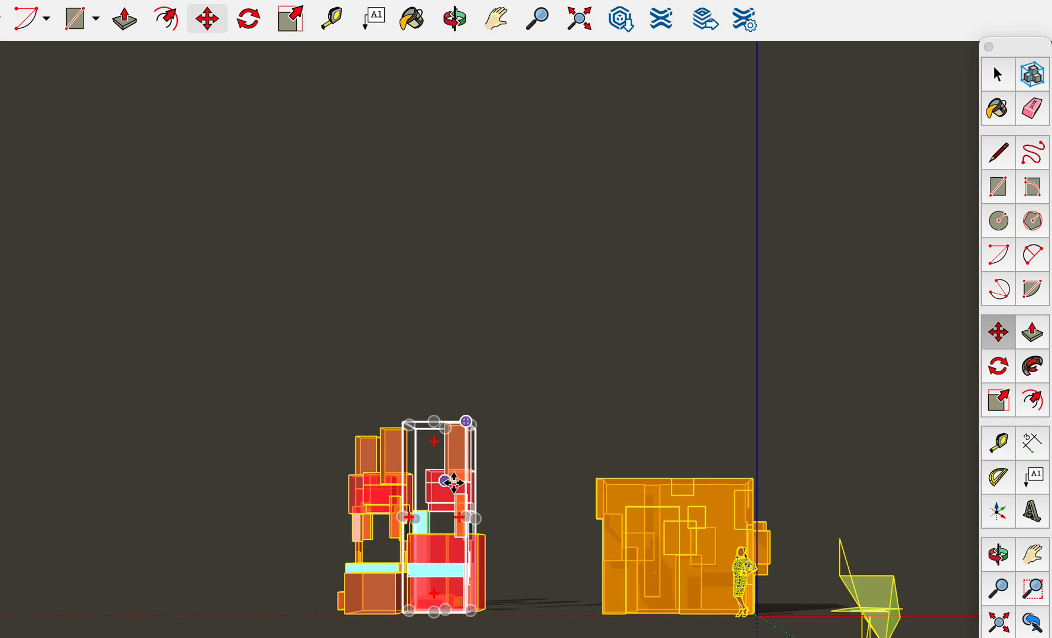
pyautogui.scroll(3, 450, 470)
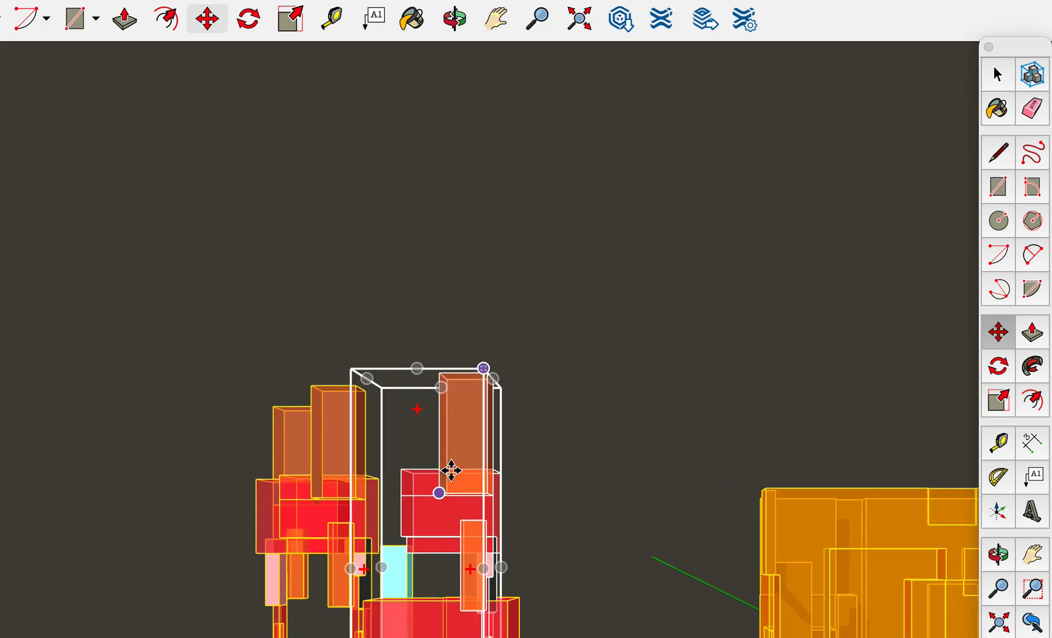
pyautogui.press('s')
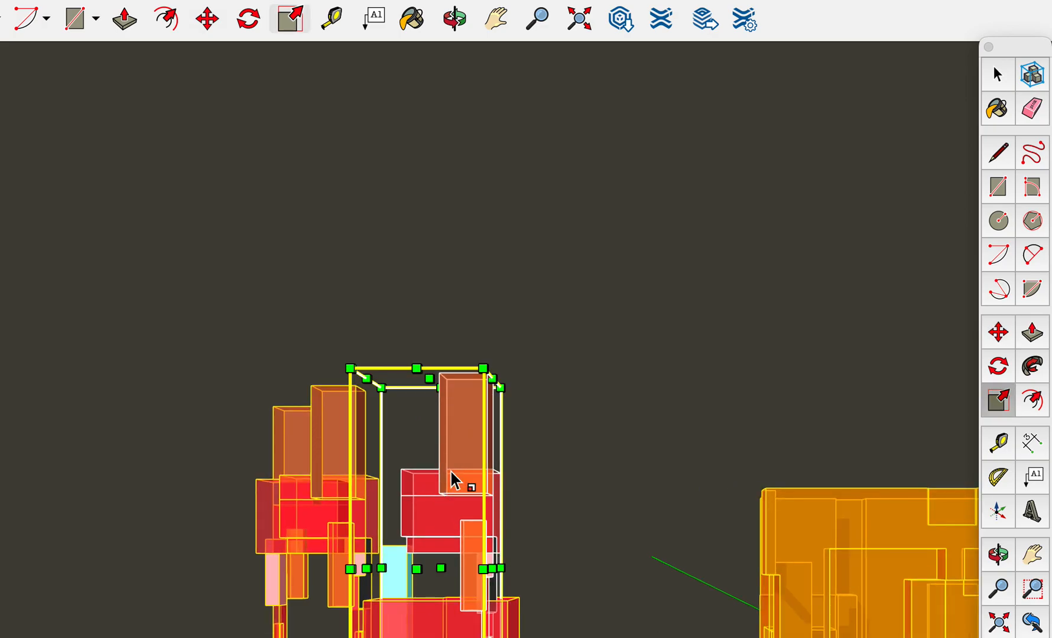
pyautogui.moveTo(430, 379); pyautogui.dragTo(416, 526)
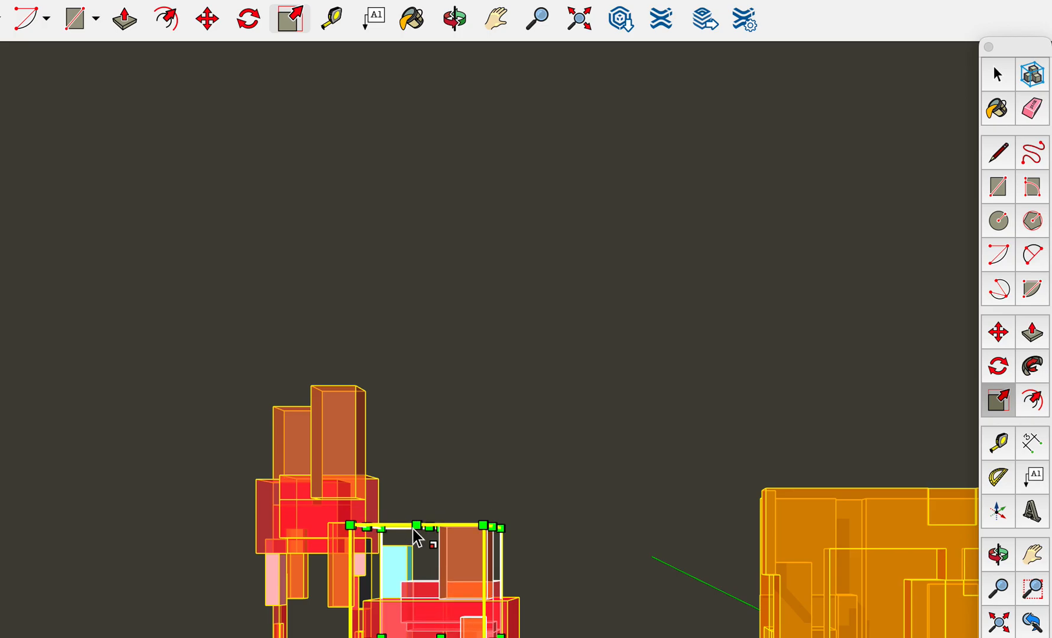
# Examine the shortened copy and the neighbouring block groups up close from low angles on several sides
pyautogui.press('o')
pyautogui.moveTo(340, 425); pyautogui.dragTo(692, 424)
pyautogui.moveTo(615, 498); pyautogui.dragTo(669, 542)
pyautogui.scroll(6, 401, 580)
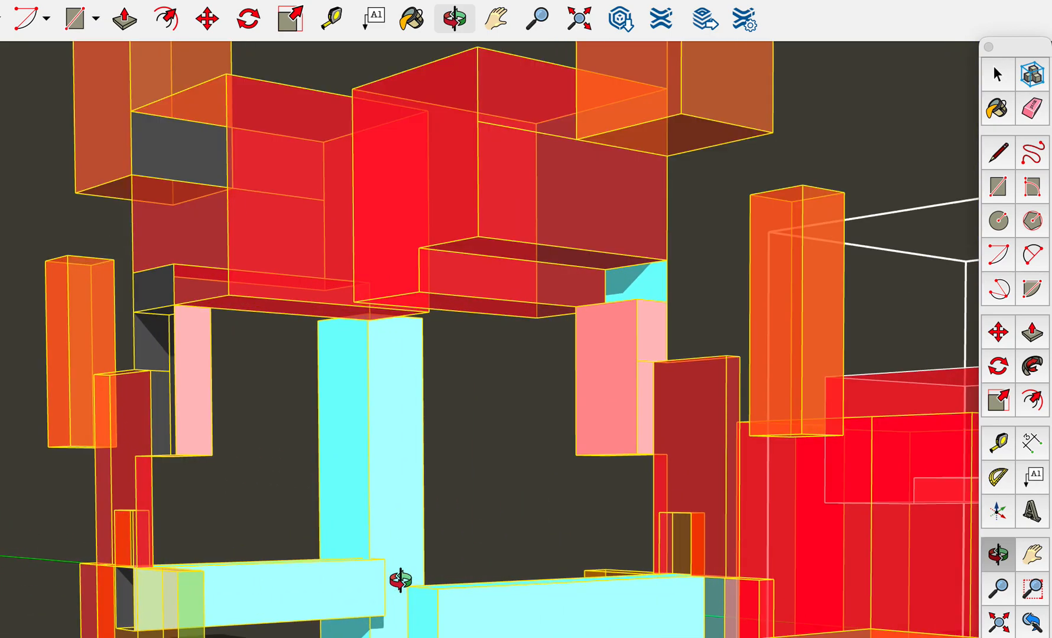
pyautogui.moveTo(364, 438); pyautogui.dragTo(188, 564)
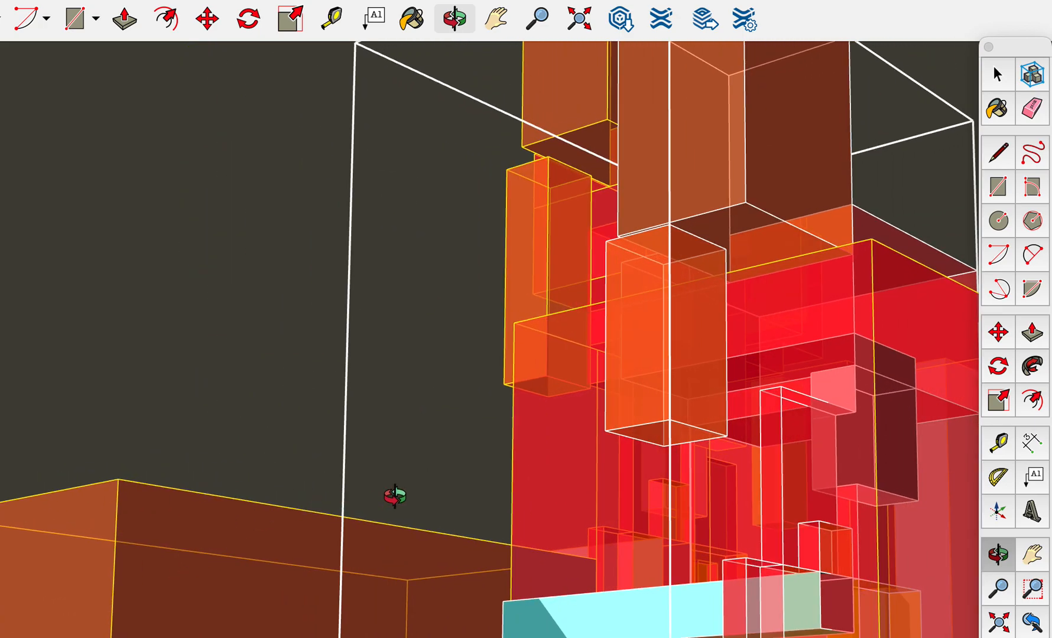
pyautogui.scroll(-5, 394, 496)
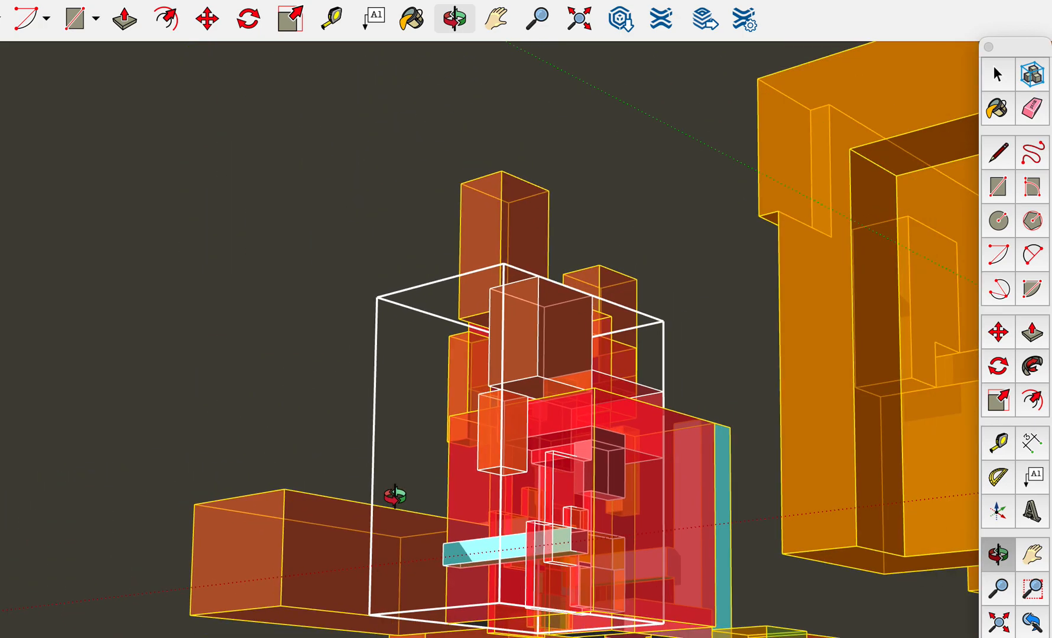
pyautogui.moveTo(421, 390); pyautogui.dragTo(585, 564)
# Select the three red and brown block groups and combine them into a single group
pyautogui.click(999, 73)
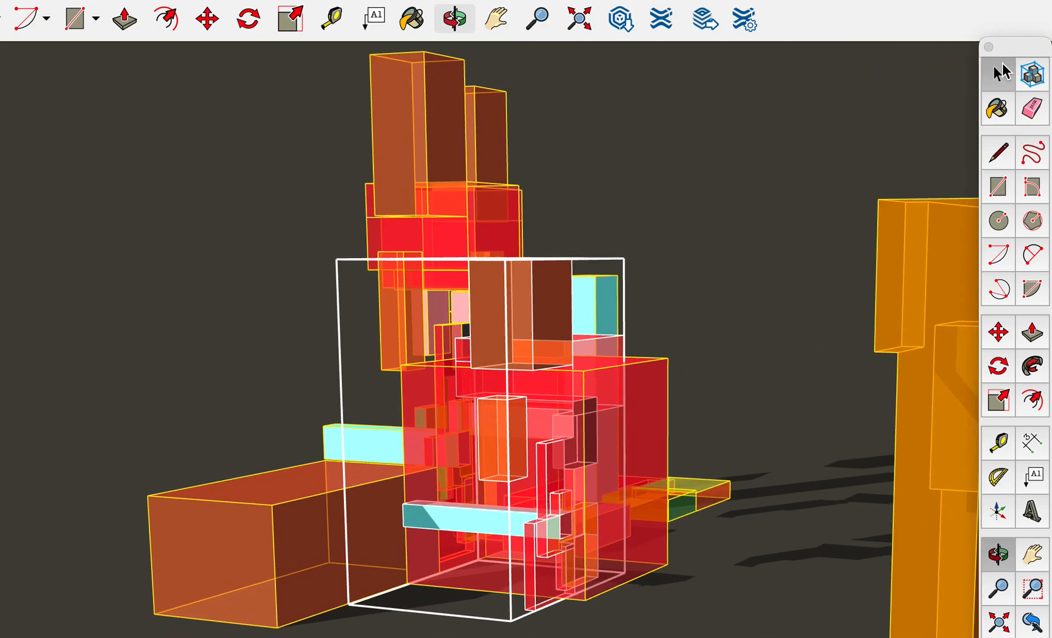
pyautogui.click(742, 294)
pyautogui.scroll(-3, 742, 294)
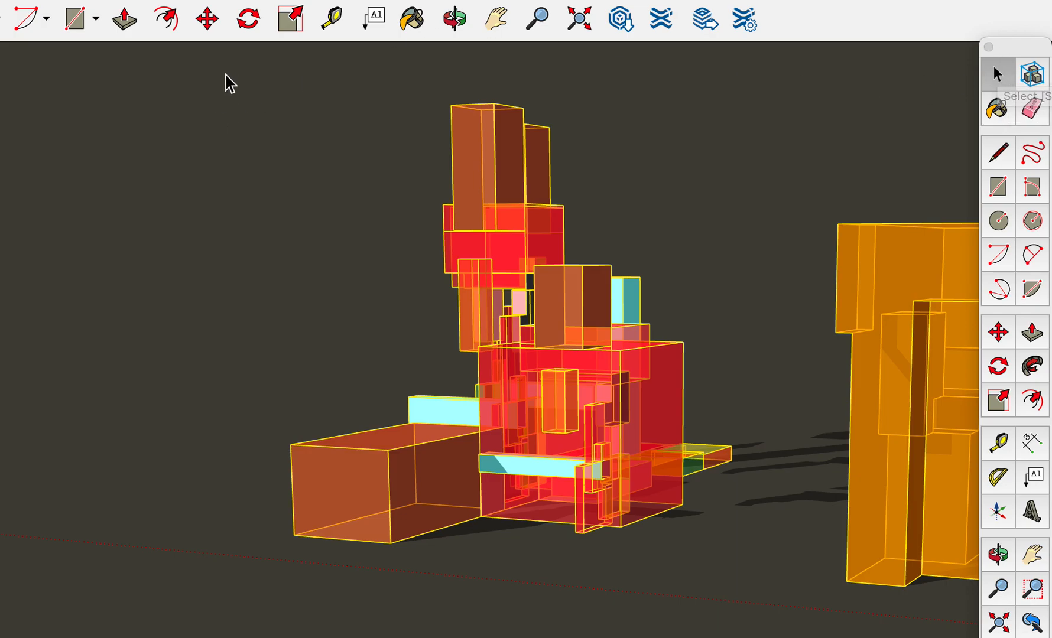
pyautogui.moveTo(215, 75); pyautogui.dragTo(760, 575)
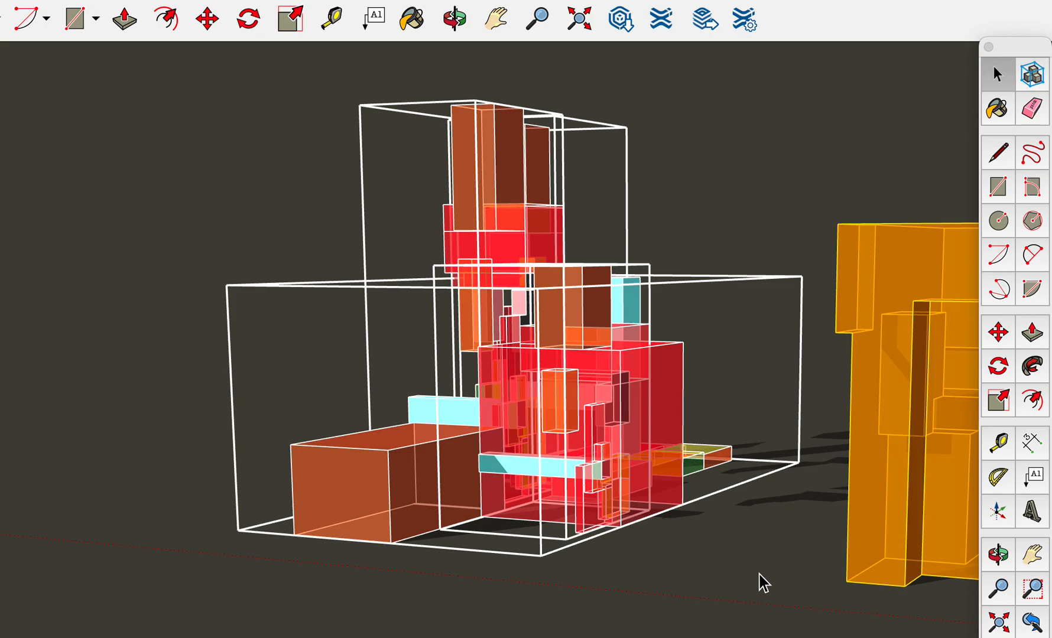
pyautogui.press('super+g')
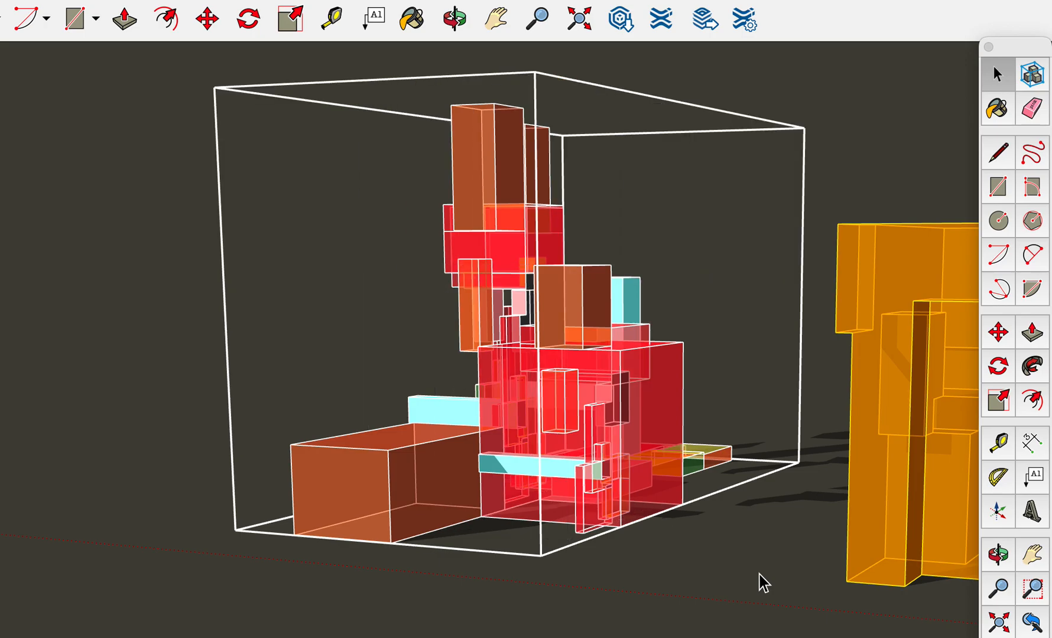
# Examine the combined block group at eye level, up close and at a distance beside the orange structure and the figure
pyautogui.press('o')
pyautogui.moveTo(645, 516); pyautogui.dragTo(611, 436)
pyautogui.scroll(-3, 615, 438)
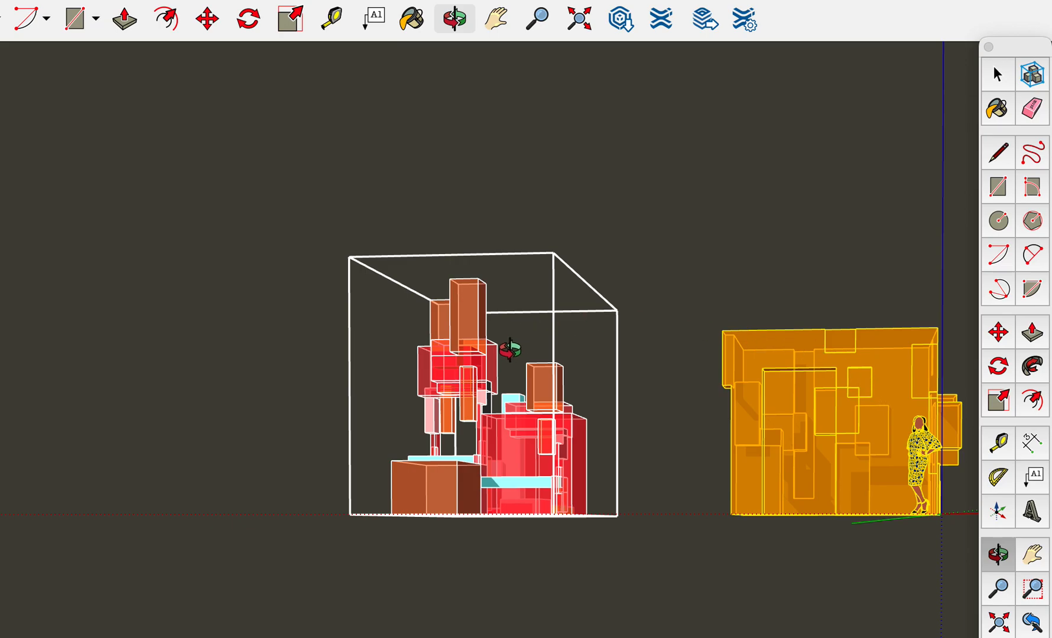
pyautogui.scroll(-3, 519, 387)
pyautogui.scroll(5, 520, 388)
pyautogui.scroll(4, 520, 388)
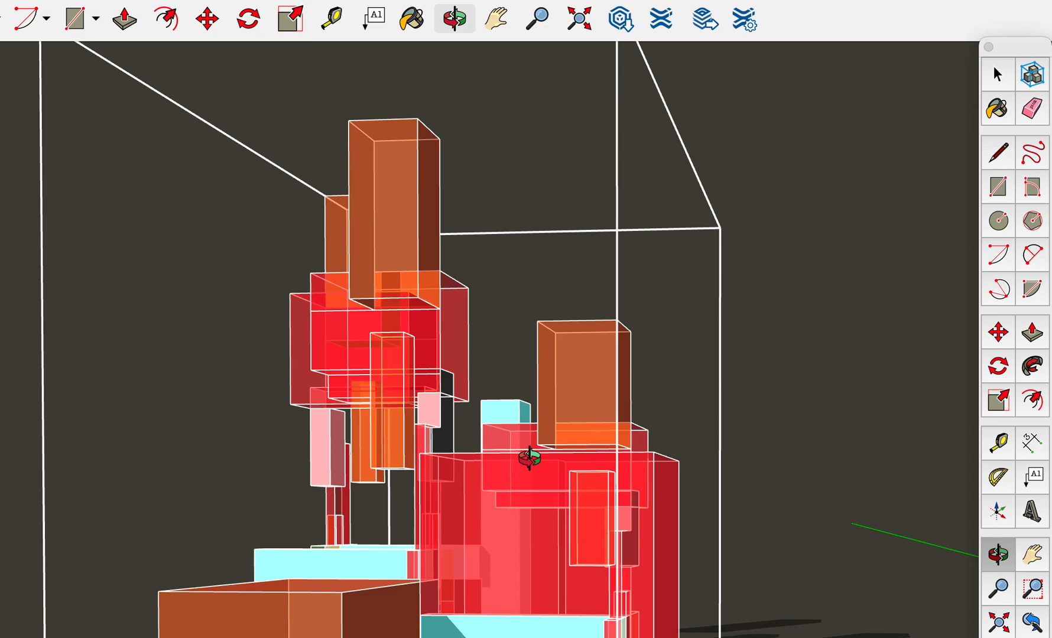
pyautogui.press('h')
pyautogui.moveTo(526, 457); pyautogui.dragTo(521, 329)
pyautogui.scroll(-2, 523, 331)
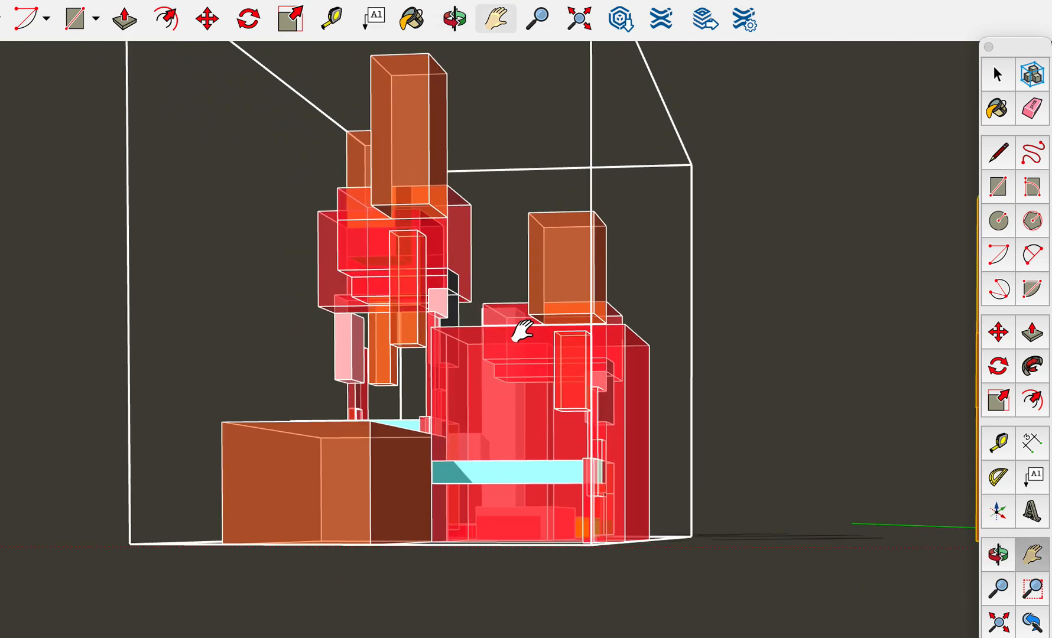
pyautogui.scroll(-2, 522, 331)
pyautogui.moveTo(513, 334); pyautogui.dragTo(326, 424)
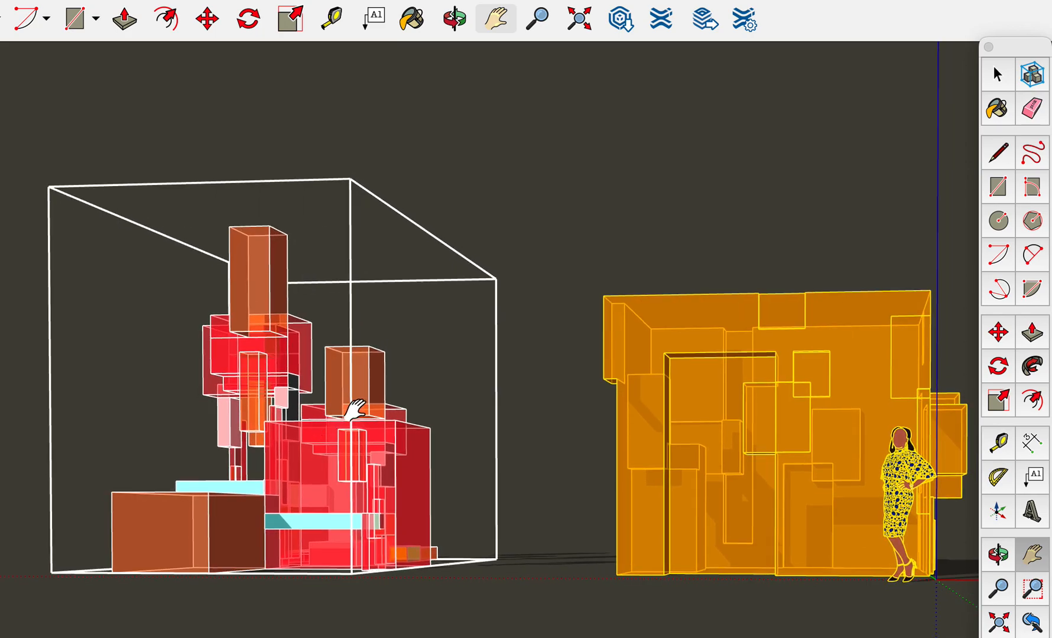
# Compare the combined block group with the orange structure by selecting each and viewing the scene from several angles
pyautogui.click(998, 75)
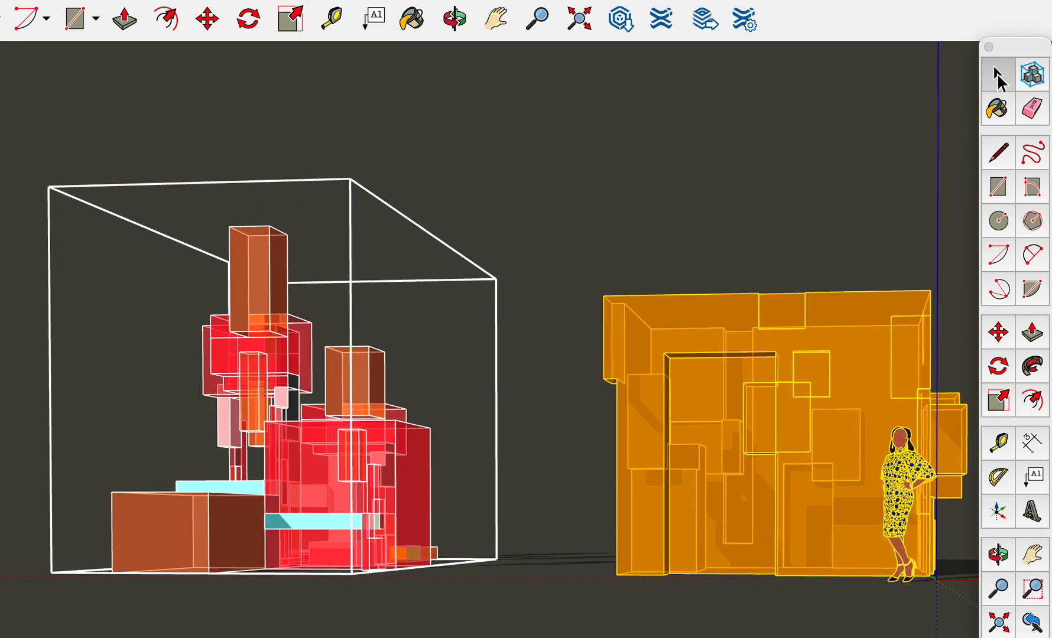
pyautogui.click(729, 398)
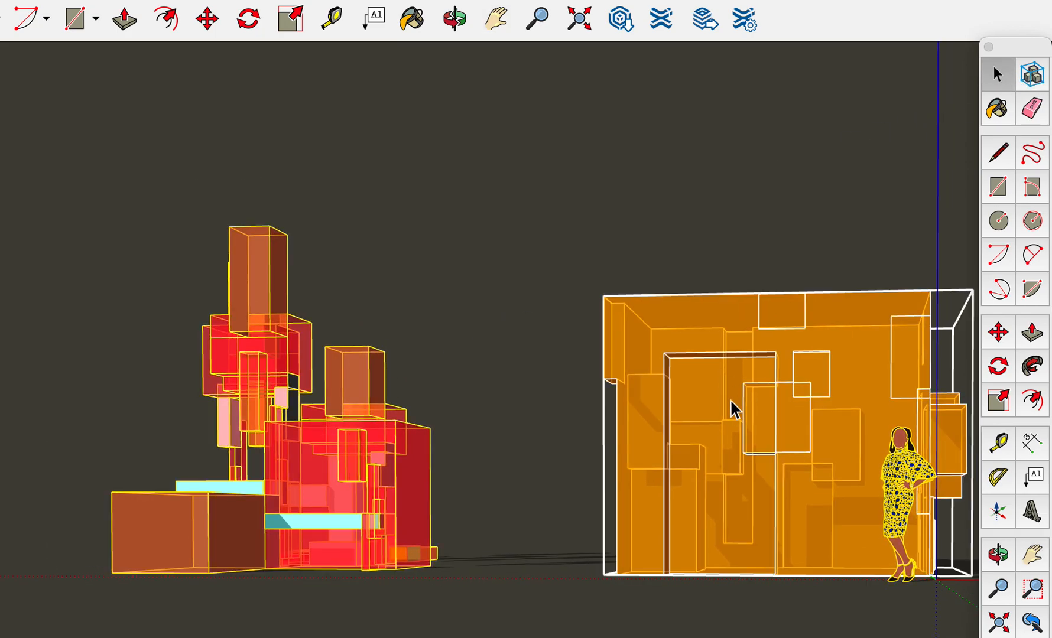
pyautogui.click(350, 498)
pyautogui.scroll(5, 351, 503)
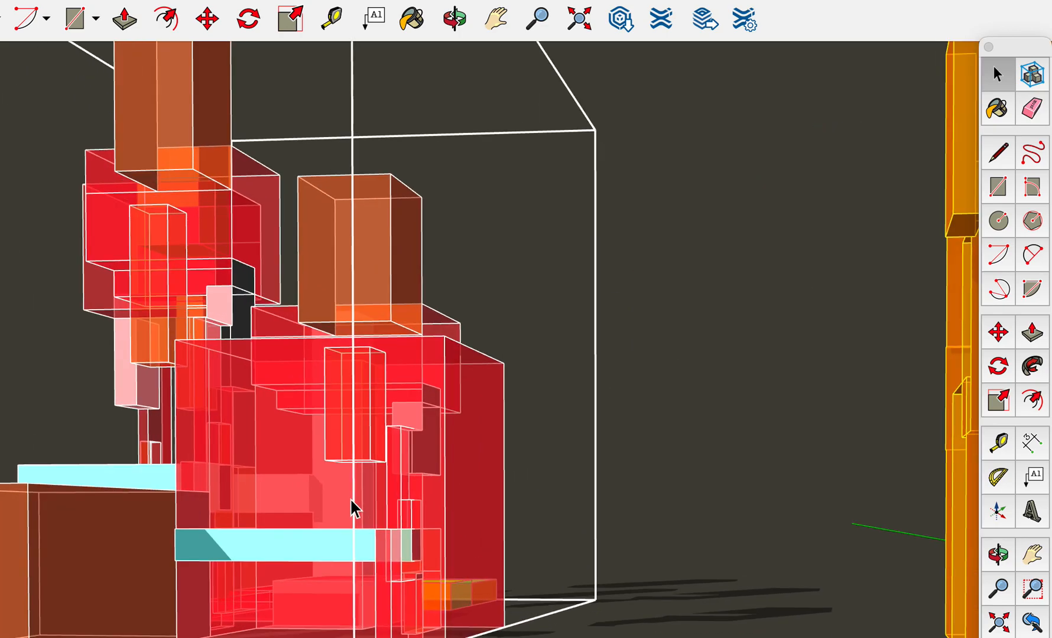
pyautogui.scroll(-2, 351, 502)
pyautogui.press('o')
pyautogui.moveTo(242, 469); pyautogui.dragTo(848, 444)
pyautogui.scroll(-3, 348, 394)
pyautogui.scroll(-6, 347, 394)
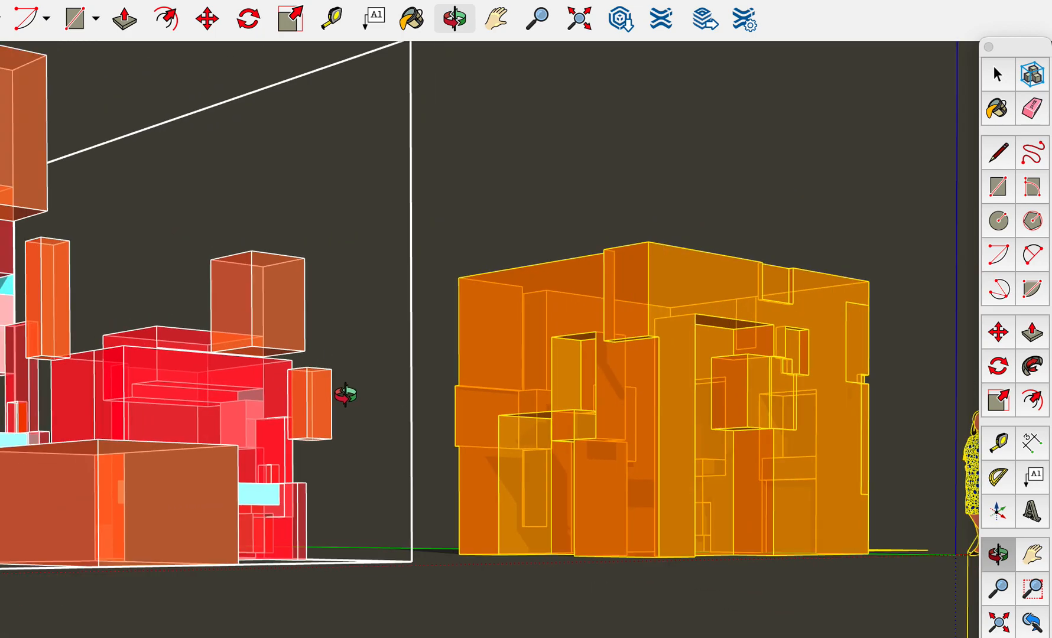
pyautogui.moveTo(180, 291); pyautogui.dragTo(12, 449)
pyautogui.moveTo(647, 335)
pyautogui.mouseDown()
pyautogui.moveTo(665, 328)
pyautogui.moveTo(648, 324)
pyautogui.mouseUp()
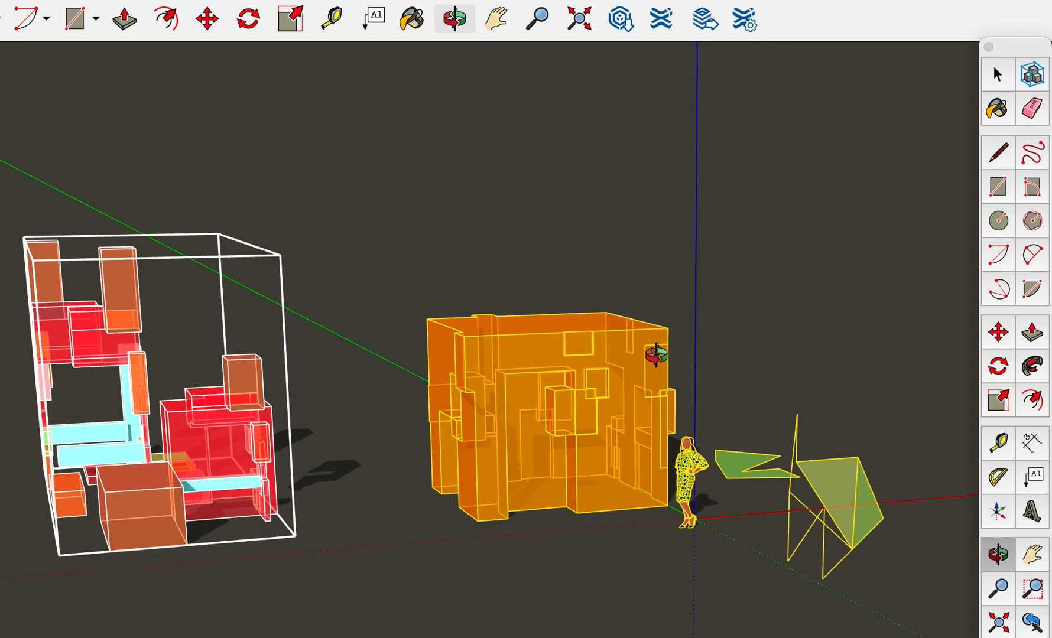
# Copy the combined block group and the orange structure together and paste them into a new model near the origin
pyautogui.click(997, 74)
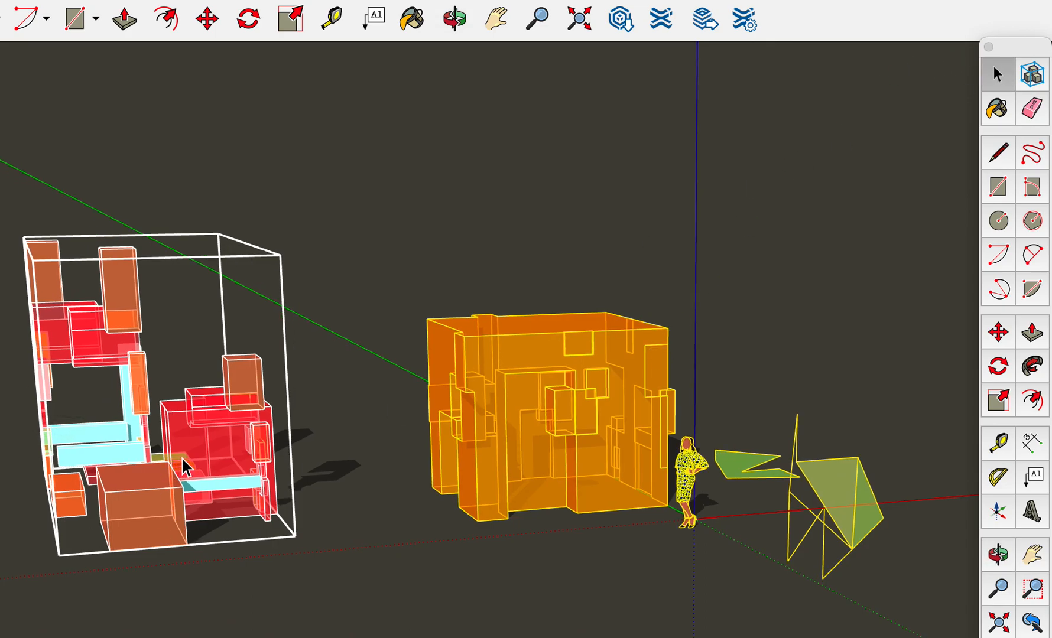
pyautogui.keyDown('shift'); pyautogui.click(549, 428); pyautogui.keyUp('shift')
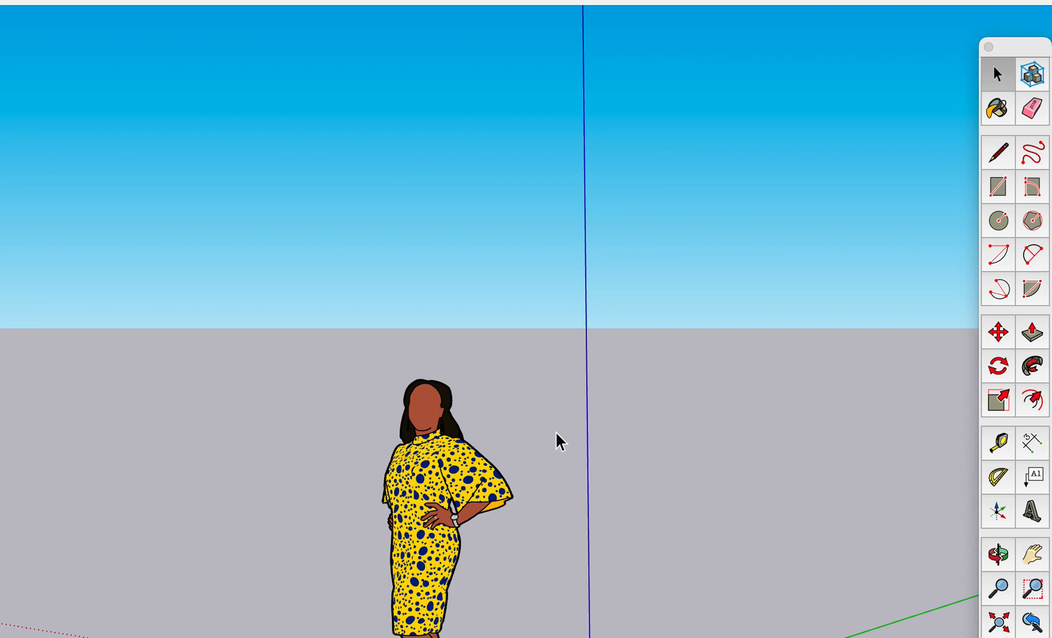
pyautogui.scroll(-5, 554, 432)
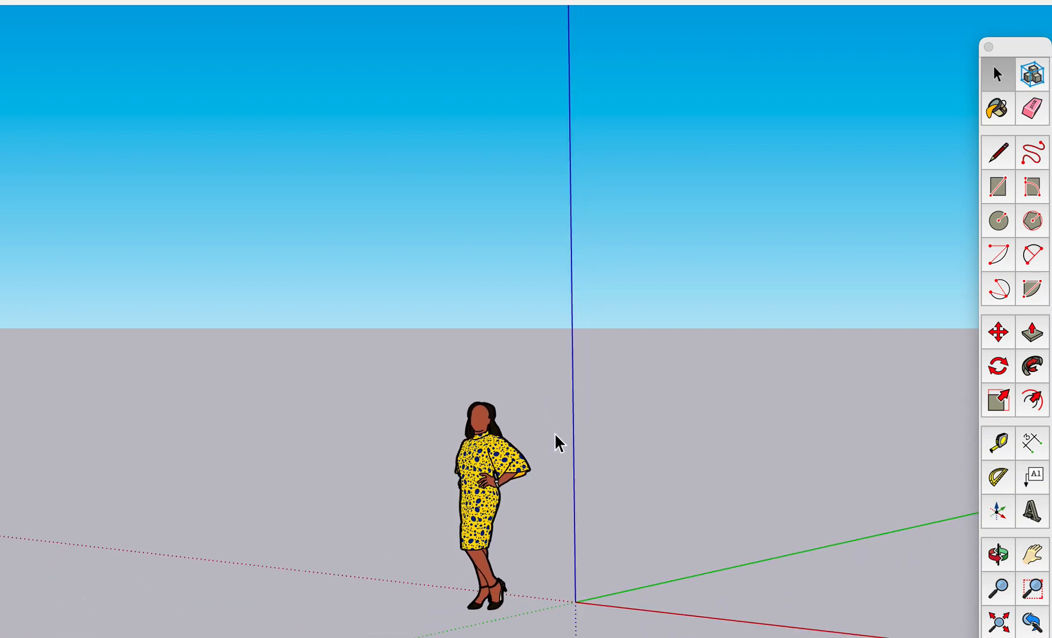
pyautogui.press('h')
pyautogui.moveTo(527, 430); pyautogui.dragTo(340, 359)
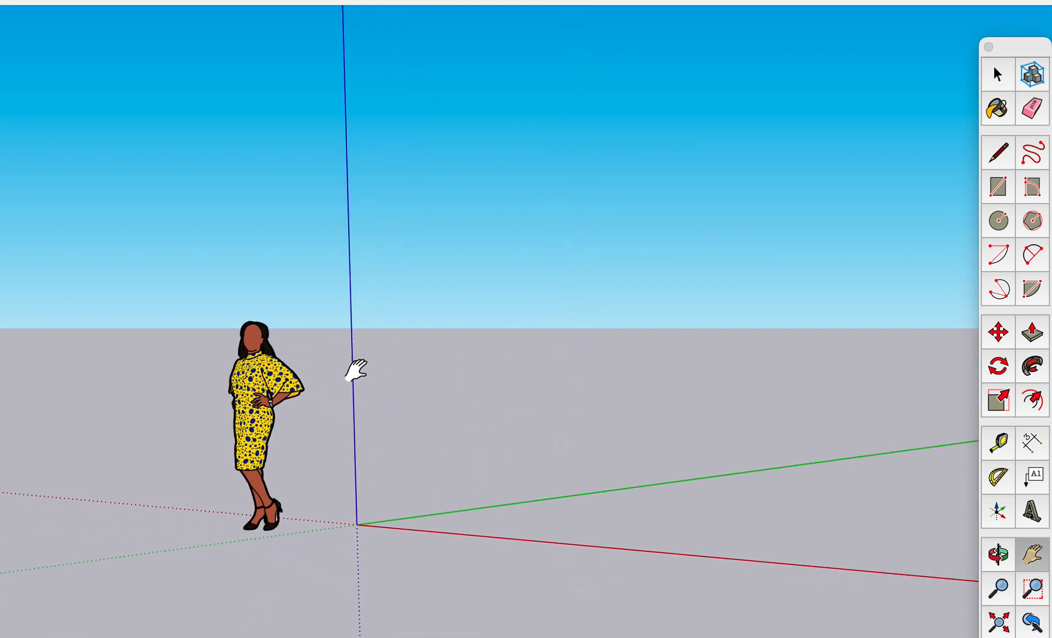
pyautogui.press('m')
pyautogui.press('super+v')
pyautogui.click(393, 513)
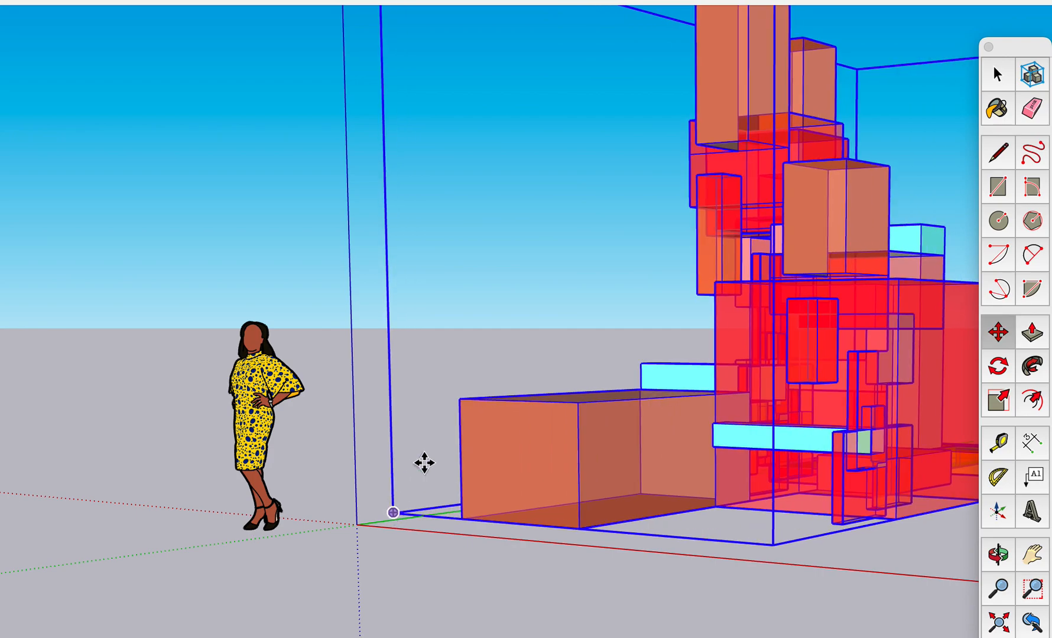
# Check the pasted structures near and far, and delete the standing figure from the new model
pyautogui.scroll(-6, 482, 418)
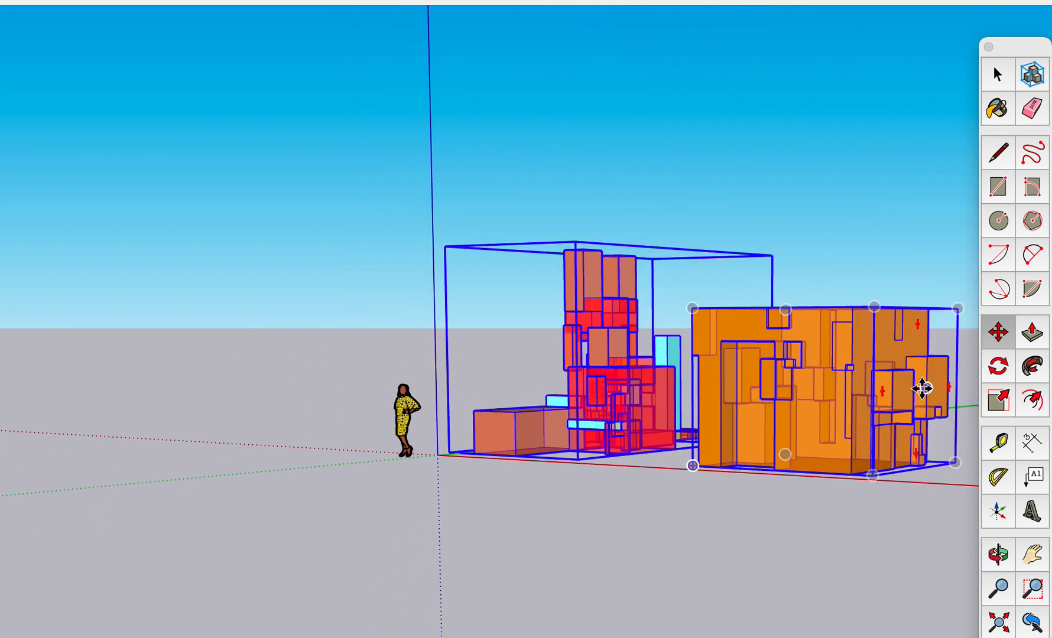
pyautogui.scroll(10, 924, 388)
pyautogui.scroll(-12, 922, 388)
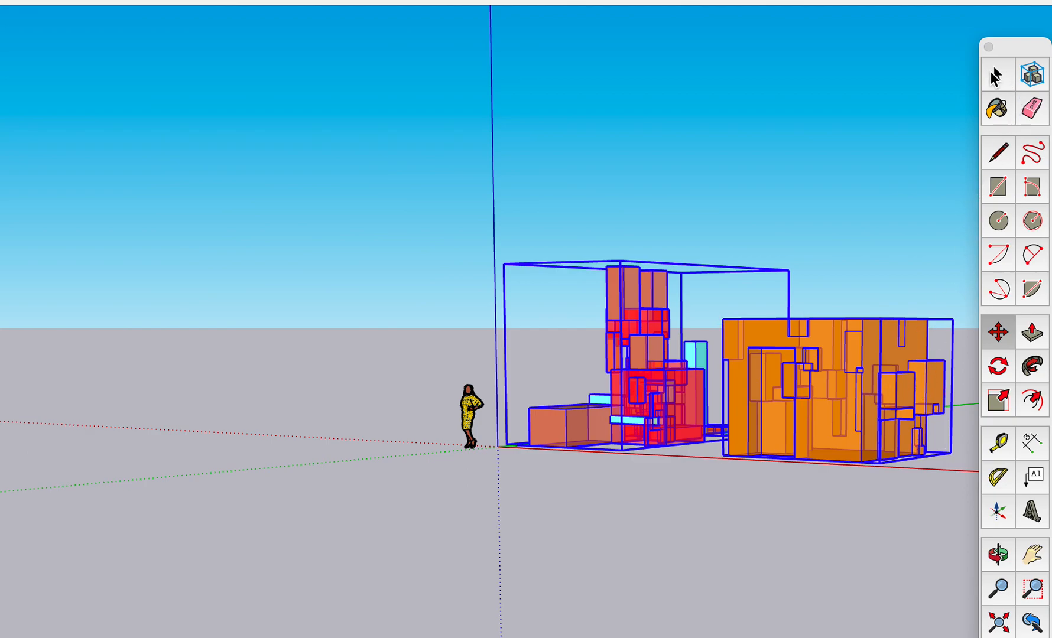
pyautogui.click(996, 76)
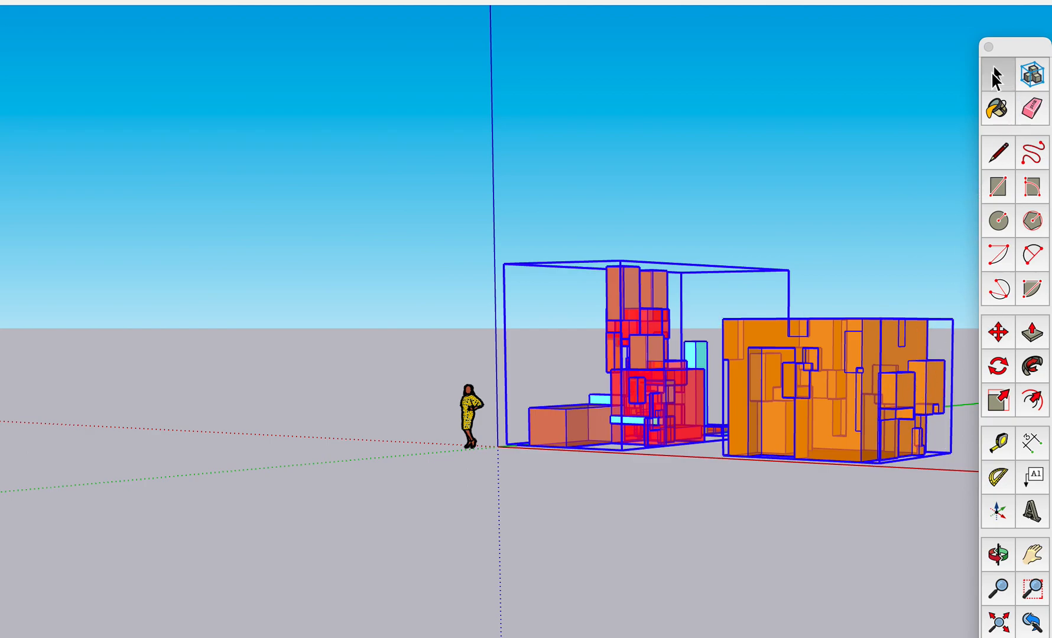
pyautogui.click(469, 412)
pyautogui.press('Delete')
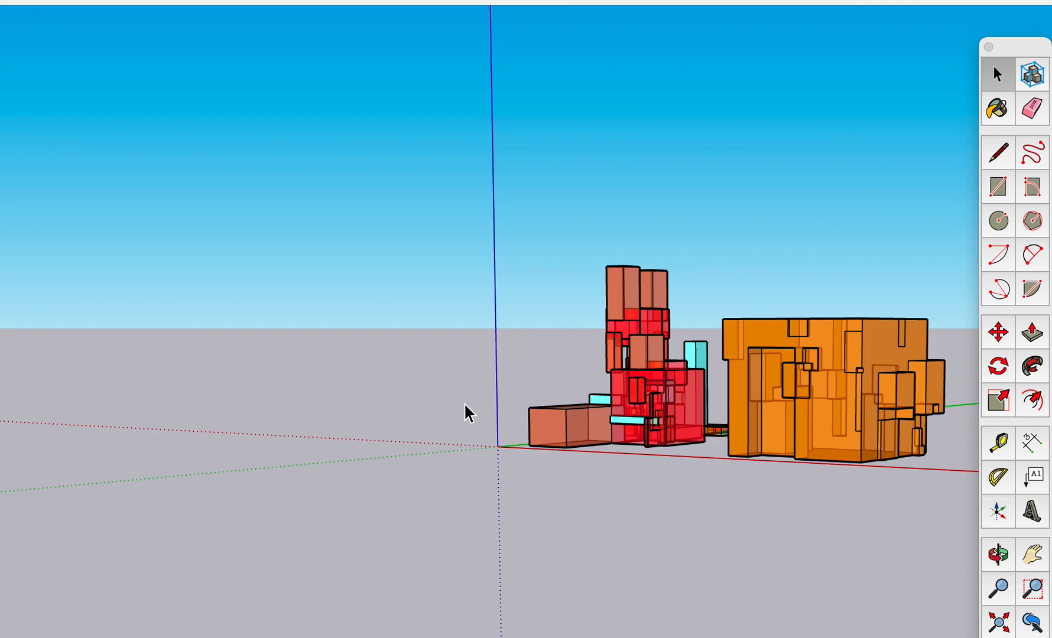
# Save the new model to the desktop as LIGHT BOX FILM.skp
pyautogui.press('super+s')
pyautogui.write('LIGHT BOX FILM.skp')
pyautogui.press('super+d')
pyautogui.press('Return')
# Apply the Blue and Orange style from the Color Sets collection to the new model
pyautogui.scroll(3, 779, 431)
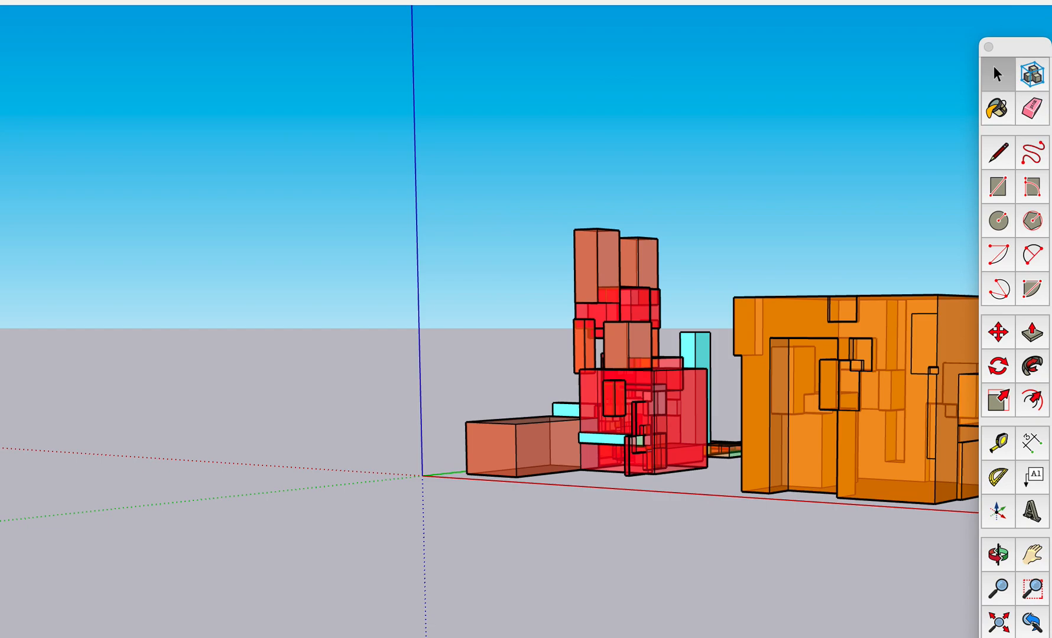
pyautogui.moveTo(733, 301); pyautogui.dragTo(783, 176)
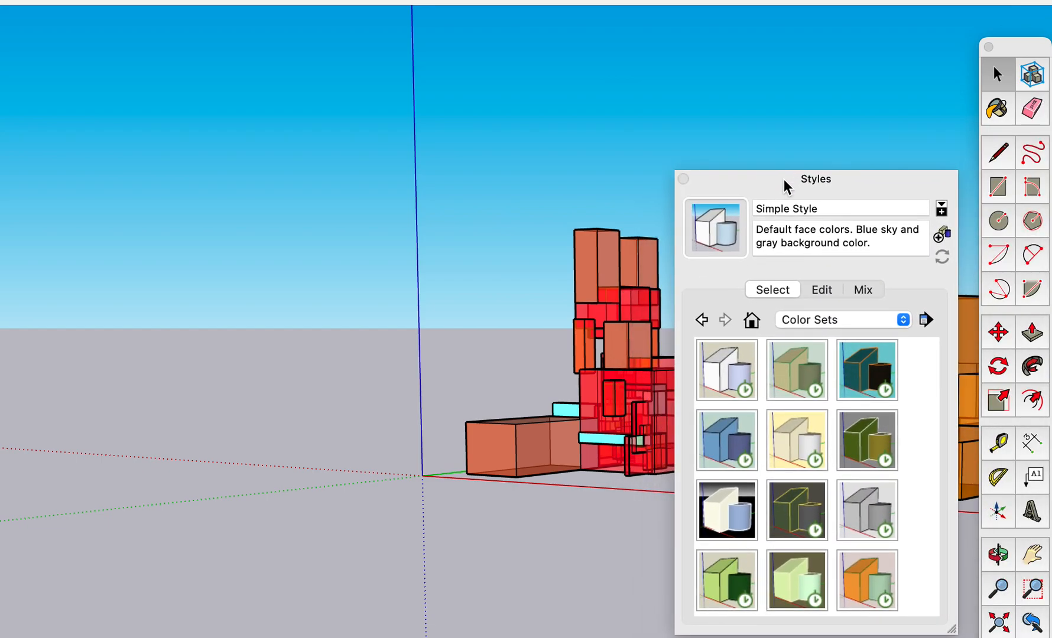
pyautogui.click(866, 374)
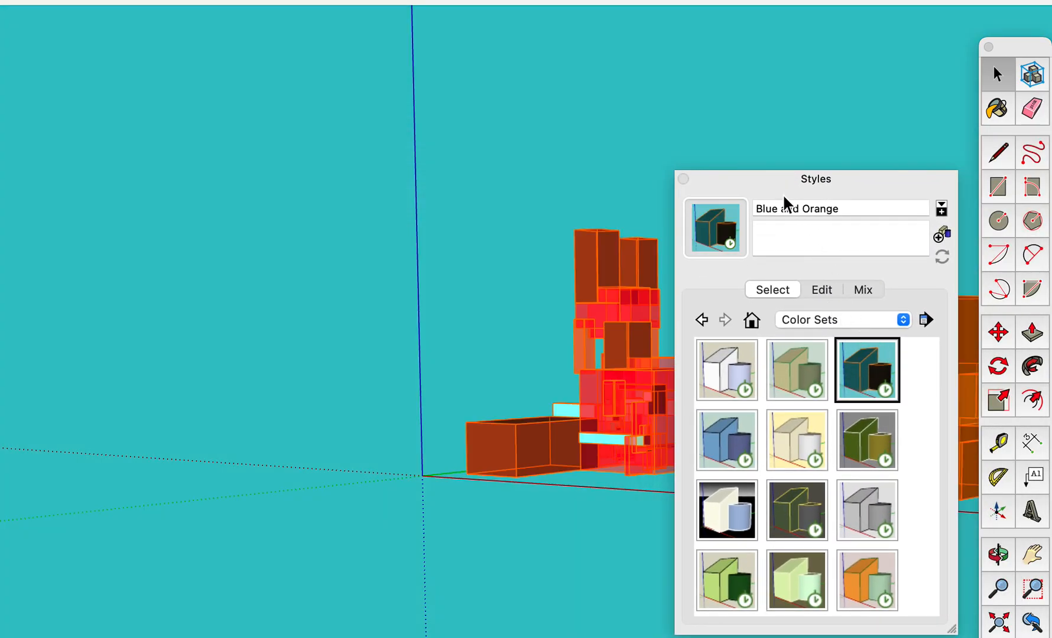
# Move the Styles window off the model and frame both structures in view
pyautogui.moveTo(770, 184); pyautogui.dragTo(1051, 118)
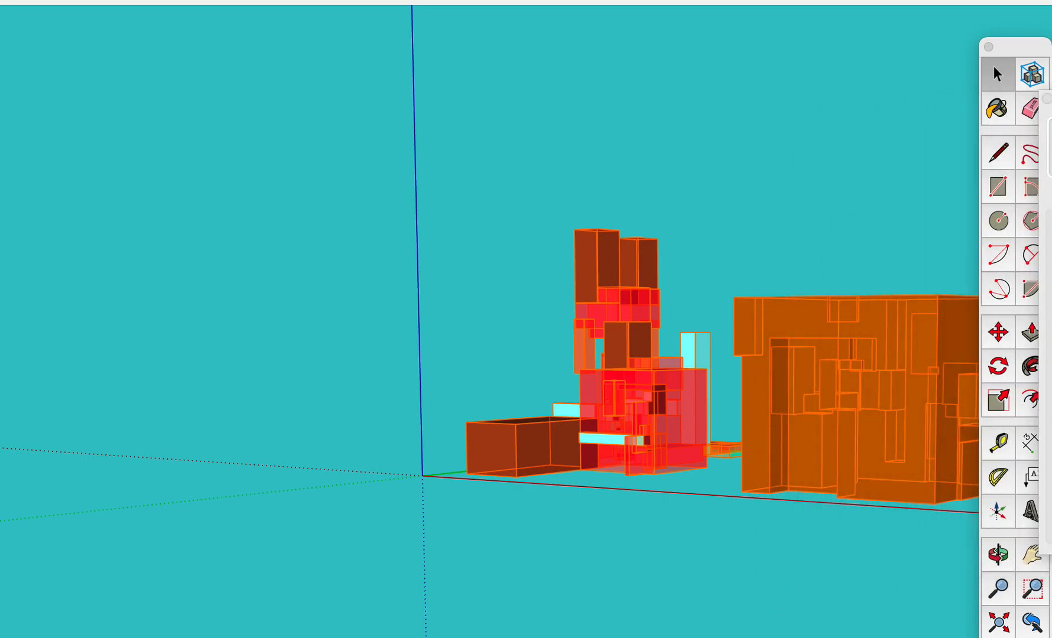
pyautogui.scroll(5, 900, 396)
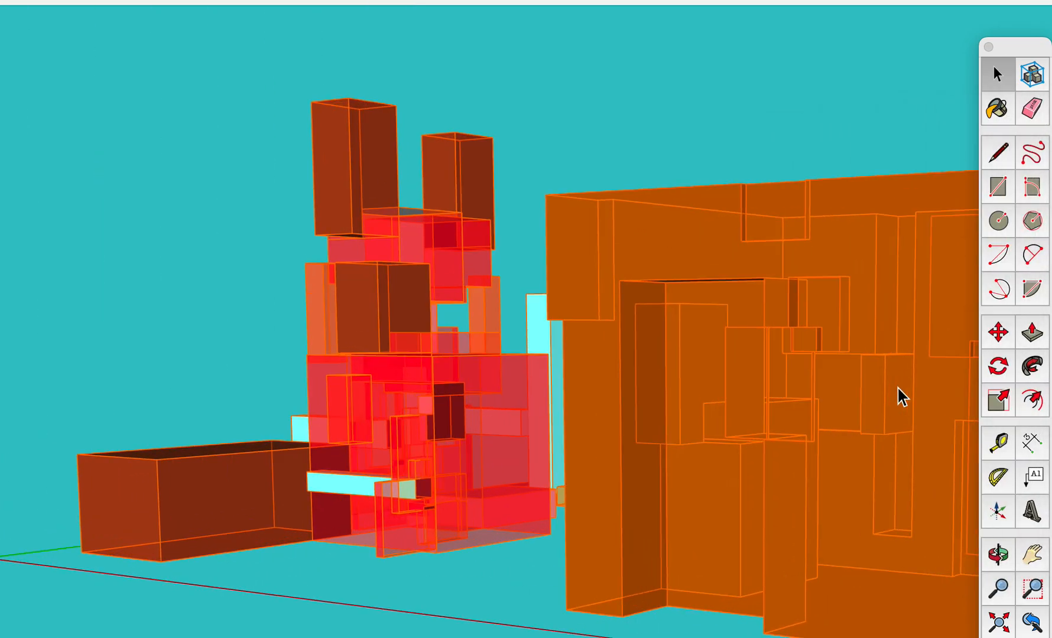
pyautogui.scroll(-4, 900, 396)
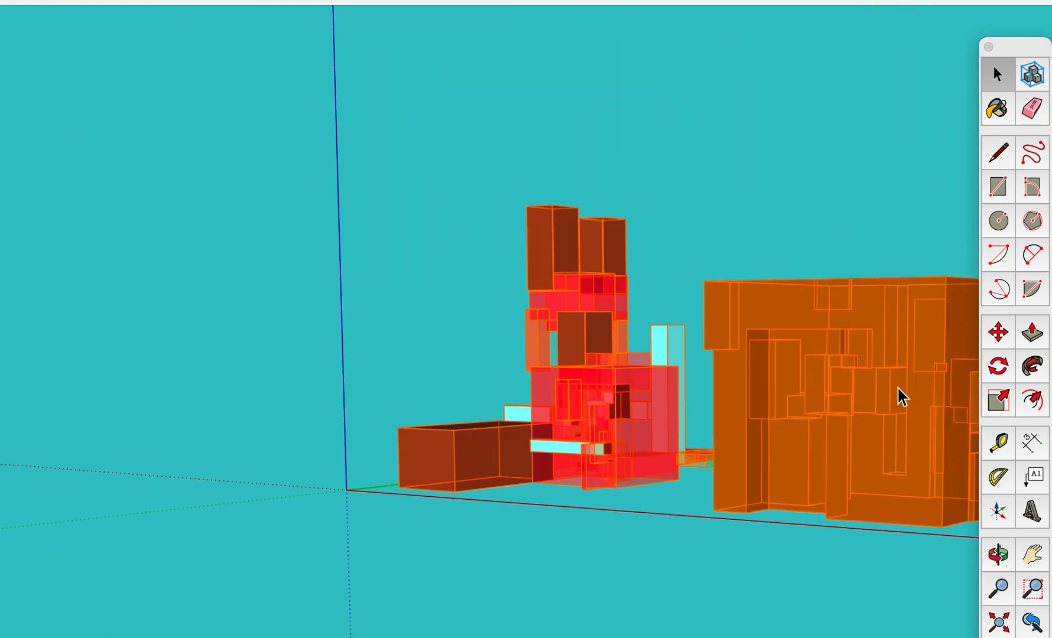
pyautogui.keyDown('shift'); pyautogui.moveTo(900, 396); pyautogui.dragTo(653, 384, button='middle'); pyautogui.keyUp('shift')
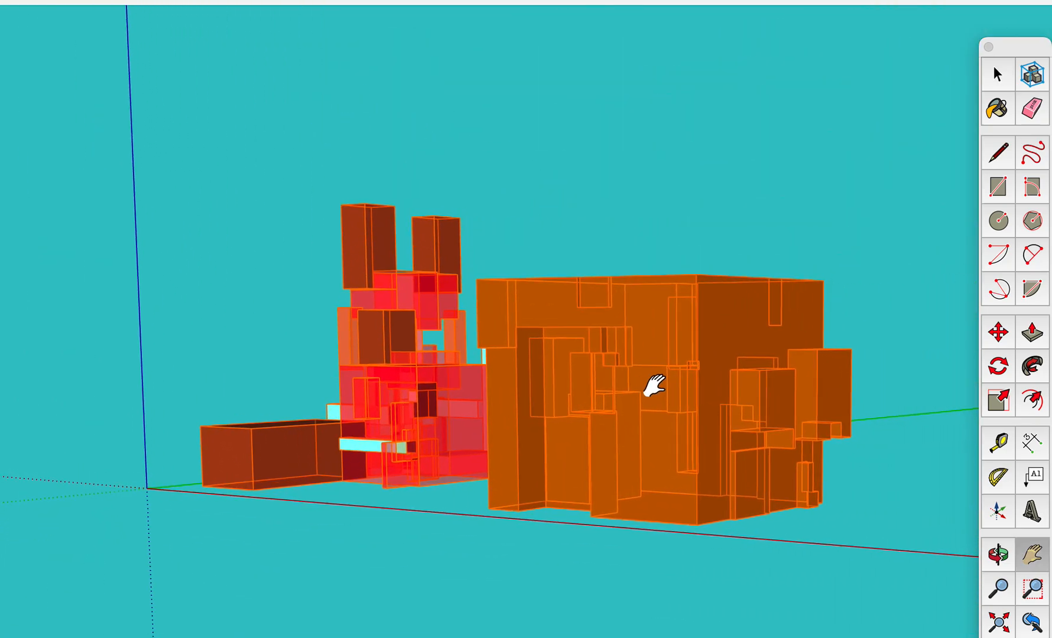
# Try to paint the whole orange cube group yellow-orange
pyautogui.click(1008, 107)
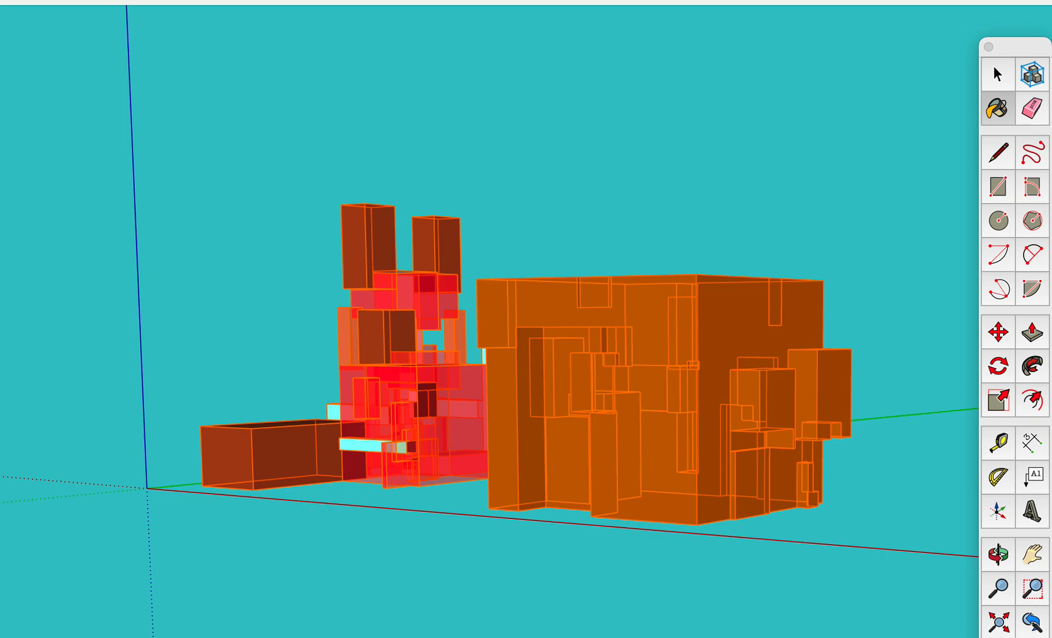
pyautogui.click(646, 381)
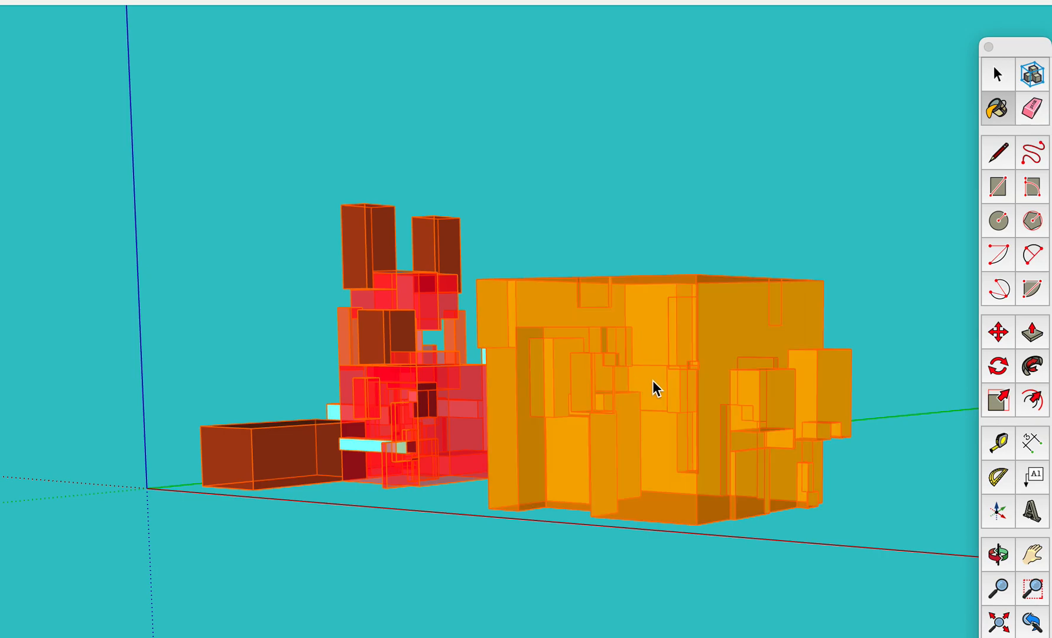
pyautogui.click(652, 381)
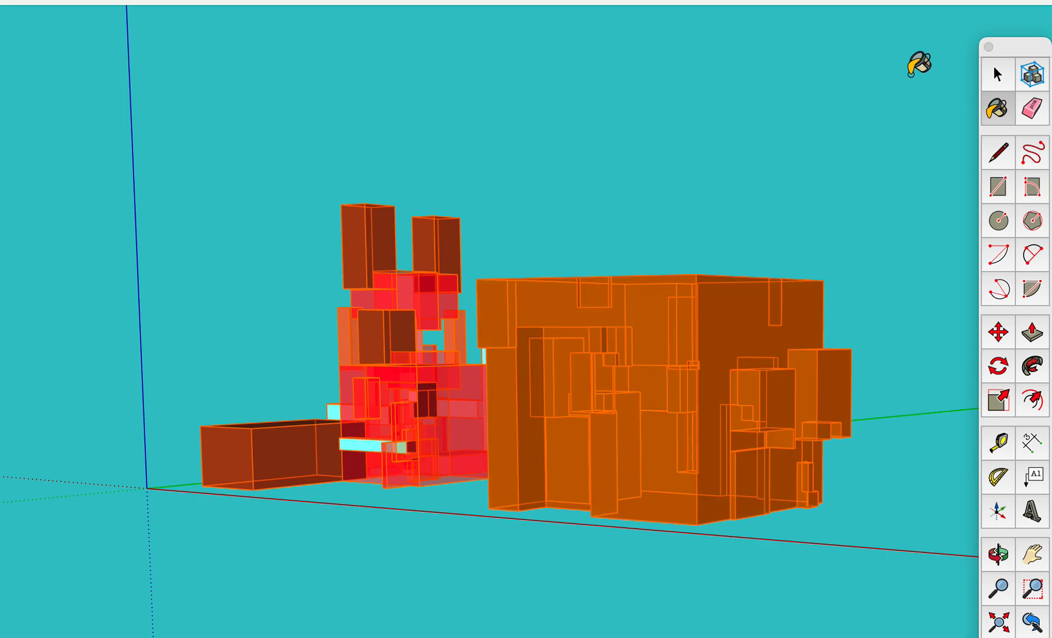
# Open the large orange cube group for editing so its individual faces can be painted
pyautogui.click(998, 75)
pyautogui.click(618, 348)
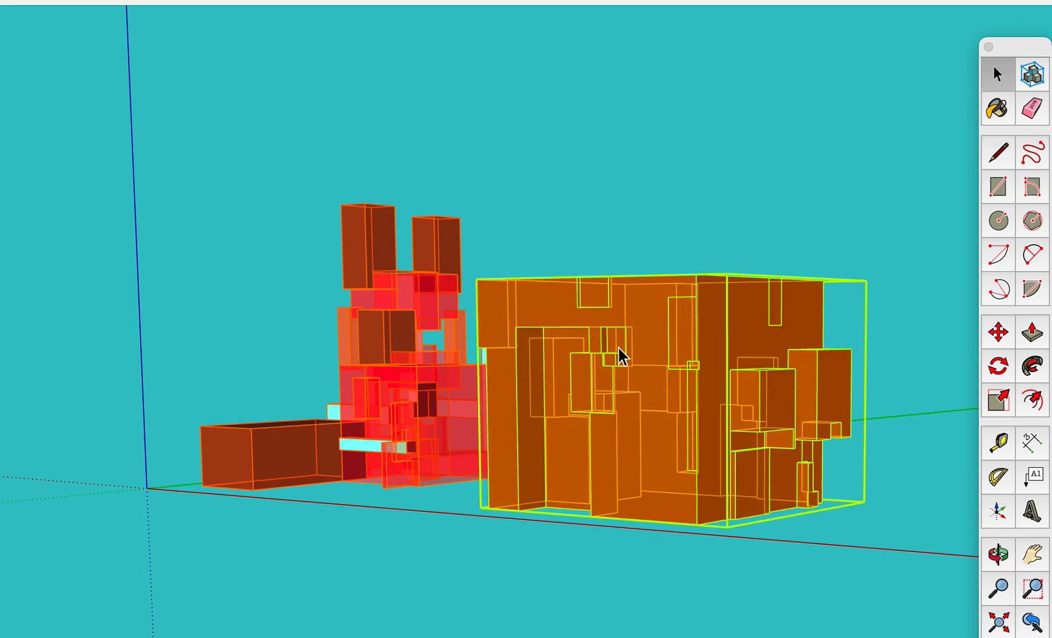
pyautogui.click(92, 1)
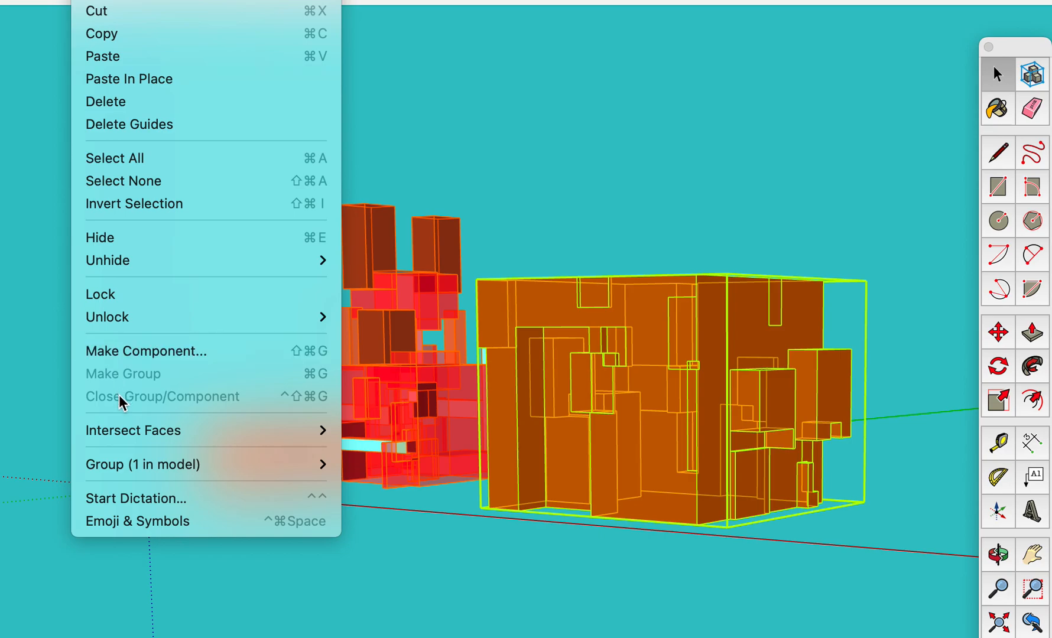
pyautogui.moveTo(141, 461)
pyautogui.click(419, 469)
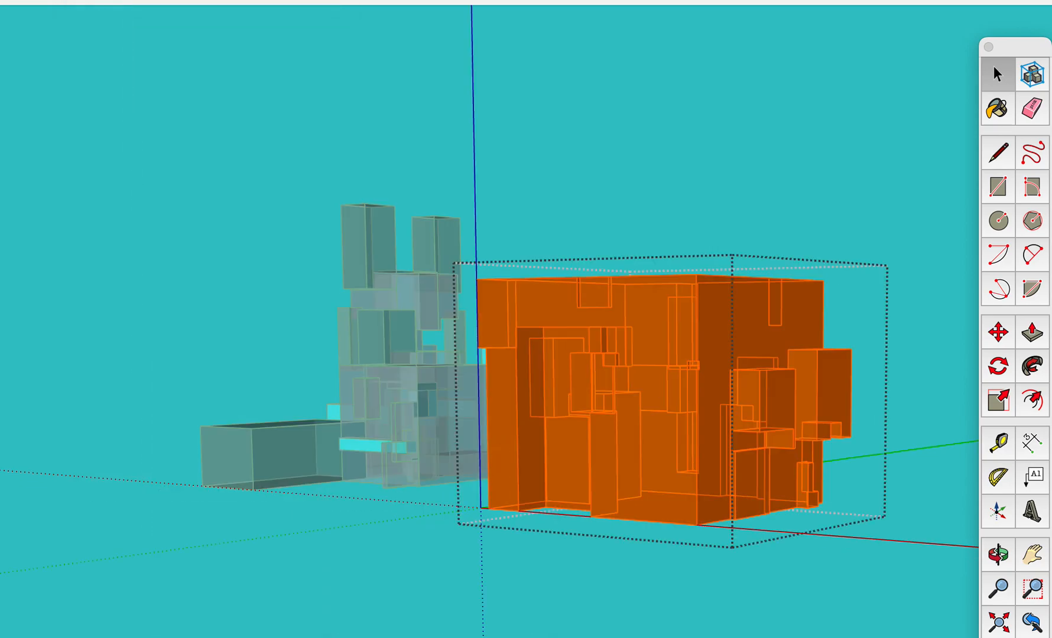
# Paint the cube's front wall and the end faces of the two boxes projecting from its side olive green
pyautogui.press('b')
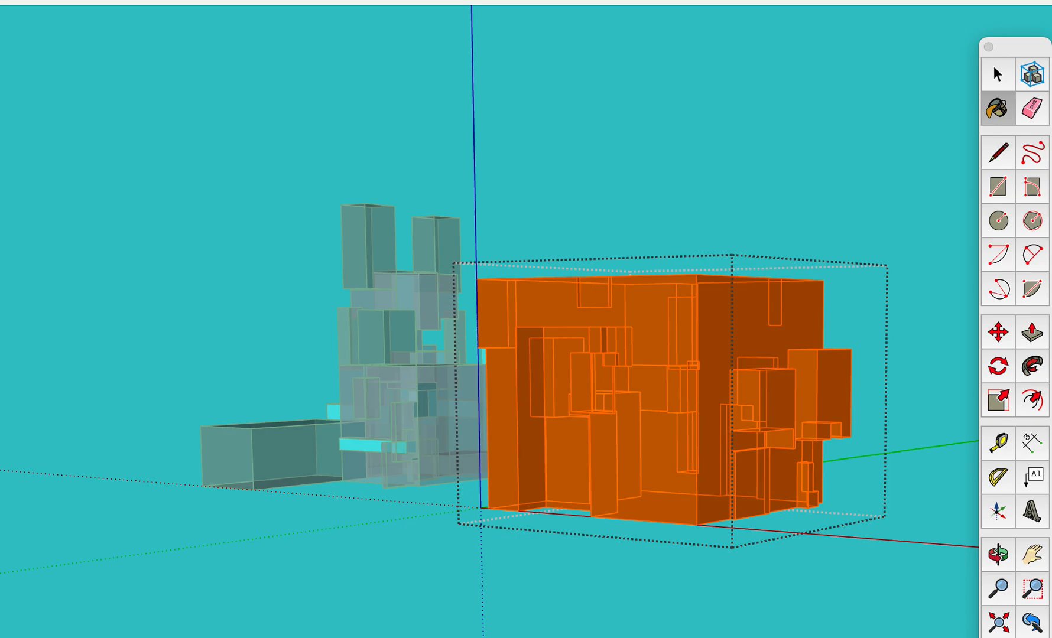
pyautogui.click(679, 450)
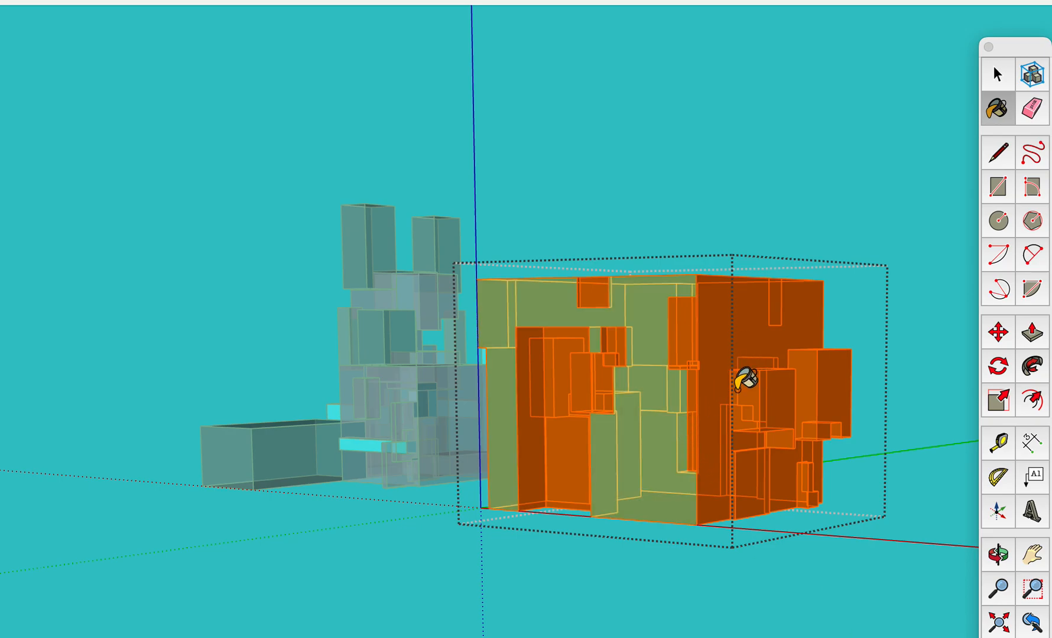
pyautogui.click(781, 395)
pyautogui.click(839, 396)
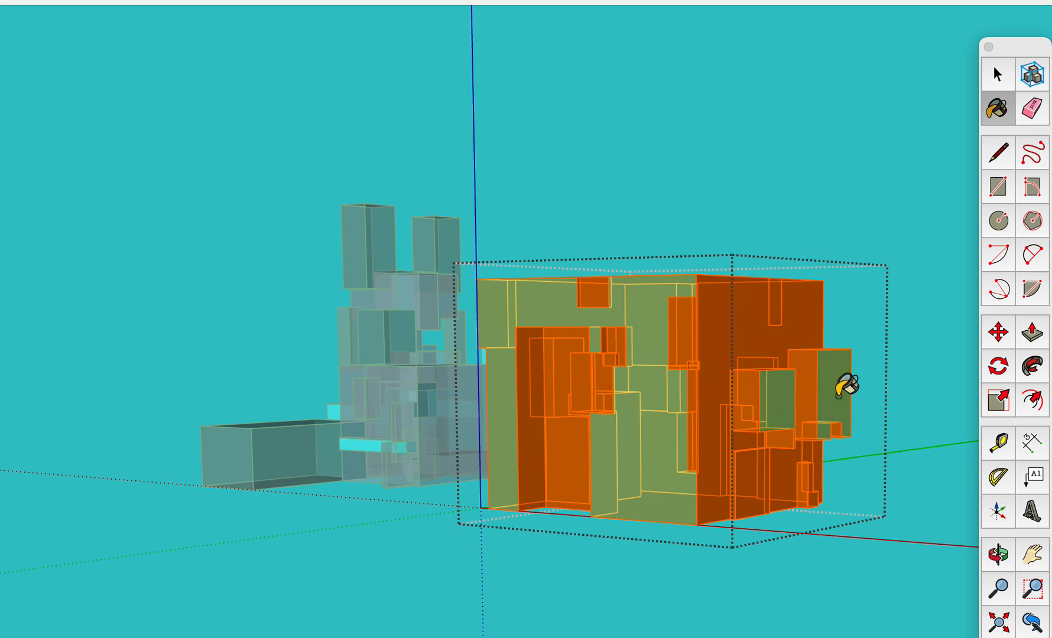
# Paint the main wall on the cube's far side dark green
pyautogui.press('o')
pyautogui.moveTo(887, 472)
pyautogui.mouseDown()
pyautogui.moveTo(176, 594)
pyautogui.moveTo(125, 615)
pyautogui.mouseUp()
pyautogui.moveTo(745, 448); pyautogui.dragTo(415, 452)
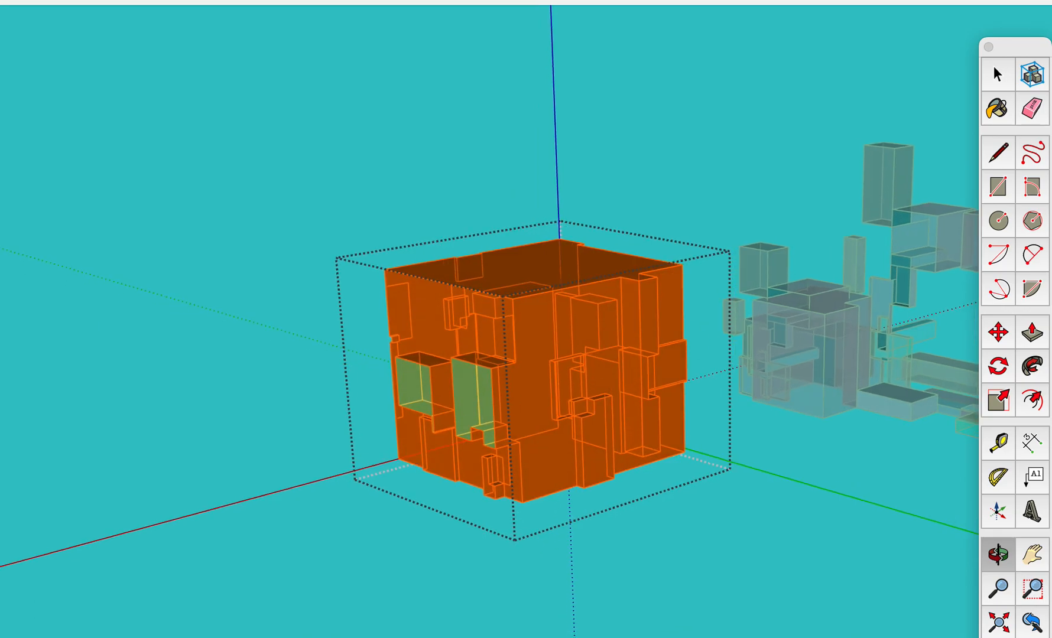
pyautogui.press('b')
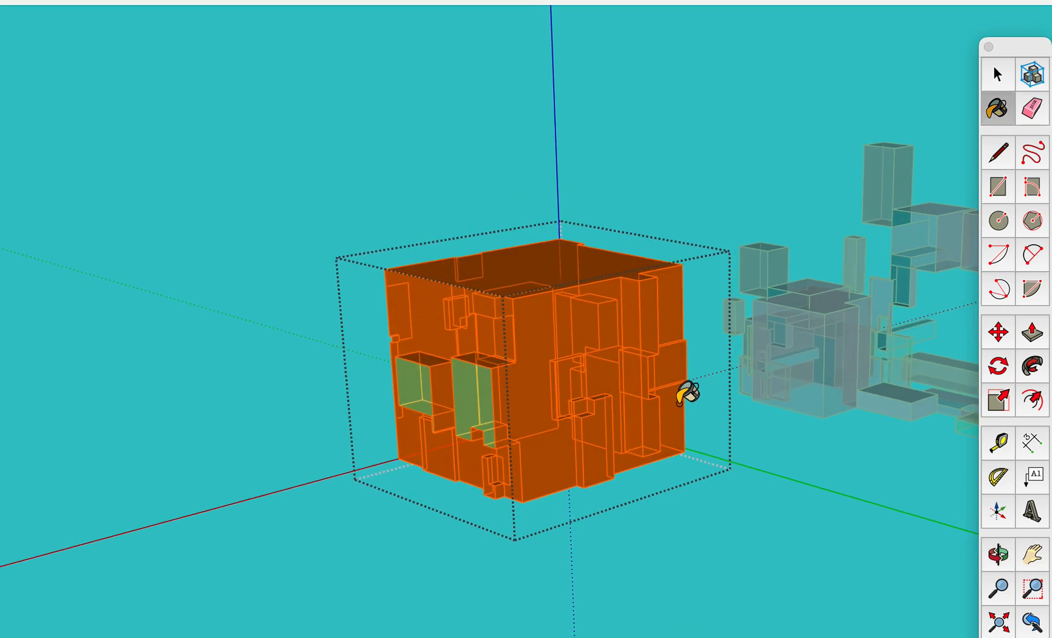
pyautogui.click(590, 373)
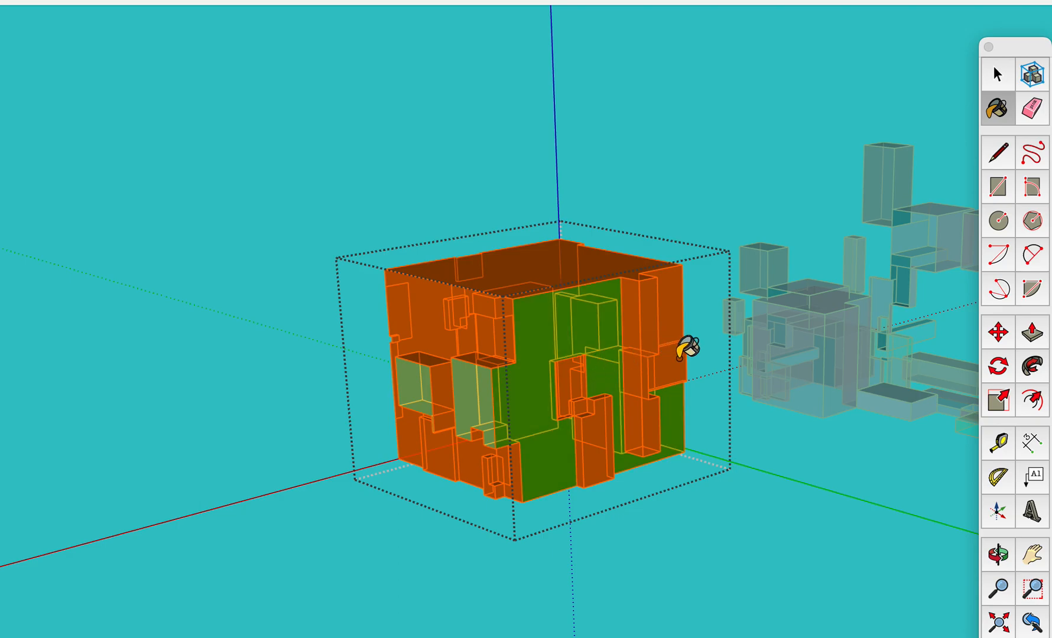
# Paint the wall next to the dark green one and its projecting upper corner block dark blue
pyautogui.press('o')
pyautogui.moveTo(679, 357)
pyautogui.mouseDown()
pyautogui.moveTo(587, 394)
pyautogui.moveTo(504, 358)
pyautogui.mouseUp()
pyautogui.moveTo(791, 340); pyautogui.dragTo(496, 305)
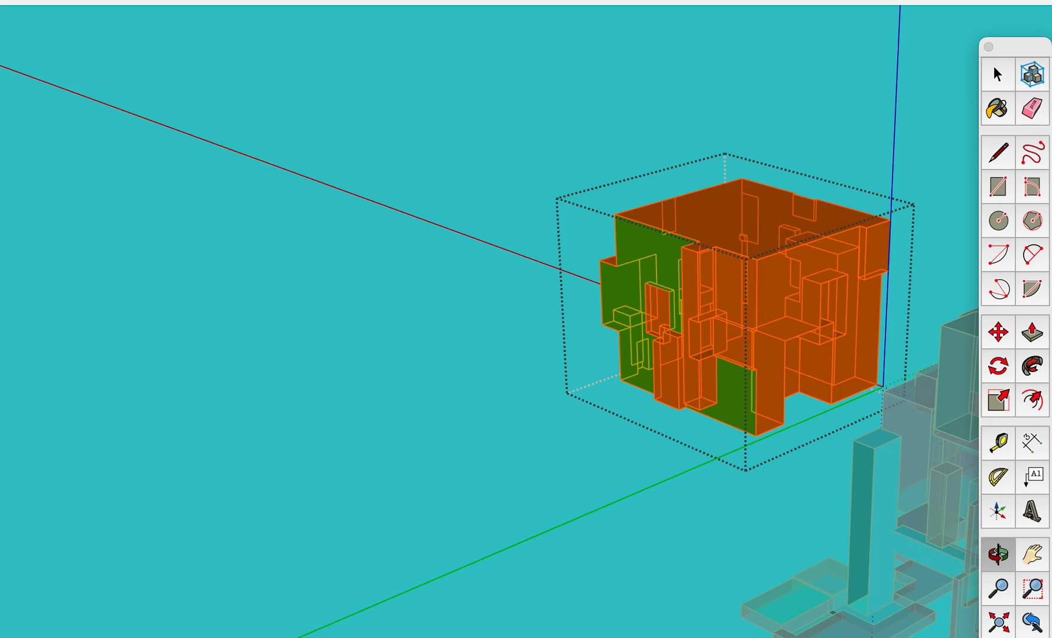
pyautogui.press('b')
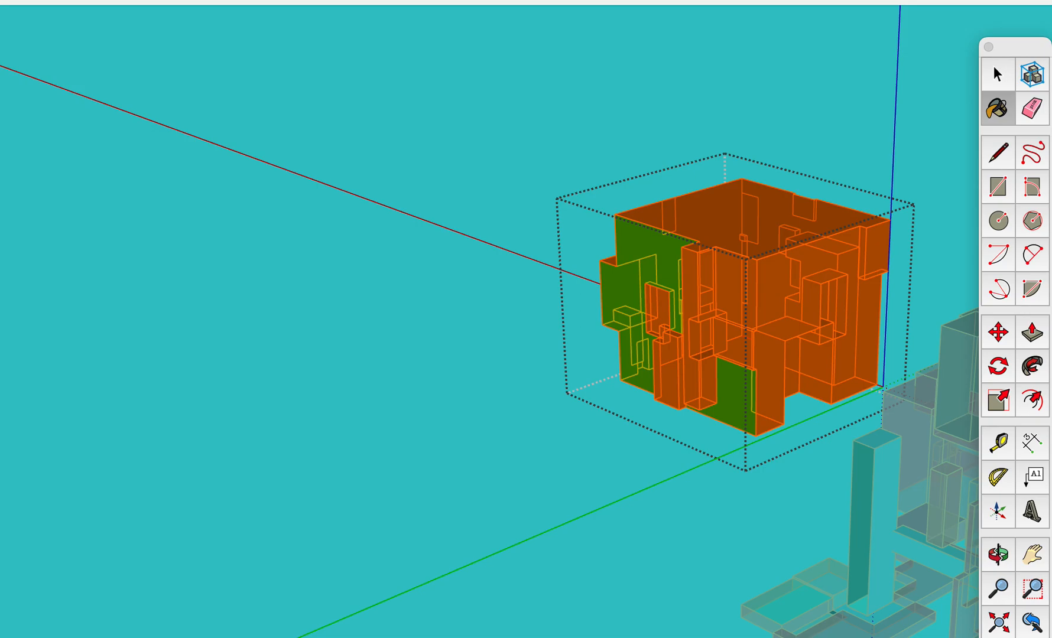
pyautogui.click(795, 292)
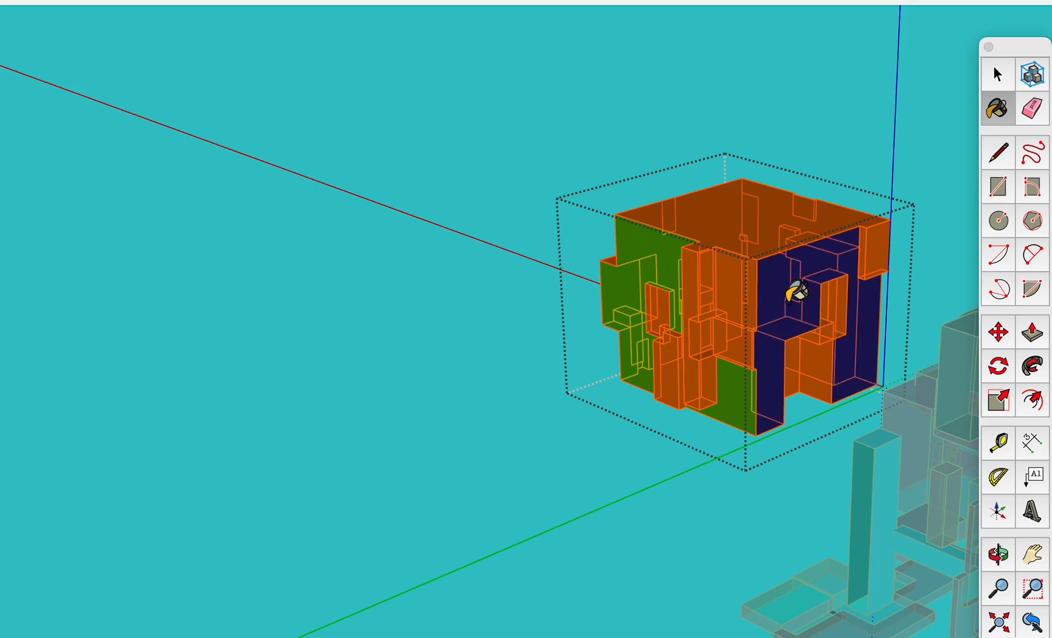
pyautogui.scroll(5, 826, 294)
pyautogui.scroll(-4, 827, 295)
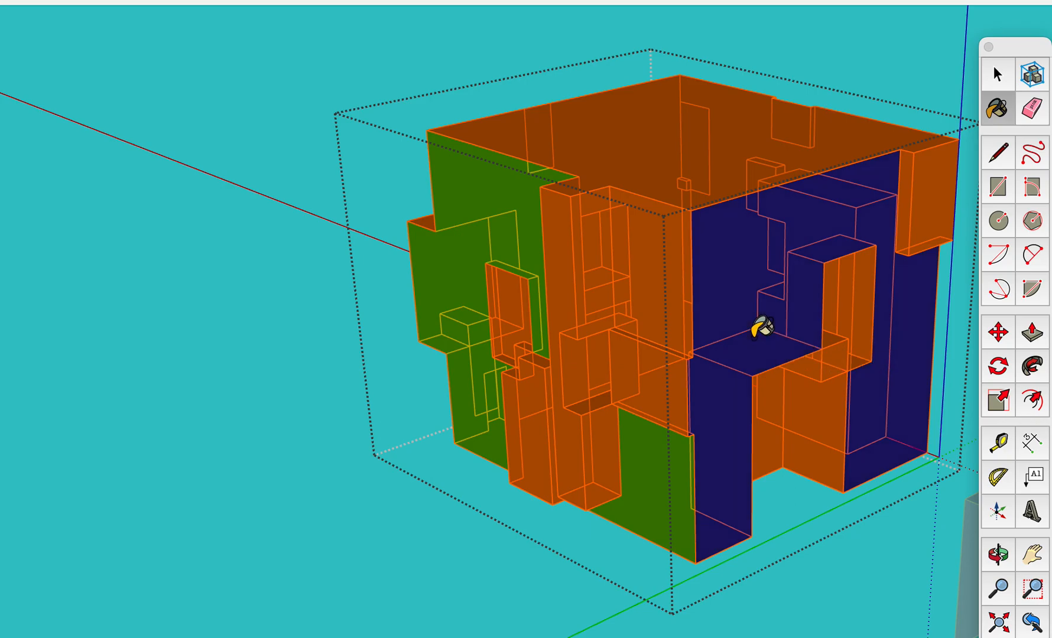
pyautogui.click(931, 204)
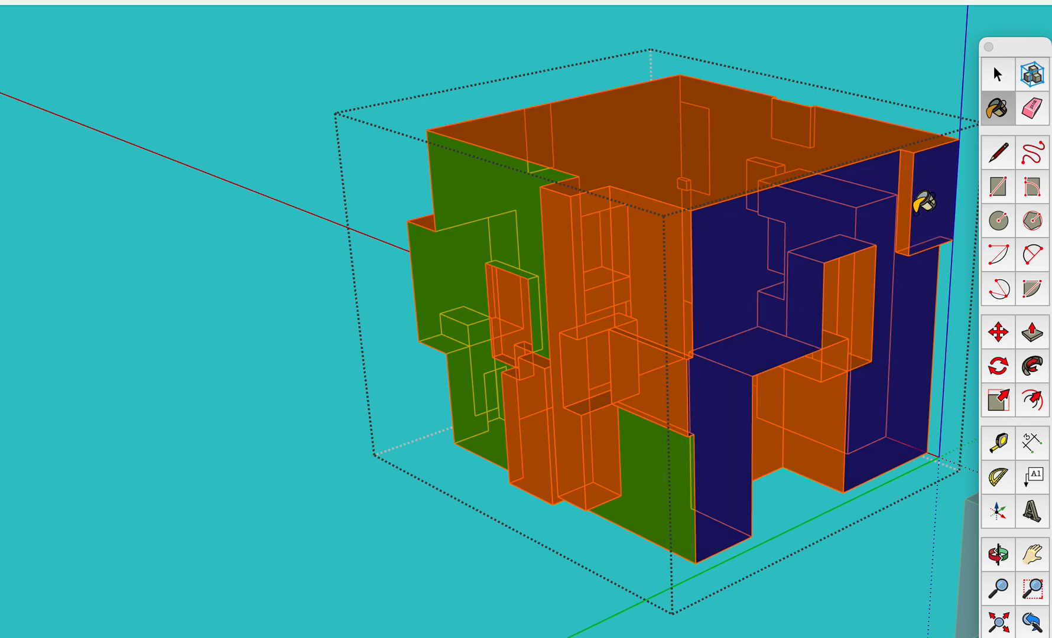
# Paint the cube's inner wall seen through the opening in the olive green side dark teal
pyautogui.press('o')
pyautogui.moveTo(916, 210)
pyautogui.mouseDown()
pyautogui.moveTo(616, 291)
pyautogui.moveTo(183, 319)
pyautogui.mouseUp()
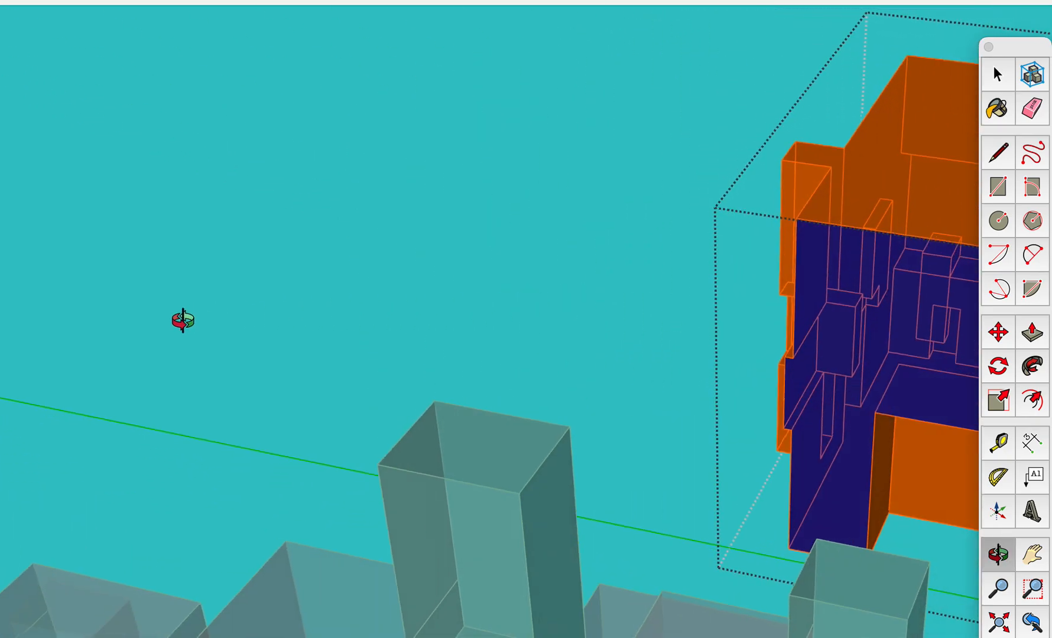
pyautogui.press('h')
pyautogui.moveTo(793, 387); pyautogui.dragTo(184, 408)
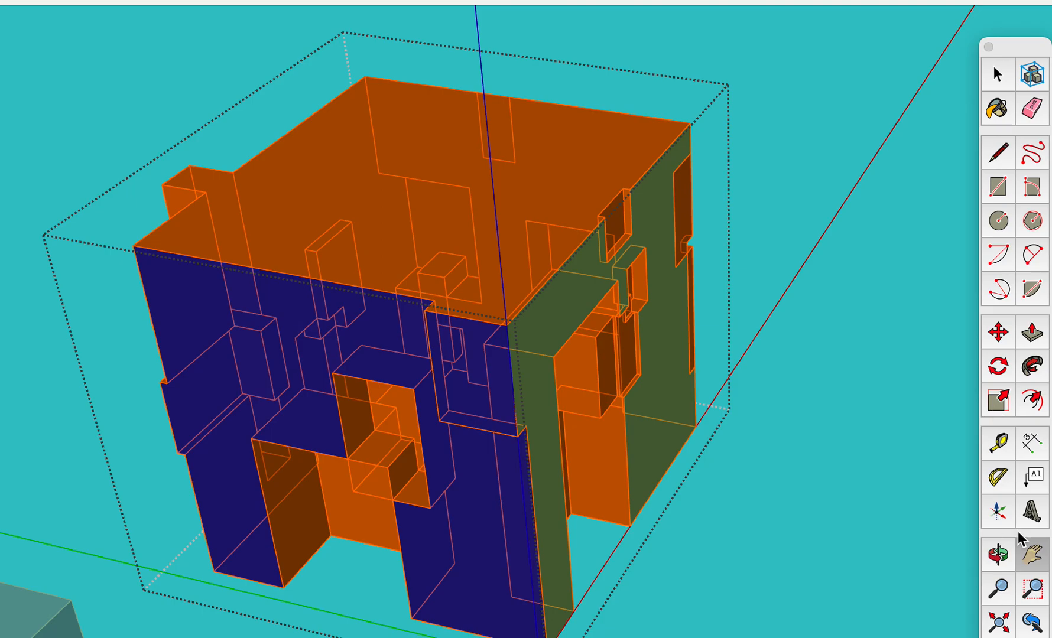
pyautogui.press('b')
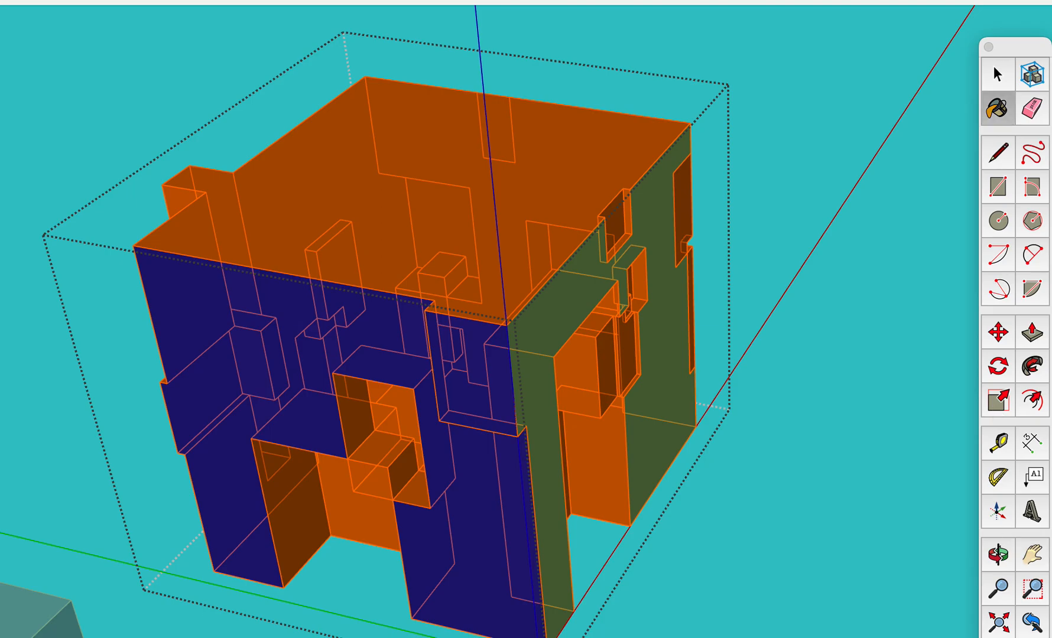
pyautogui.click(608, 473)
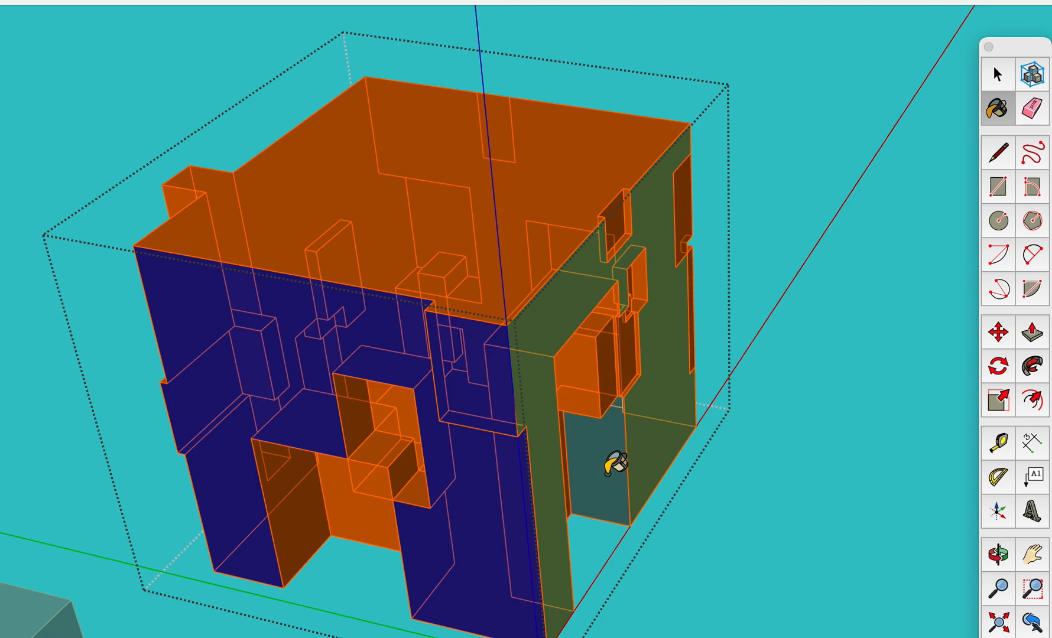
# Paint the cube's remaining orange outer wall, behind the two projecting boxes, dark teal
pyautogui.press('o')
pyautogui.moveTo(597, 482); pyautogui.dragTo(142, 390)
pyautogui.moveTo(739, 402); pyautogui.dragTo(66, 425)
pyautogui.moveTo(701, 395); pyautogui.dragTo(89, 353)
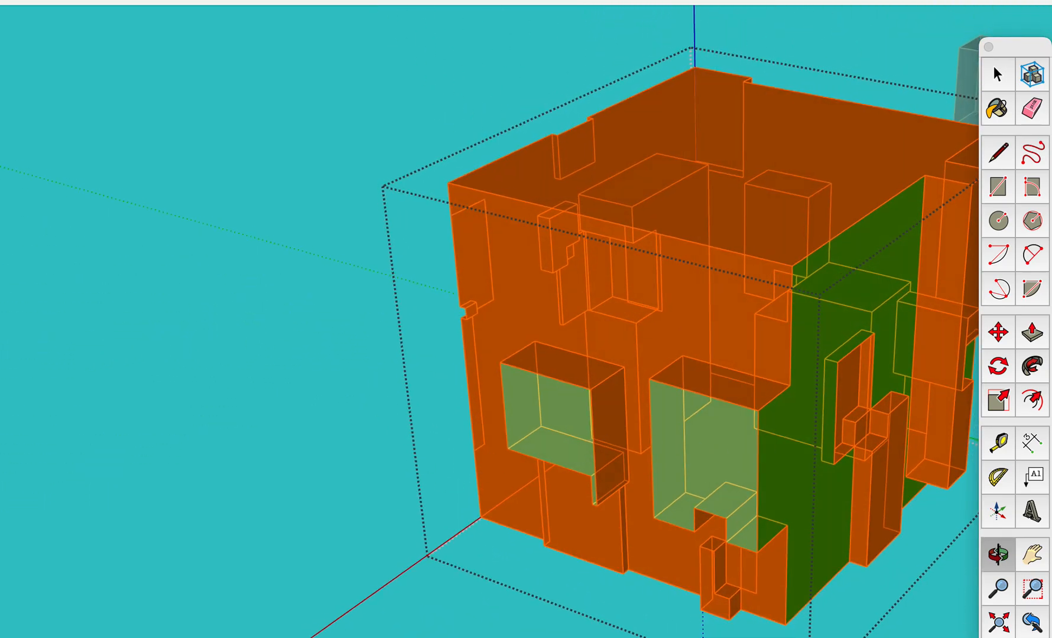
pyautogui.click(998, 106)
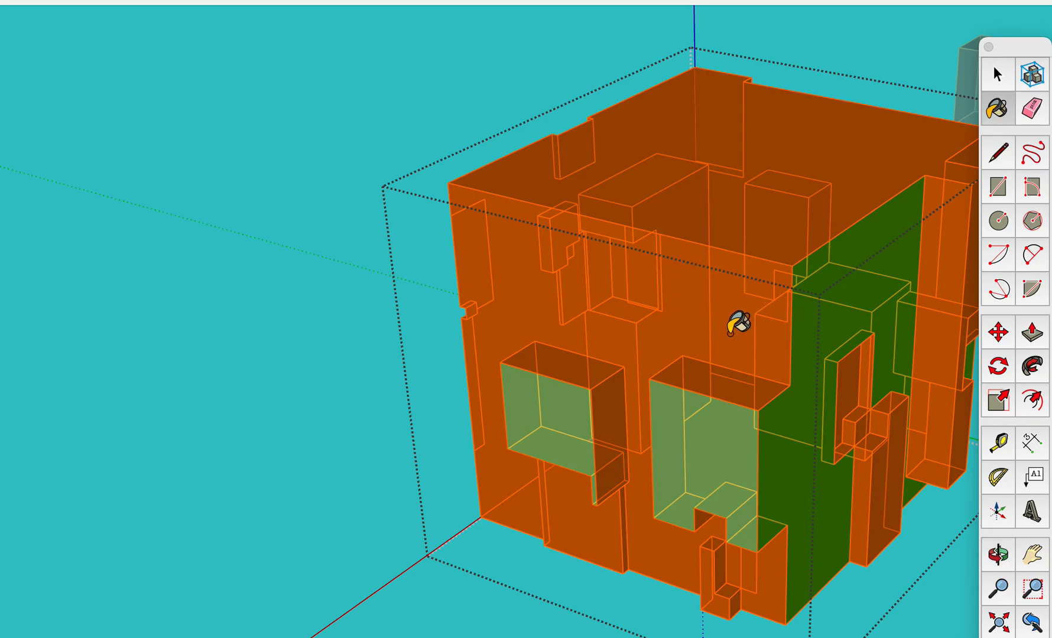
pyautogui.click(732, 332)
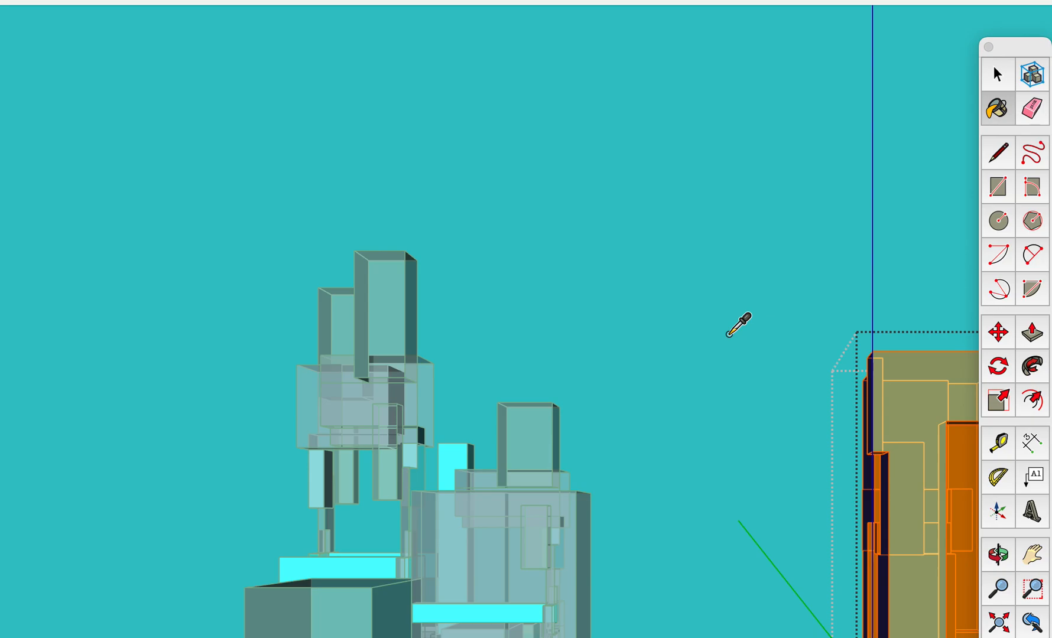
# Frame the painted cube beside the block composition and capture a screenshot of the view
pyautogui.press('h')
pyautogui.moveTo(728, 336); pyautogui.dragTo(234, 225)
pyautogui.press('o')
pyautogui.moveTo(237, 301); pyautogui.dragTo(2, 359)
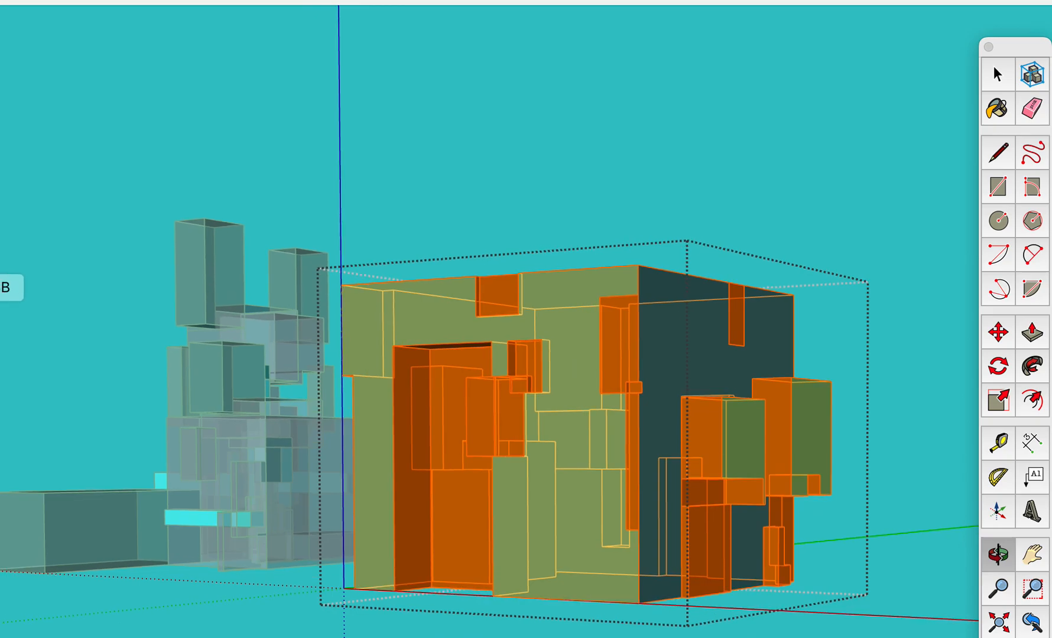
pyautogui.press('super+shift+4')
pyautogui.moveTo(110, 68); pyautogui.dragTo(913, 627)
# Finish editing the painted cube and close its group
pyautogui.moveTo(899, 535); pyautogui.dragTo(795, 523)
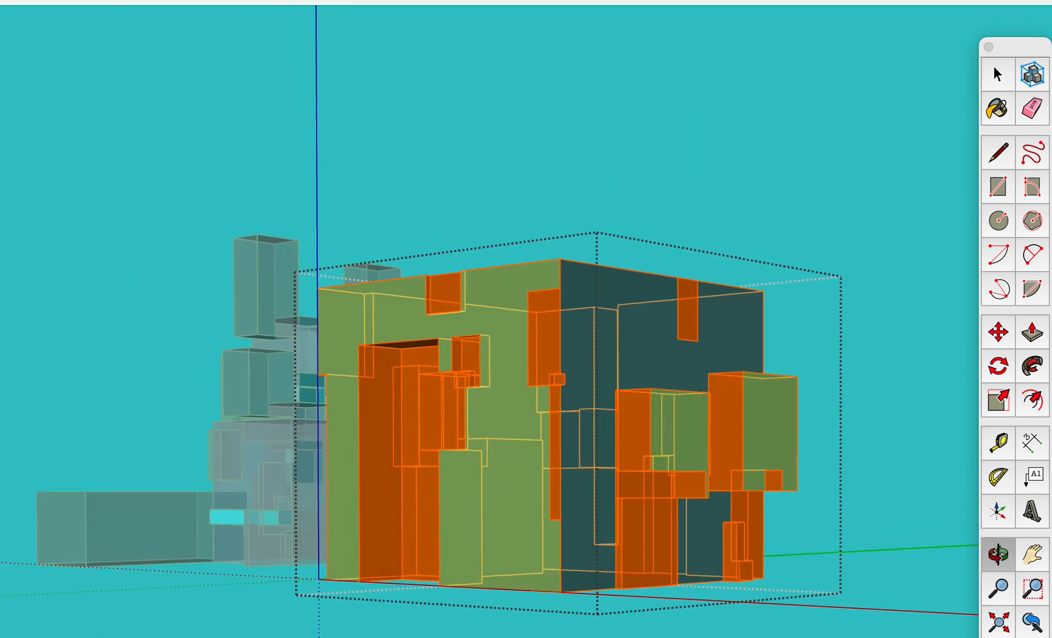
pyautogui.click(998, 74)
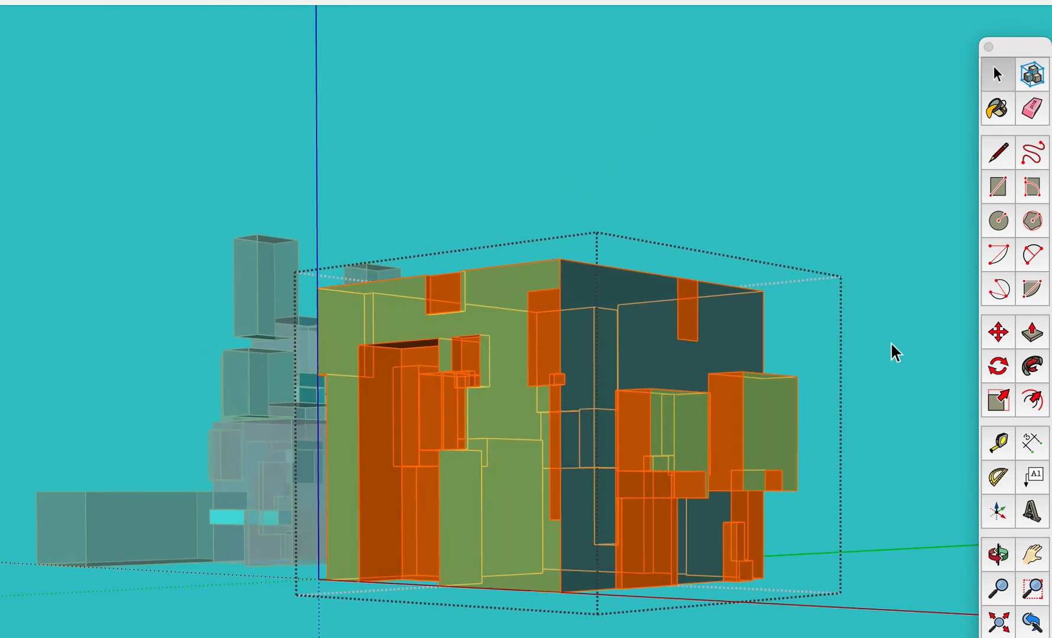
pyautogui.click(894, 164)
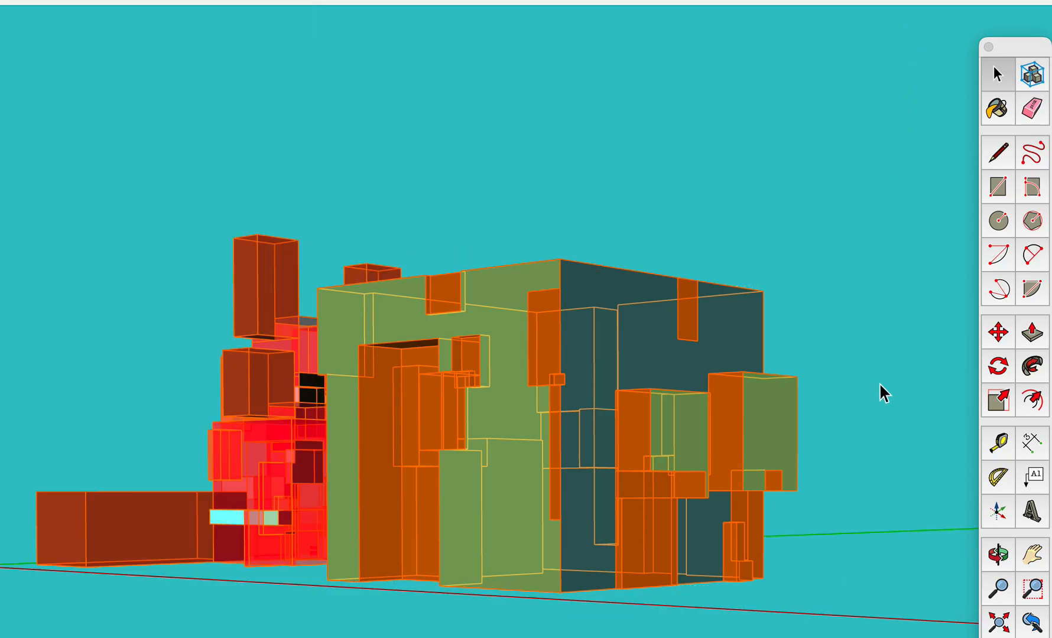
# Examine the painted cube and the block composition together from above
pyautogui.scroll(-5, 880, 390)
pyautogui.press('o')
pyautogui.moveTo(859, 291); pyautogui.dragTo(815, 378)
pyautogui.moveTo(798, 564); pyautogui.dragTo(621, 596)
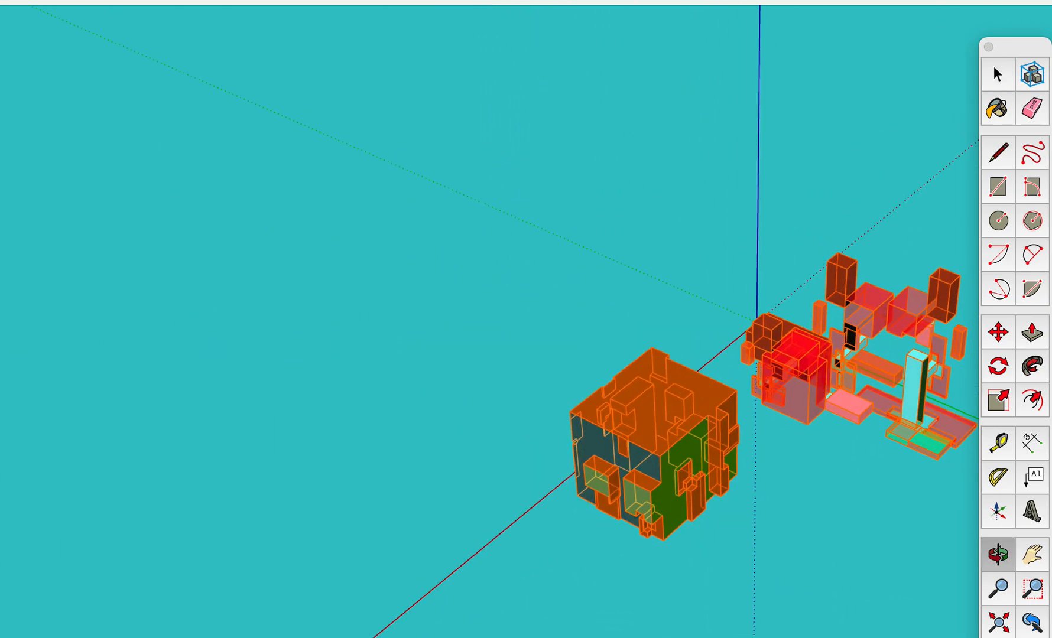
pyautogui.press('h')
pyautogui.moveTo(357, 637); pyautogui.dragTo(91, 637)
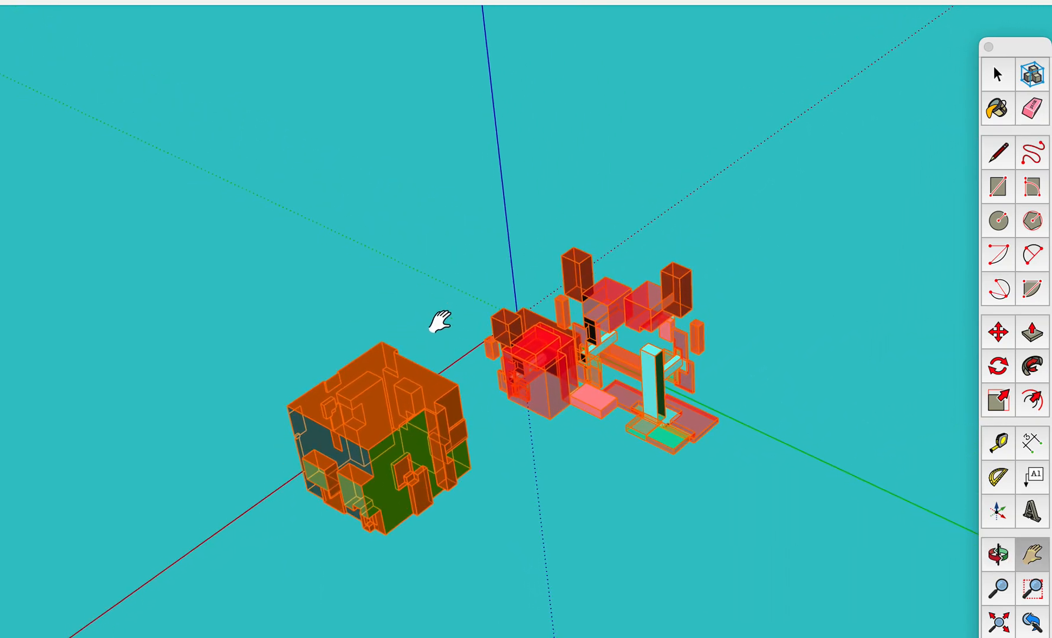
pyautogui.scroll(4, 438, 365)
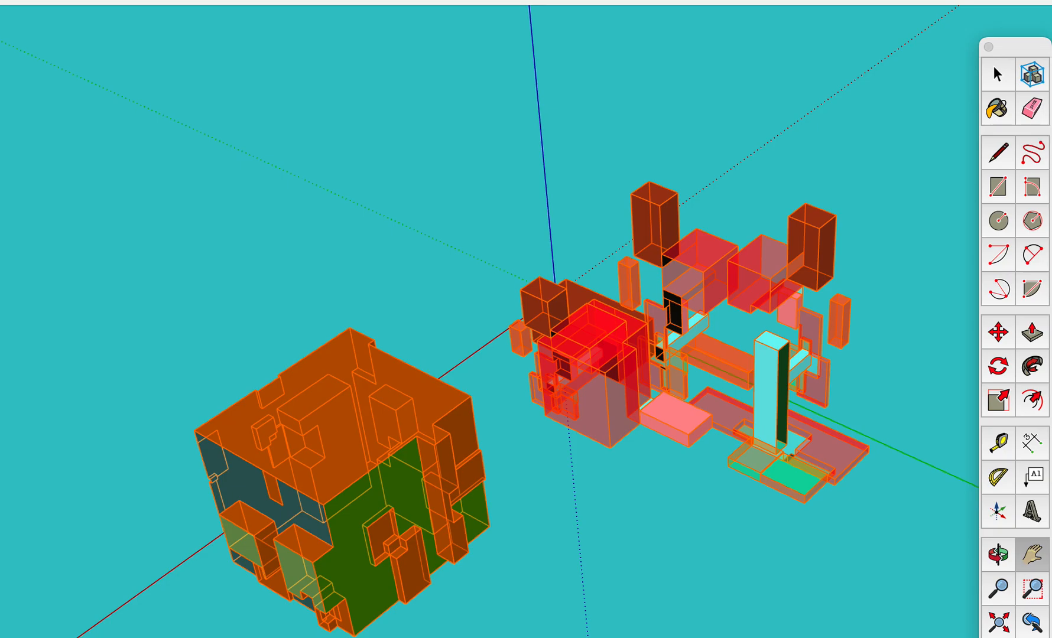
# Export the whole model as an OBJ file named LIGHT BOX FILM to the Desktop
pyautogui.click(42, 0)
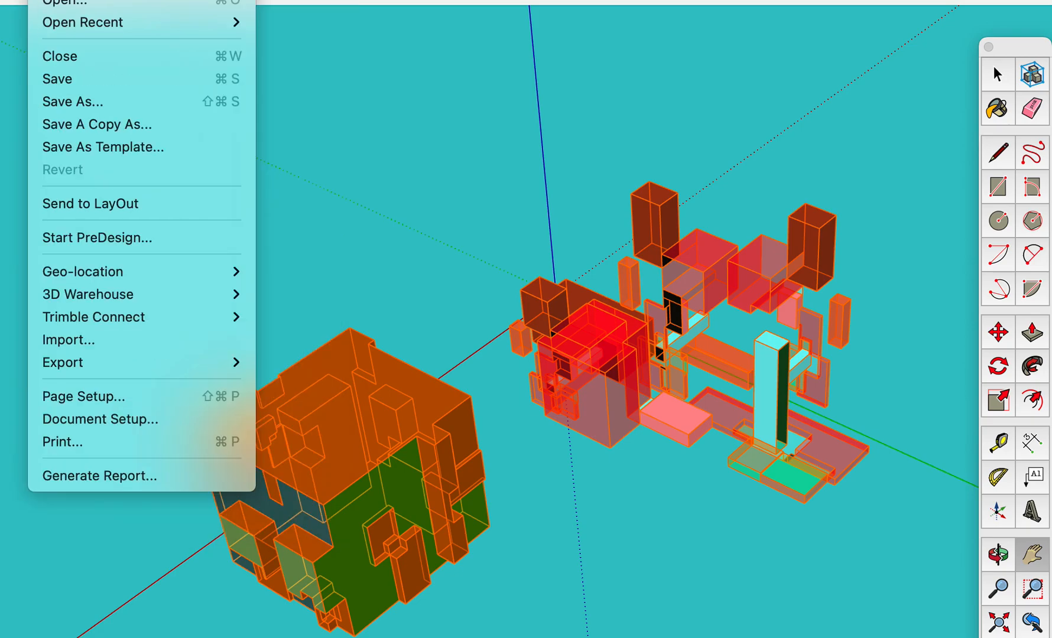
pyautogui.moveTo(82, 364)
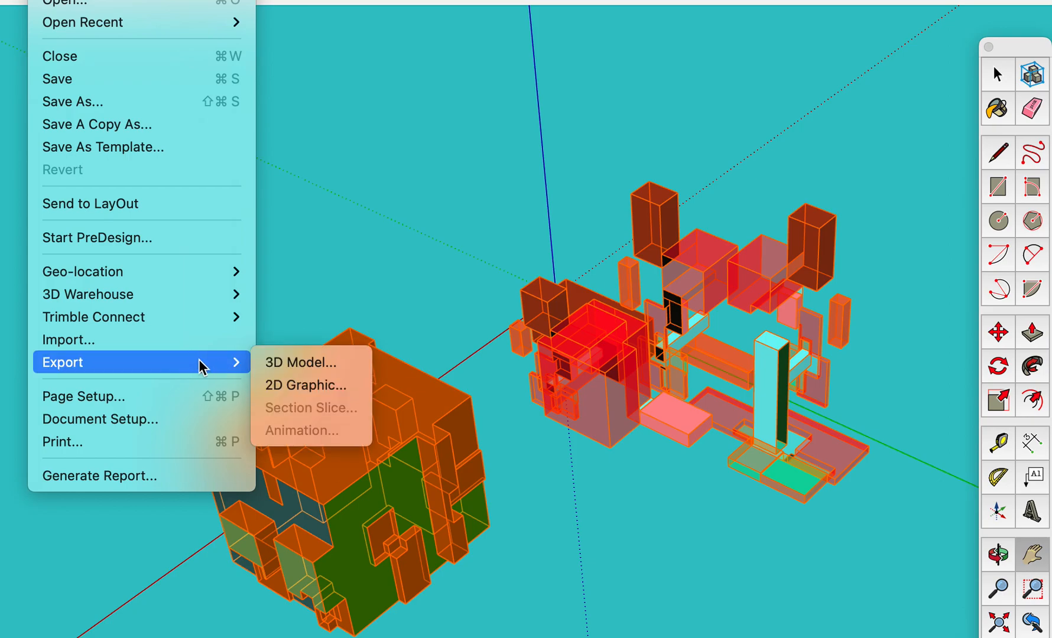
pyautogui.click(299, 362)
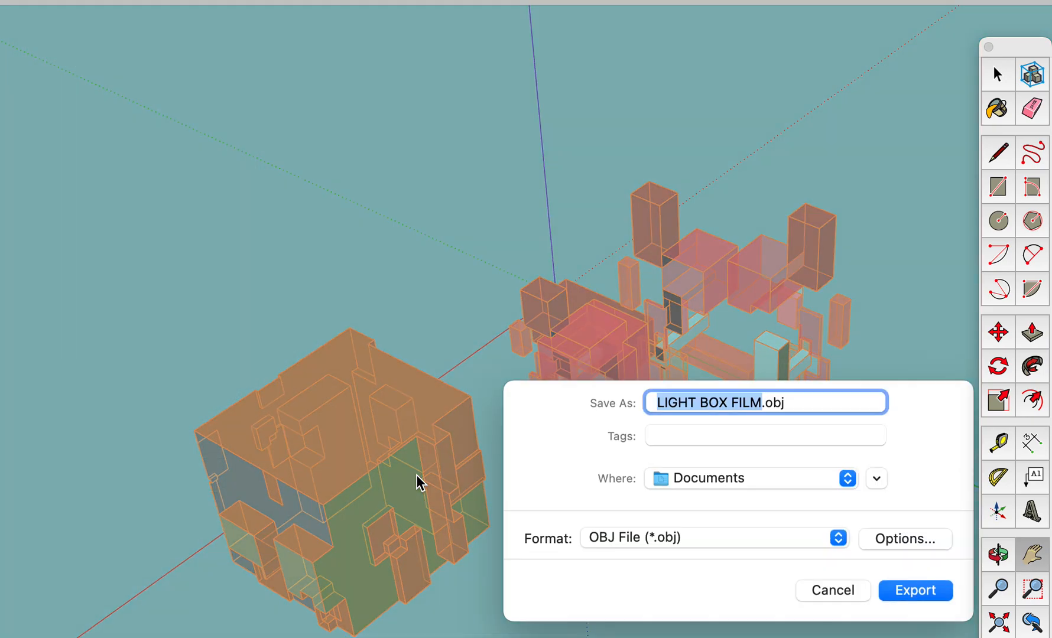
pyautogui.click(744, 479)
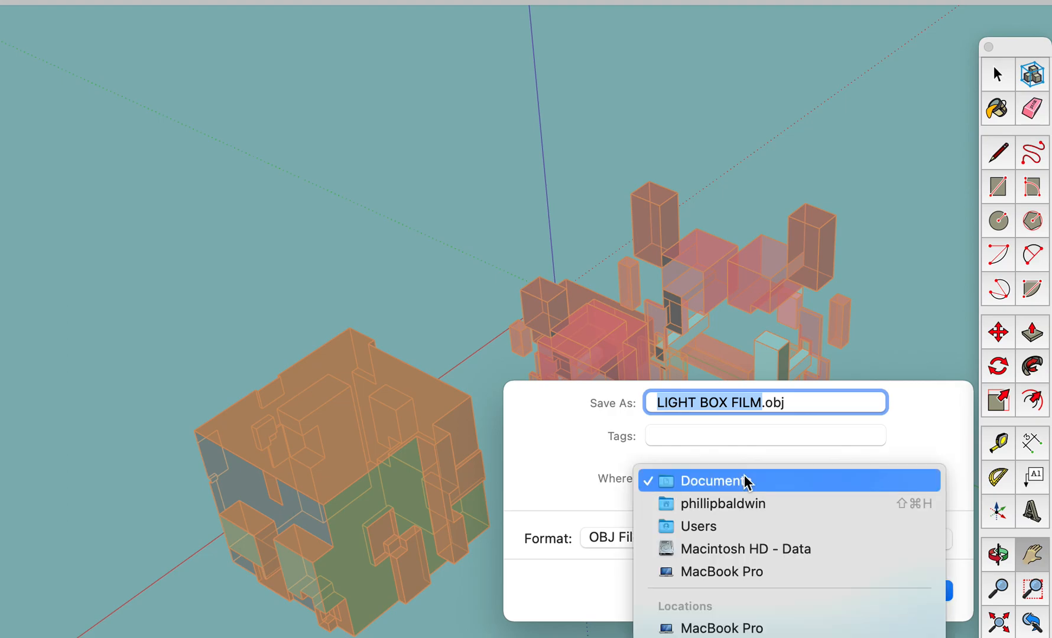
pyautogui.click(746, 482)
pyautogui.press('super+d')
pyautogui.click(924, 589)
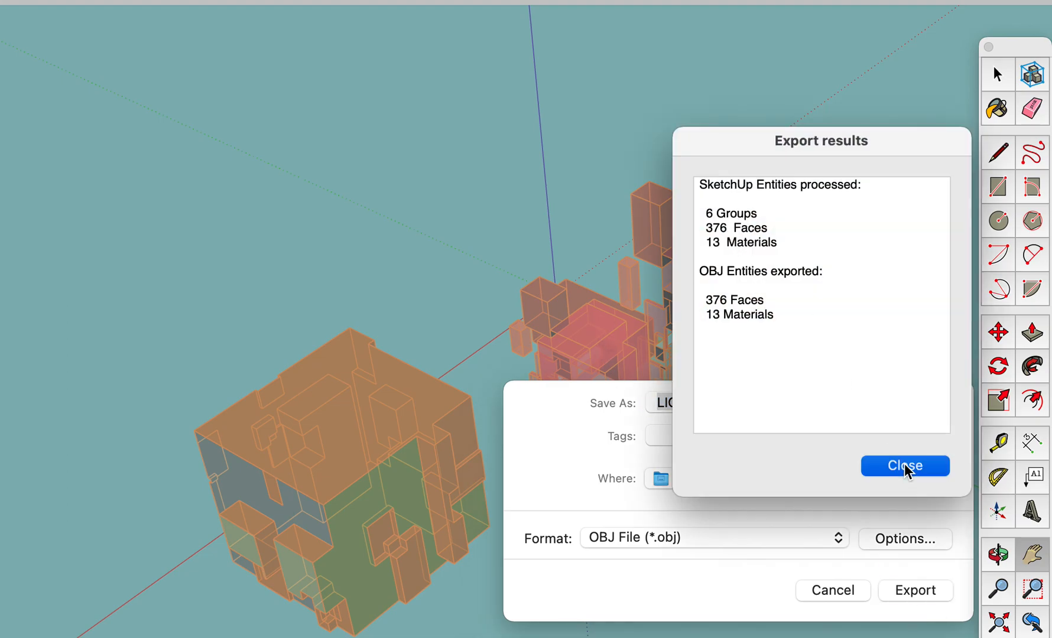
pyautogui.click(905, 466)
pyautogui.press('b')
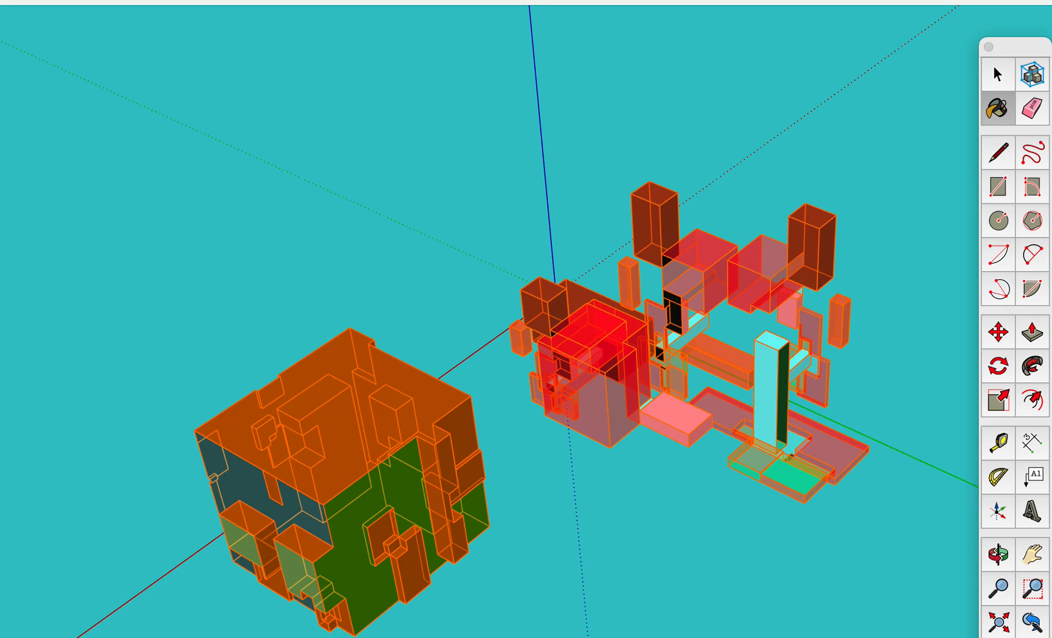
pyautogui.click(53, 1)
pyautogui.moveTo(104, 315)
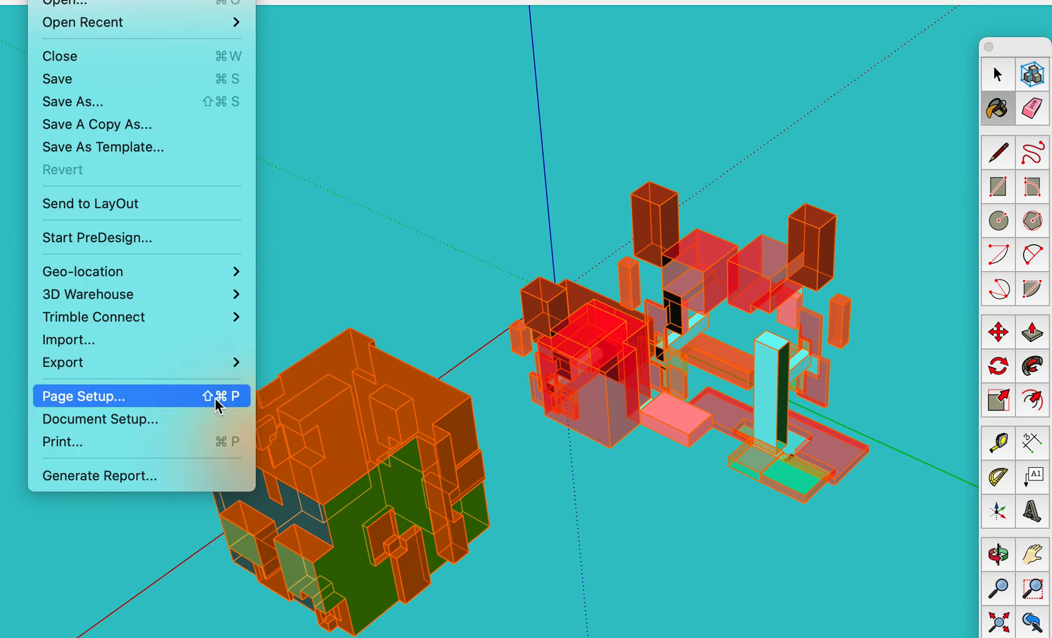
pyautogui.moveTo(225, 374)
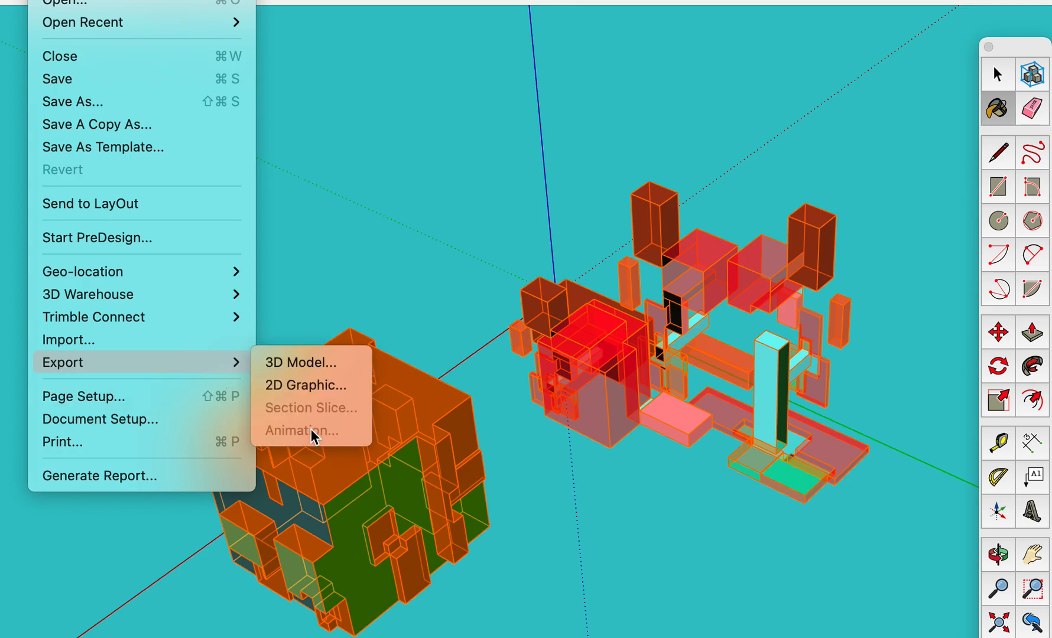
pyautogui.click(440, 438)
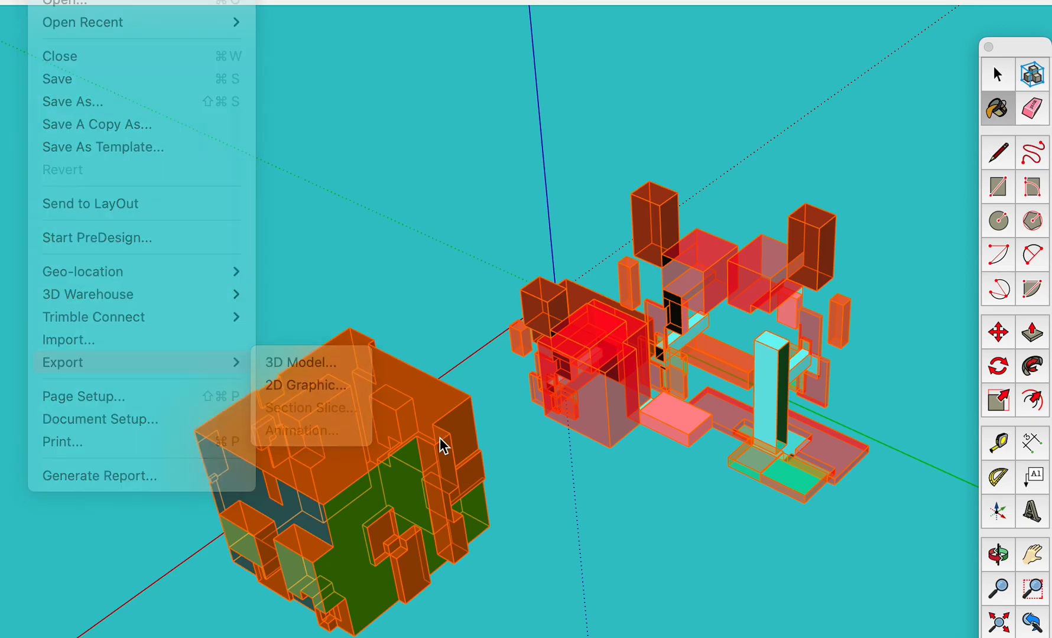
# Examine the cube and block composition at ground level, ending at the composition's open side with the cube behind it
pyautogui.scroll(3, 440, 438)
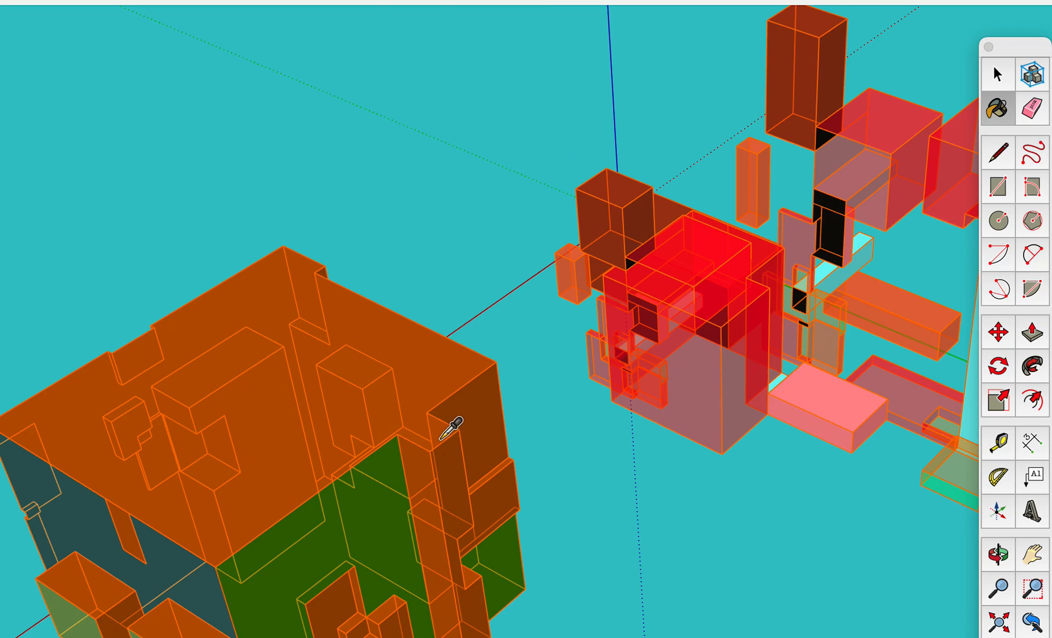
pyautogui.press('super+4')
pyautogui.press('h')
pyautogui.moveTo(535, 407); pyautogui.dragTo(63, 205)
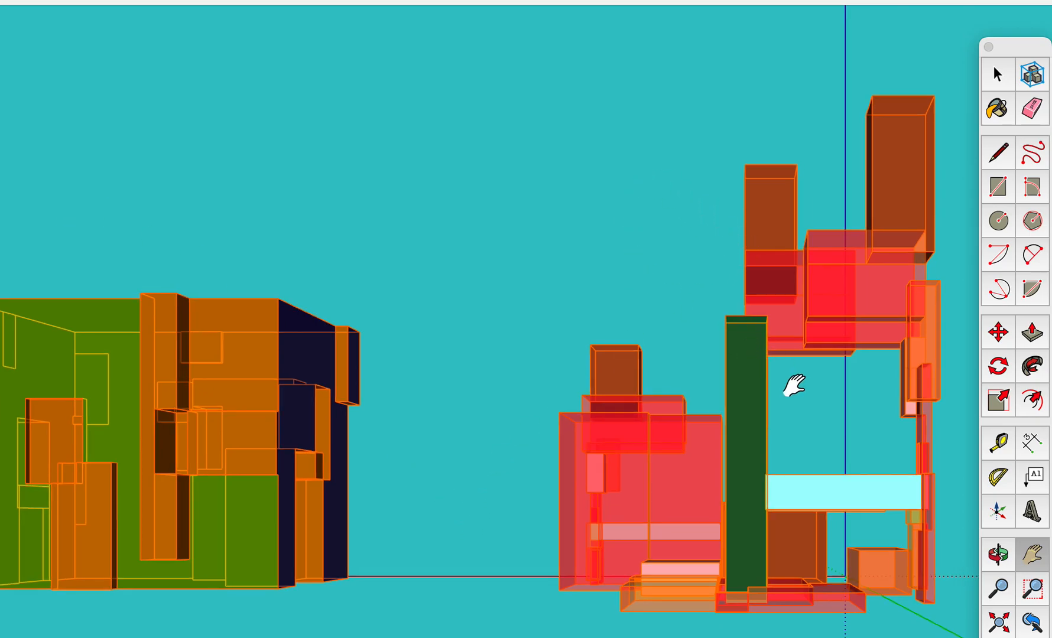
pyautogui.press('o')
pyautogui.moveTo(794, 383); pyautogui.dragTo(127, 388)
pyautogui.moveTo(739, 468); pyautogui.dragTo(176, 472)
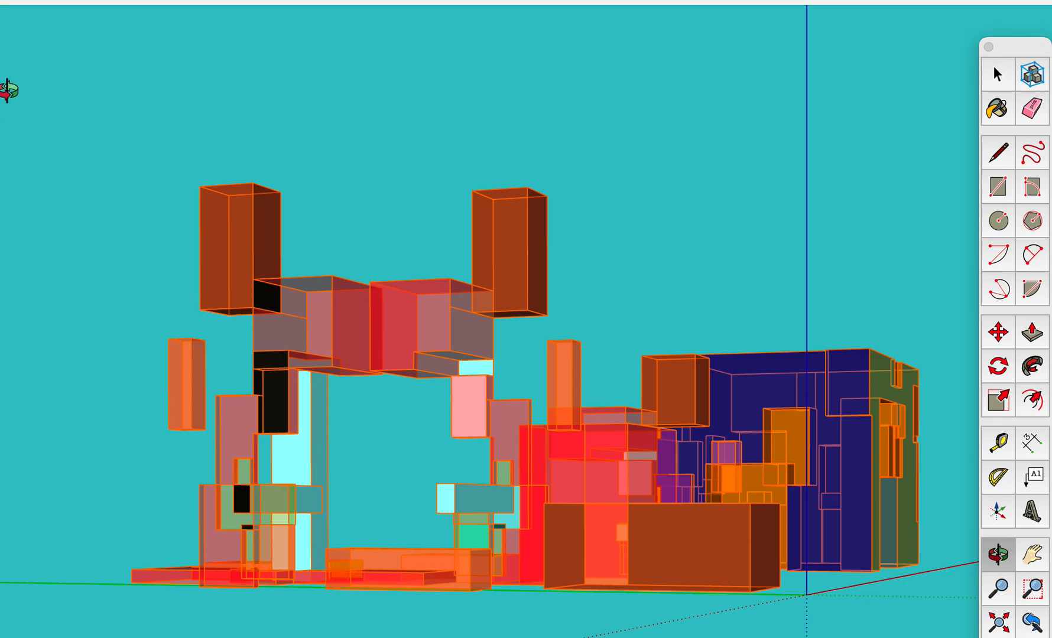
# Review the file formats offered for a 2D graphic export without exporting
pyautogui.click(46, 1)
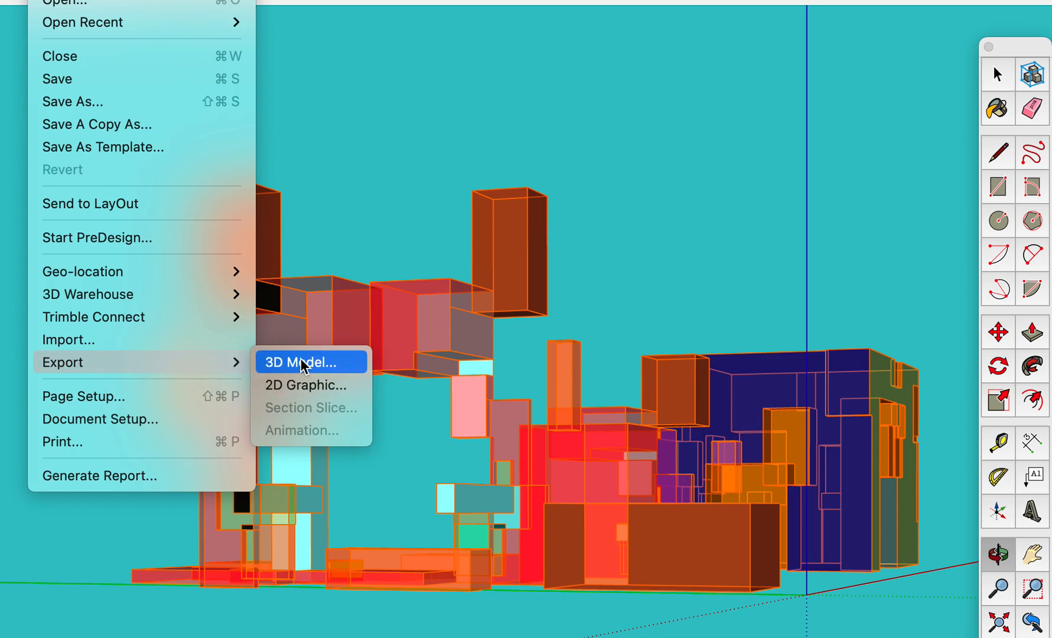
pyautogui.click(302, 386)
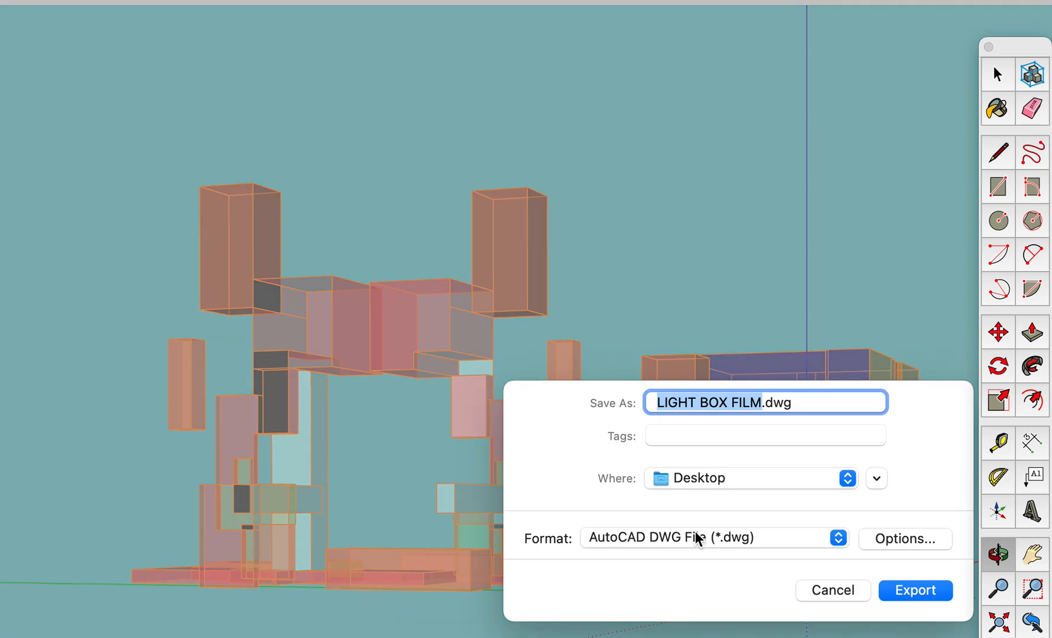
pyautogui.click(698, 539)
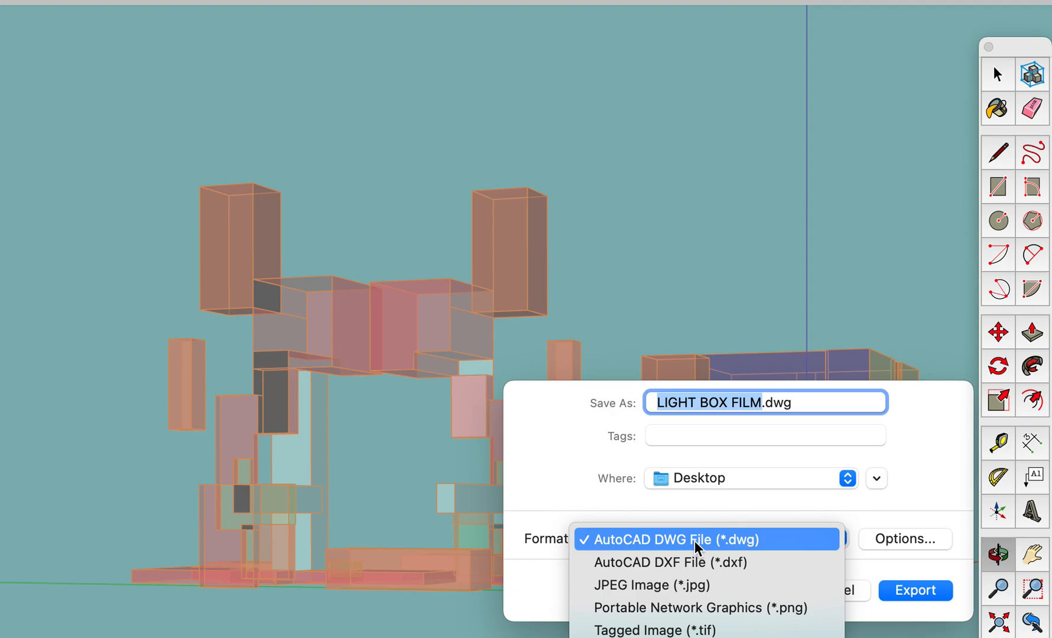
pyautogui.click(851, 513)
pyautogui.click(845, 589)
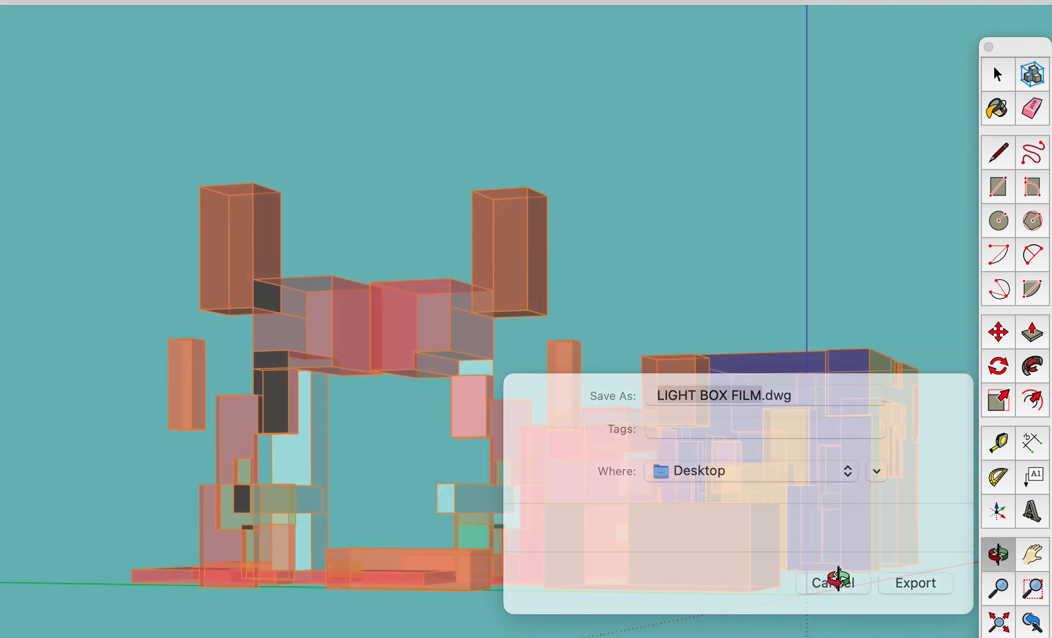
# Review the file formats offered for a 3D model export without exporting
pyautogui.click(44, 1)
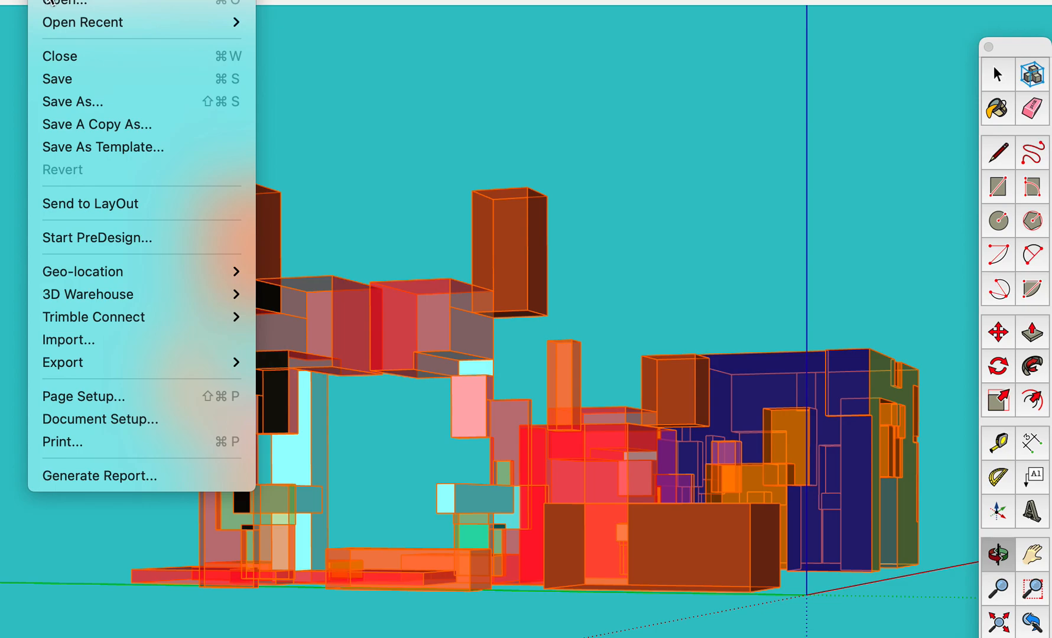
pyautogui.moveTo(73, 359)
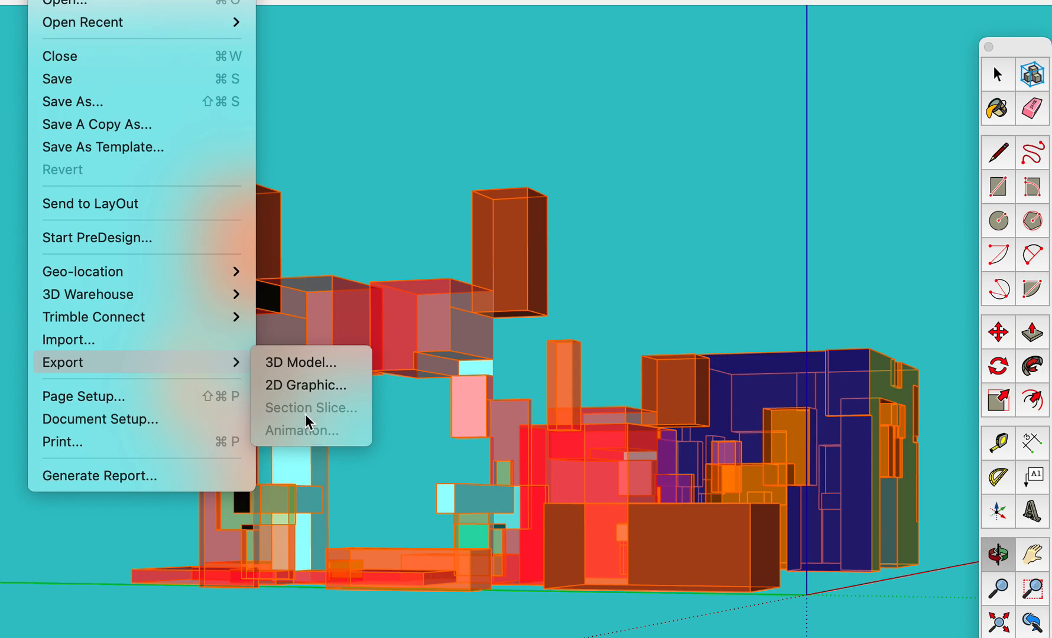
pyautogui.click(303, 360)
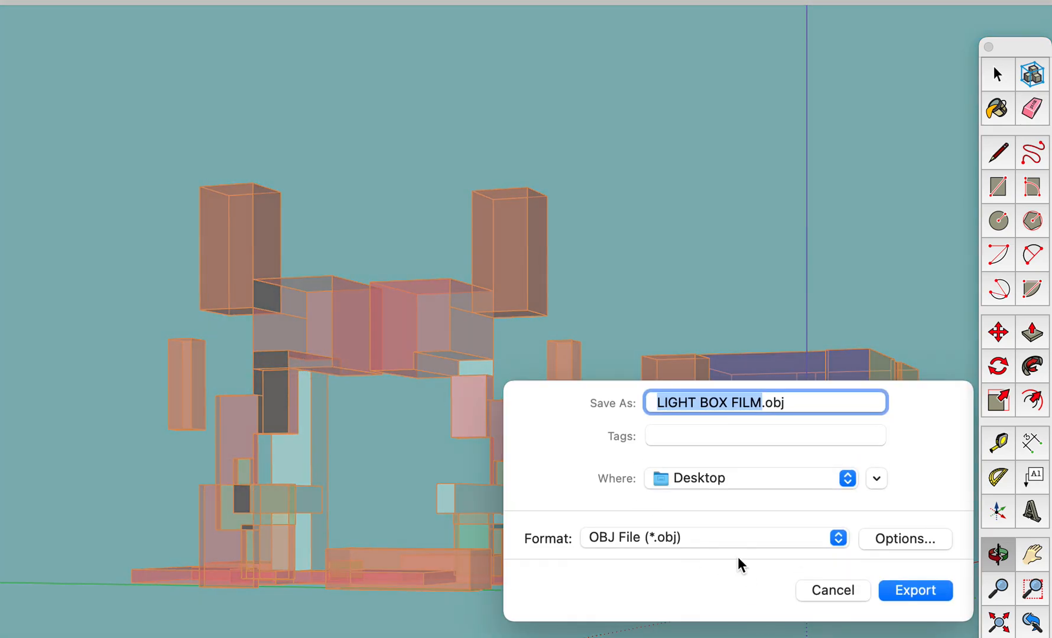
pyautogui.click(720, 538)
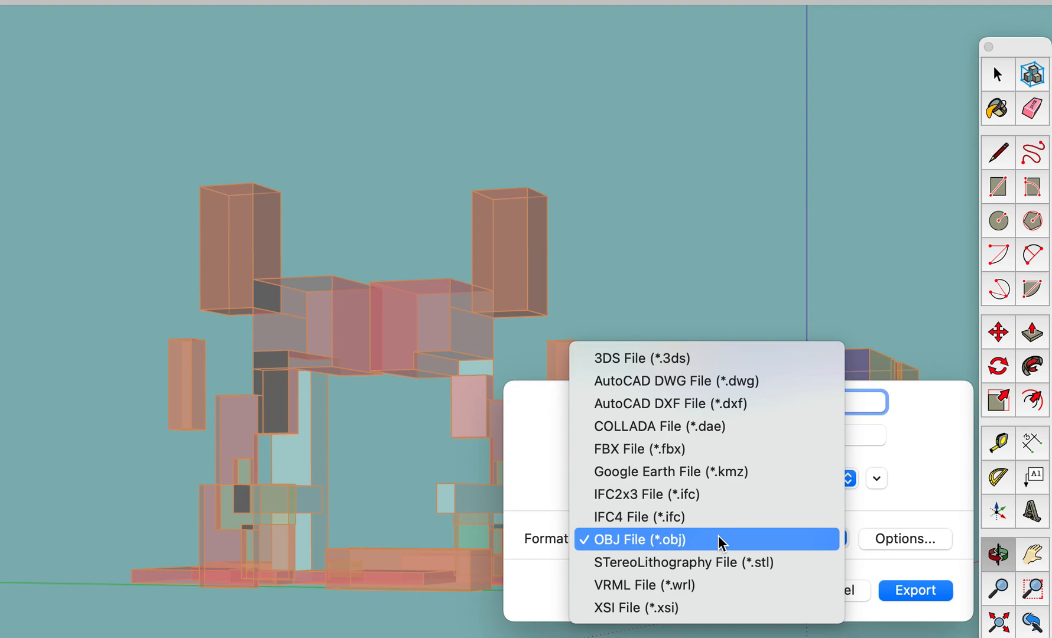
pyautogui.click(914, 596)
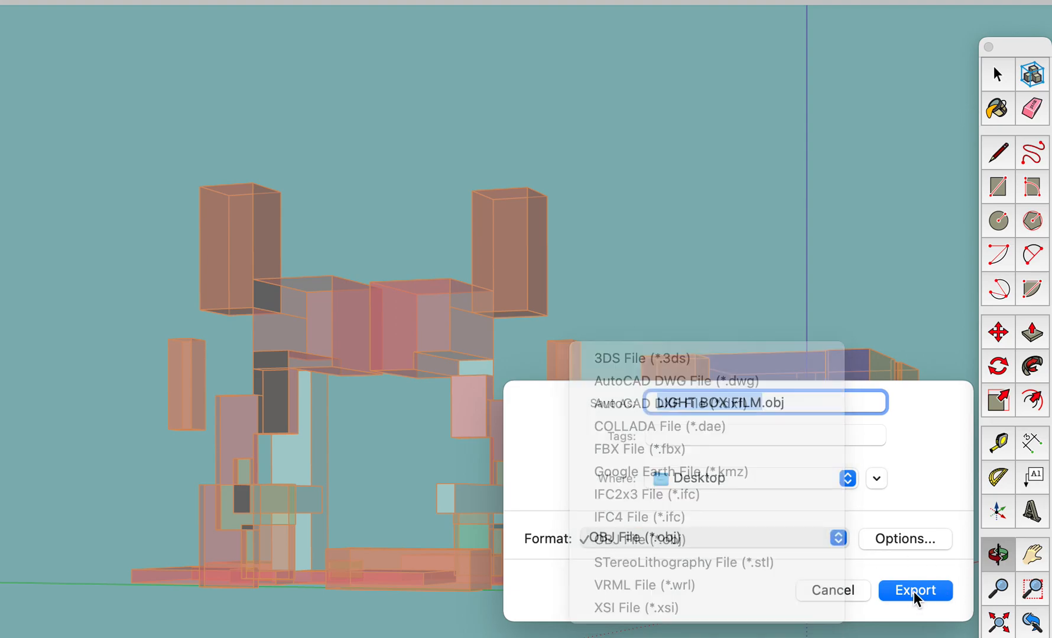
pyautogui.click(697, 605)
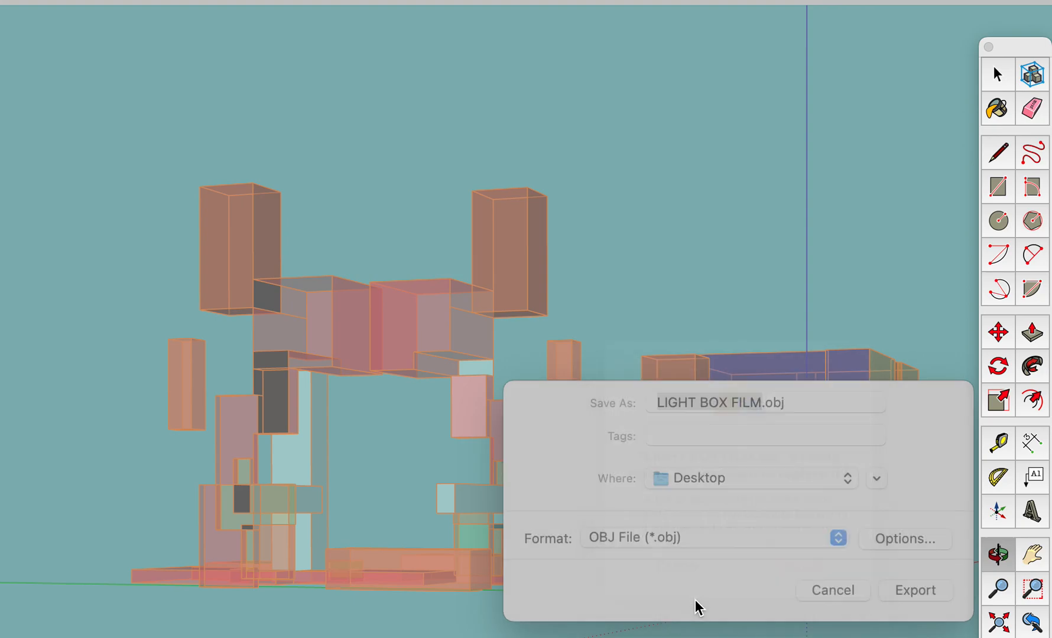
pyautogui.click(824, 591)
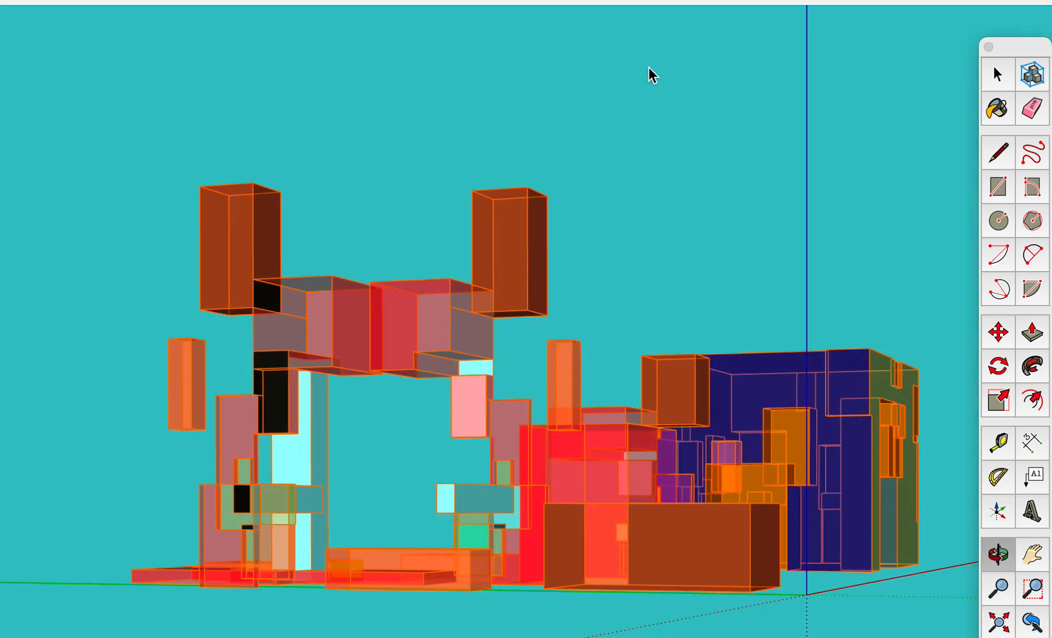
# Select both the block composition and the painted cube, and export the 3D model to the Desktop as LIGHT BOX FILM.1.obj
pyautogui.click(998, 69)
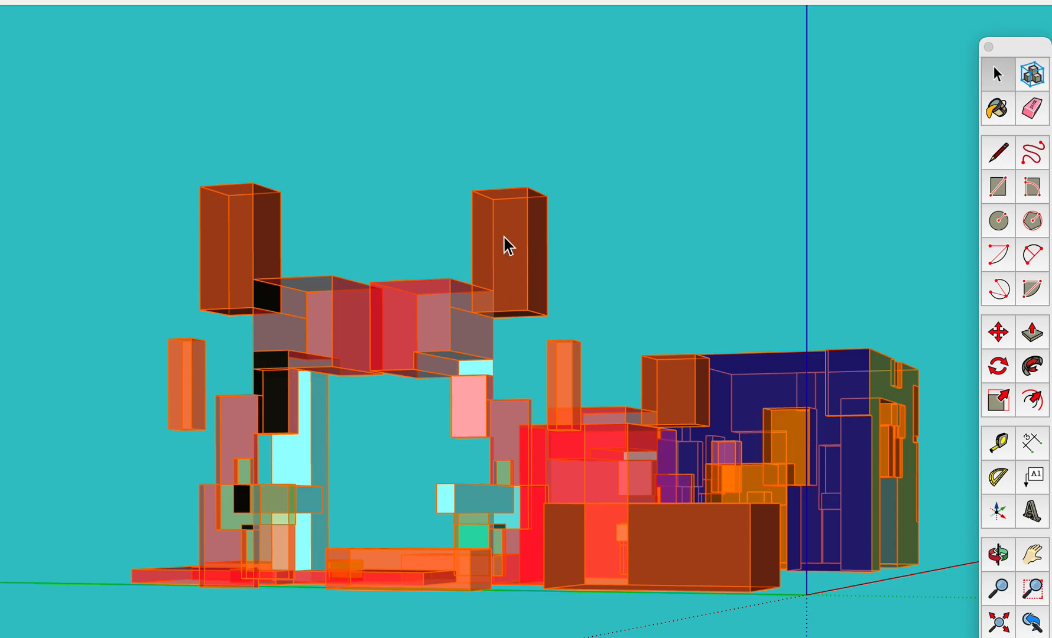
pyautogui.click(523, 263)
pyautogui.keyDown('shift'); pyautogui.click(857, 475); pyautogui.keyUp('shift')
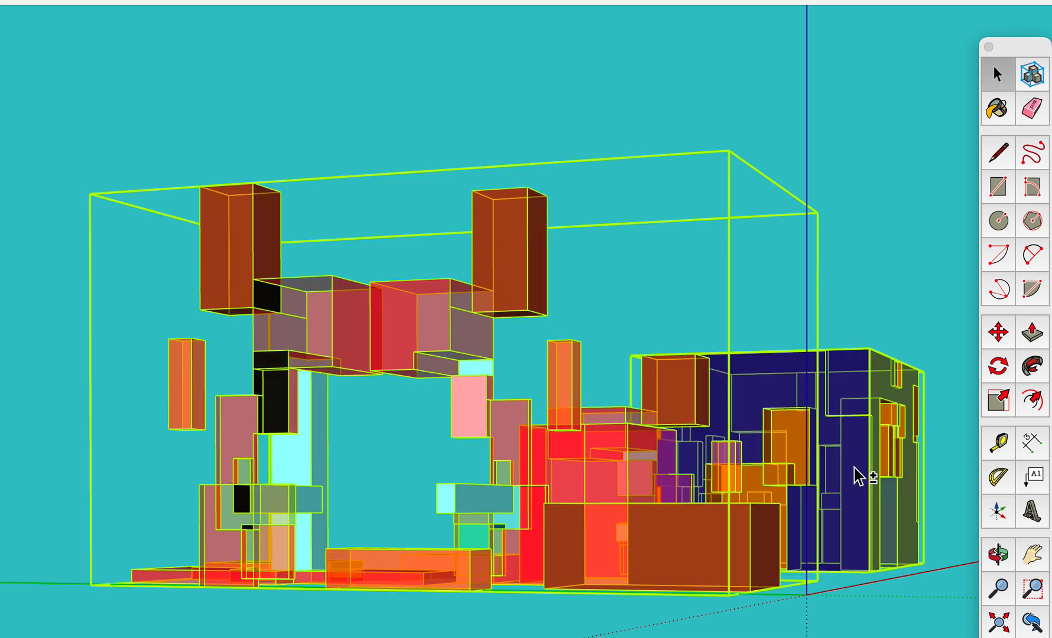
pyautogui.click(45, 0)
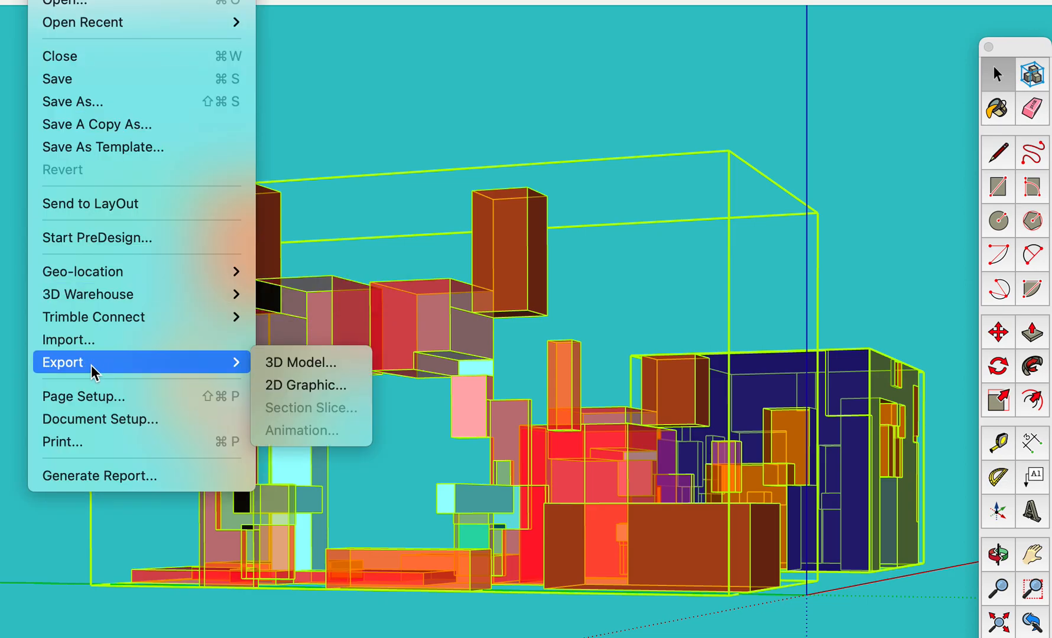
pyautogui.click(346, 369)
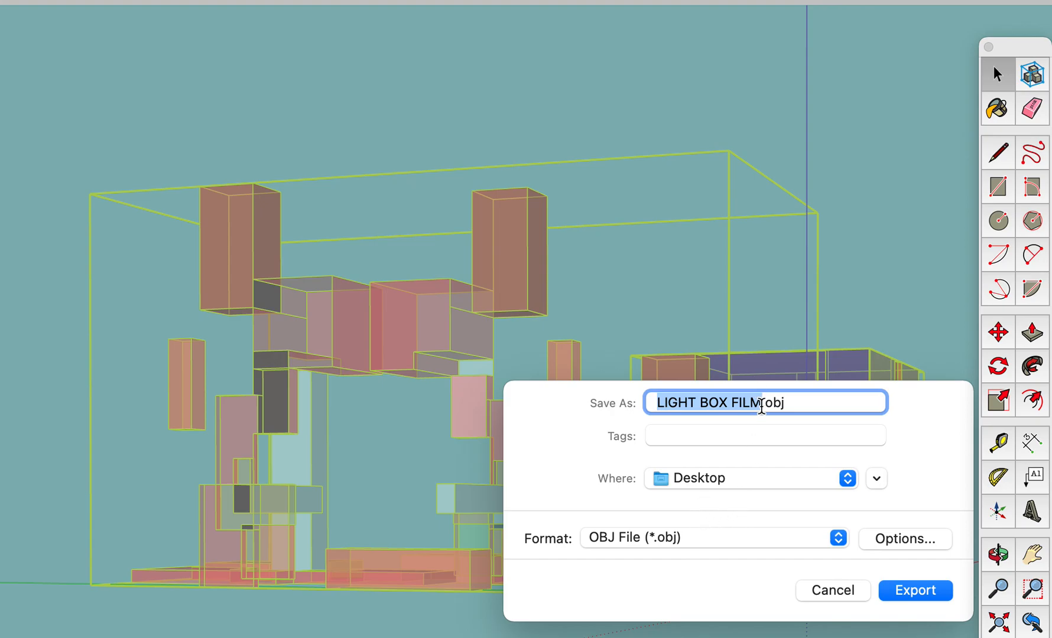
pyautogui.click(762, 404)
pyautogui.write('.1')
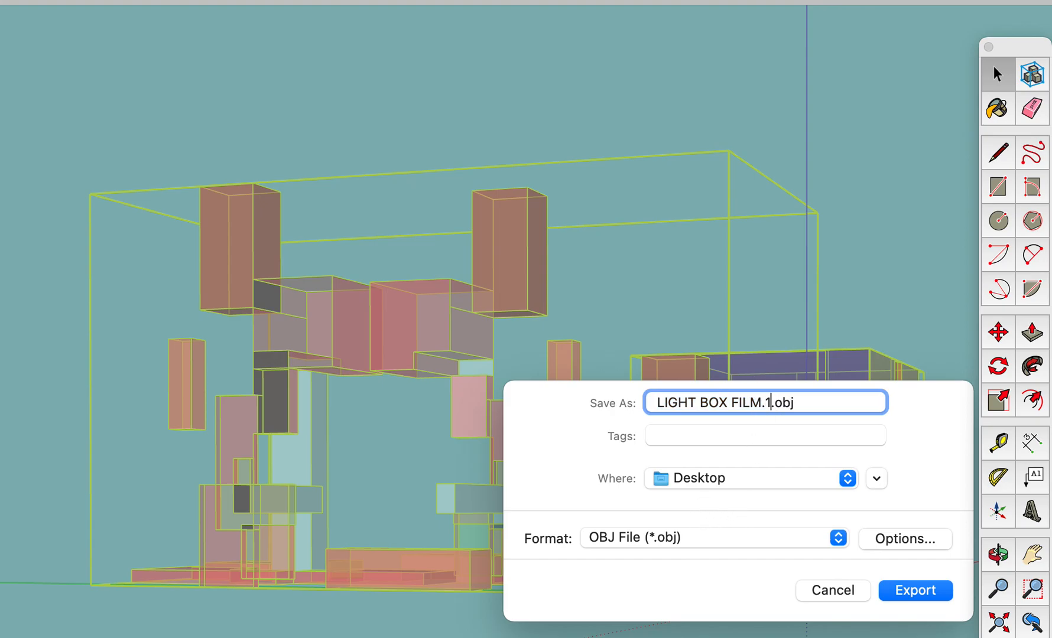
pyautogui.press('Return')
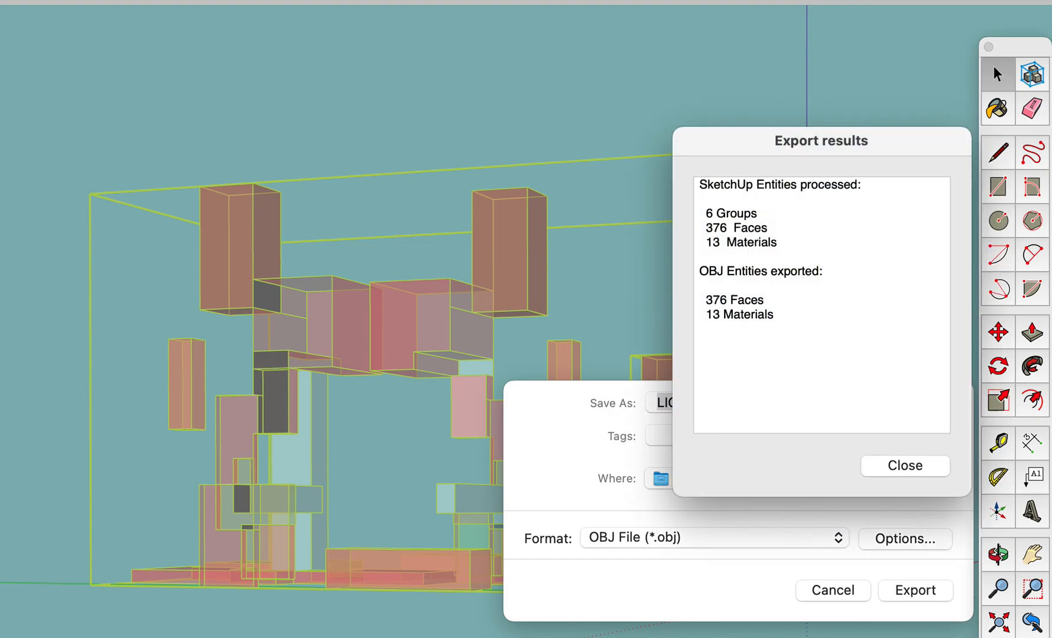
pyautogui.click(915, 465)
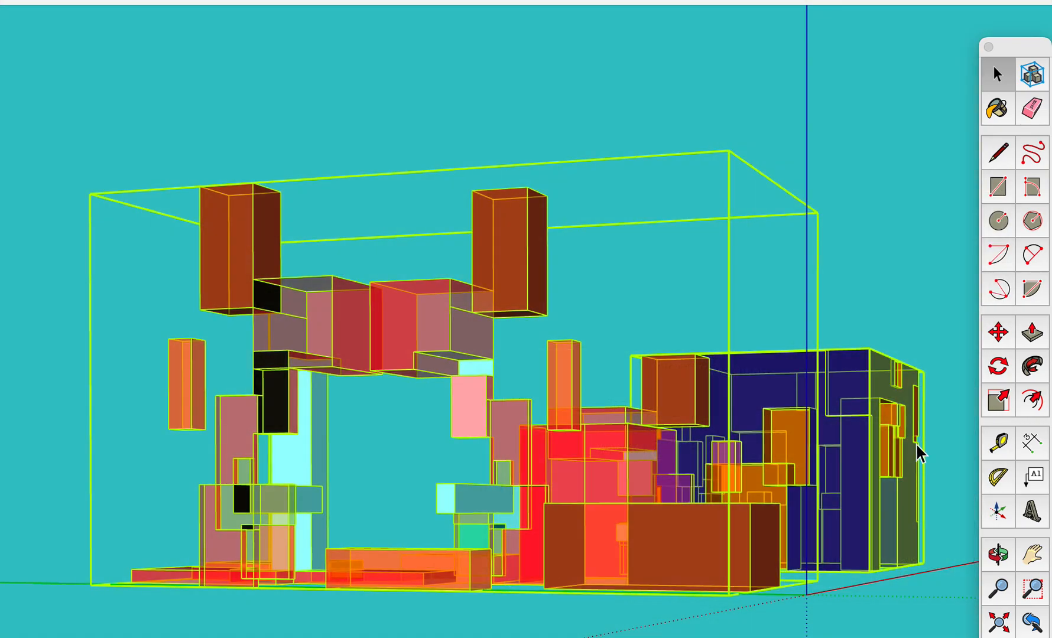
# Open the exported LIGHT BOX FILM.1.obj in Xcode's scene viewer and examine its blocks from several angles and from above
pyautogui.press('super+Tab')
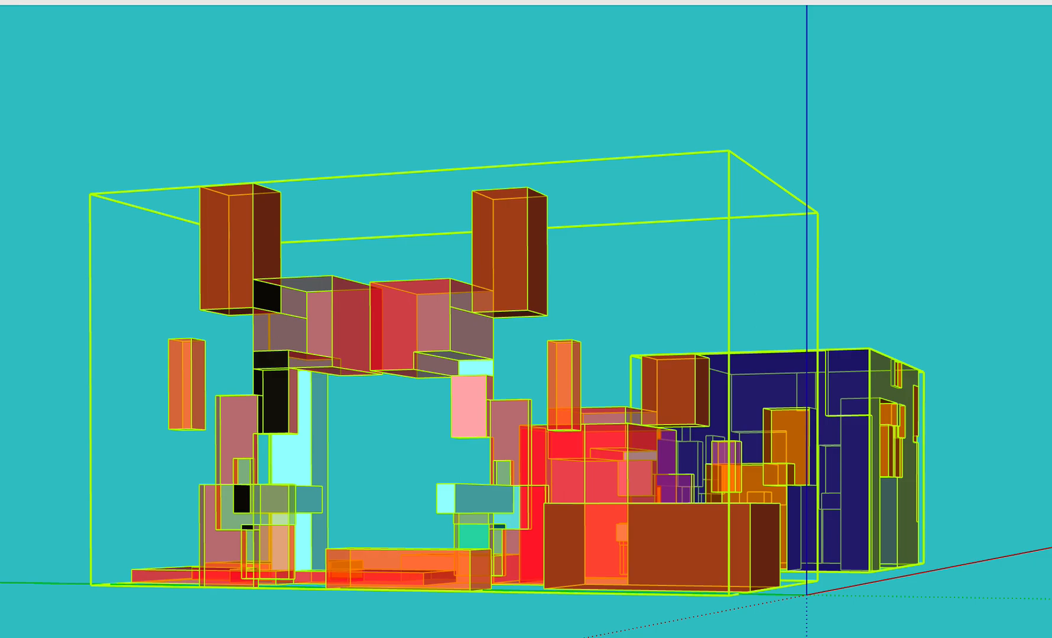
pyautogui.moveTo(976, 0)
pyautogui.mouseDown()
pyautogui.moveTo(936, 22)
pyautogui.moveTo(949, 7)
pyautogui.moveTo(919, 427)
pyautogui.mouseUp()
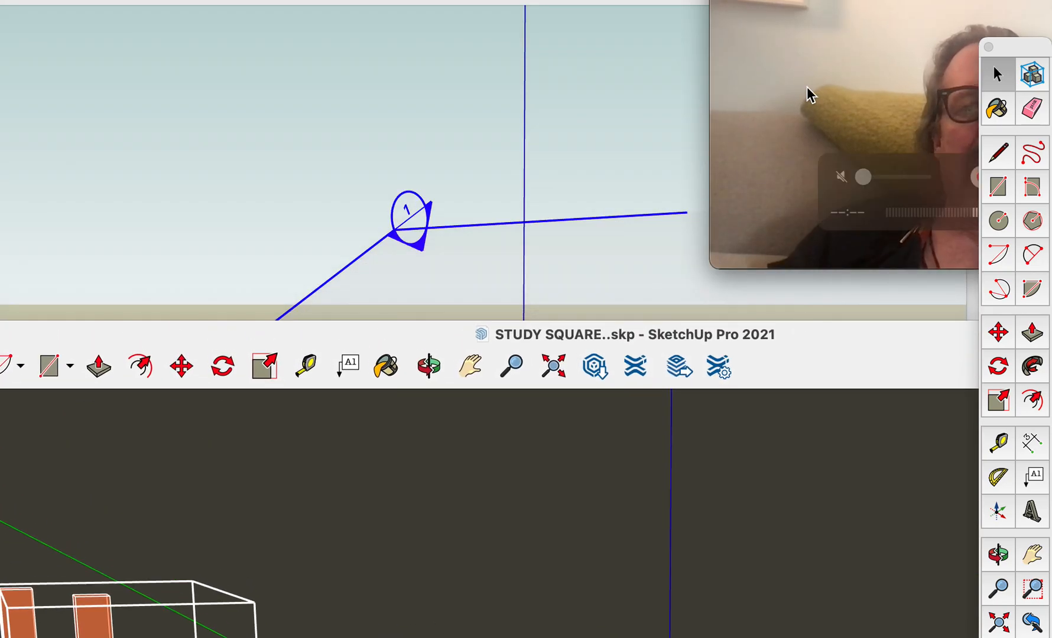
pyautogui.click(827, 62)
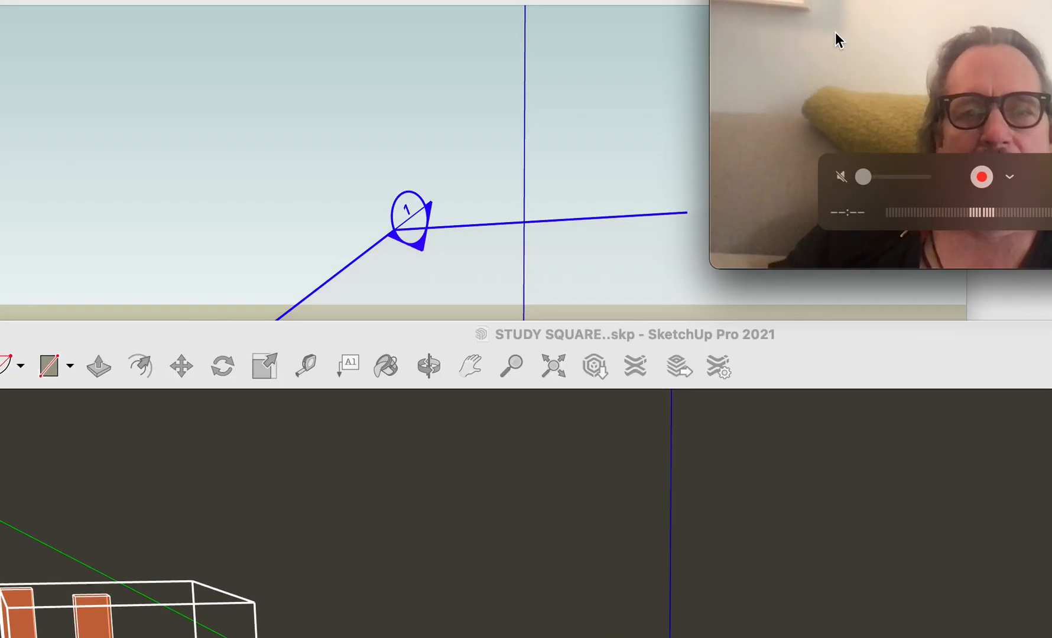
pyautogui.moveTo(883, 0); pyautogui.dragTo(779, 12)
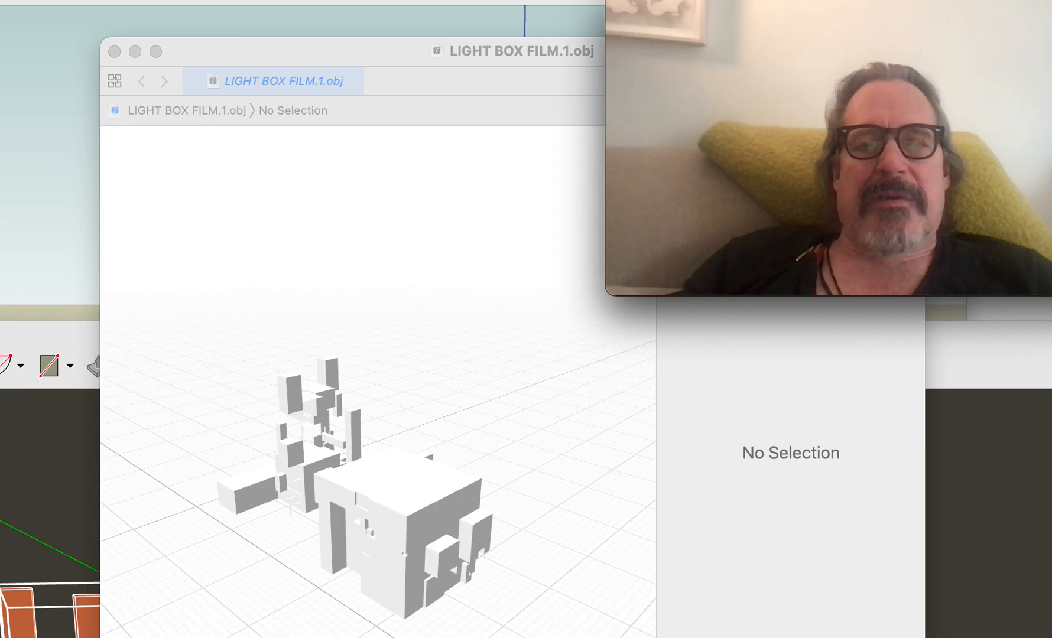
pyautogui.moveTo(421, 497); pyautogui.dragTo(419, 523)
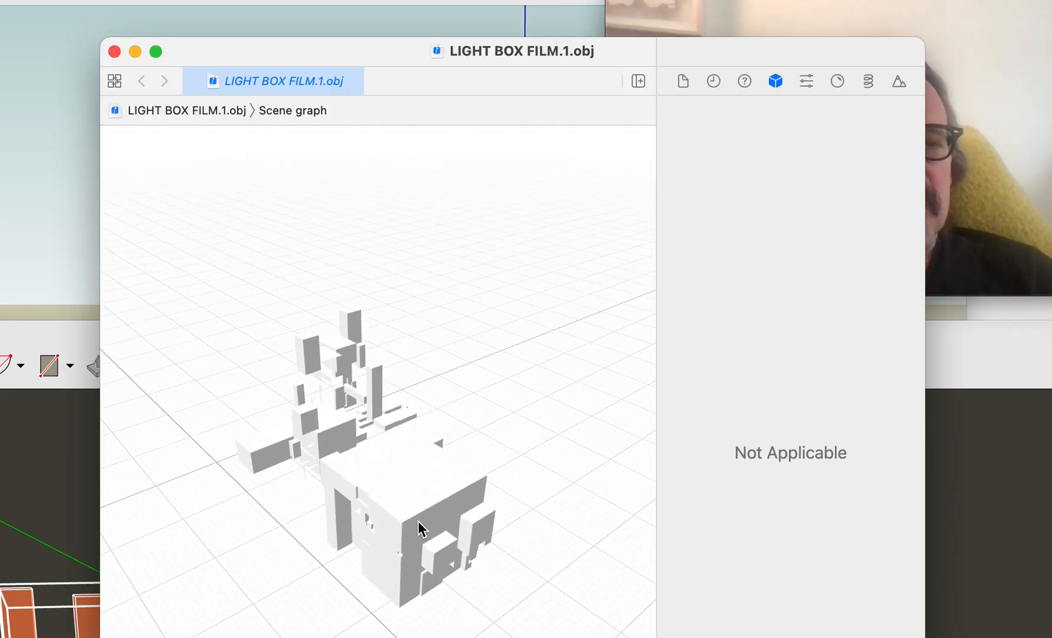
pyautogui.scroll(-8, 418, 523)
pyautogui.moveTo(371, 466); pyautogui.dragTo(583, 486)
pyautogui.moveTo(232, 385); pyautogui.dragTo(341, 214)
pyautogui.moveTo(349, 225); pyautogui.dragTo(341, 360)
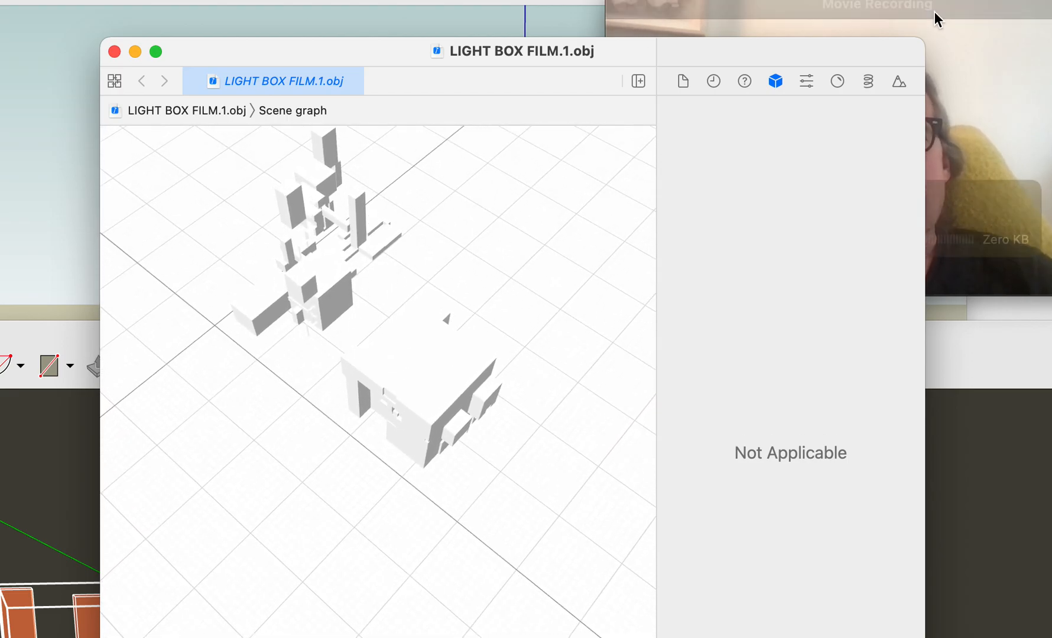
pyautogui.click(991, 68)
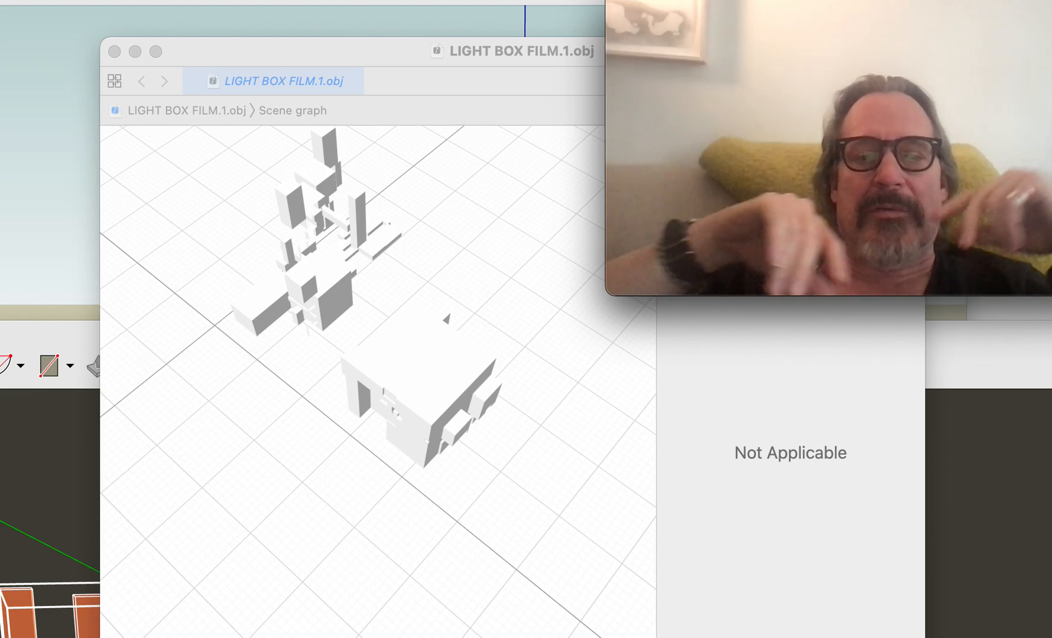
pyautogui.moveTo(1043, 147)
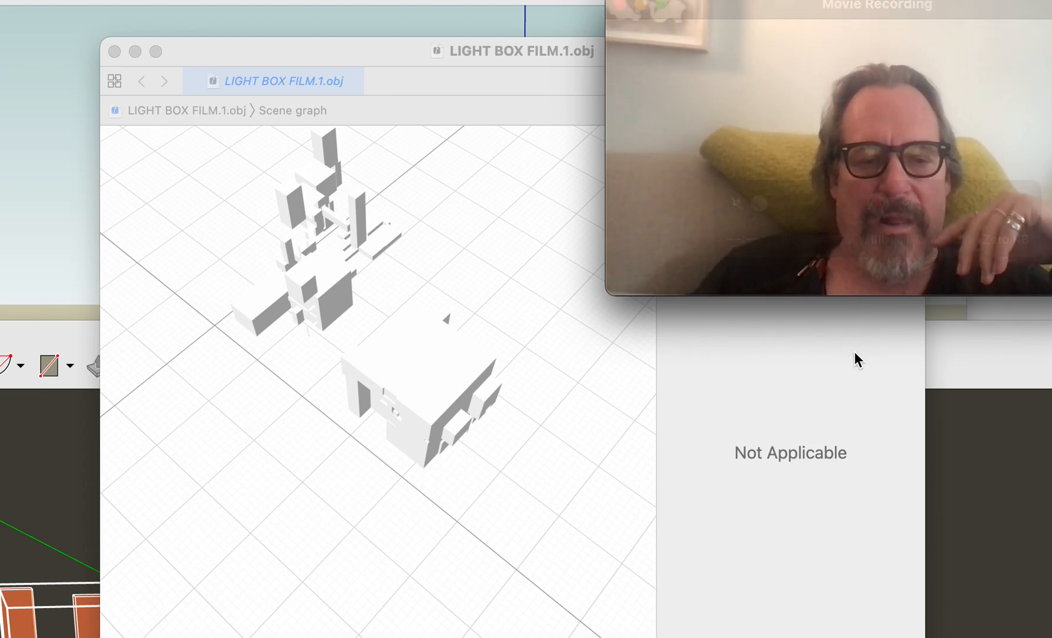
pyautogui.moveTo(833, 275)
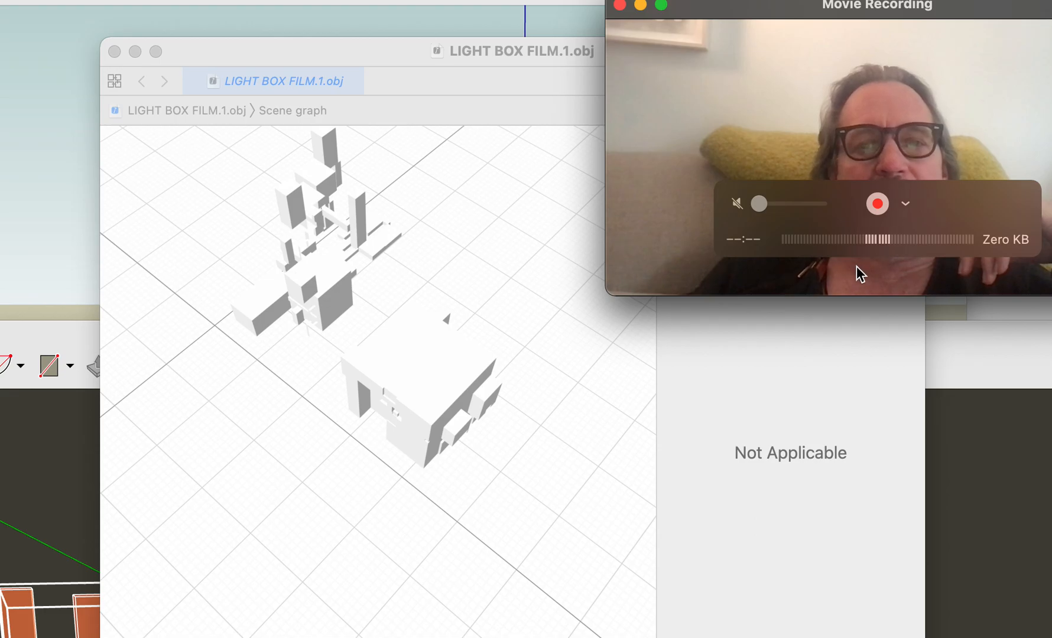